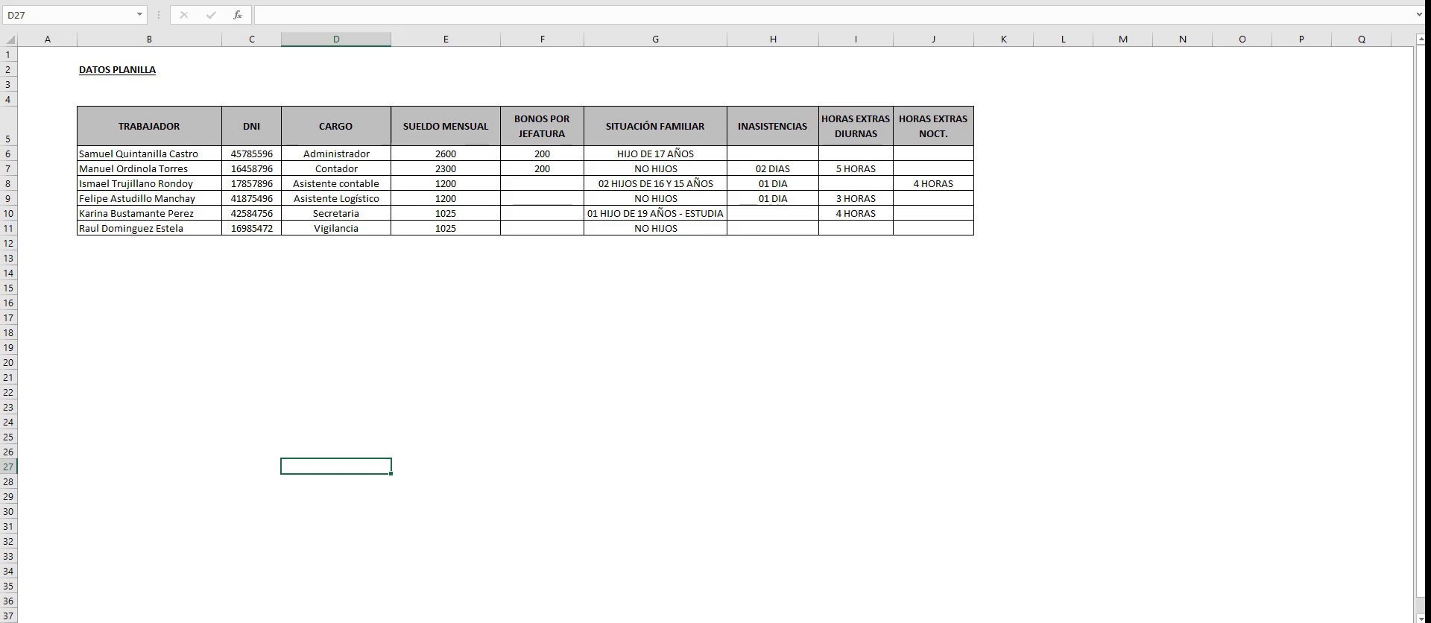
- Switch to the payroll sheet and examine its heading, the notes, and the night-shift pay calculation behind the Vigilancia nocturna salary
key("ctrl+Page_Down")
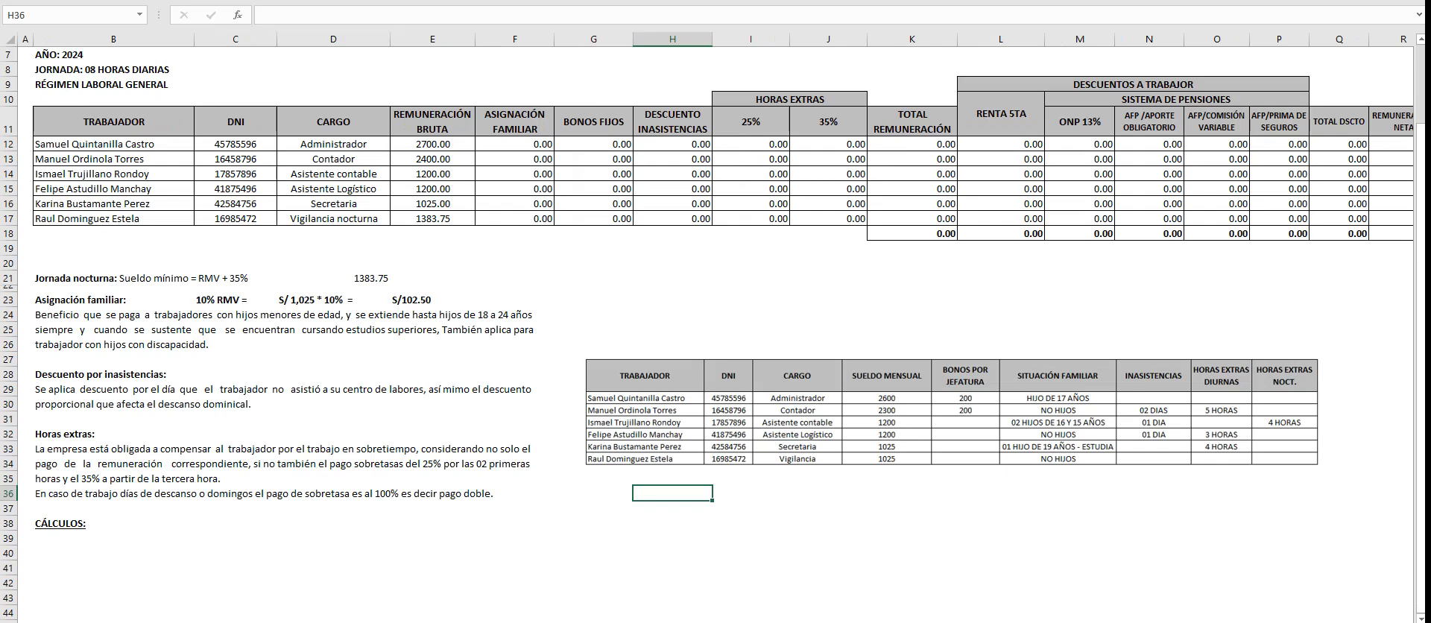
scroll(715, 298, "up", 2)
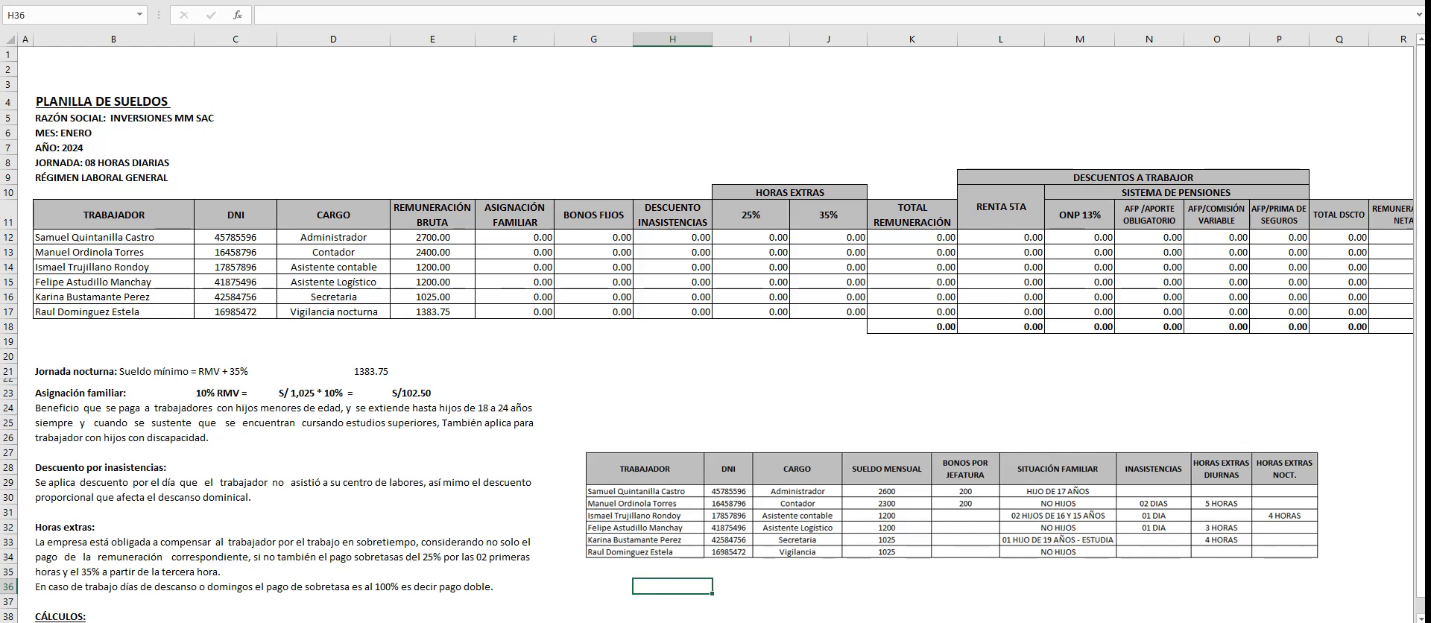
left_click(113, 178)
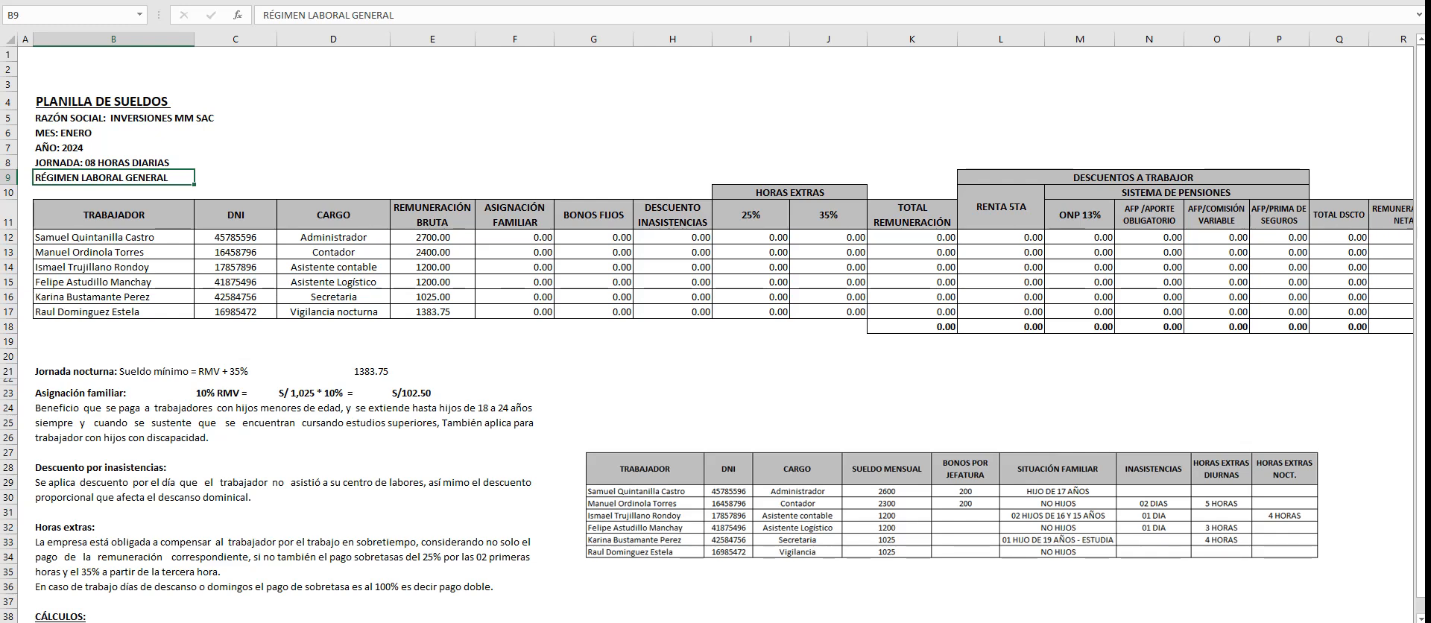
left_click(333, 467)
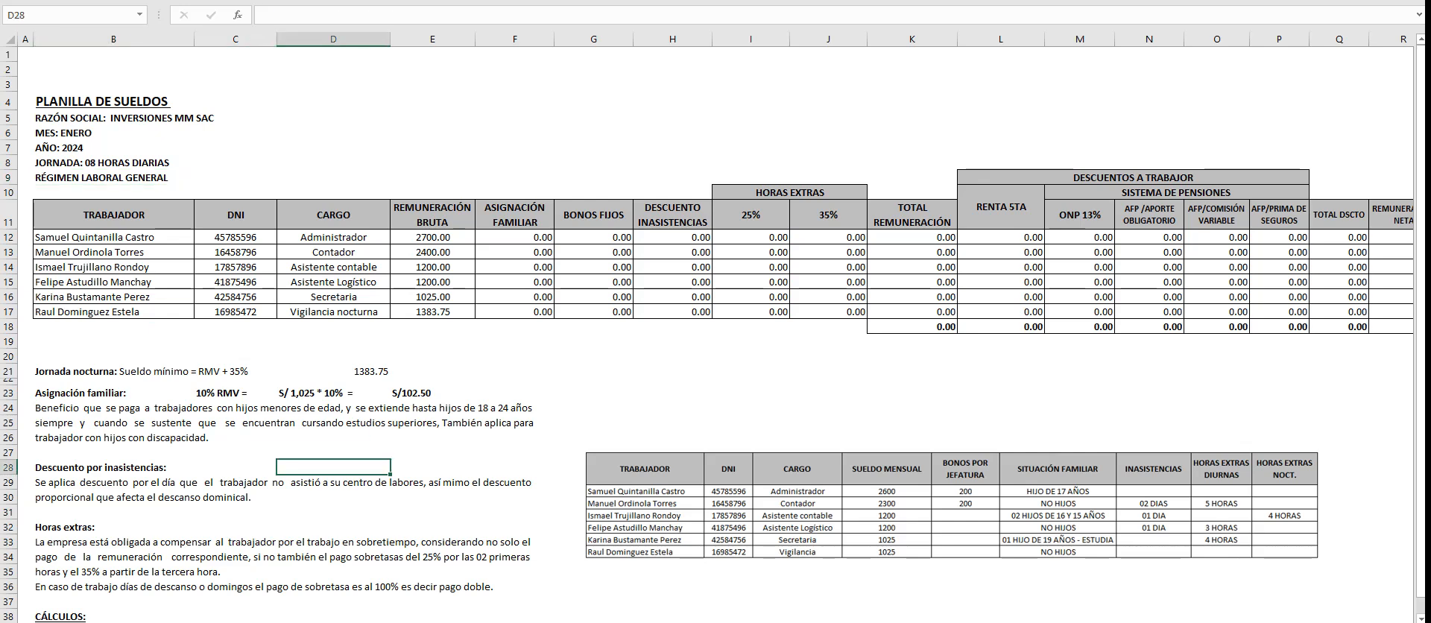
scroll(333, 468, "down", 2)
scroll(333, 467, "up", 2)
left_click(432, 312)
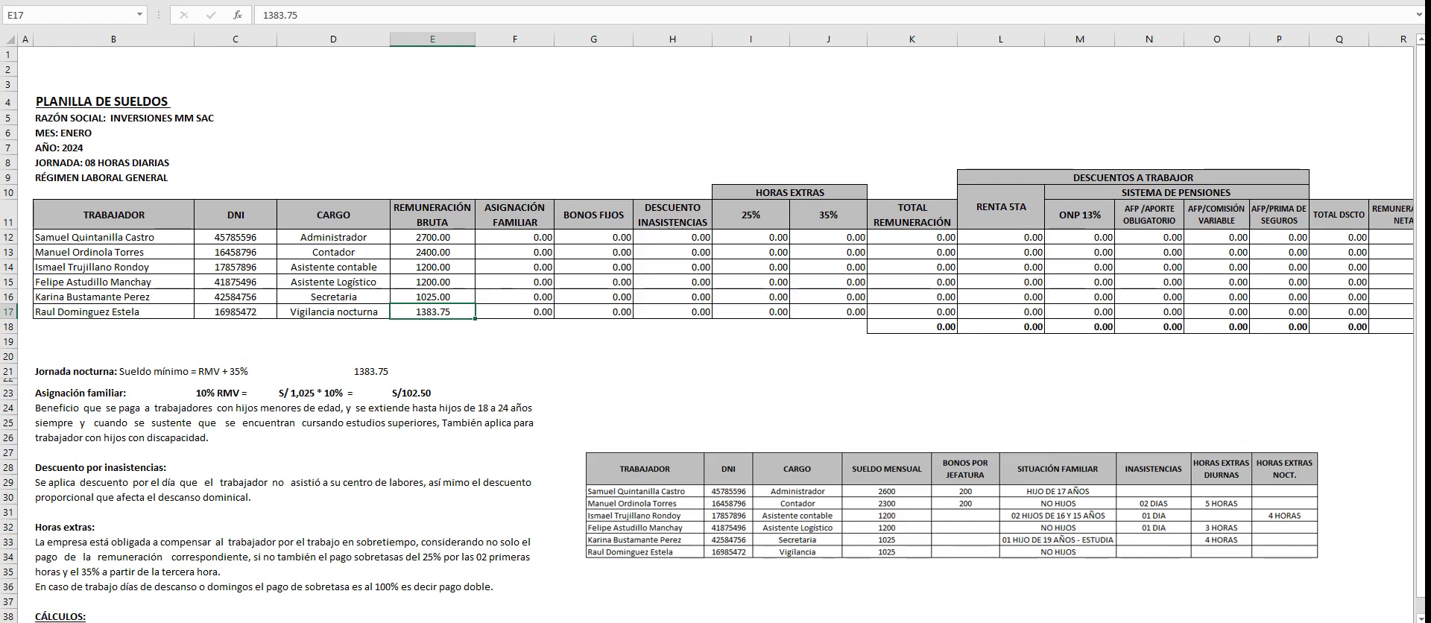
left_click_drag(113, 371, 350, 372)
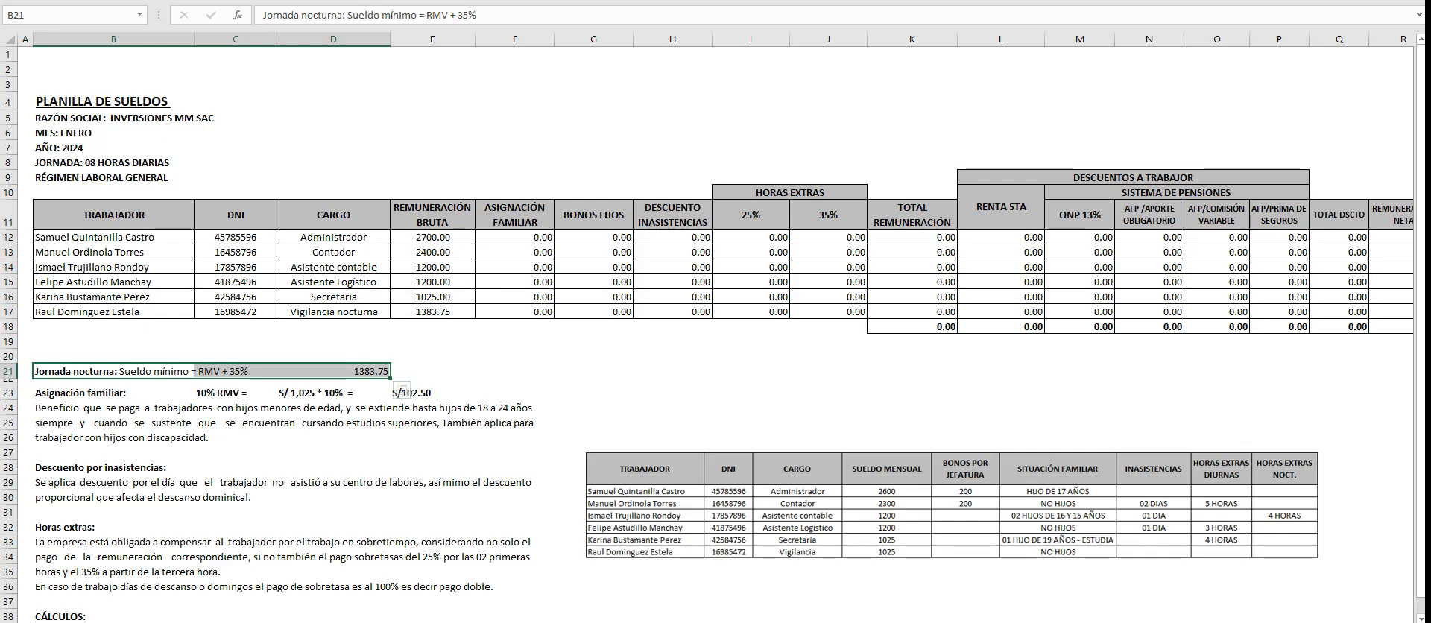
left_click(236, 423)
left_click(193, 371)
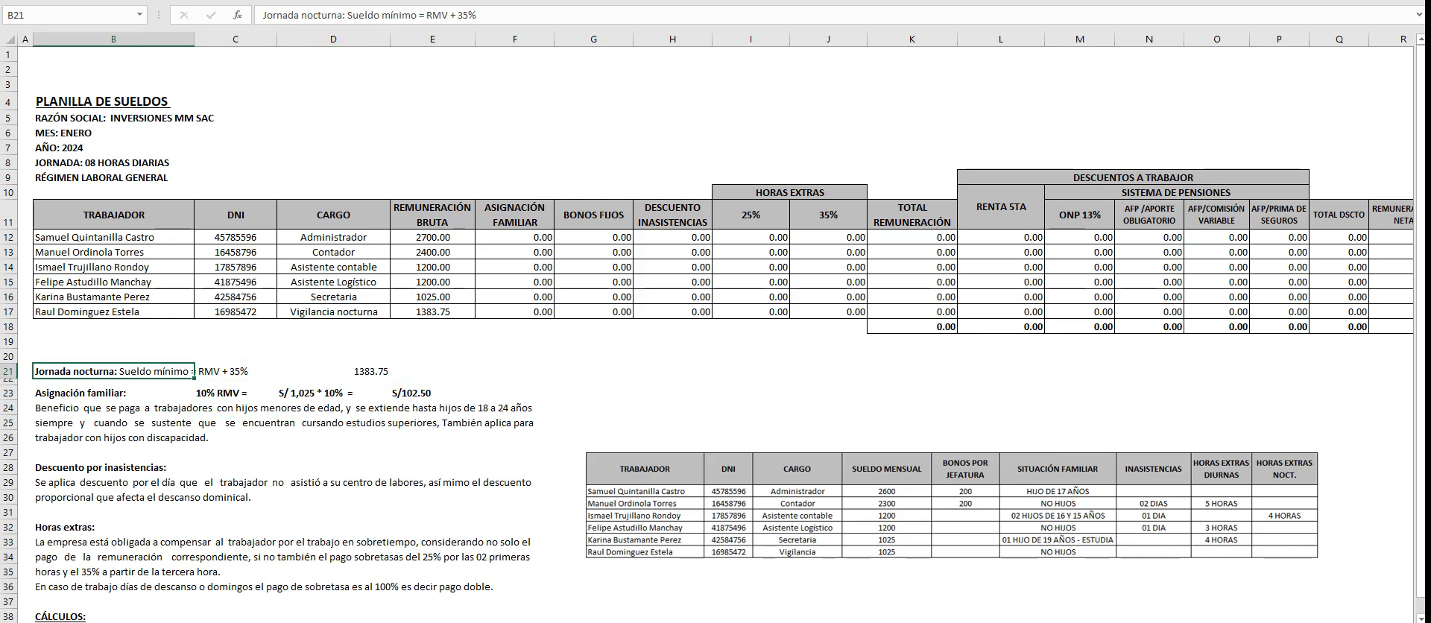
left_click(235, 371)
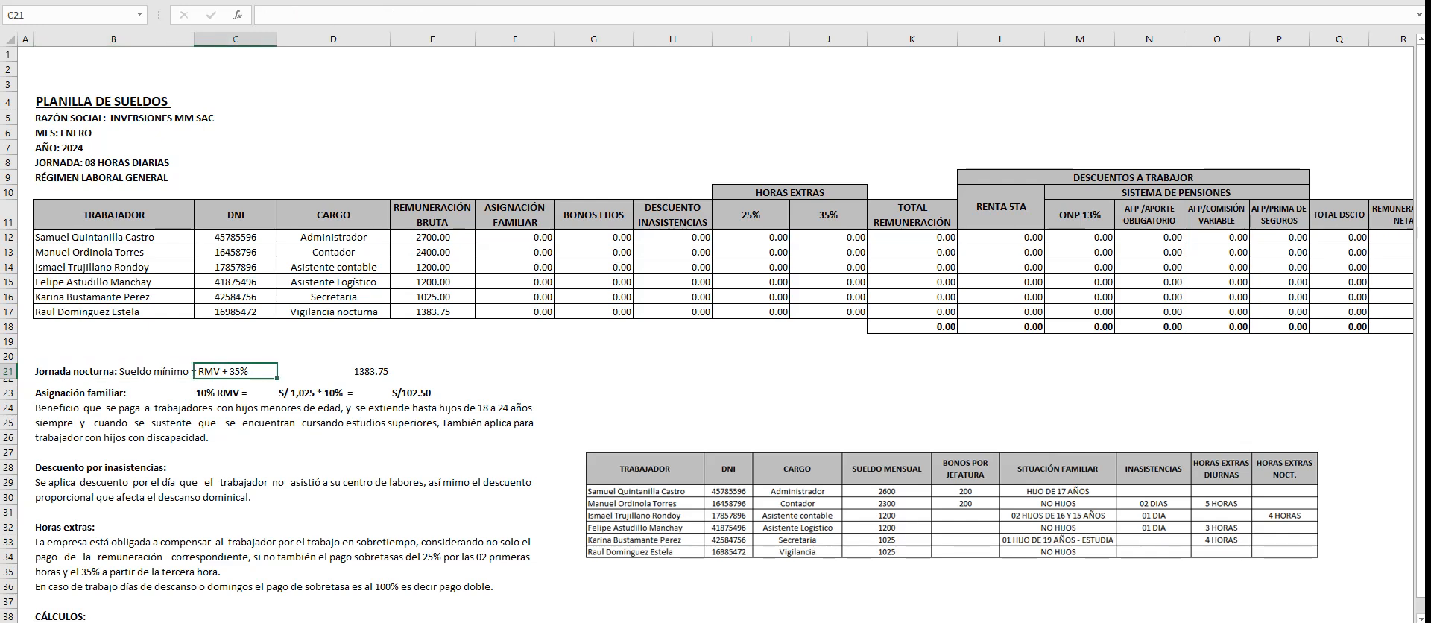
left_click(432, 312)
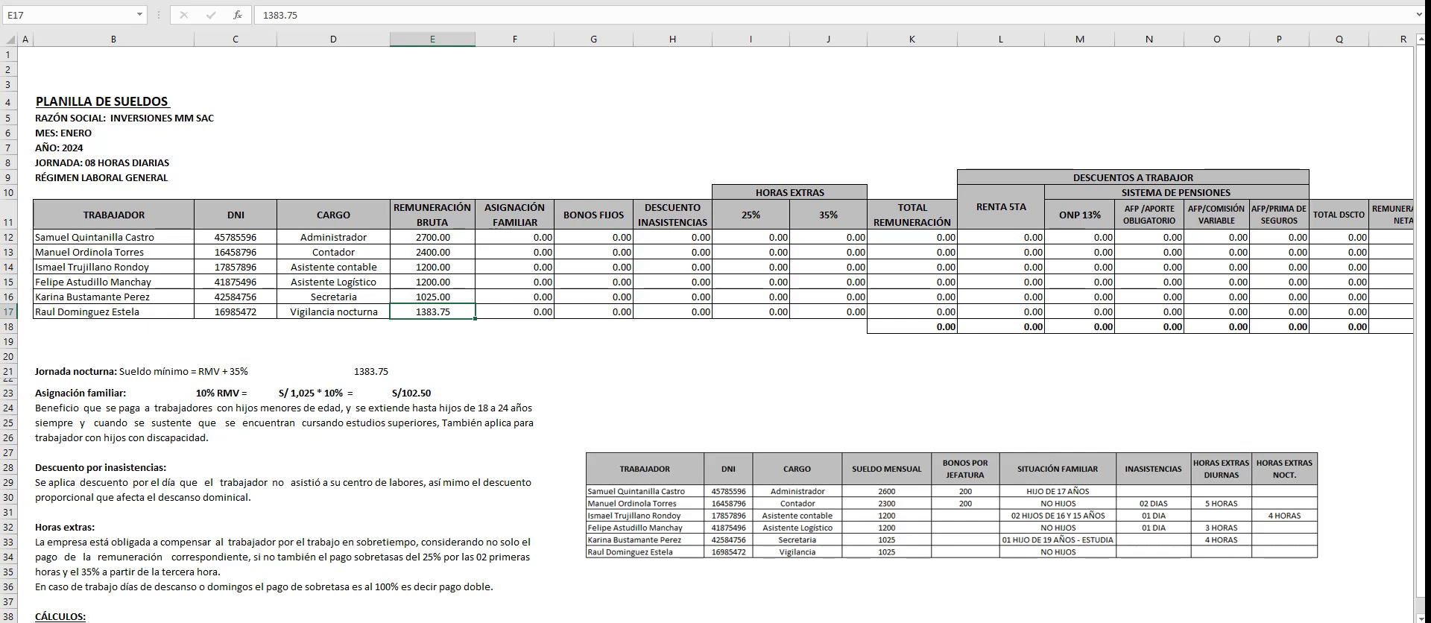
- Shift the worker data picture slightly upward and enter a family allowance of 102.50 for the Administrador in F12
left_click(514, 237)
scroll(715, 328, "down", 2)
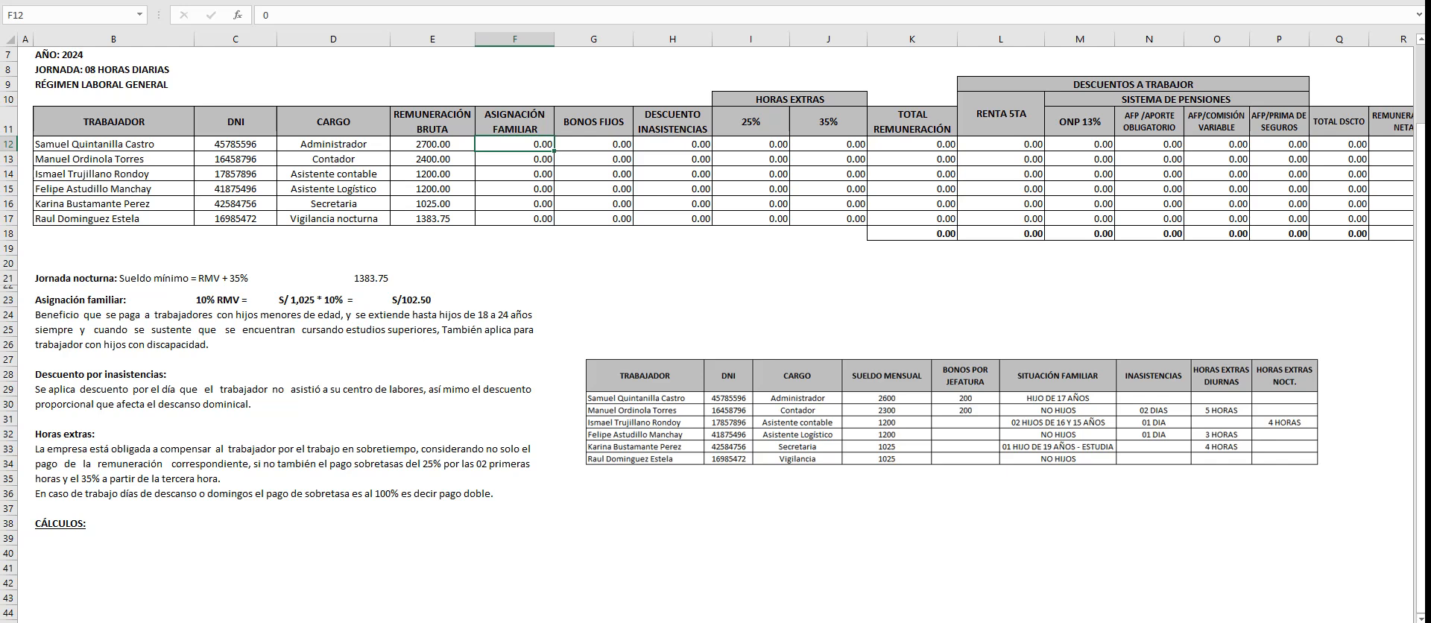
left_click_drag(954, 414, 946, 392)
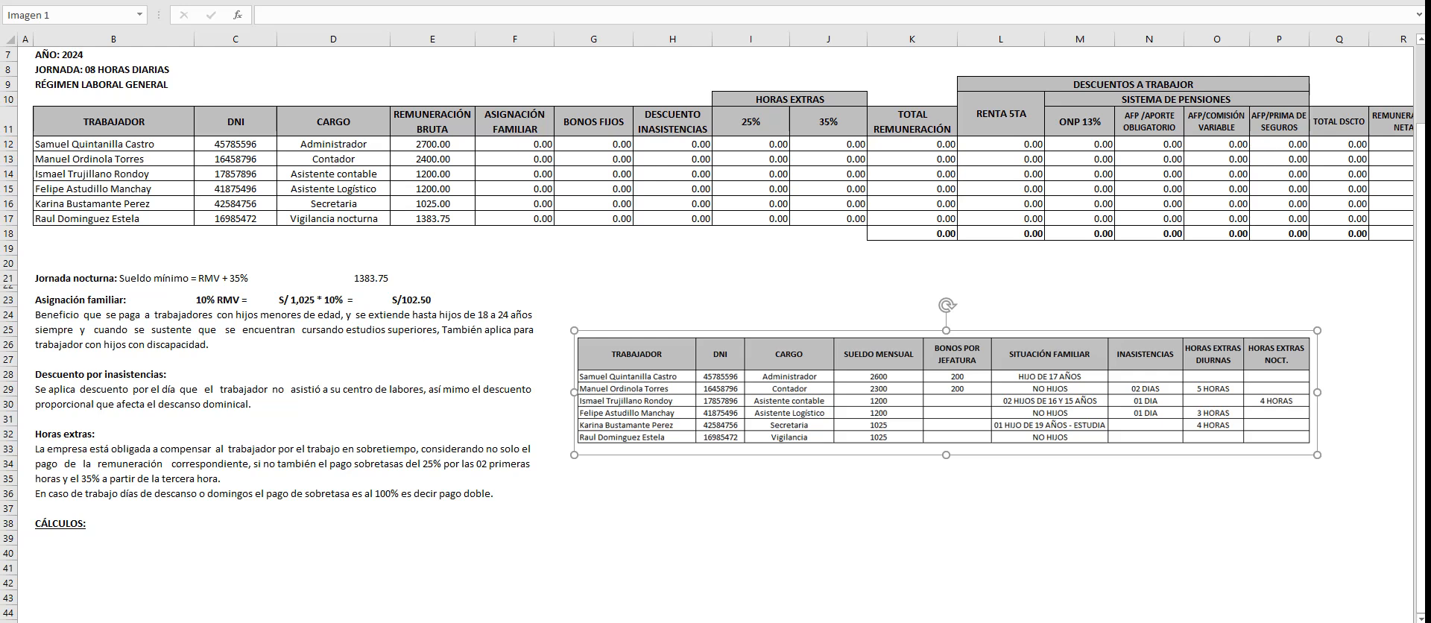
left_click(514, 145)
type("102.50")
key("Return")
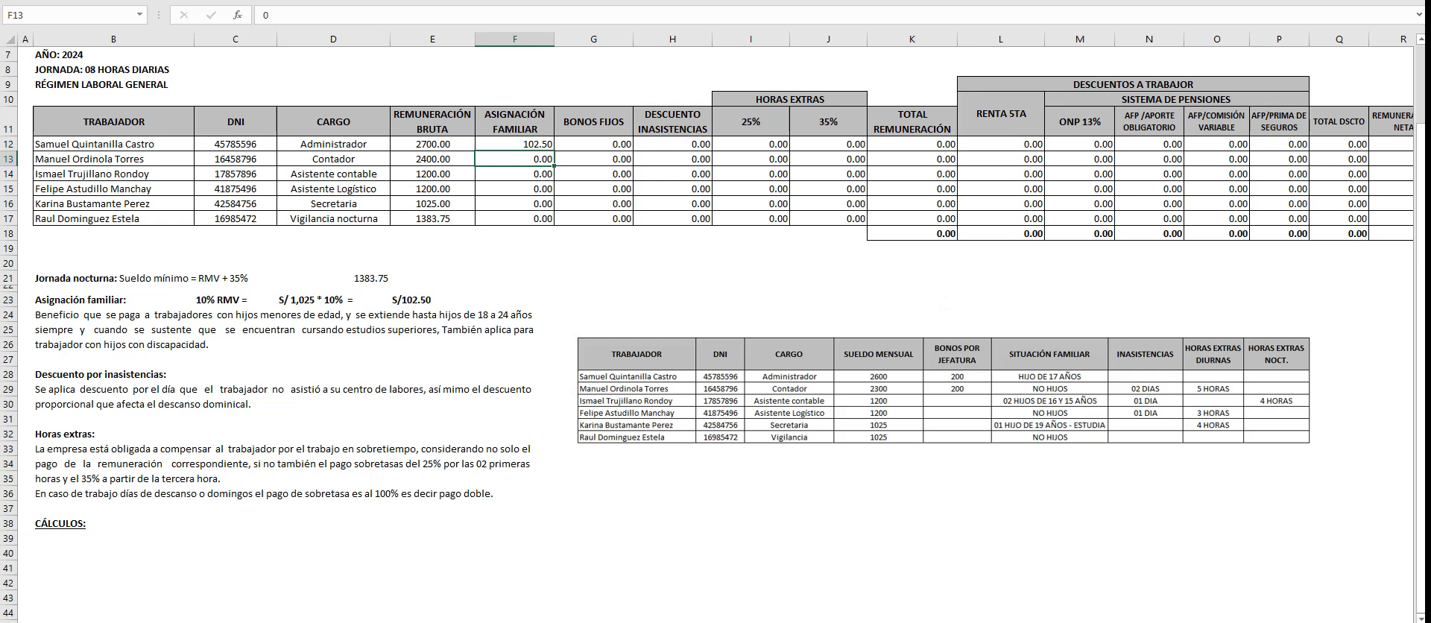
- Enter a family allowance of 102.50 for the Asistente contable in F14 and for the Secretaria in F16
key("Down")
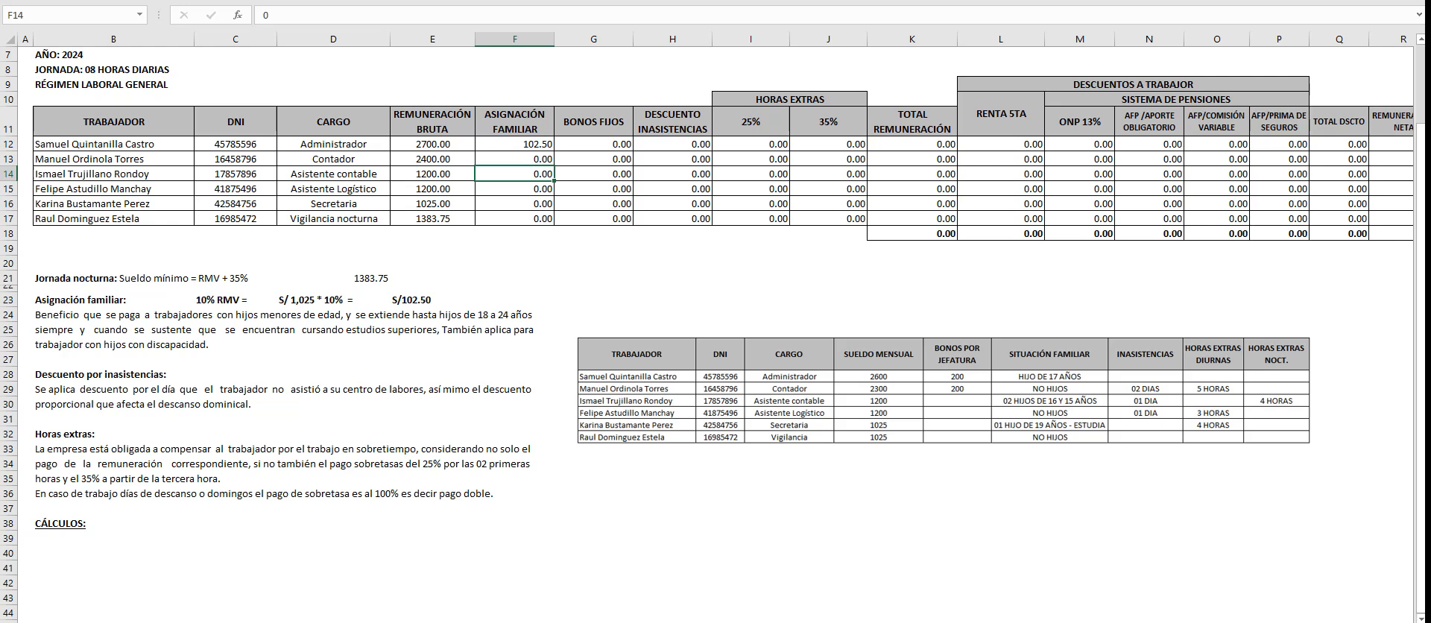
type("102.50")
key("Return")
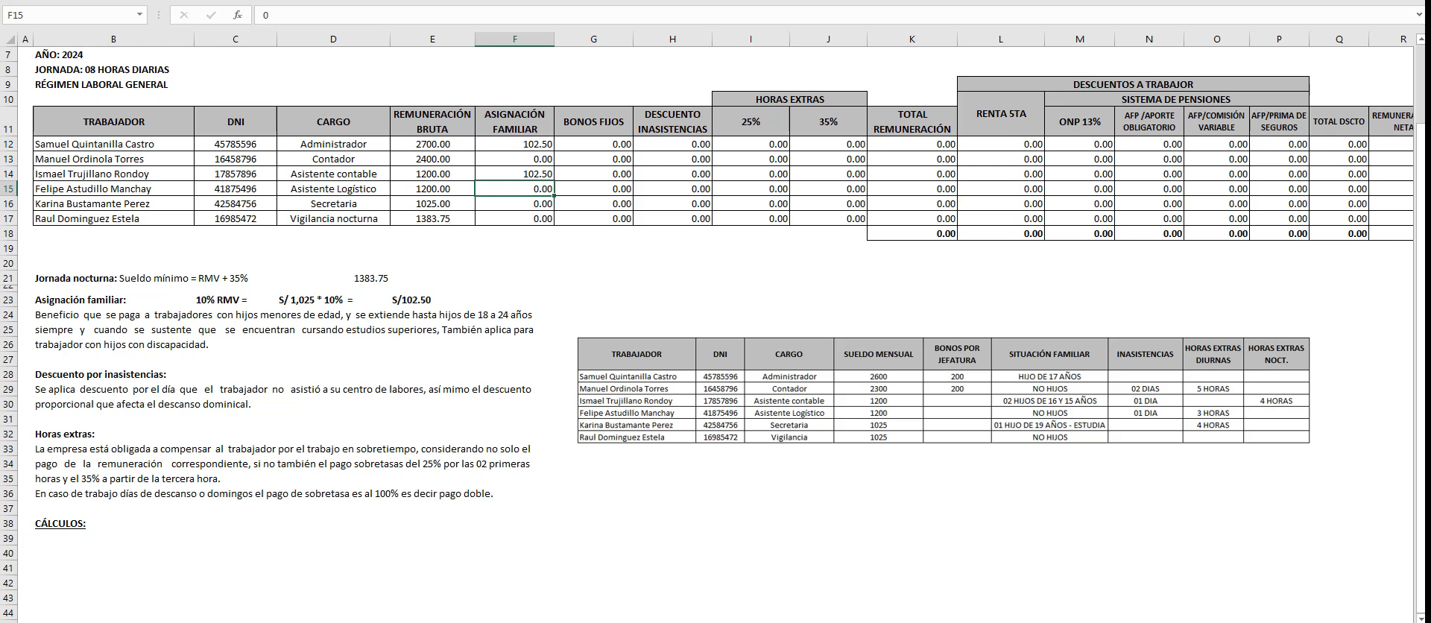
key("Down")
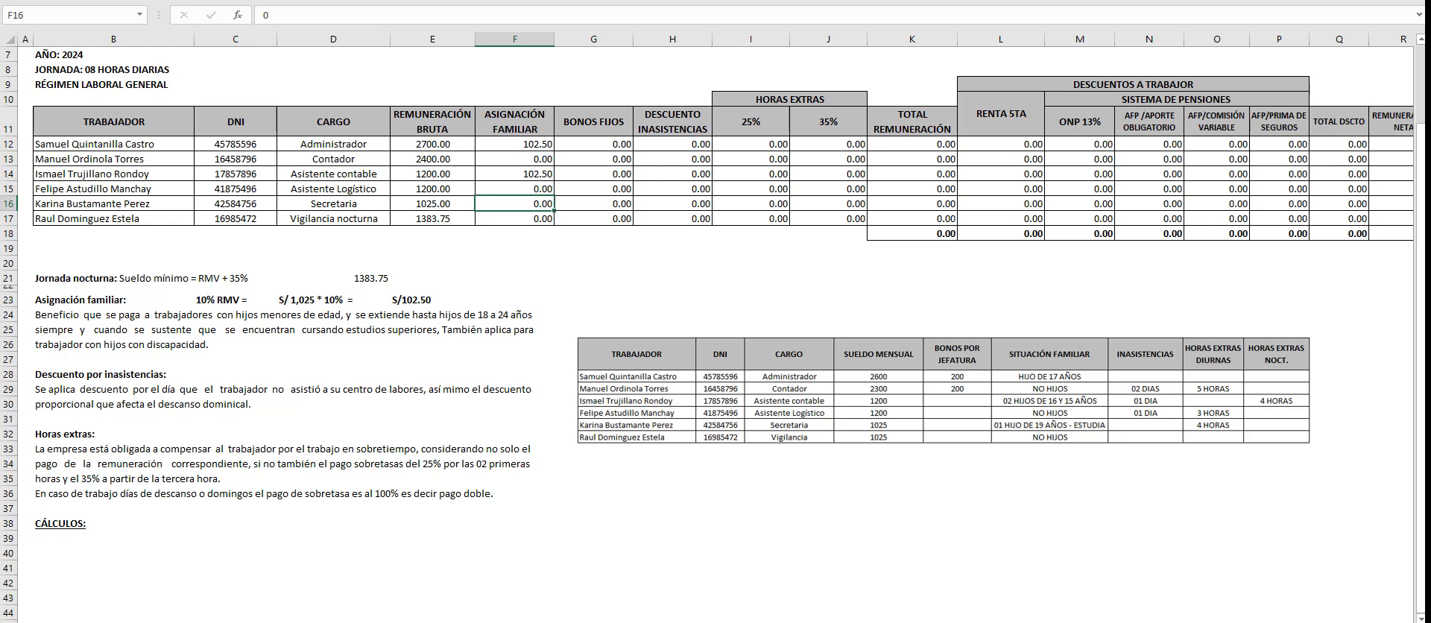
type("102.5")
key("Return")
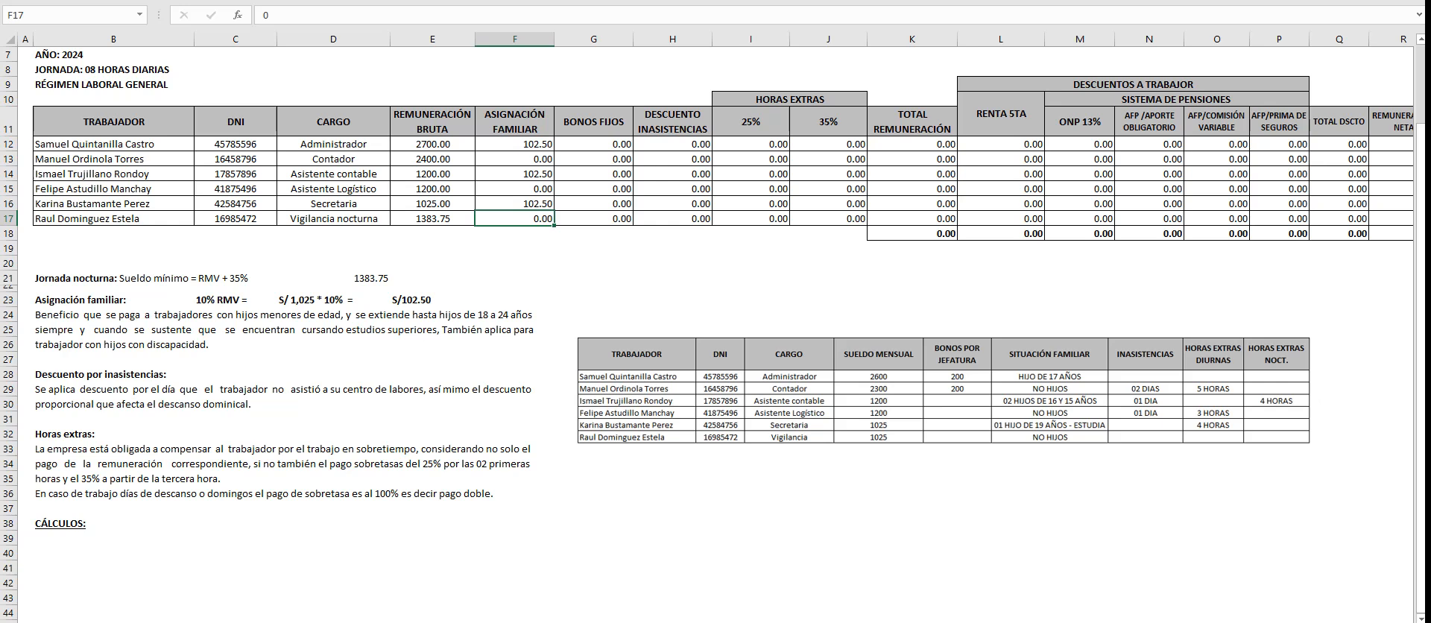
- Enter fixed bonuses of 200 for the Administrador and the Contador in G12 and G13
left_click(594, 145)
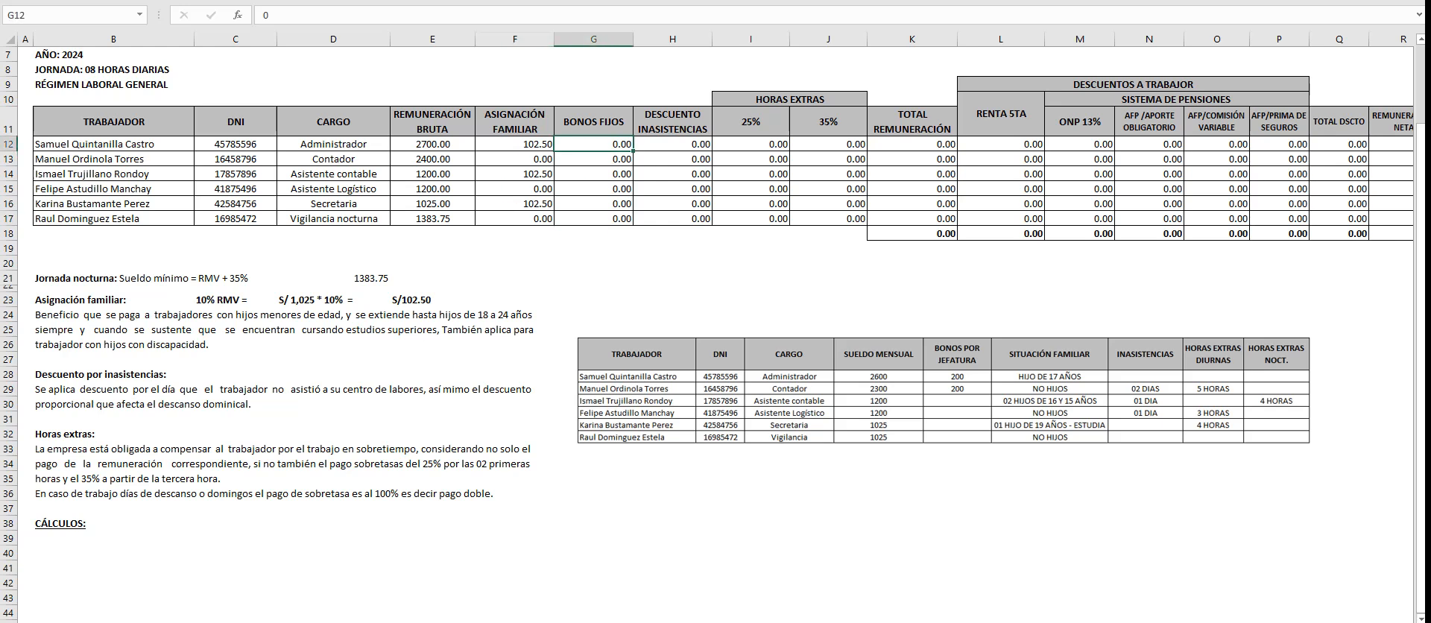
type("200")
key("Return")
type("200")
key("Return")
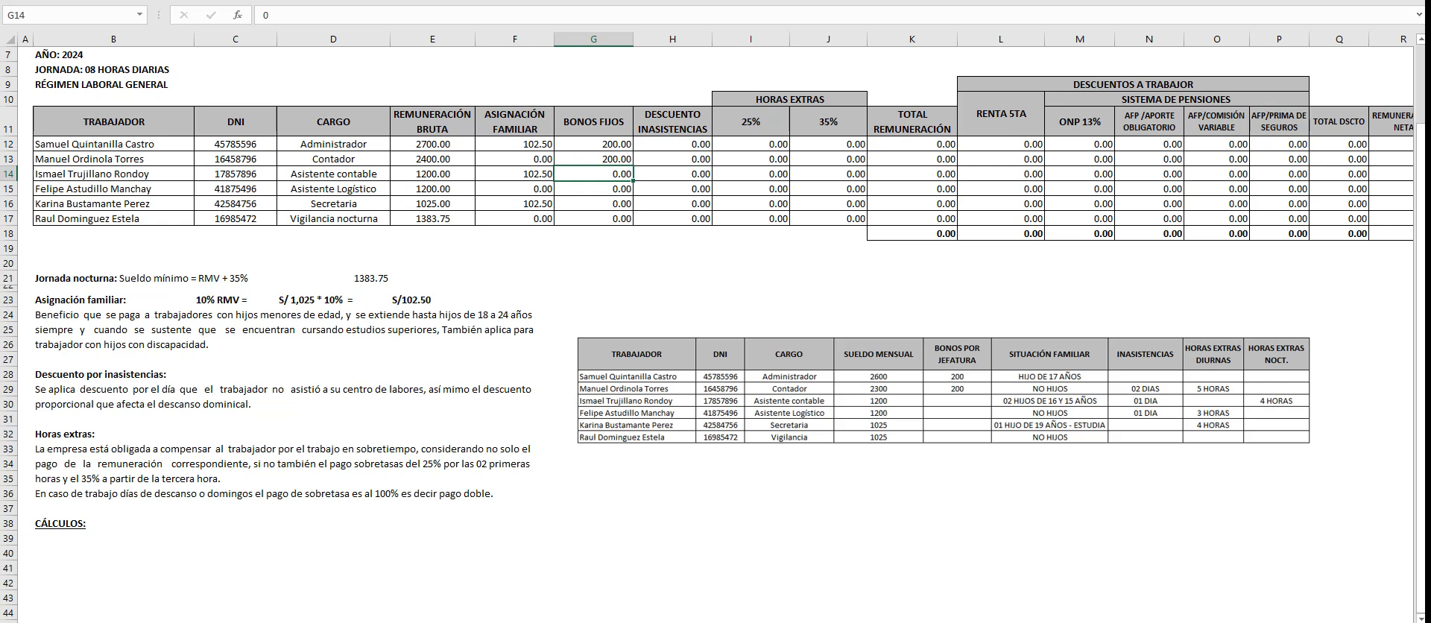
- Move the worker data picture up beside the family allowance note and add the label INASISTENCIAS in B40 under CÁLCULOS
left_click(673, 144)
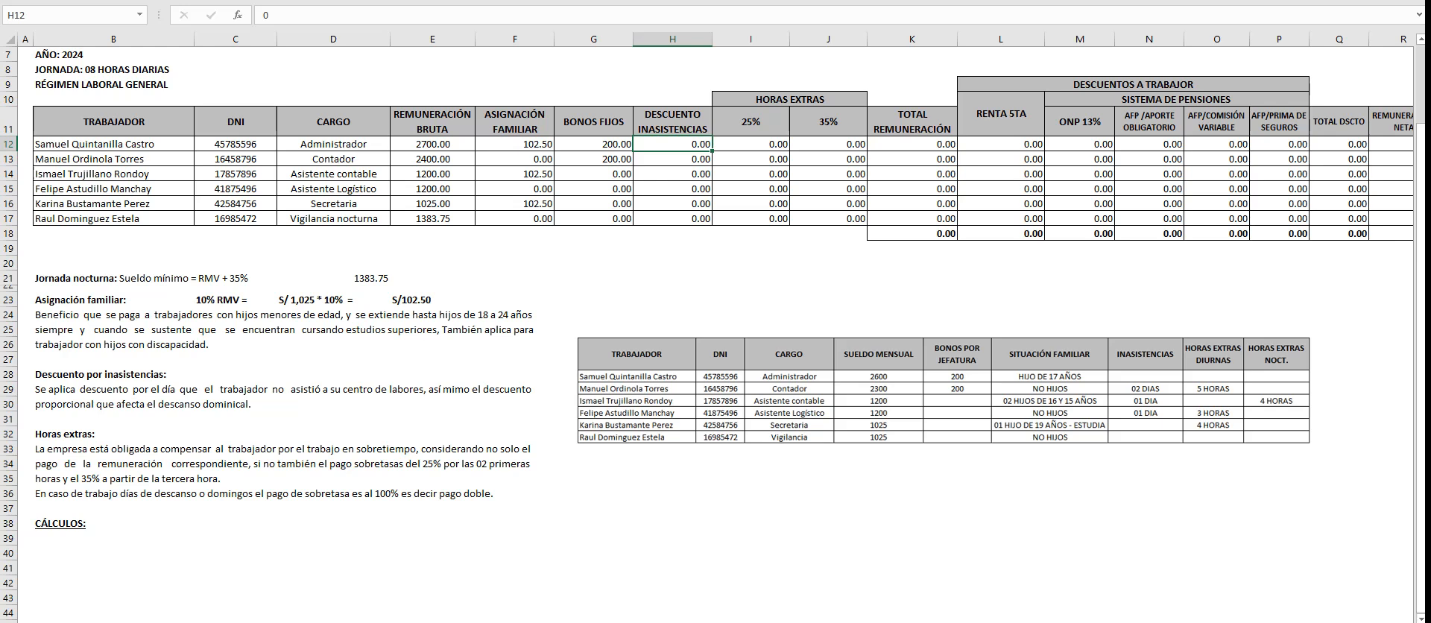
left_click_drag(945, 392, 968, 343)
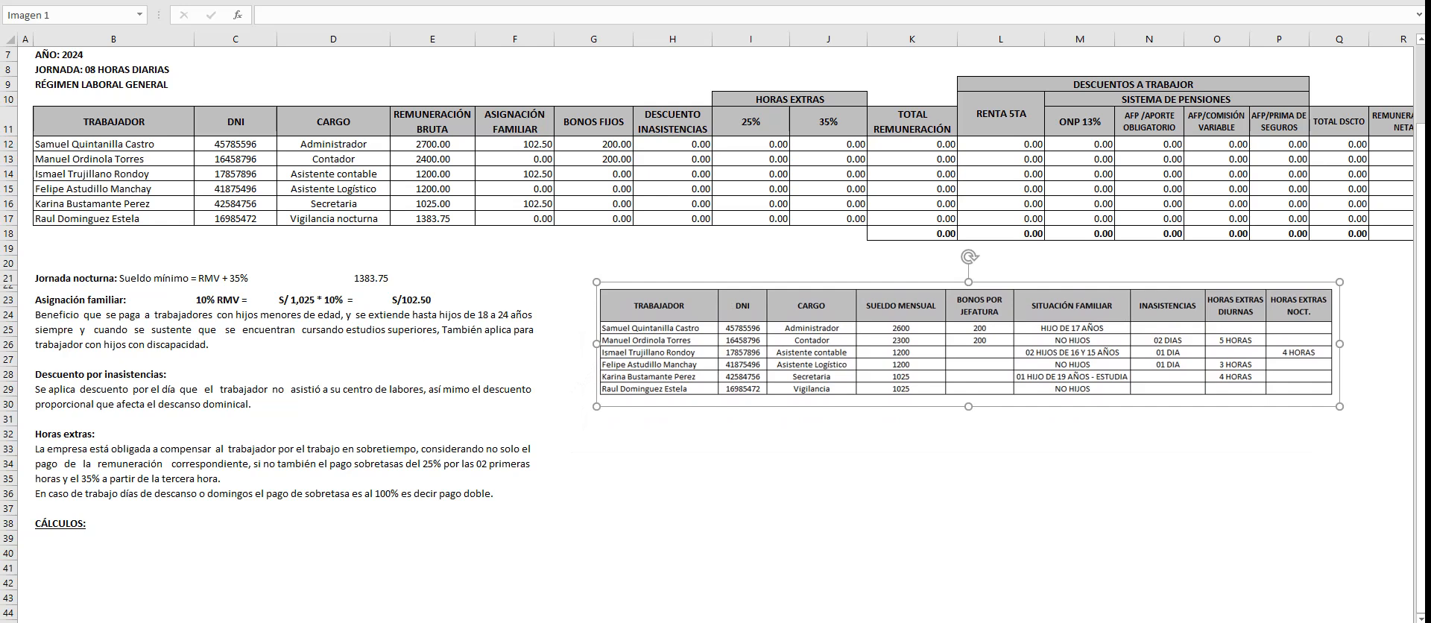
left_click(113, 553)
type("INASIS")
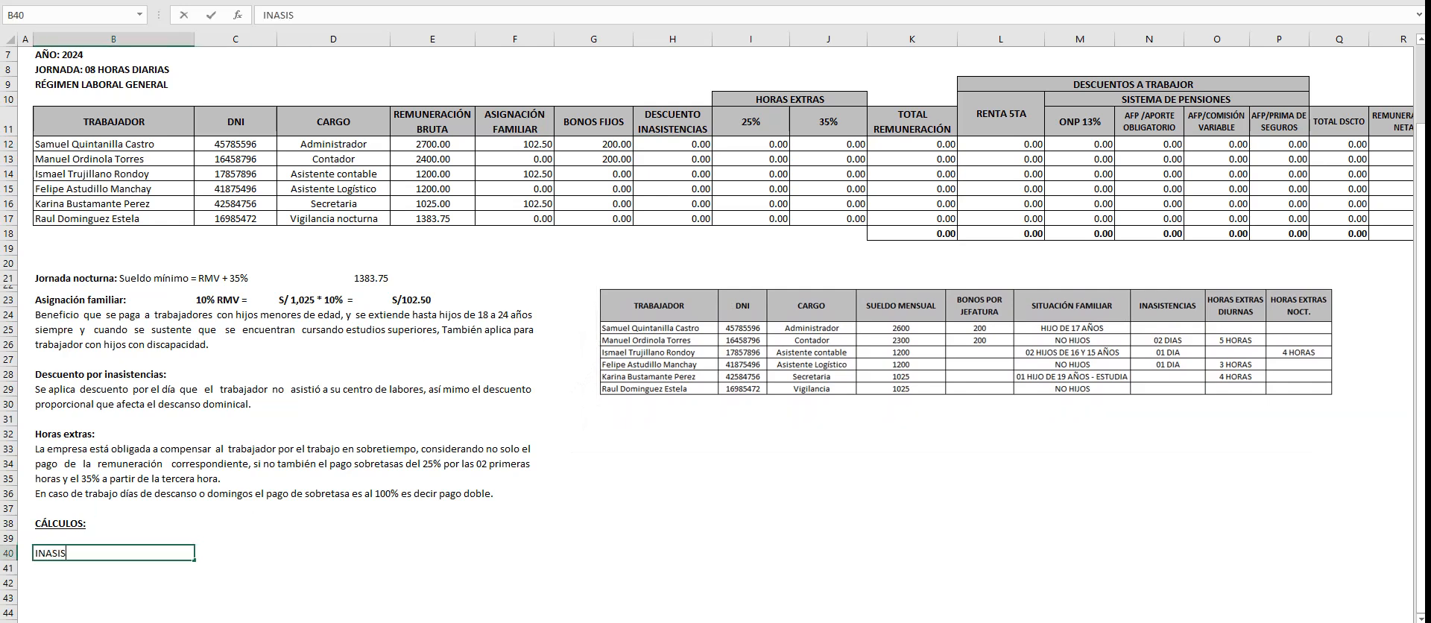
type("TENCIAS")
key("Return")
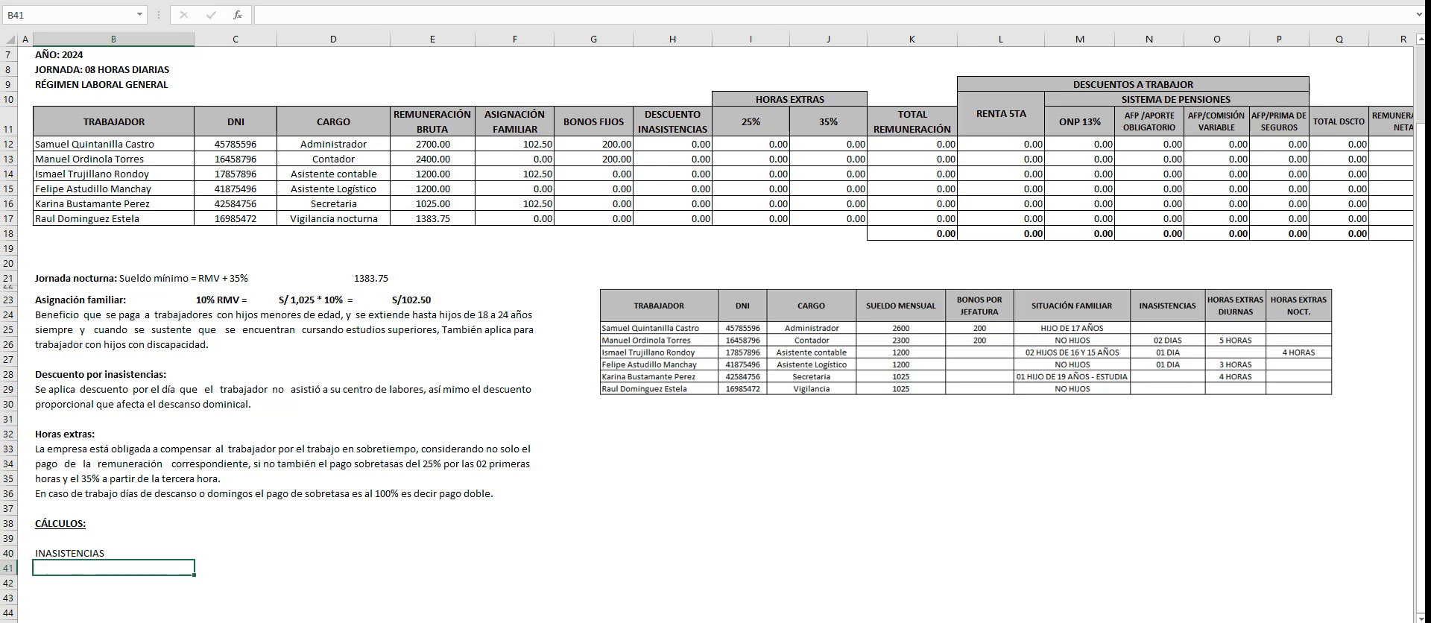
- Enter the Contador's full name followed by a colon in B42 and "02 DIAS DE INASISTENCIA" in B43
key("Return")
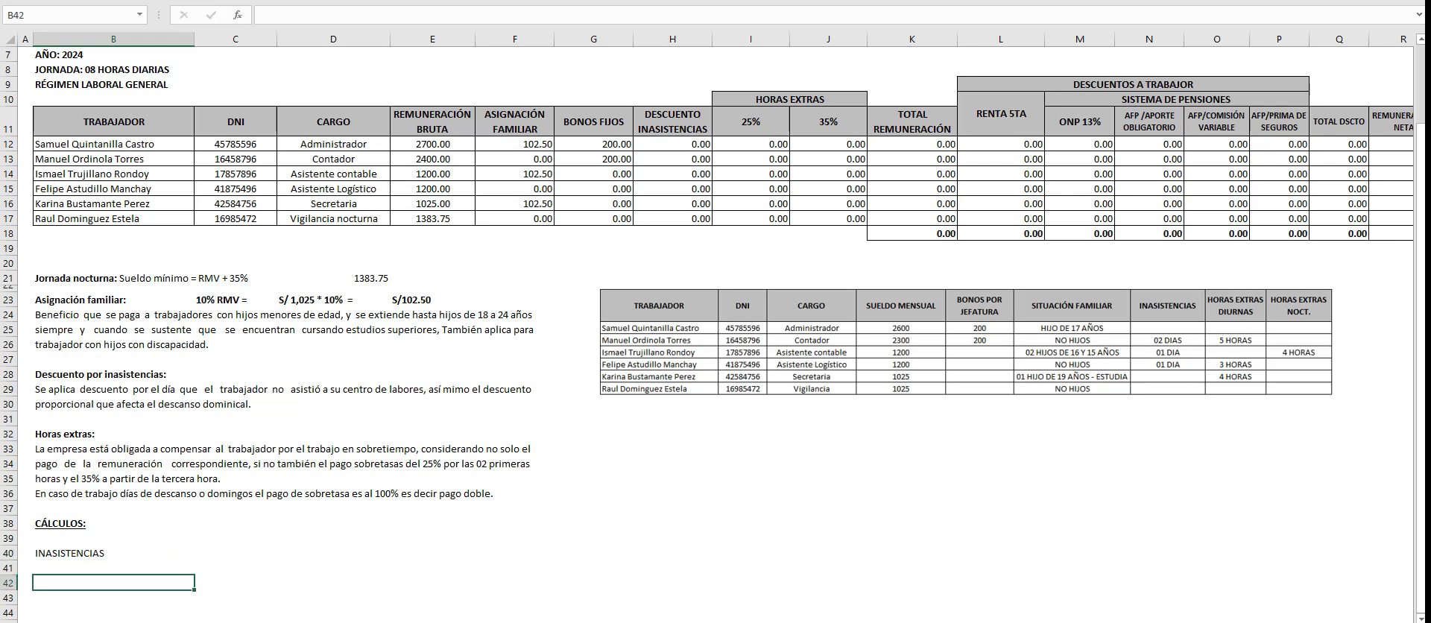
scroll(713, 332, "down", 4)
scroll(713, 332, "up", 3)
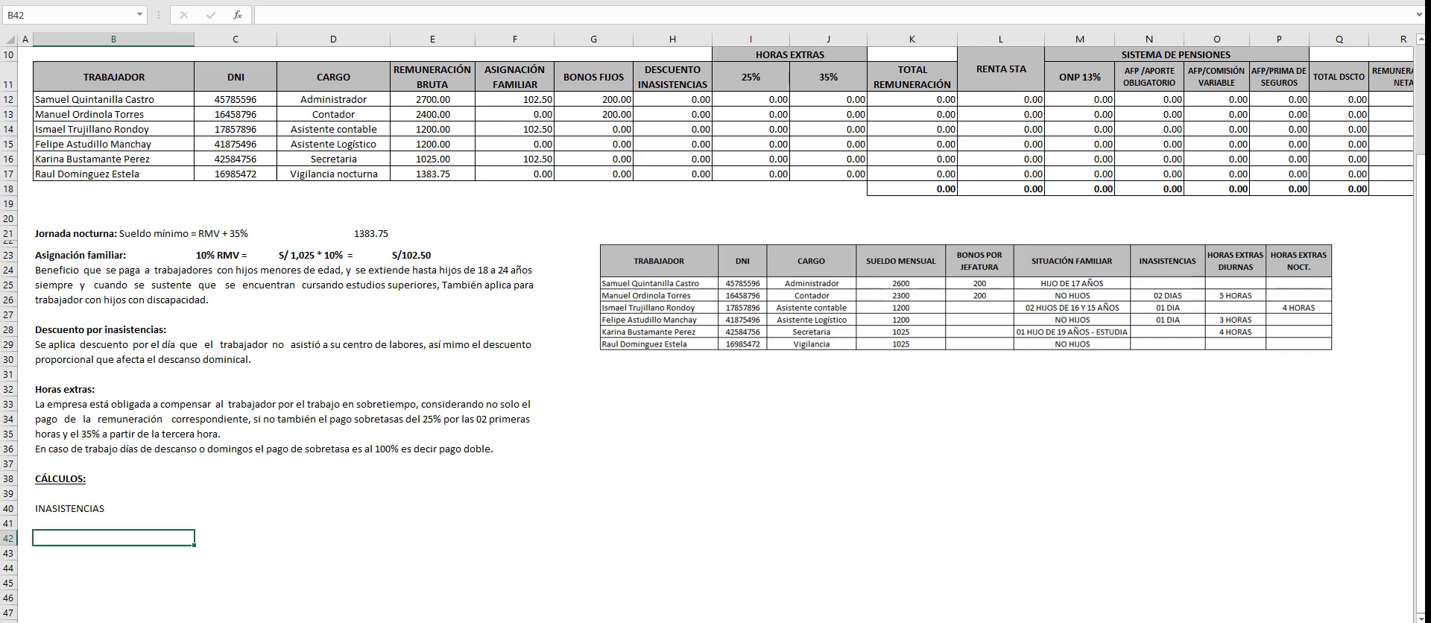
scroll(715, 335, "down", 1)
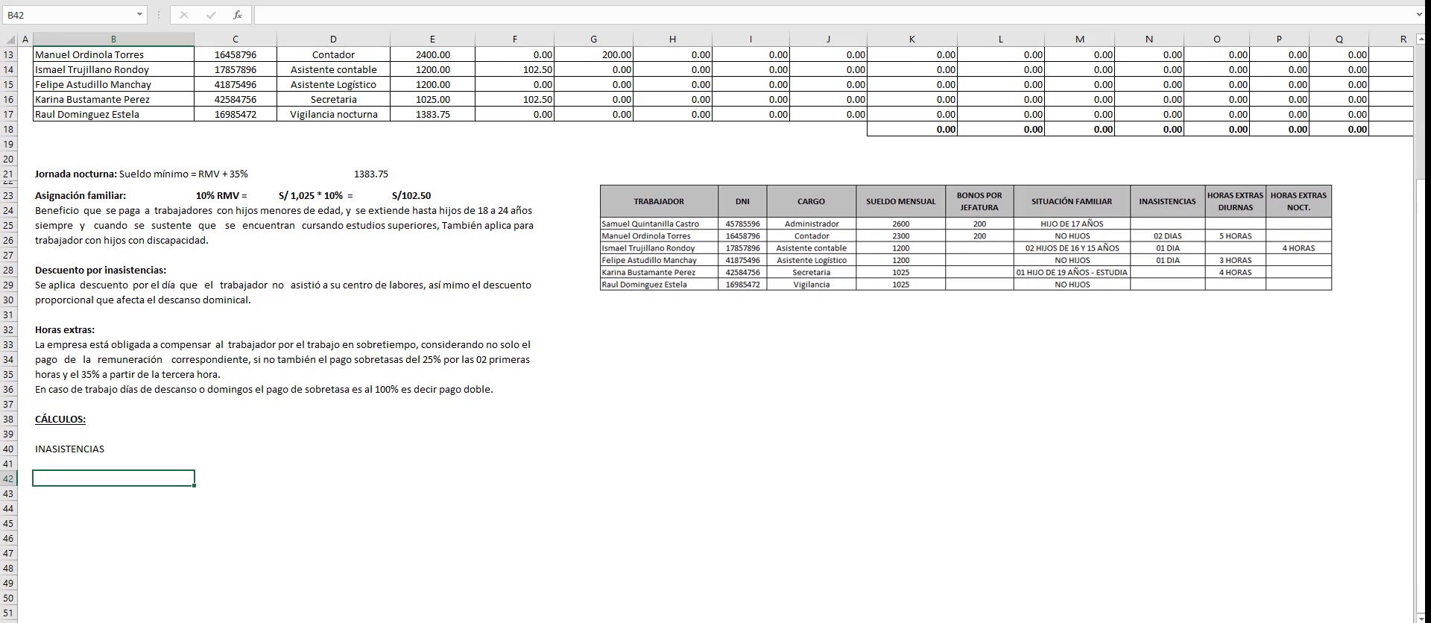
scroll(716, 335, "up", 1)
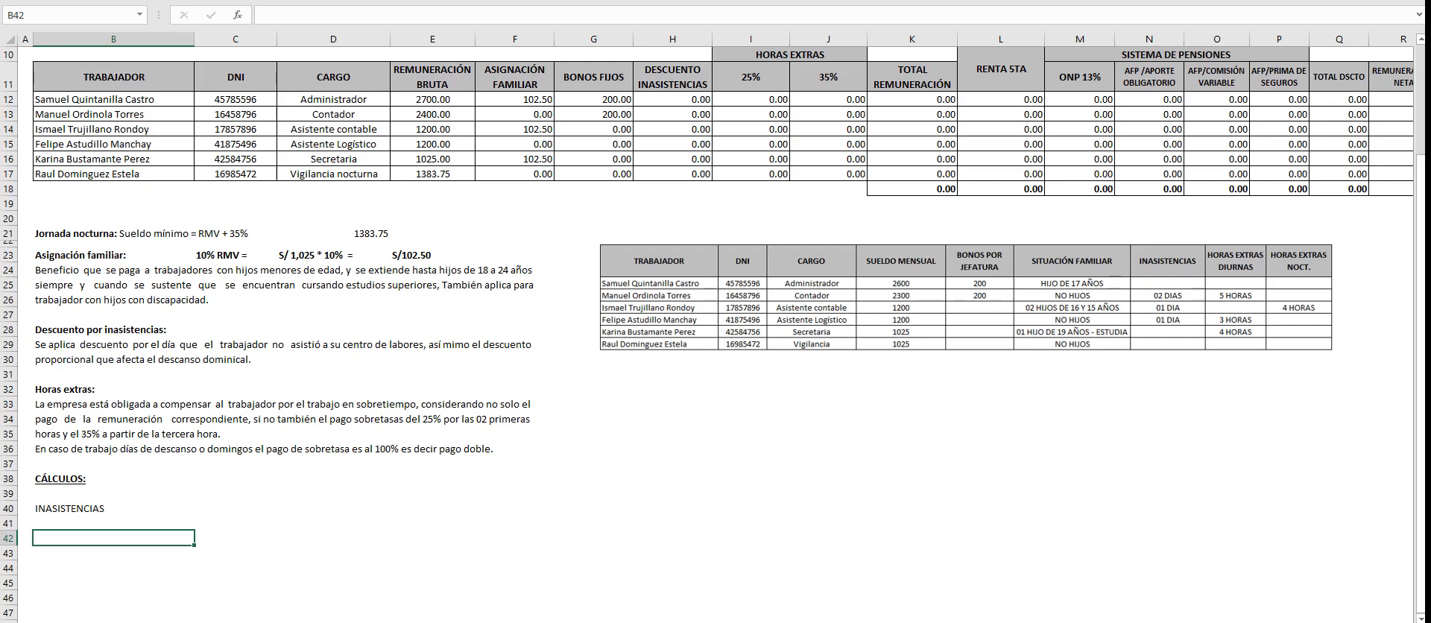
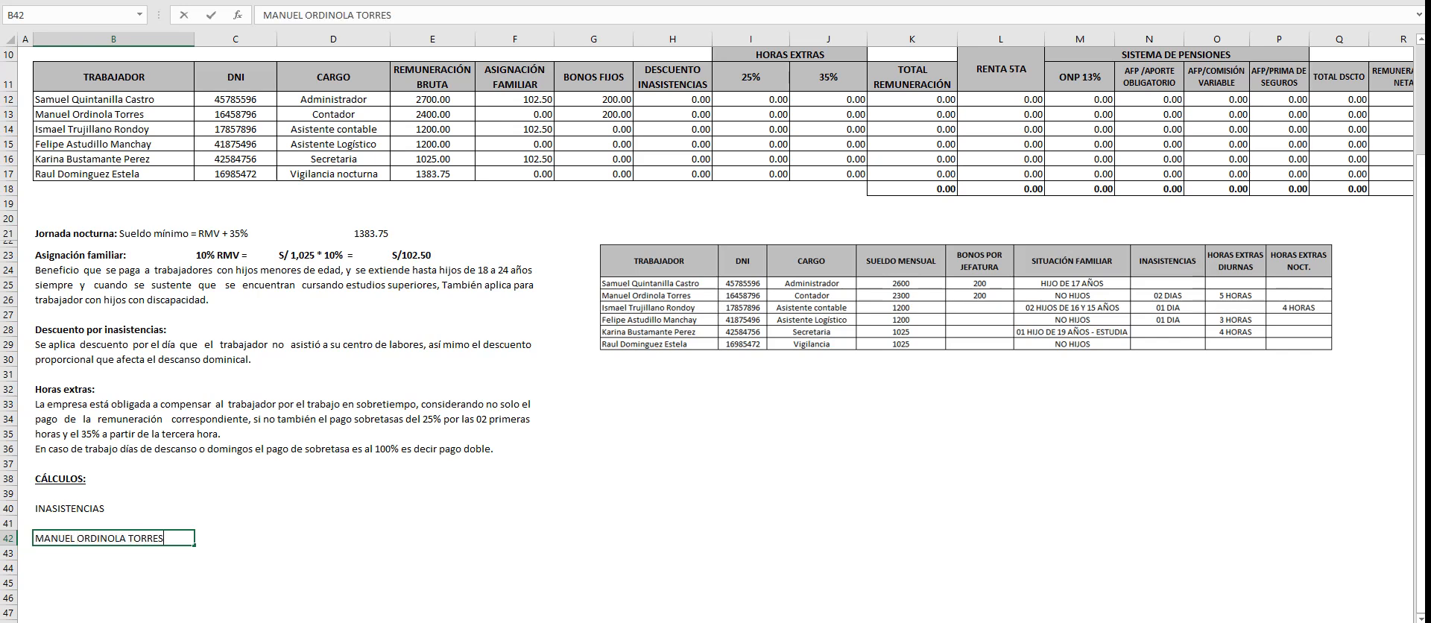
type(":")
key("Return")
type("02")
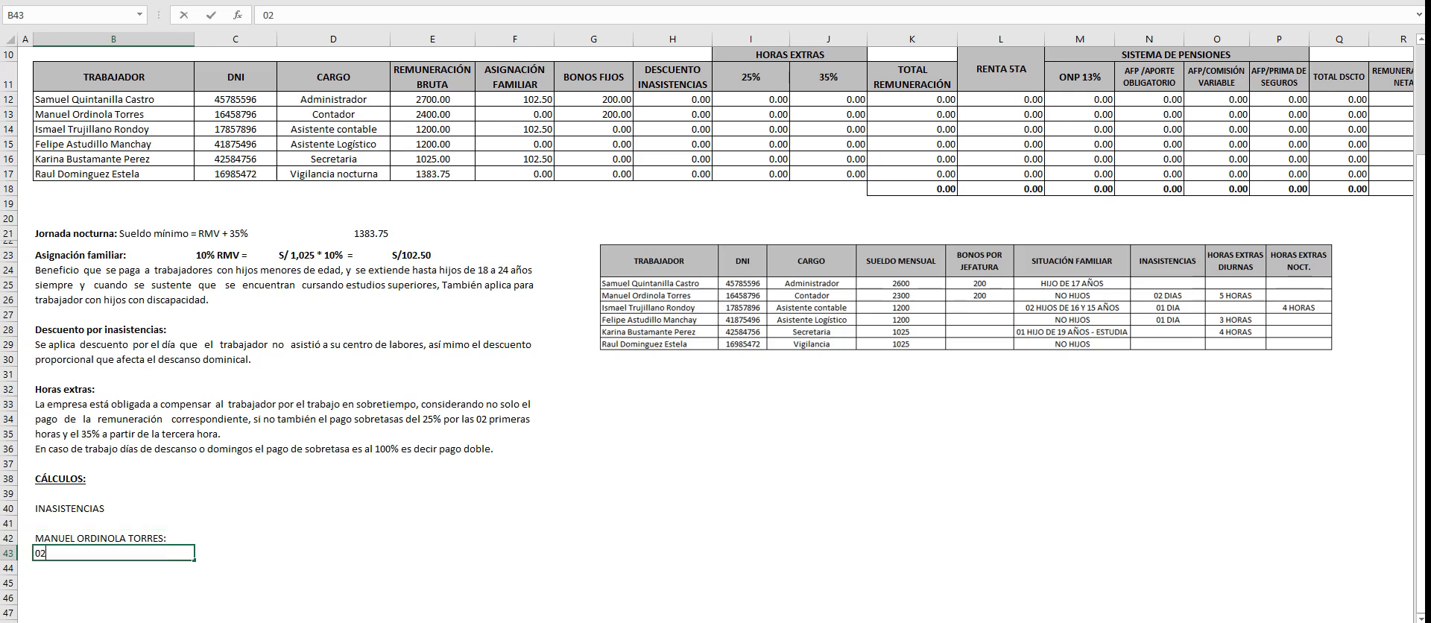
type(" DIAS DE INASISTENCIA")
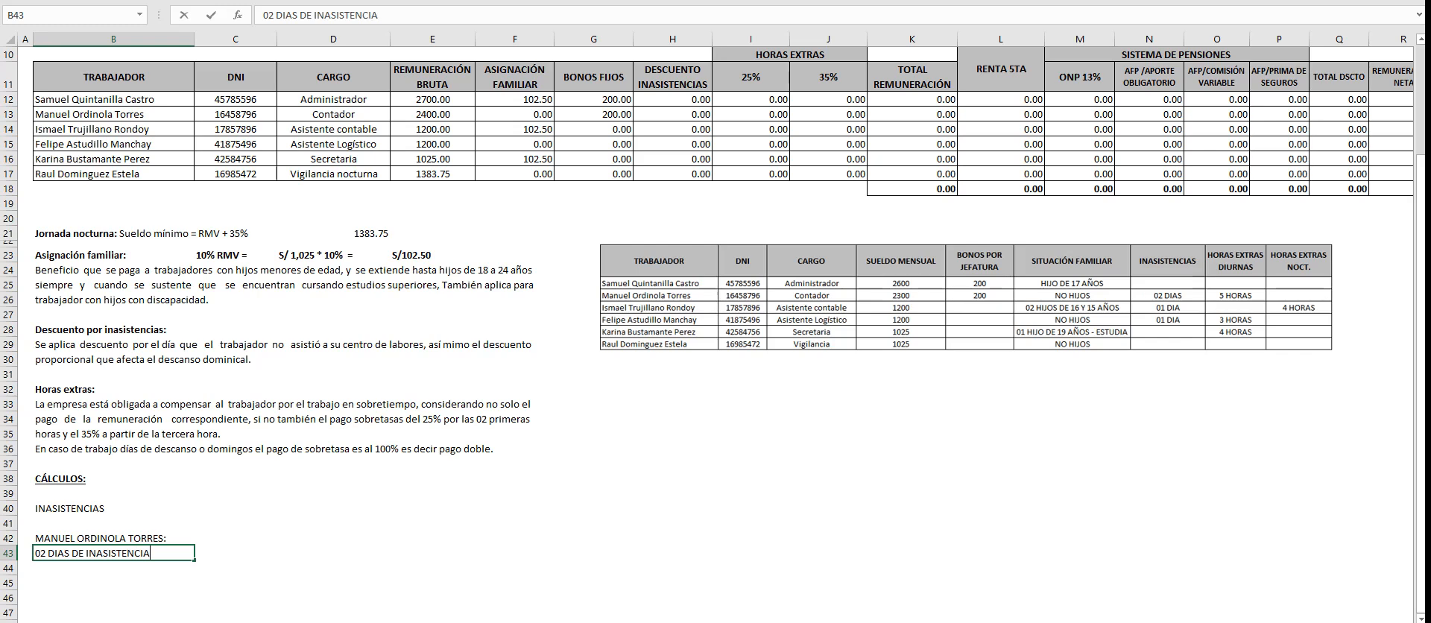
key("Return")
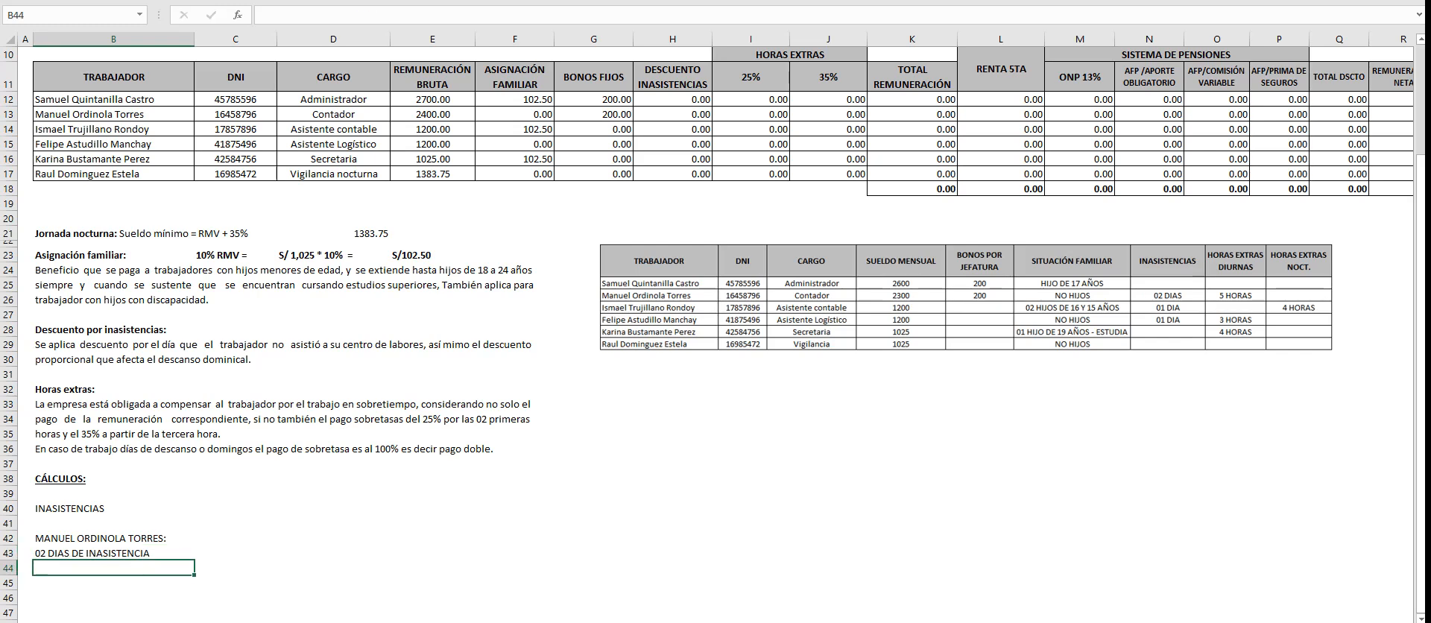
- Add the label "BASE DE CALCULO:" in B46, below the absence days
scroll(713, 332, "down", 4)
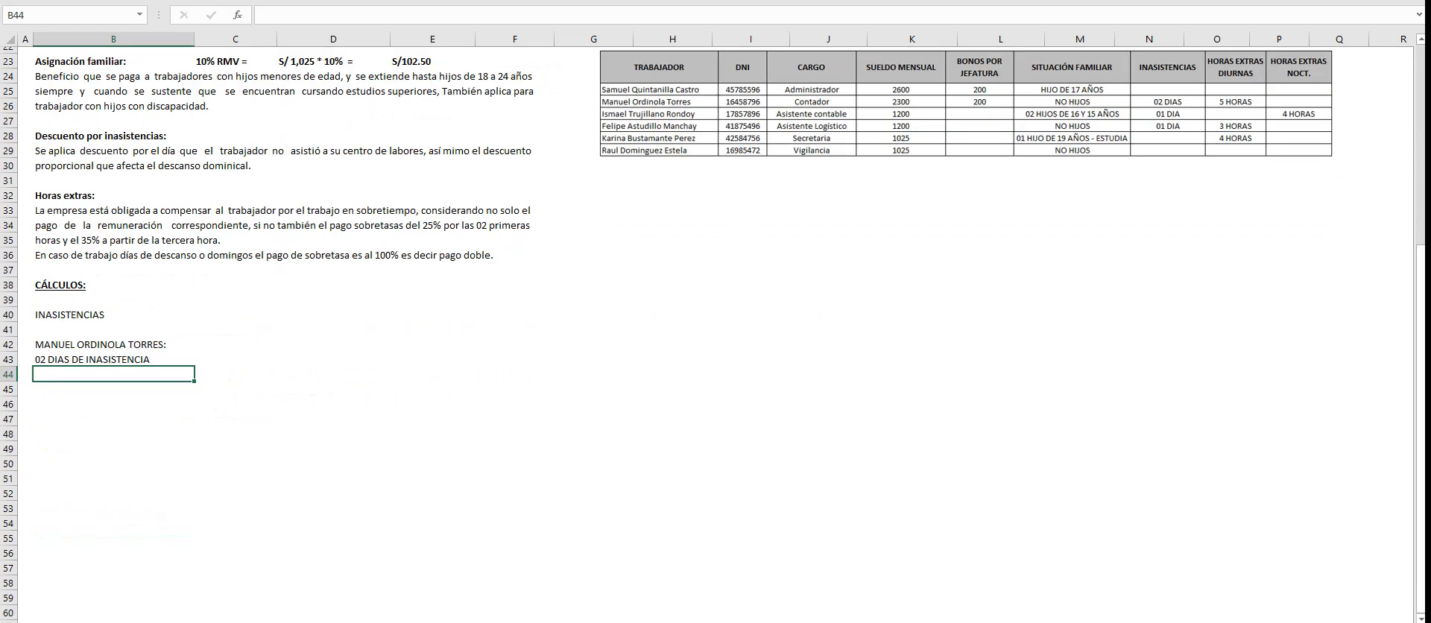
scroll(714, 332, "up", 1)
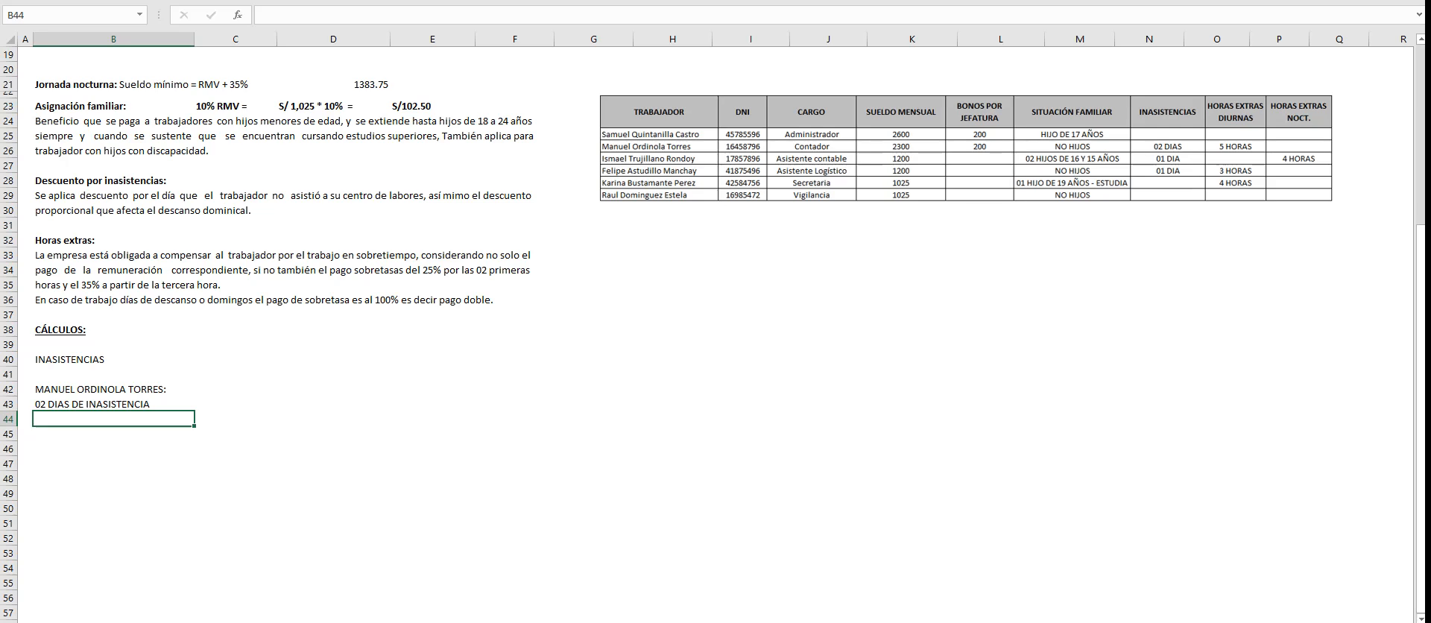
key("Down")
key("Down")
type("SUELDO")
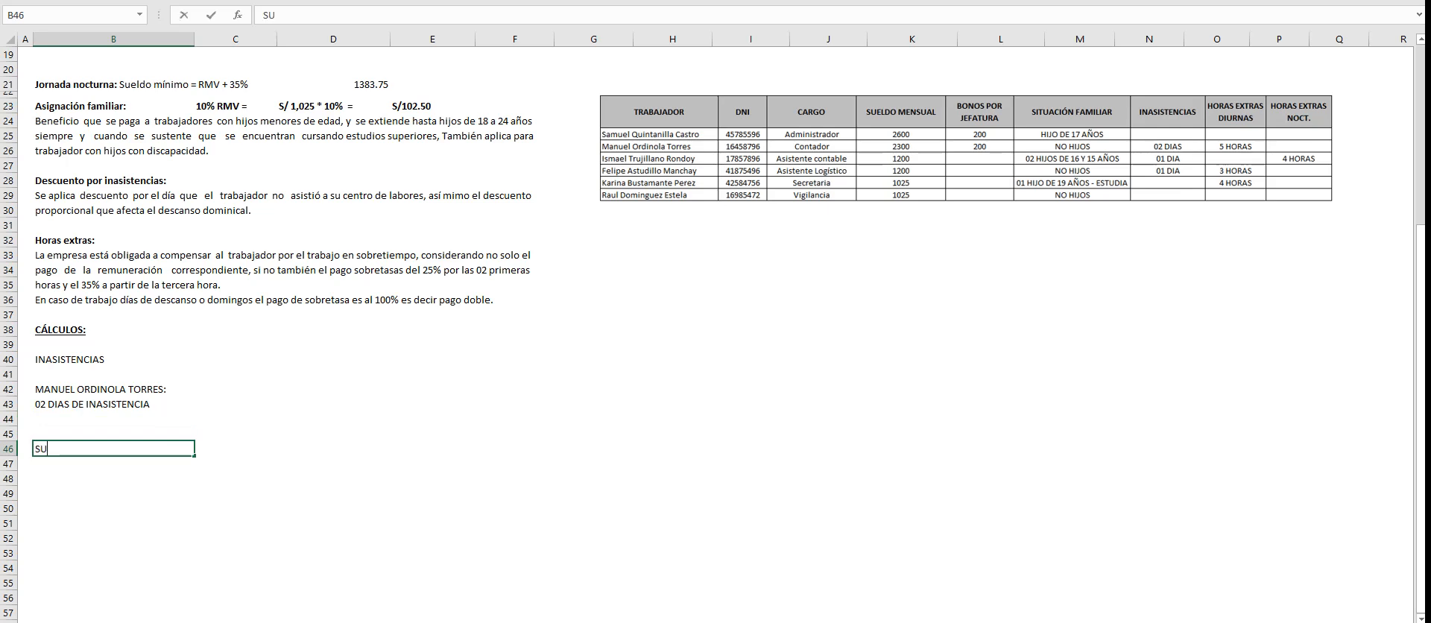
key("BackSpace")
key("BackSpace")
key("BackSpace")
key("BackSpace")
key("BackSpace")
key("BackSpace")
type("BASE DE CALCULO:")
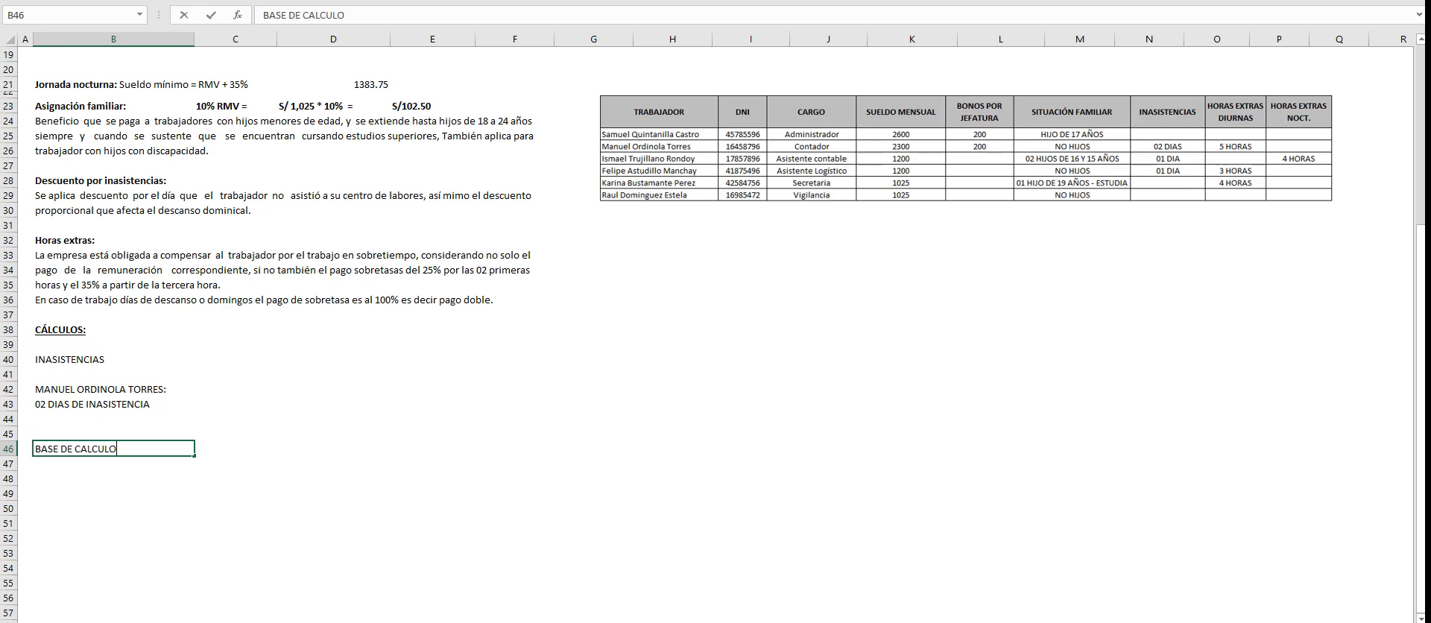
key("Return")
key("Return")
- Add the labels "REMUNERACION:" in B48 and "BONO:" in B49 below the calculation base heading
type("REMUNE")
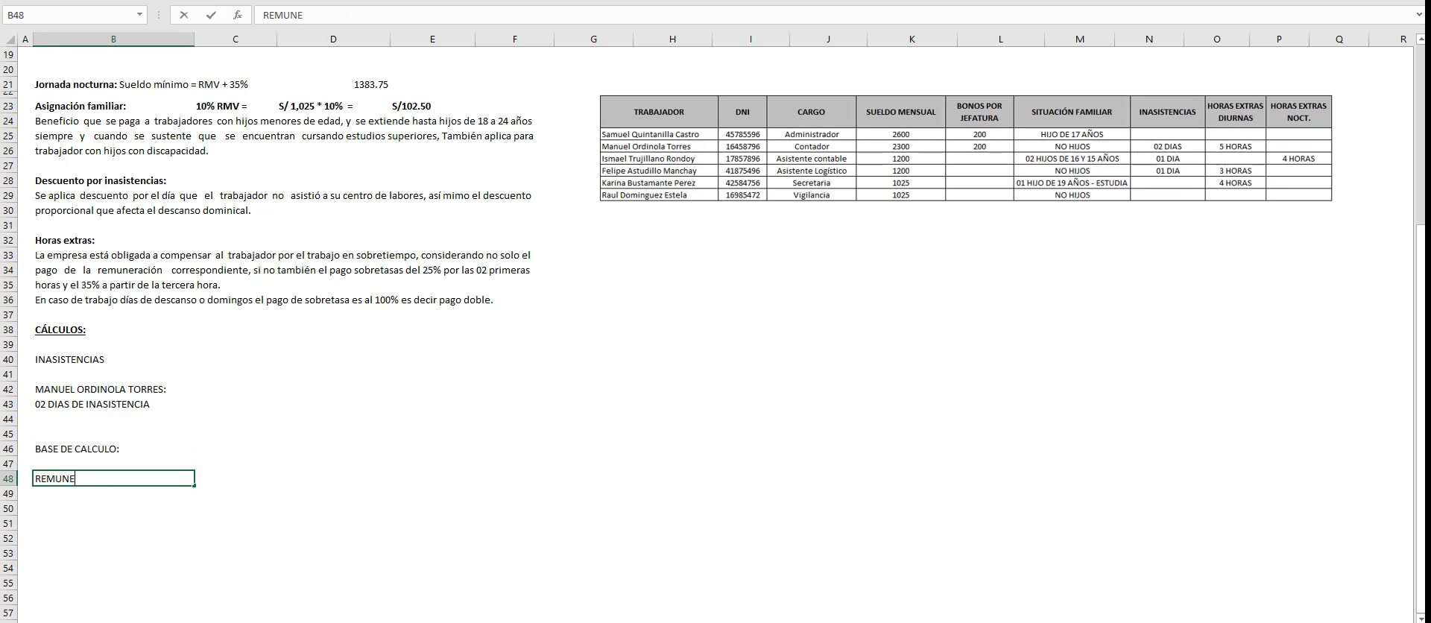
type("RACION:")
key("Return")
type("BONO:")
key("Tab")
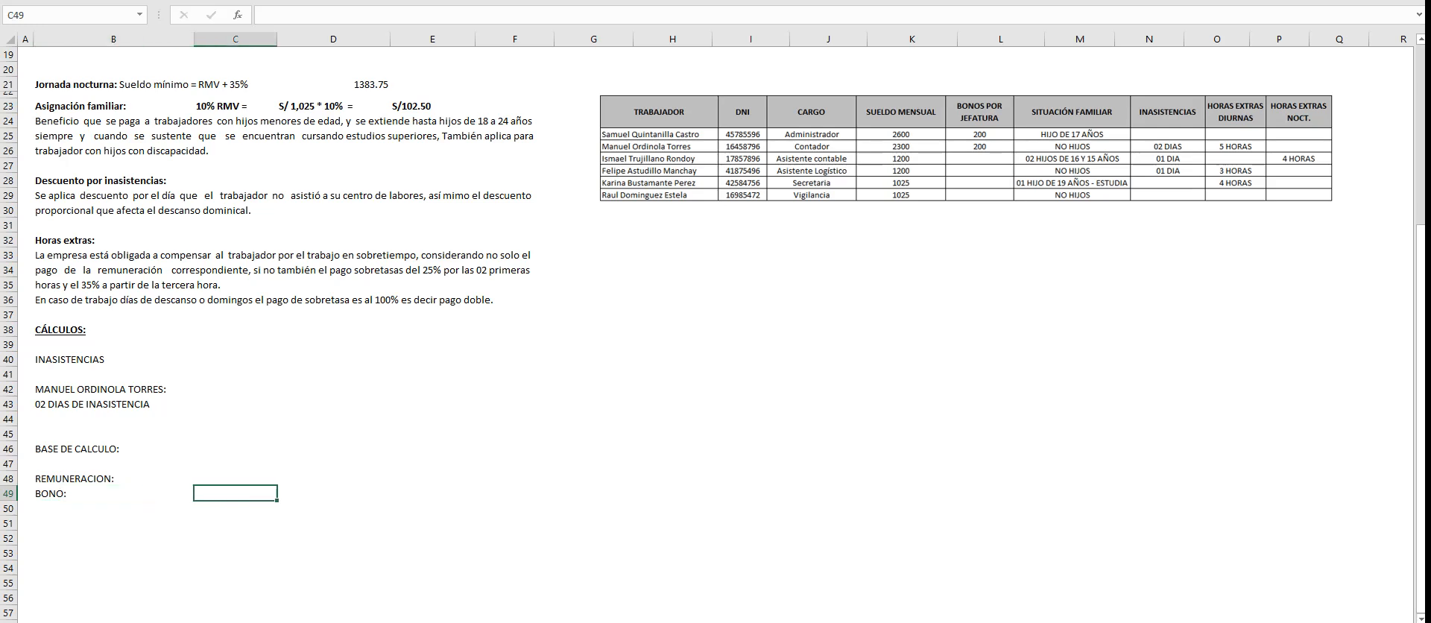
- Enter 2300 as the remuneration in C48 and 200 as the bonus in C49
key("Up")
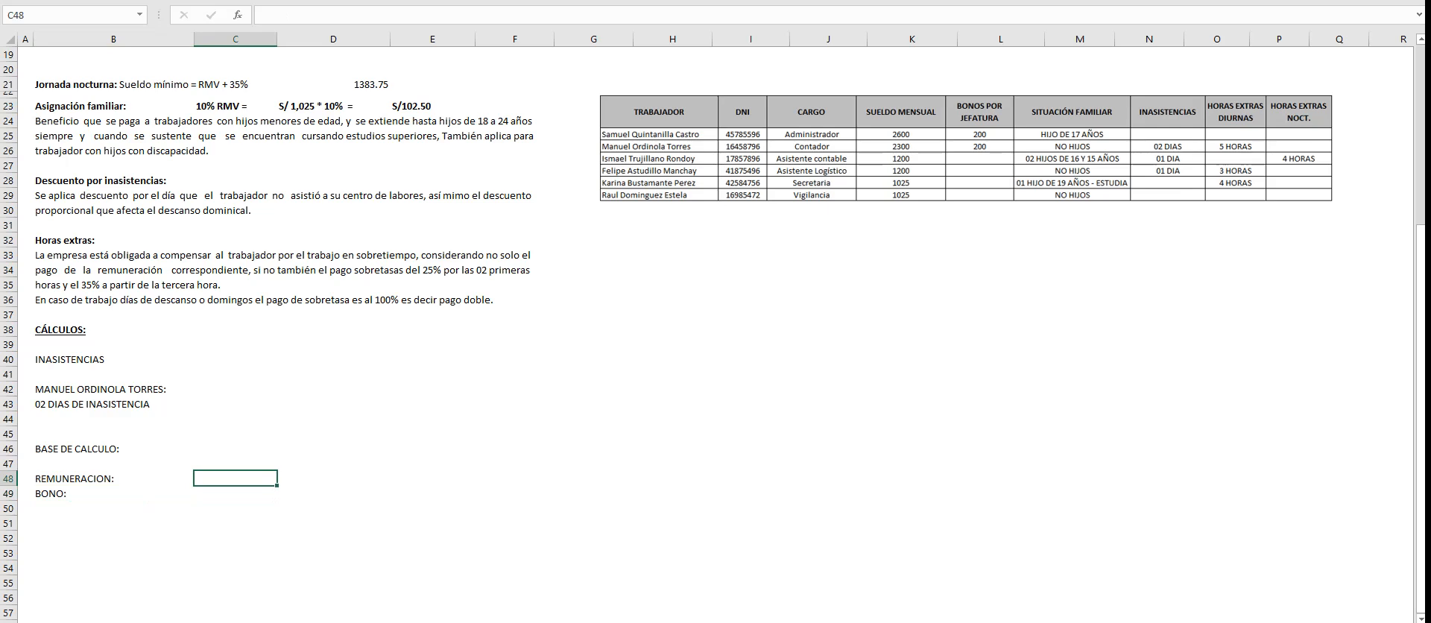
key("Left")
key("Right")
type("2300")
key("Return")
type("200")
key("Return")
- Add the remuneration and bonus in C50 with the formula +C48+C49
type("+")
key("Up")
key("Up")
type("+")
key("Up")
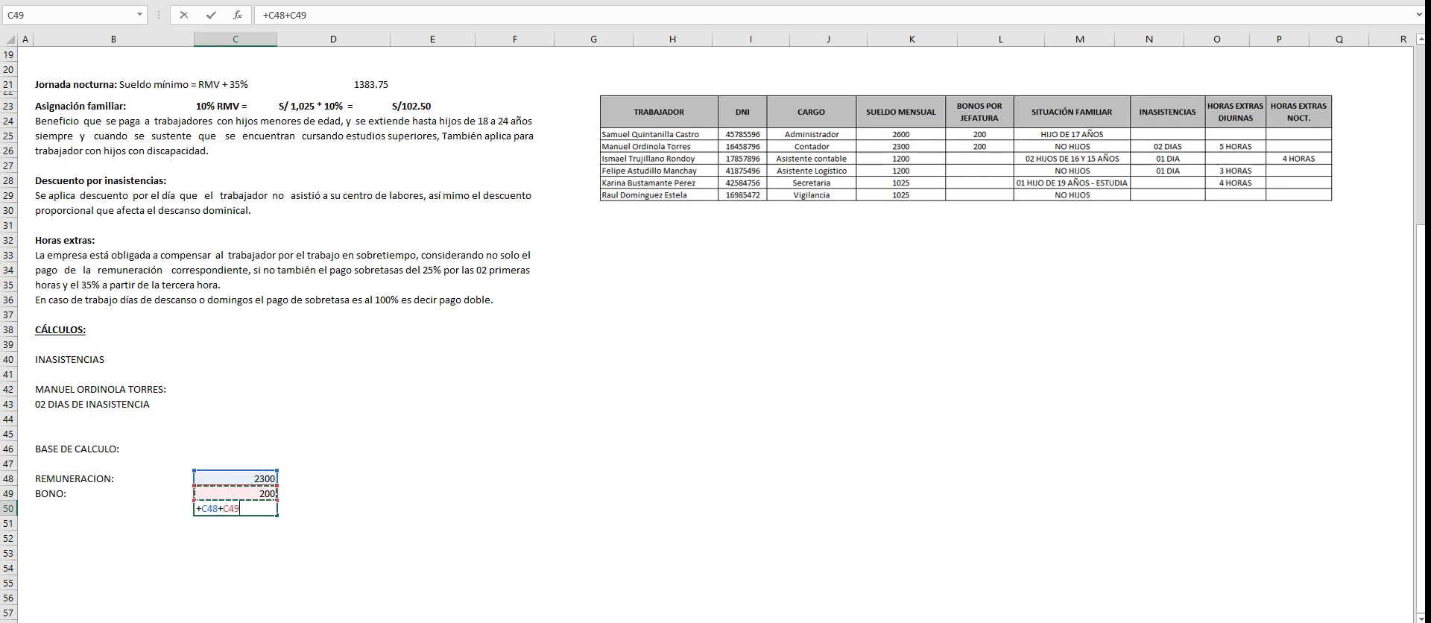
key("Return")
- Put a bottom border under the bonus in C49 and show C48:C50 with two decimals
left_click(235, 493)
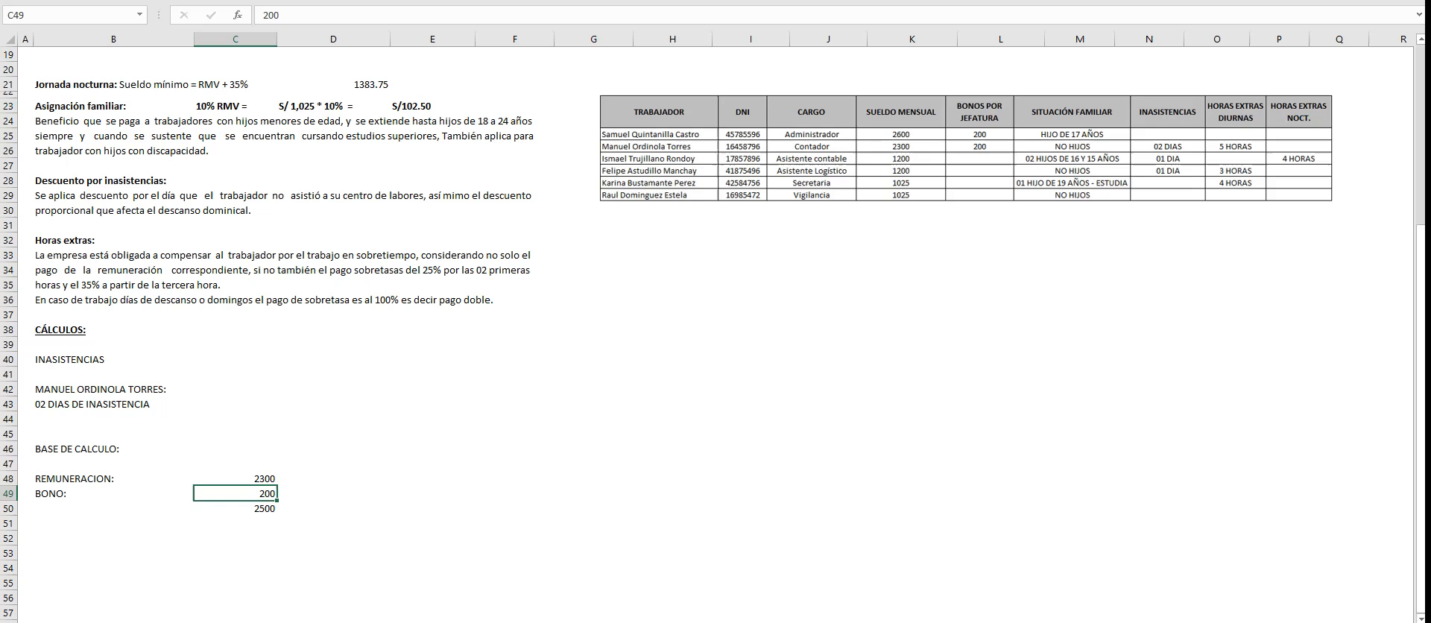
left_click(357, 509)
left_click_drag(250, 479, 264, 509)
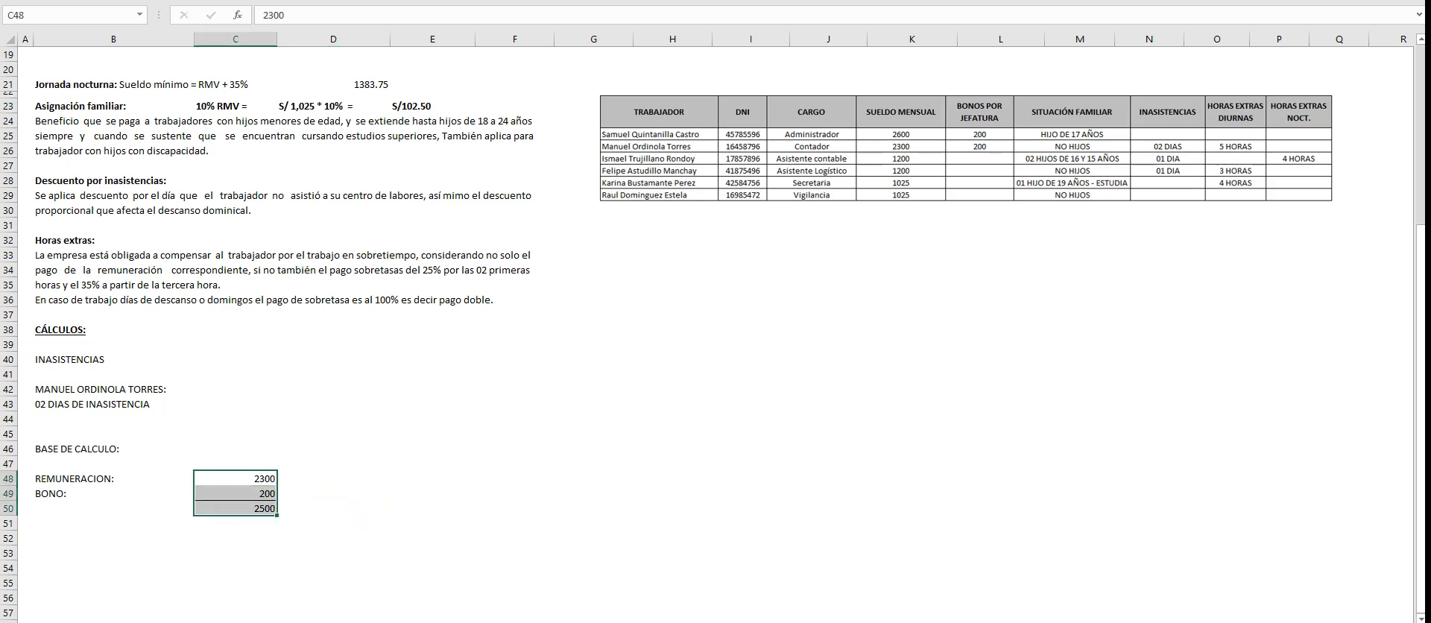
key("alt+h")
key("0")
key("alt+h")
key("0")
- Make the "BASE DE CALCULO:" heading in B46 bold and underlined
left_click(113, 552)
left_click(113, 450)
key("ctrl+b")
key("ctrl+u")
- Add the label "REMUNERACIÓN POR DÍA:" in B52
left_click(113, 538)
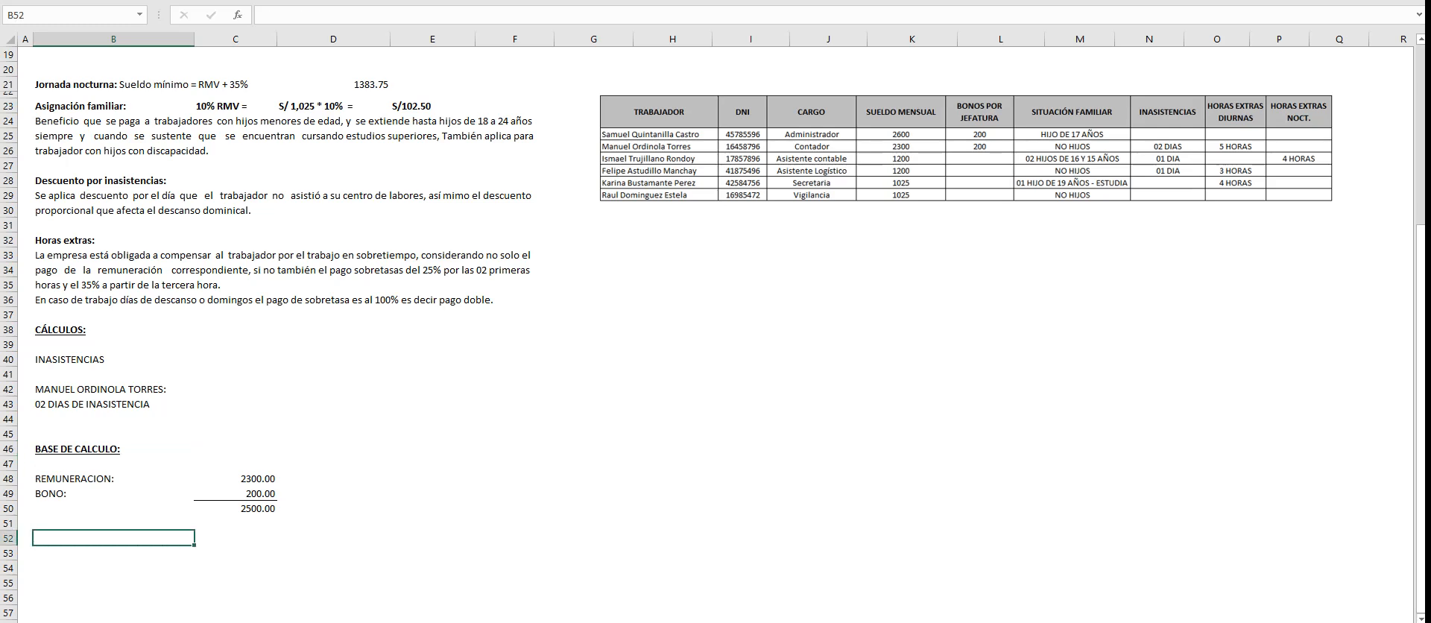
type("REMUNERACIÓN POR")
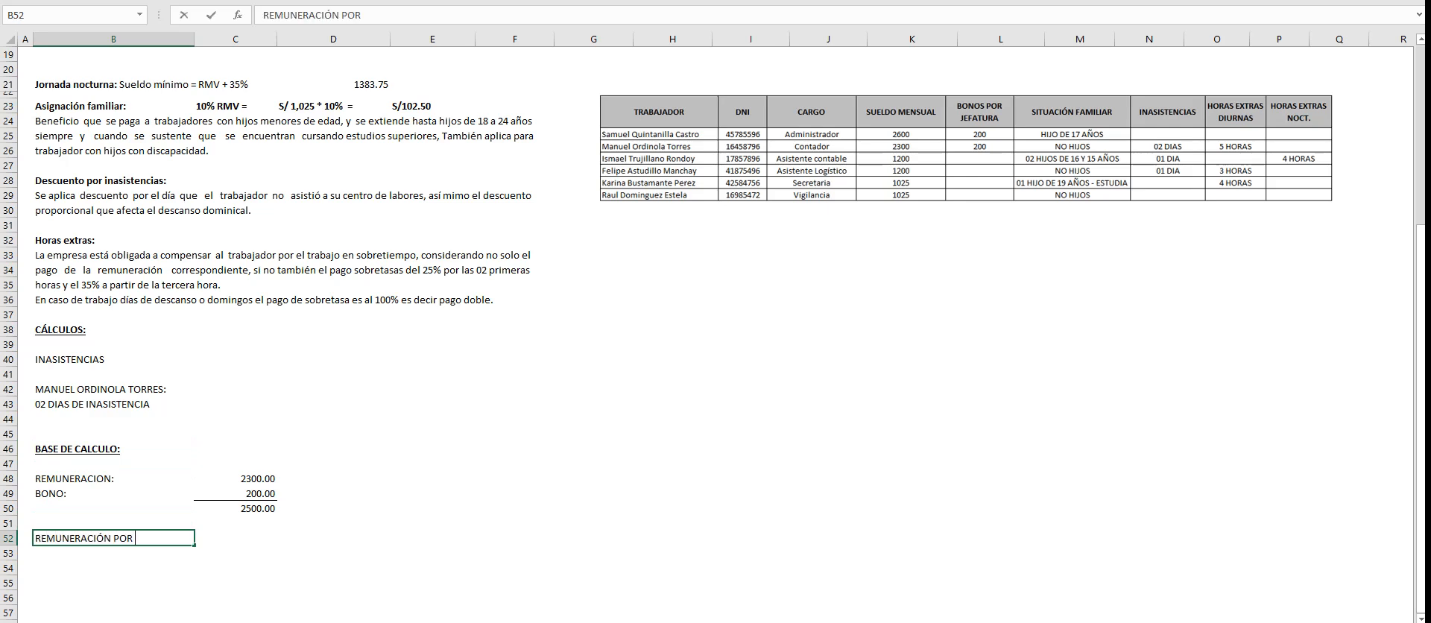
type(" DÍA:")
key("Tab")
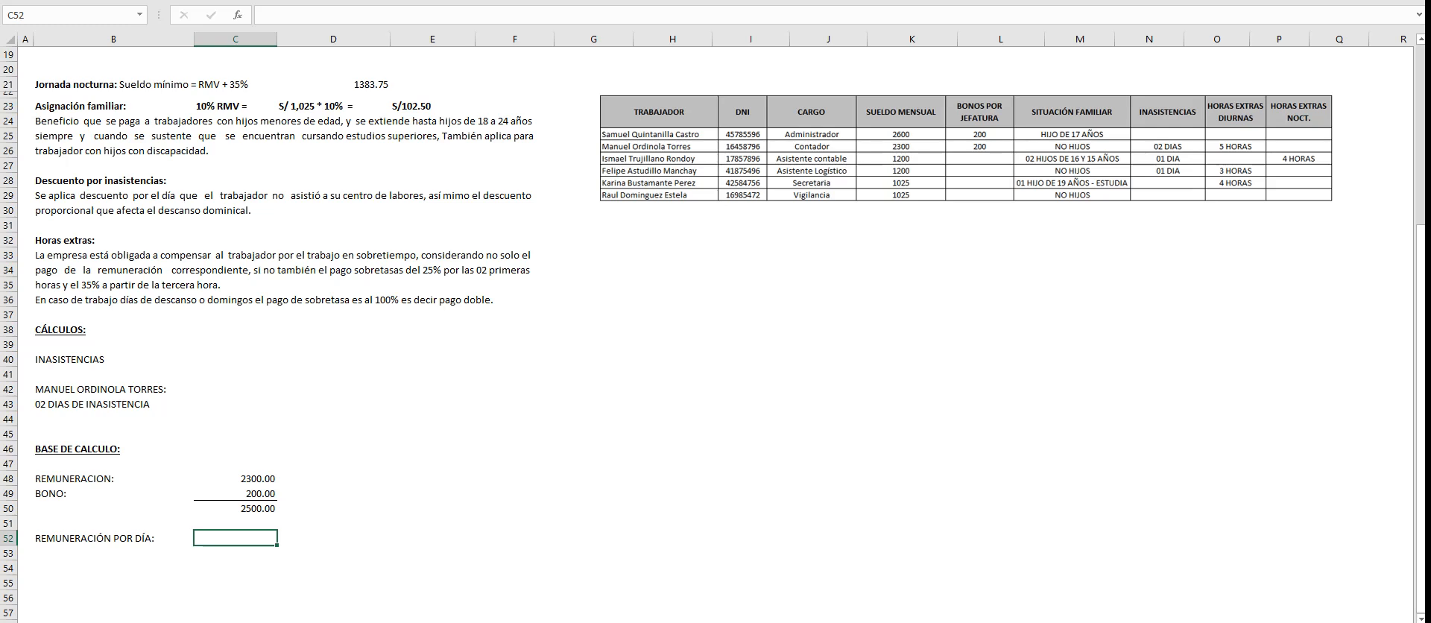
- Calculate the daily remuneration in C52 with the formula +C50/30
type("+")
key("Up")
key("Up")
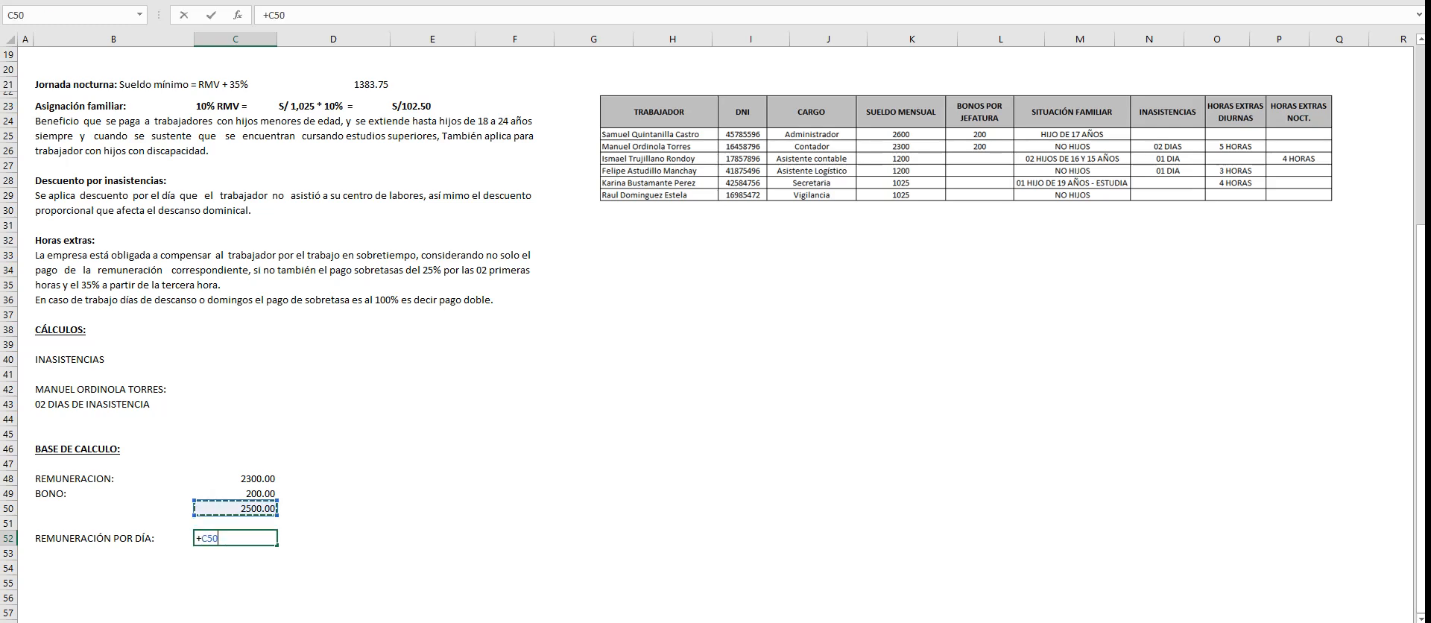
type("/30")
key("Return")
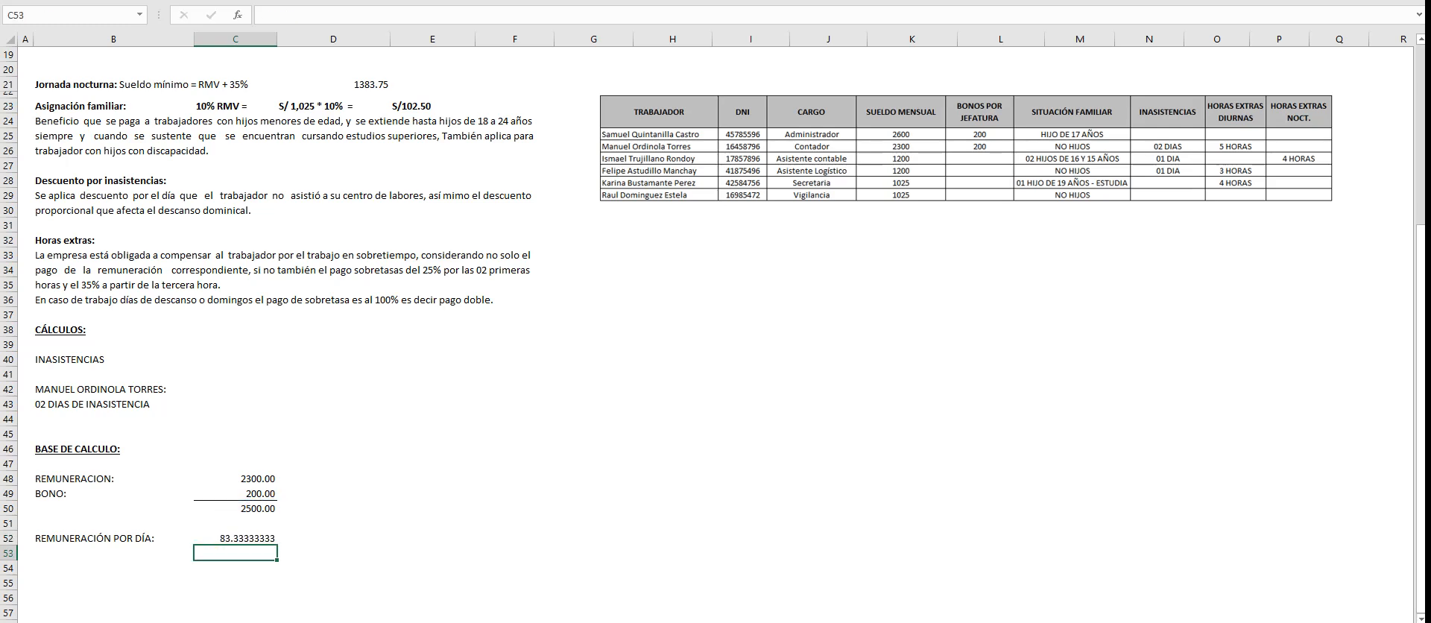
- Reduce the daily remuneration in C52 to two decimals
left_click(333, 538)
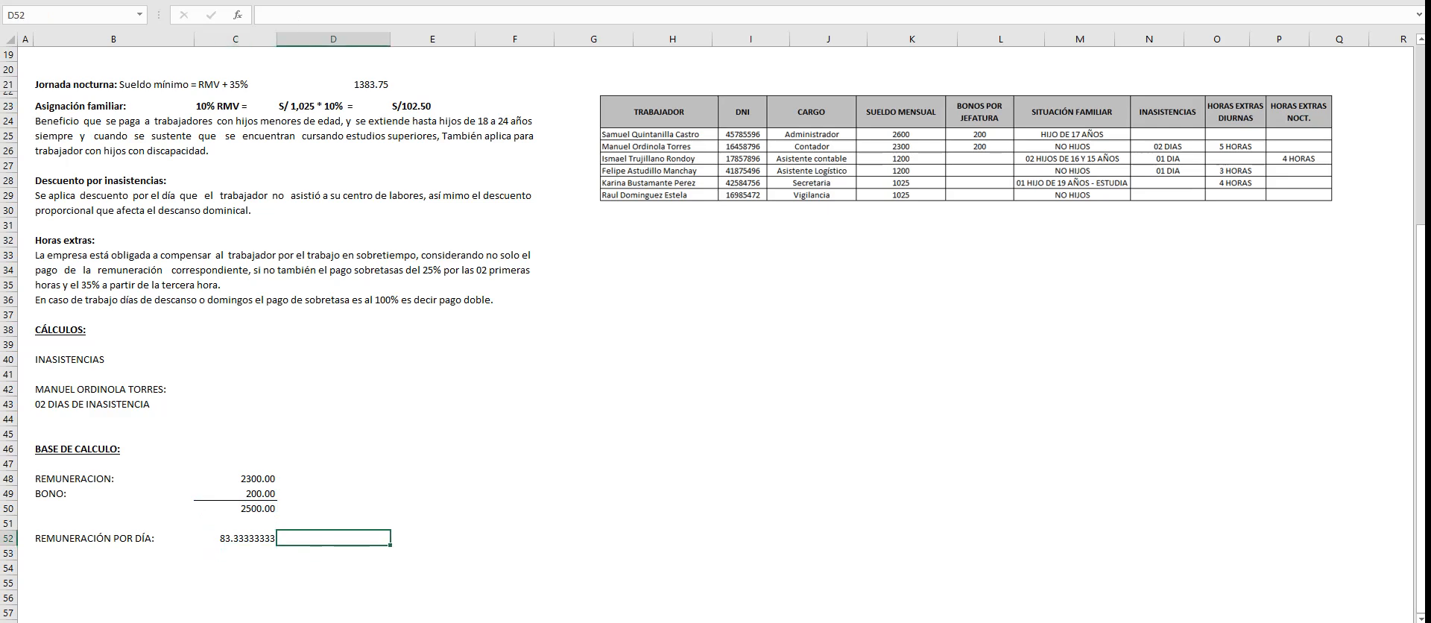
left_click(235, 538)
key("alt+h")
key("9")
key("alt+h")
key("9")
key("alt+h")
key("9")
key("alt+h")
key("9")
key("alt+h")
key("9")
key("alt+h")
key("9")
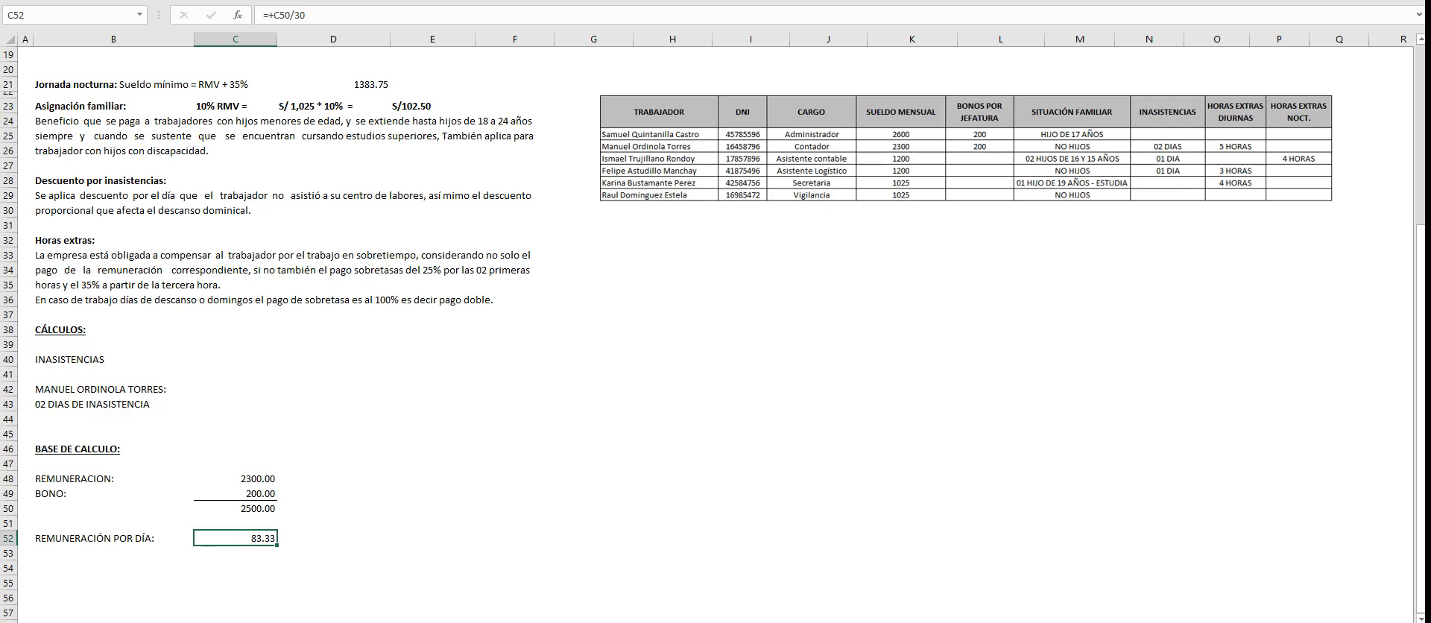
mouse_move(781, 622)
left_click(781, 577)
left_click(235, 508)
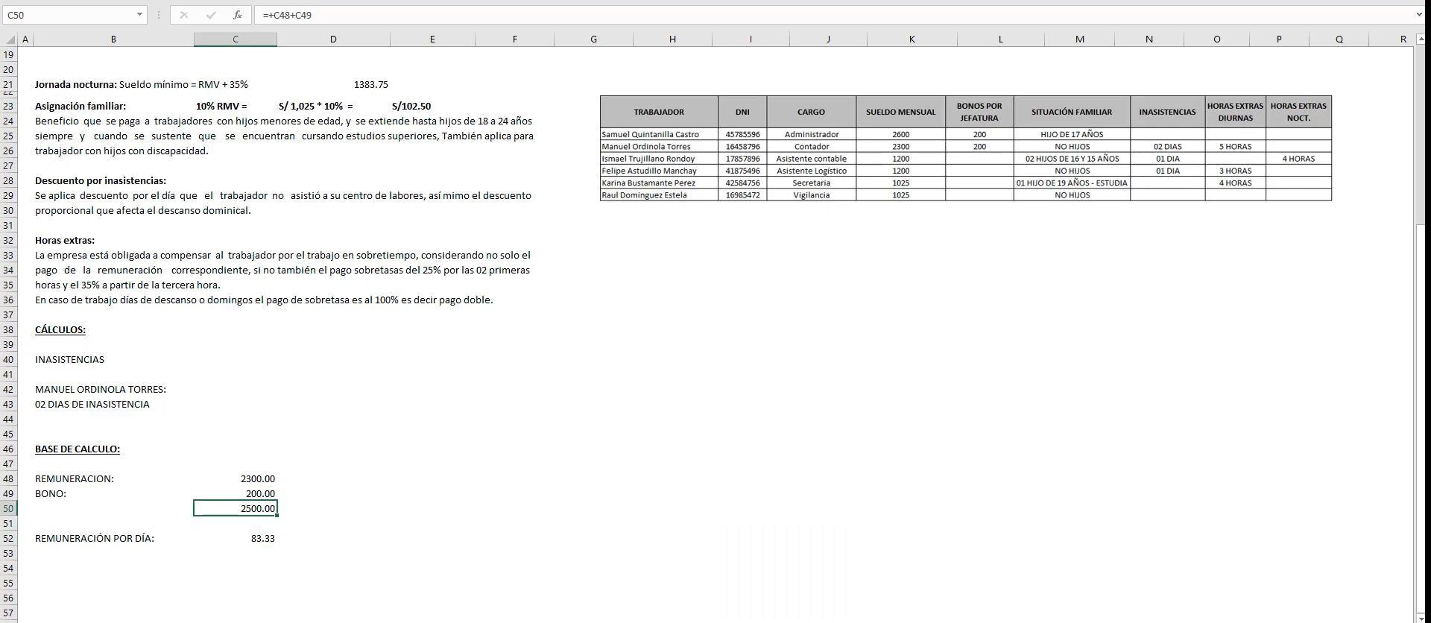
left_click(236, 538)
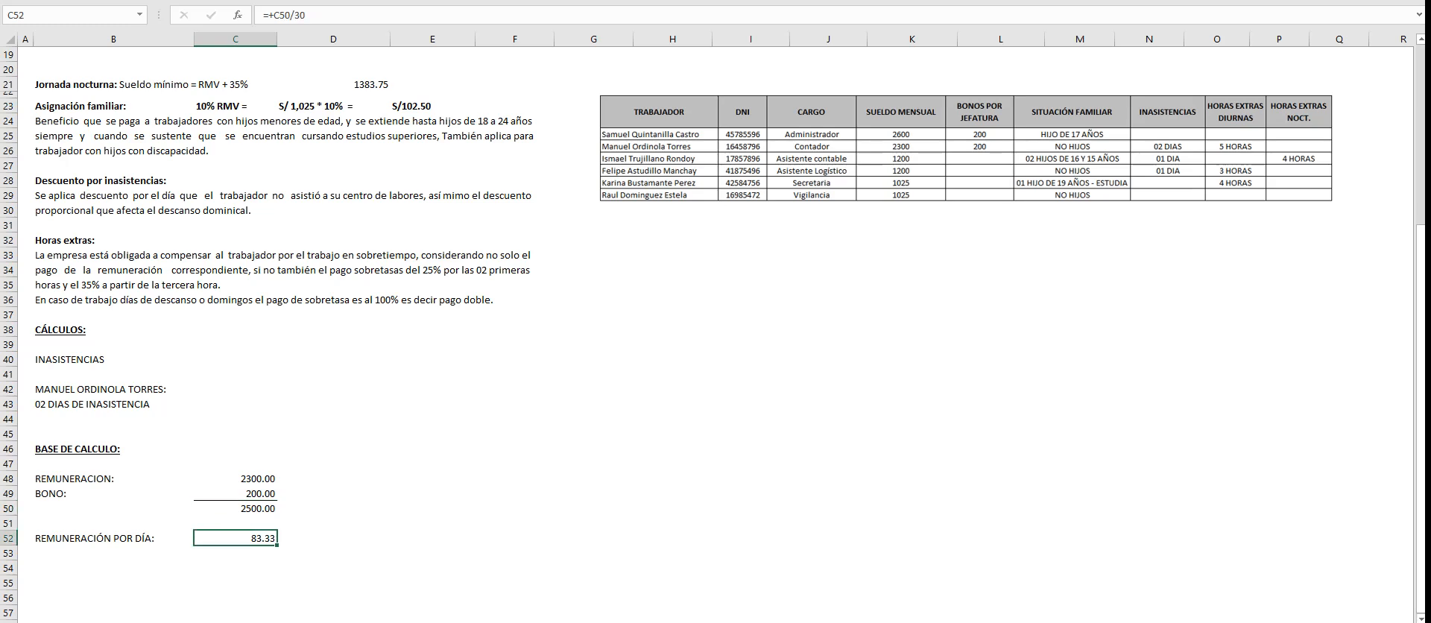
- Add the label "DESC. PROPORCIONAL DOMINICAL" in B54
left_click(113, 568)
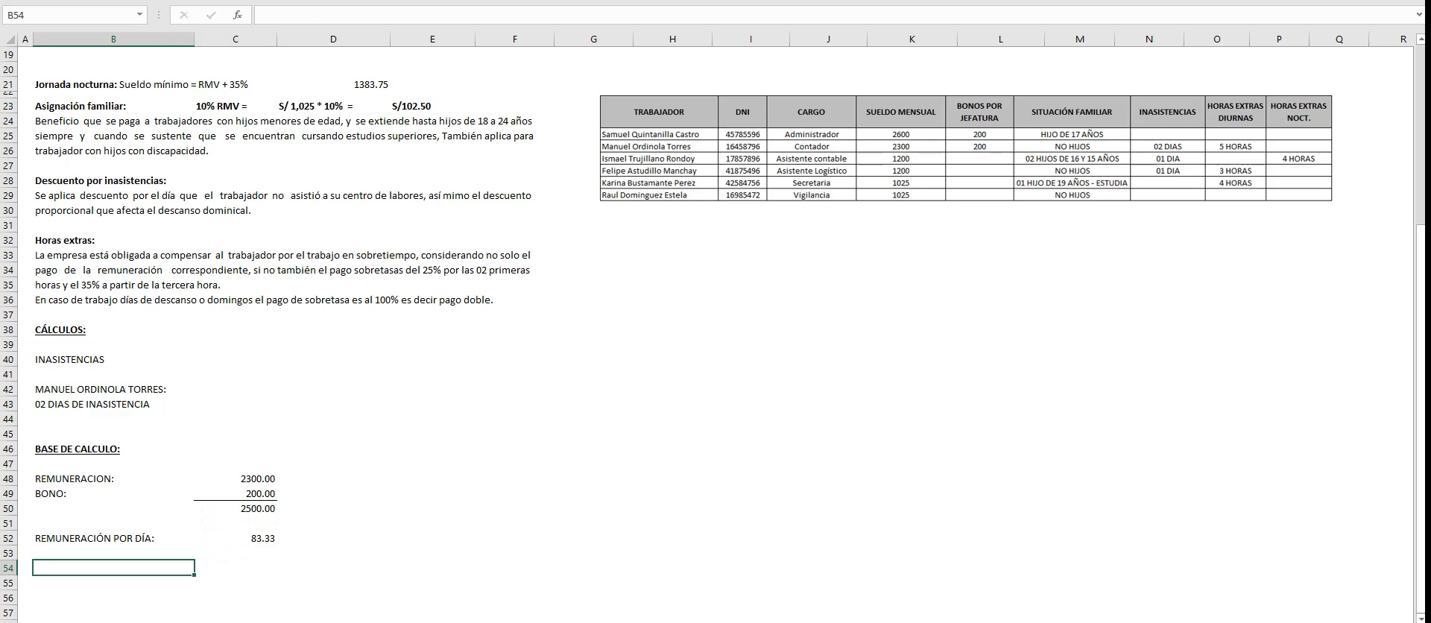
type("DESC. PROPORCIONAL DI")
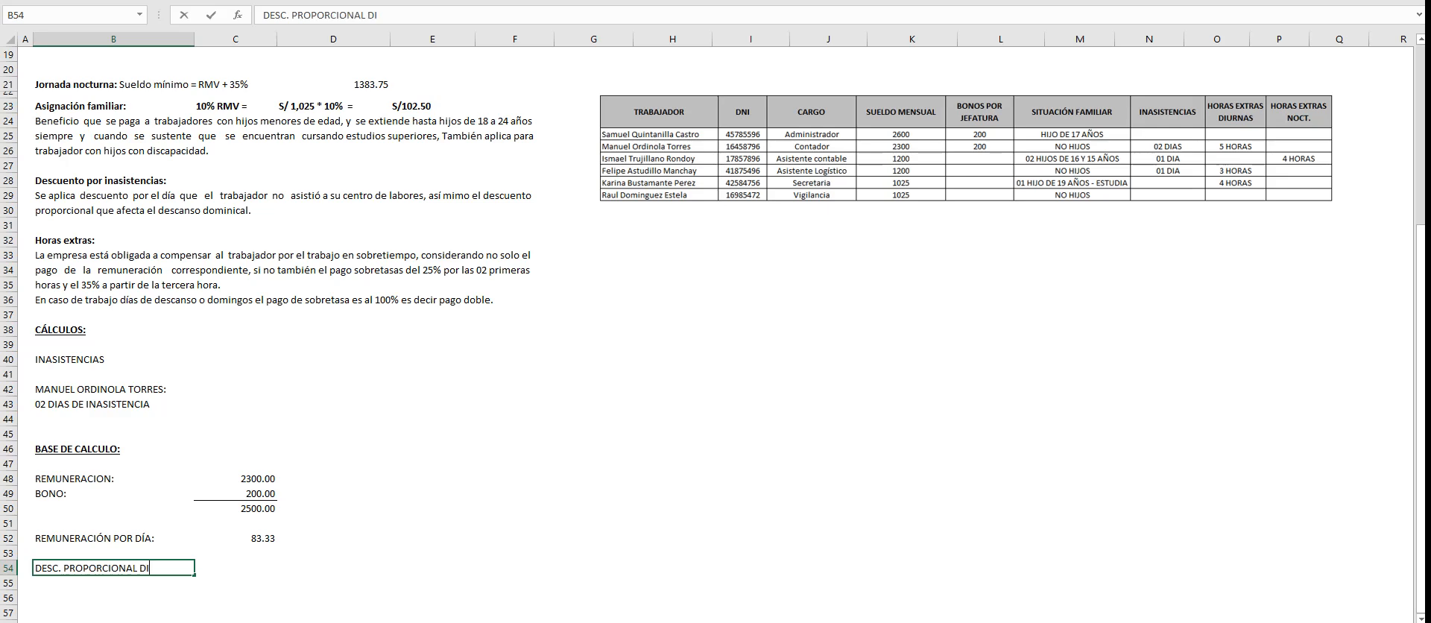
type("A DESCA")
key("BackSpace")
key("BackSpace")
key("BackSpace")
key("BackSpace")
key("BackSpace")
key("BackSpace")
key("BackSpace")
key("BackSpace")
type("OM")
key("BackSpace")
key("BackSpace")
type("OMINICAL")
key("Tab")
- Calculate the proportional Sunday deduction in C54 with the formula +C52/30
type("+")
key("Up")
key("Up")
type("/3")
key("Return")
left_click(235, 568)
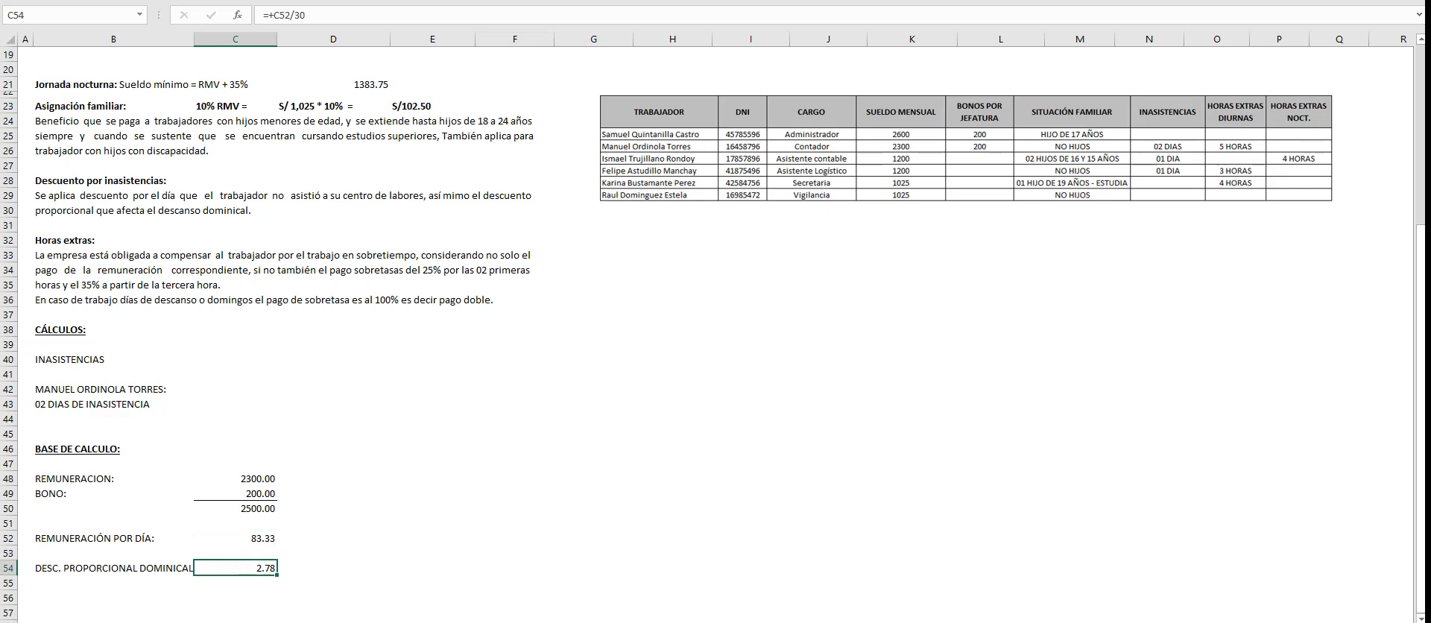
- Add the label "TOTAL DESCUENTO POR DÍA:" in B56
scroll(715, 335, "down", 3)
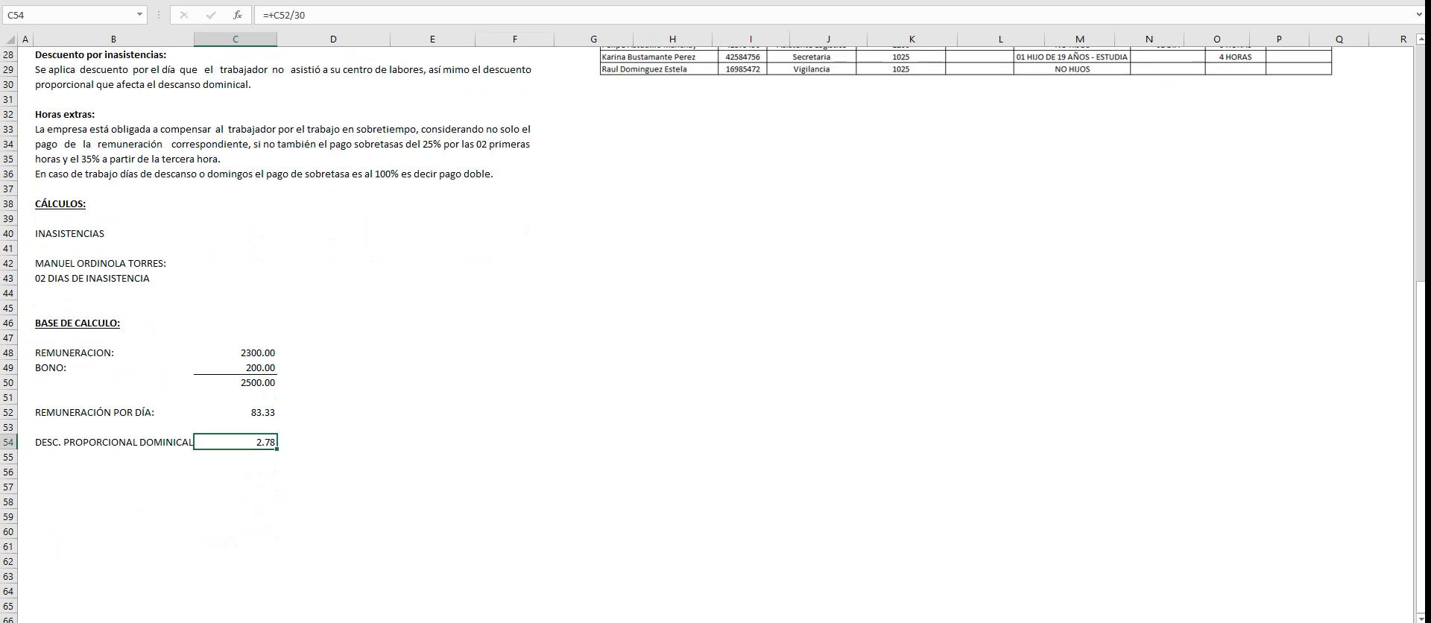
left_click(113, 472)
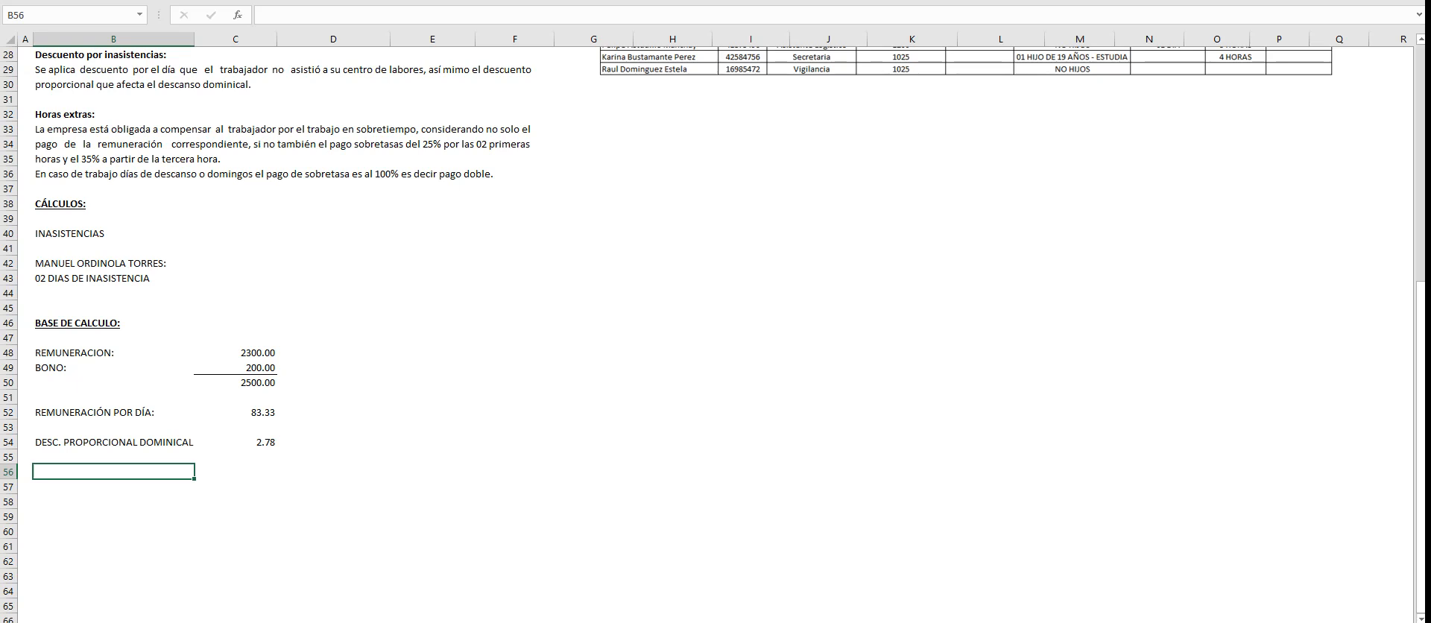
left_click(236, 412)
left_click(236, 442)
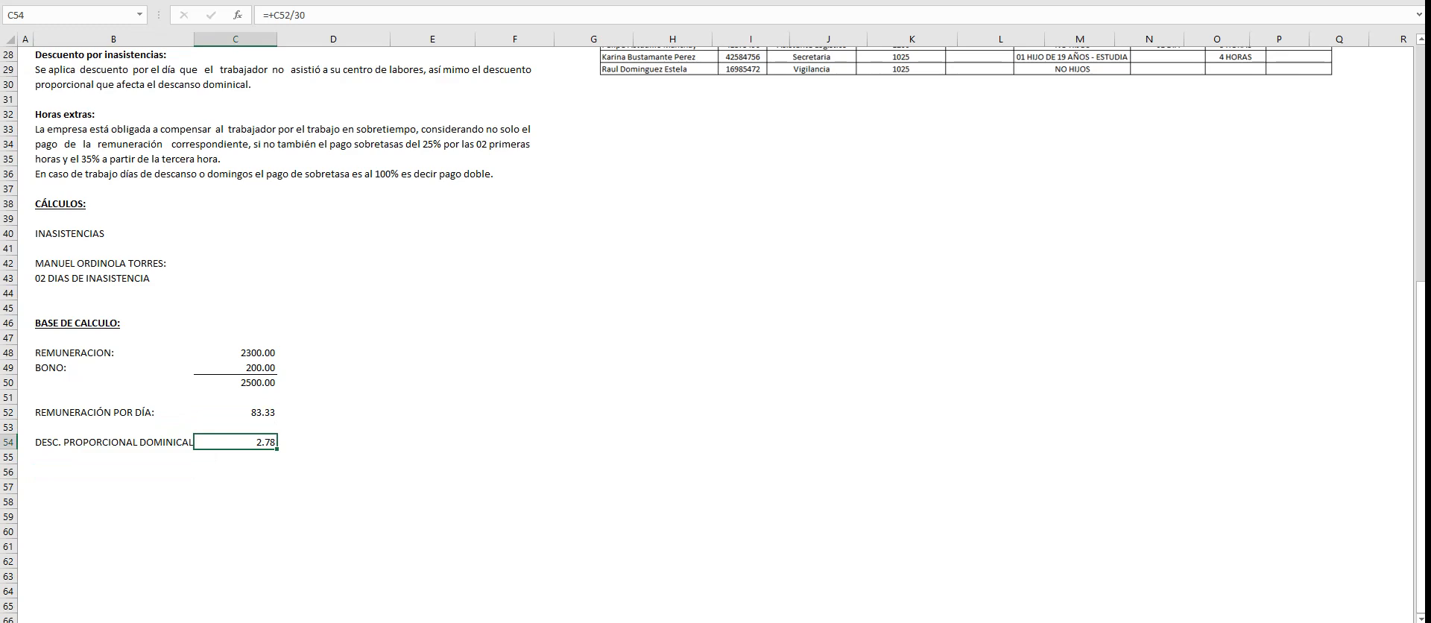
left_click(113, 472)
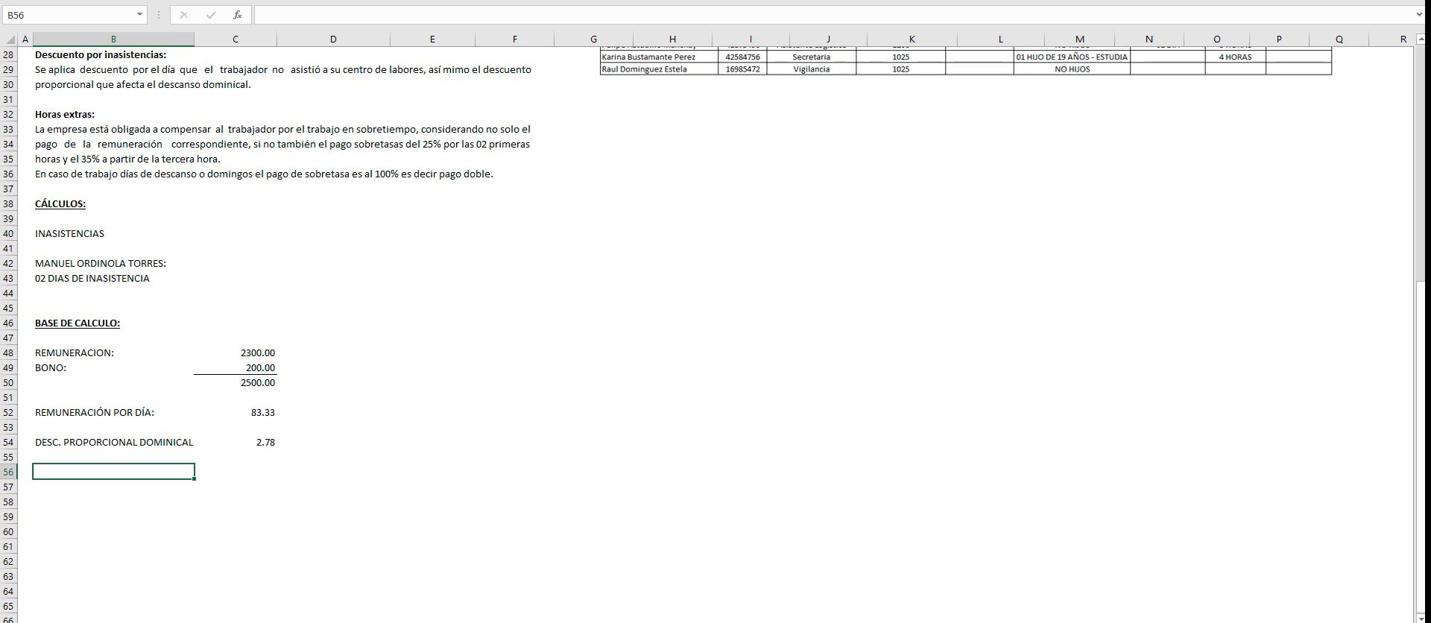
type("TOTAL DESCUENTO POR")
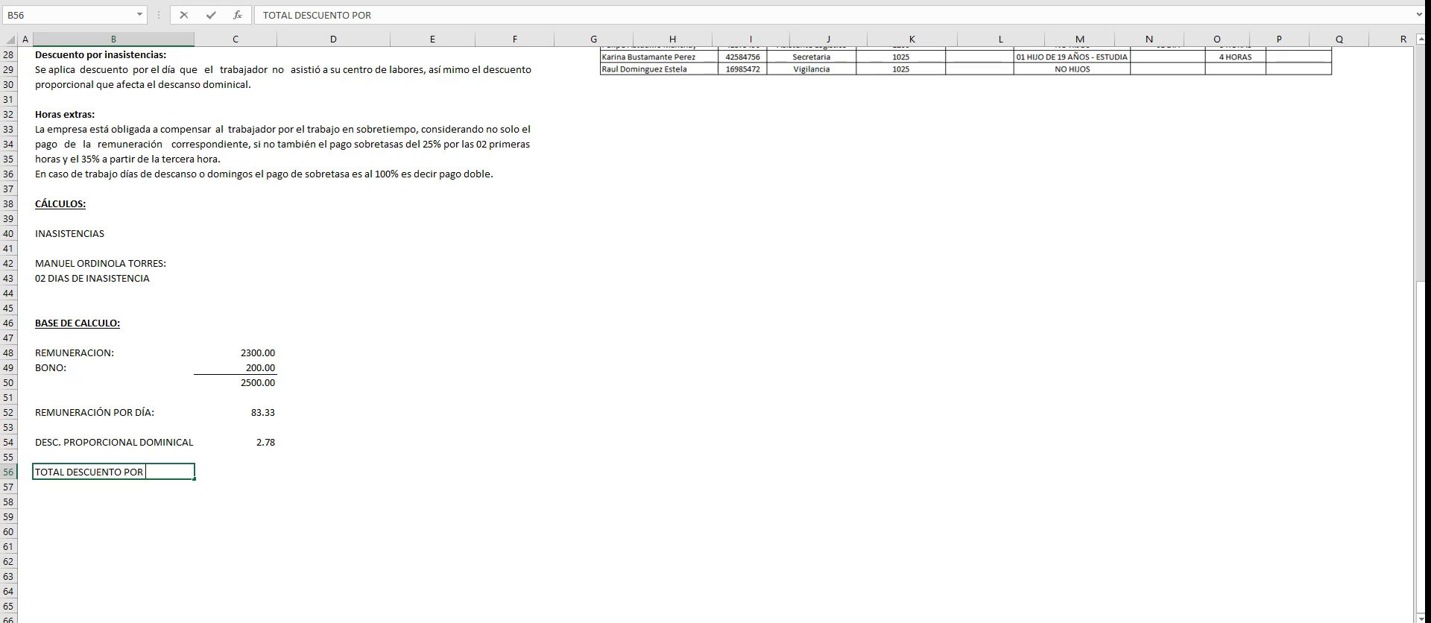
type(" DÍA:")
key("Tab")
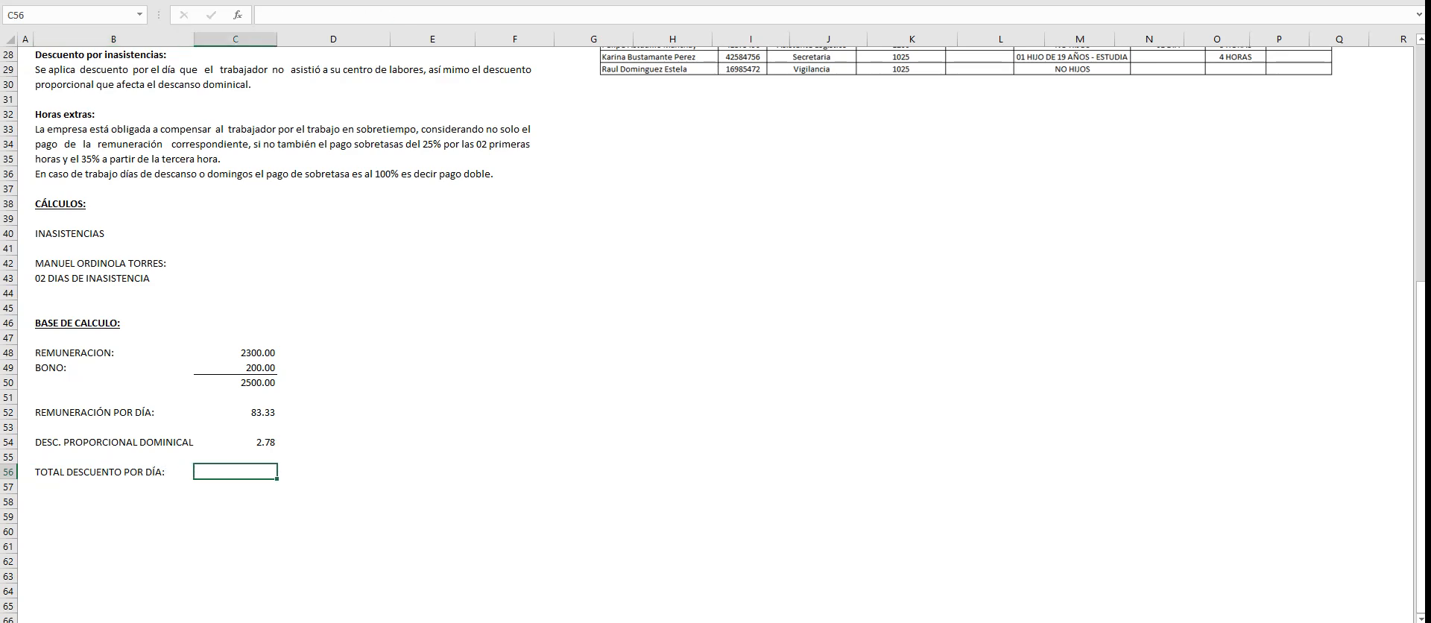
- Calculate the total deduction per day in C56 by adding the daily remuneration and the proportional Sunday deduction
type("+")
key("Up")
key("Up")
key("Up")
key("Up")
type("+")
key("Up")
key("Up")
key("Return")
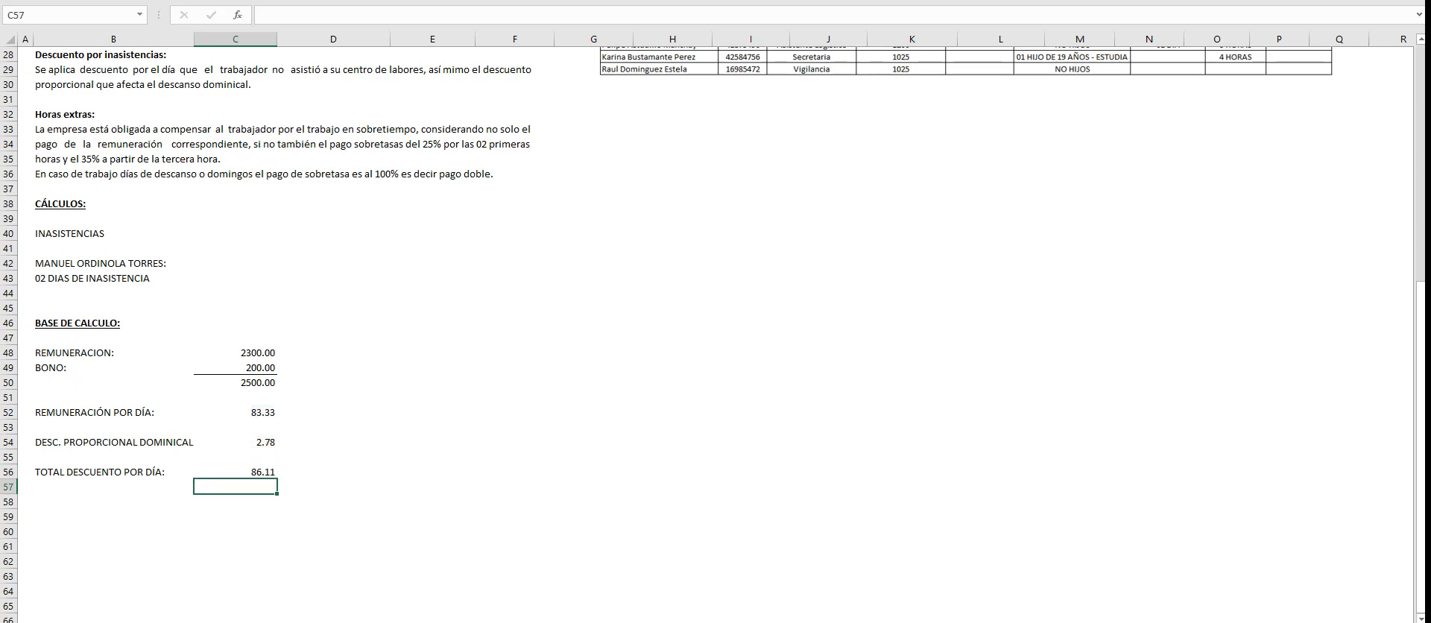
- Add the label "TOTAL DESCUENTO 02 DIAS:" in B58
key("Down")
key("Left")
type("TOT")
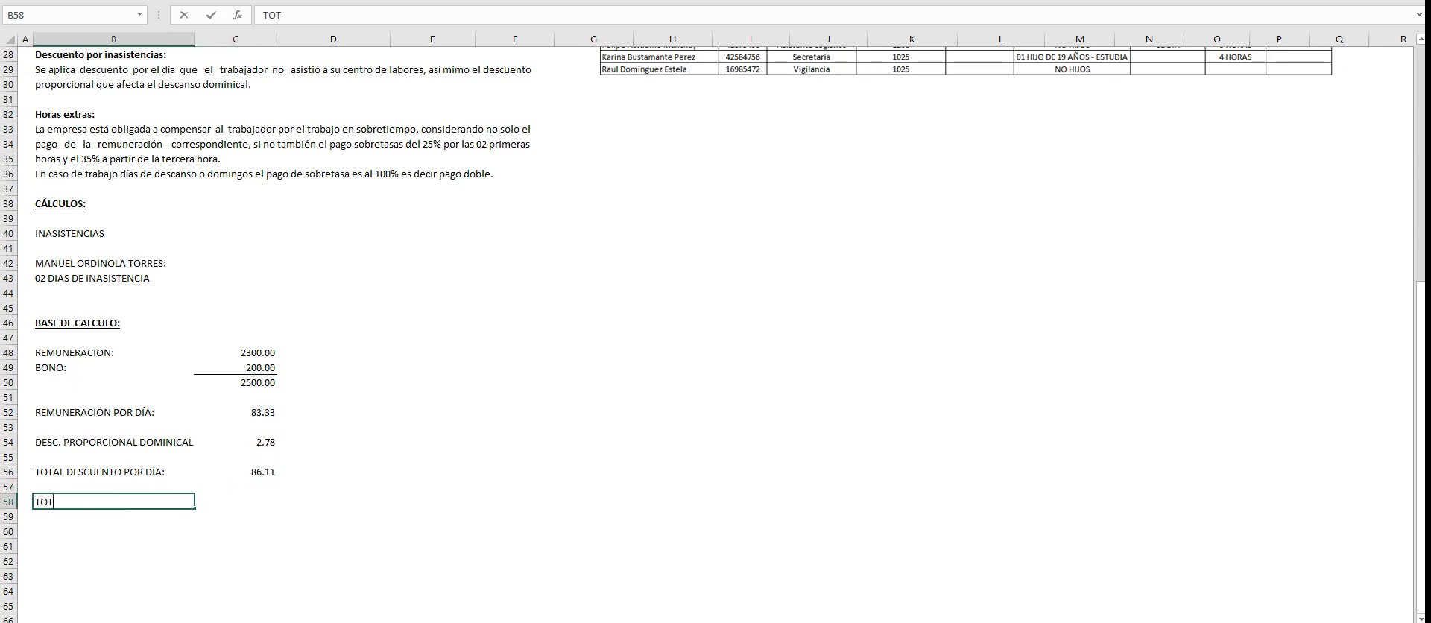
type("AL DESCUENTO 00")
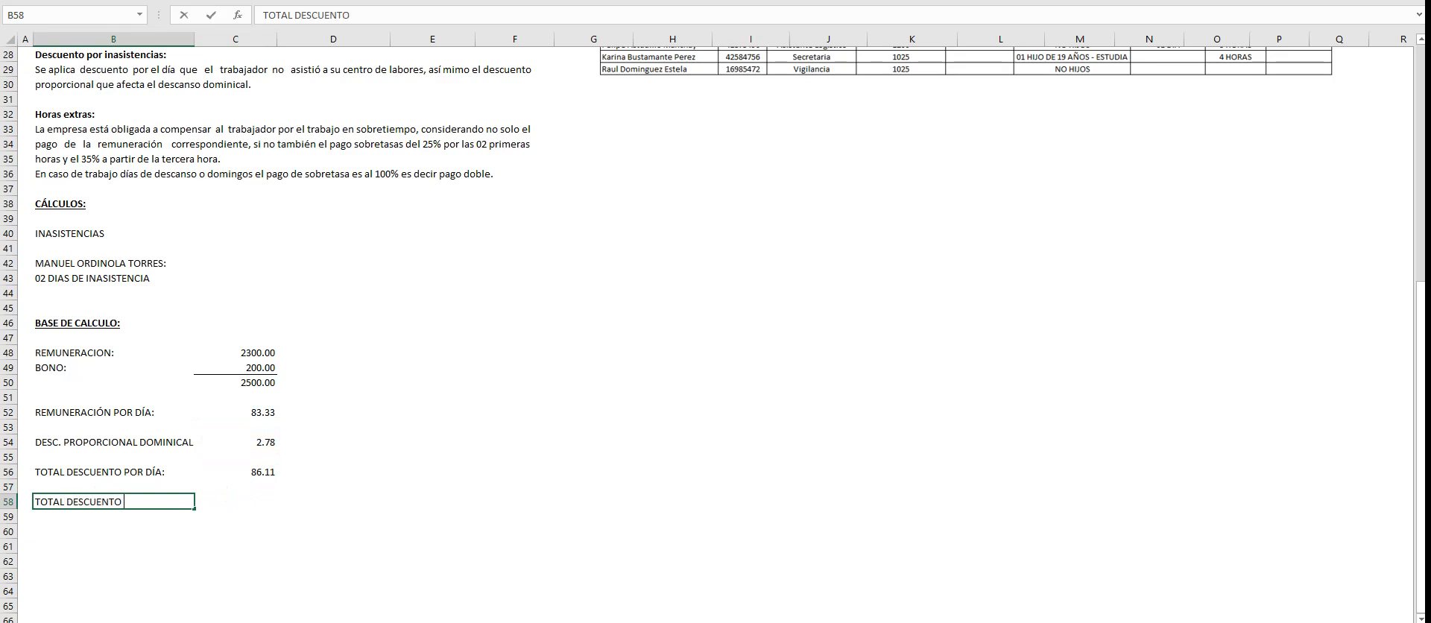
key("BackSpace")
type("2 DIAS:")
key("Tab")
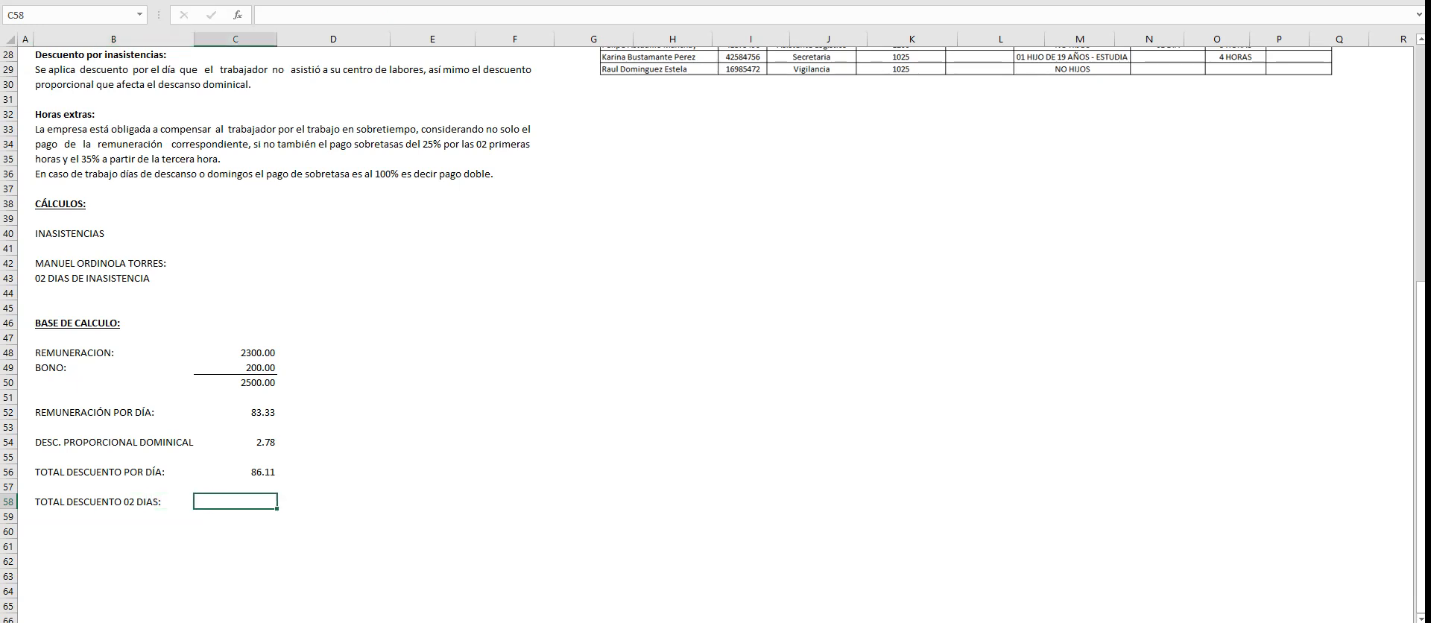
type("+")
key("Up")
type("*2")
key("Return")
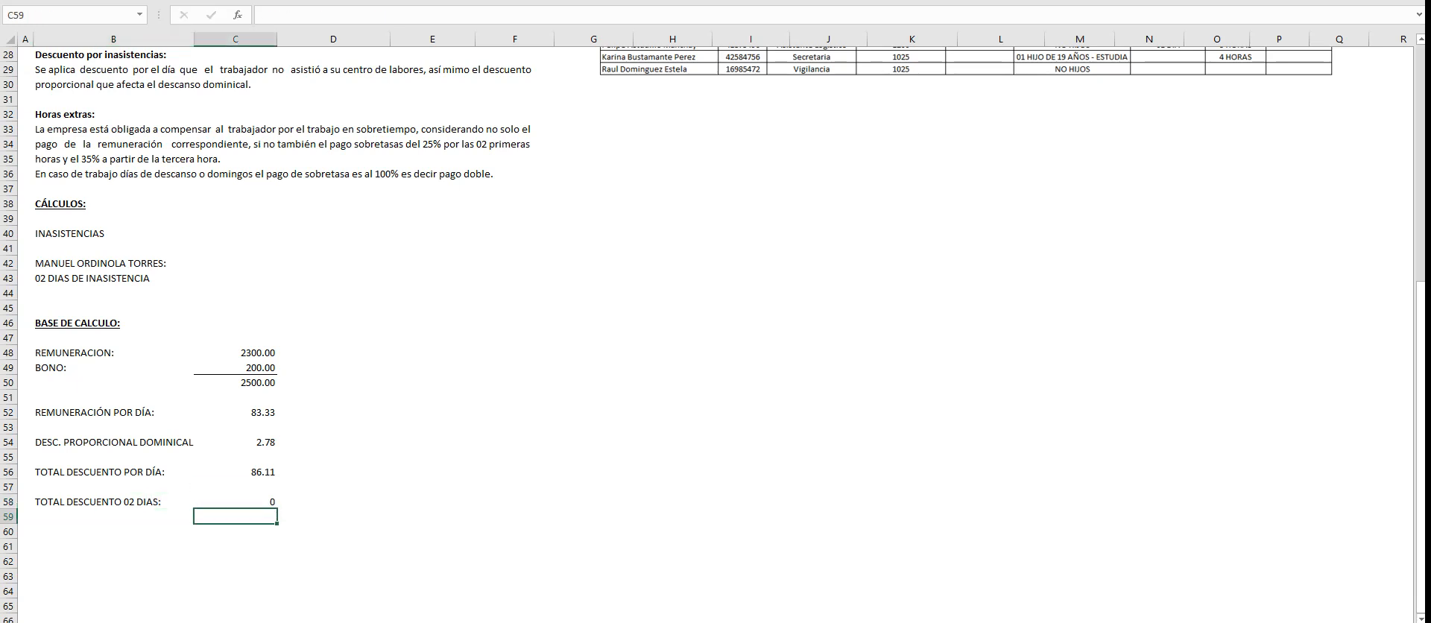
- Calculate the two-day deduction in C58 with the formula +C56*2
key("Up")
type("+")
key("Up")
key("Up")
type("*2")
key("Return")
- Show the two-day deduction in C58 with two decimals
key("Up")
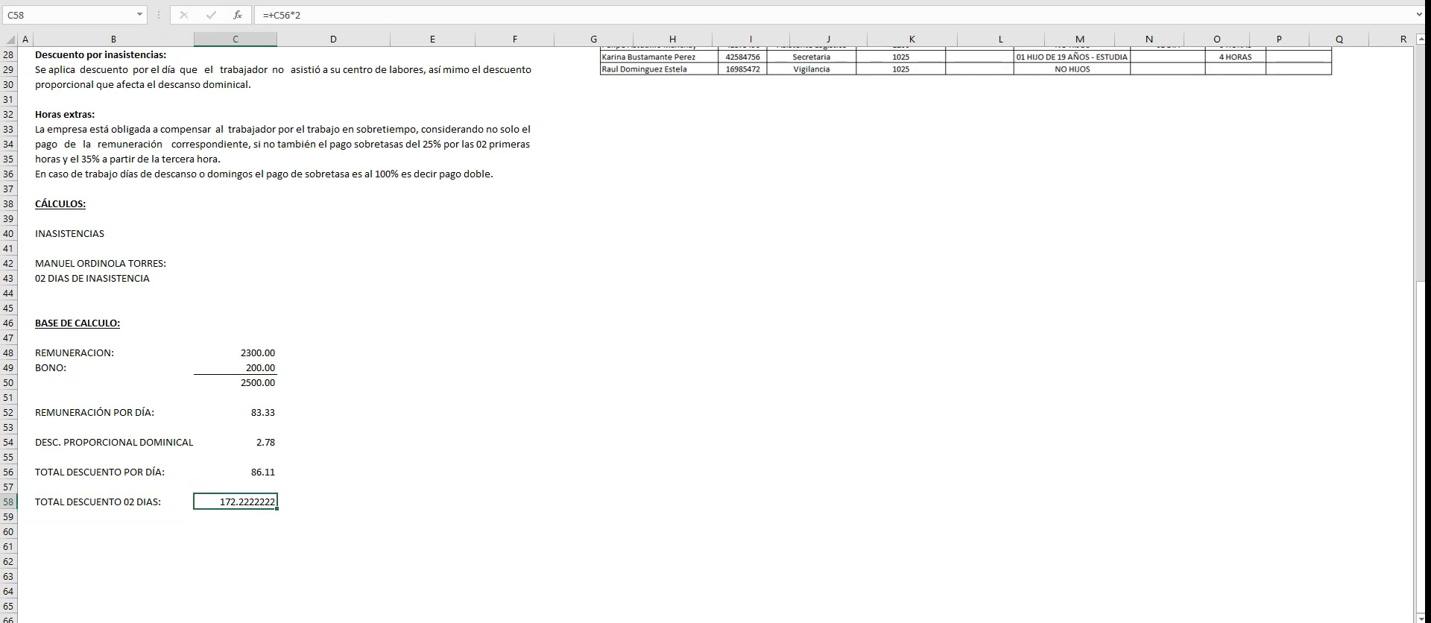
key("alt+h")
key("9")
key("alt+h")
key("9")
key("alt+h")
key("9")
key("alt+h")
key("9")
key("alt+h")
key("9")
- Link the Contador's absence deduction in H13 to the two-day total with the formula +C58
scroll(715, 335, "up", 7)
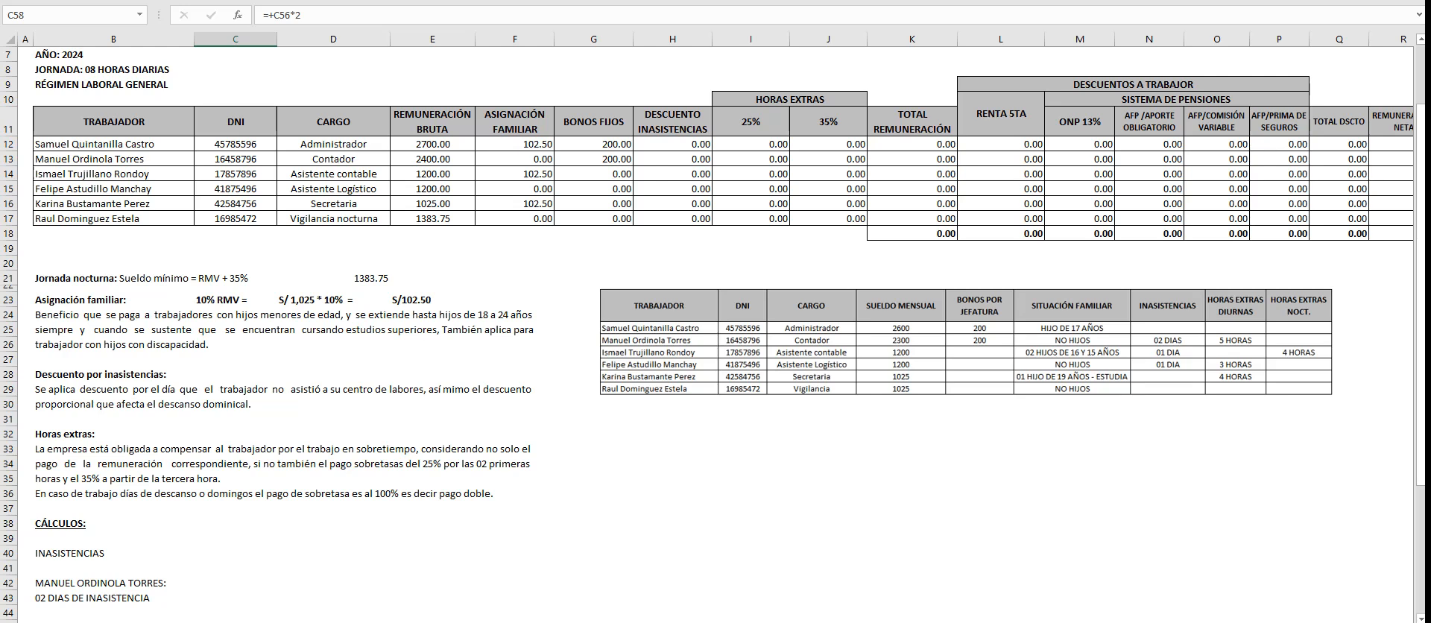
left_click(672, 159)
scroll(672, 159, "down", 5)
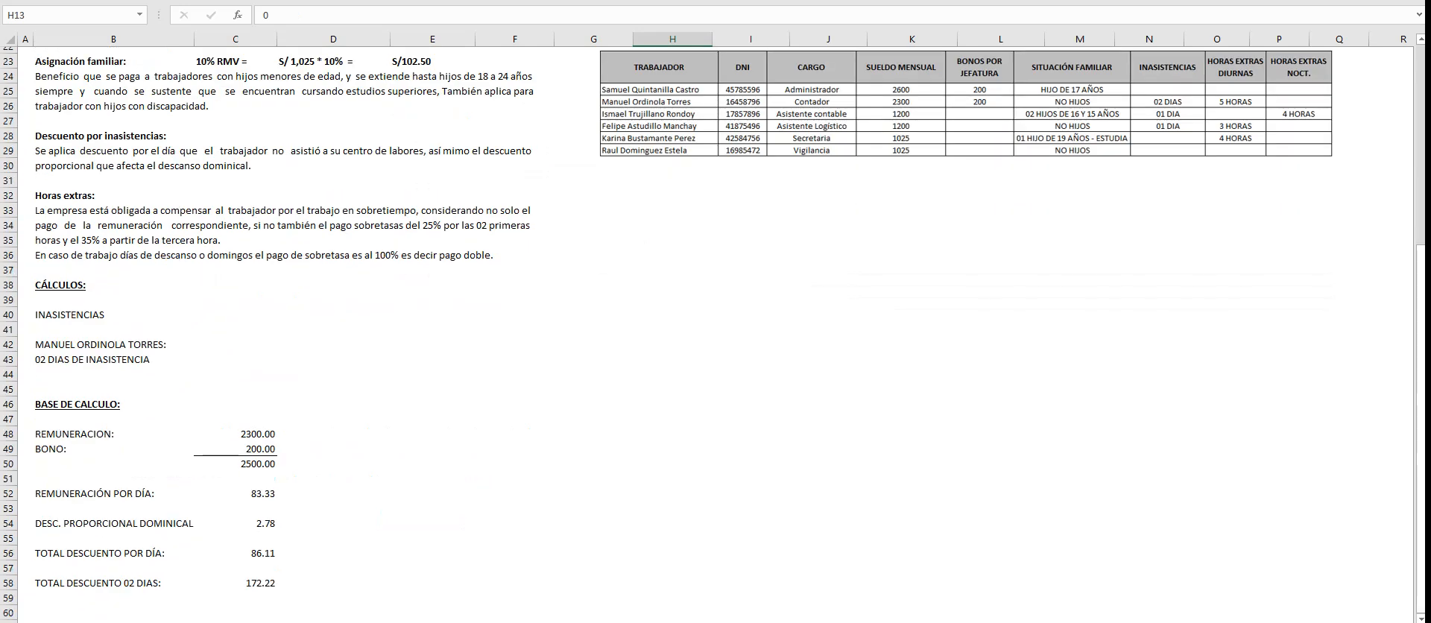
type("+")
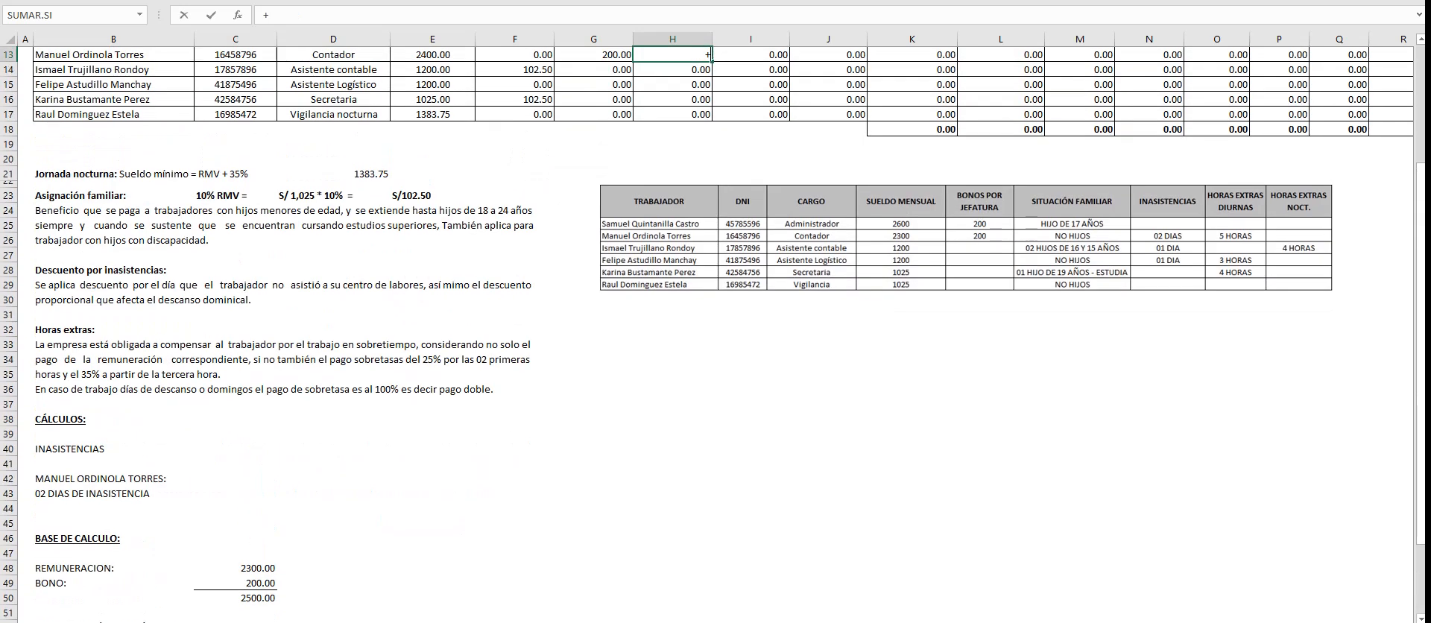
scroll(715, 335, "down", 3)
left_click(236, 583)
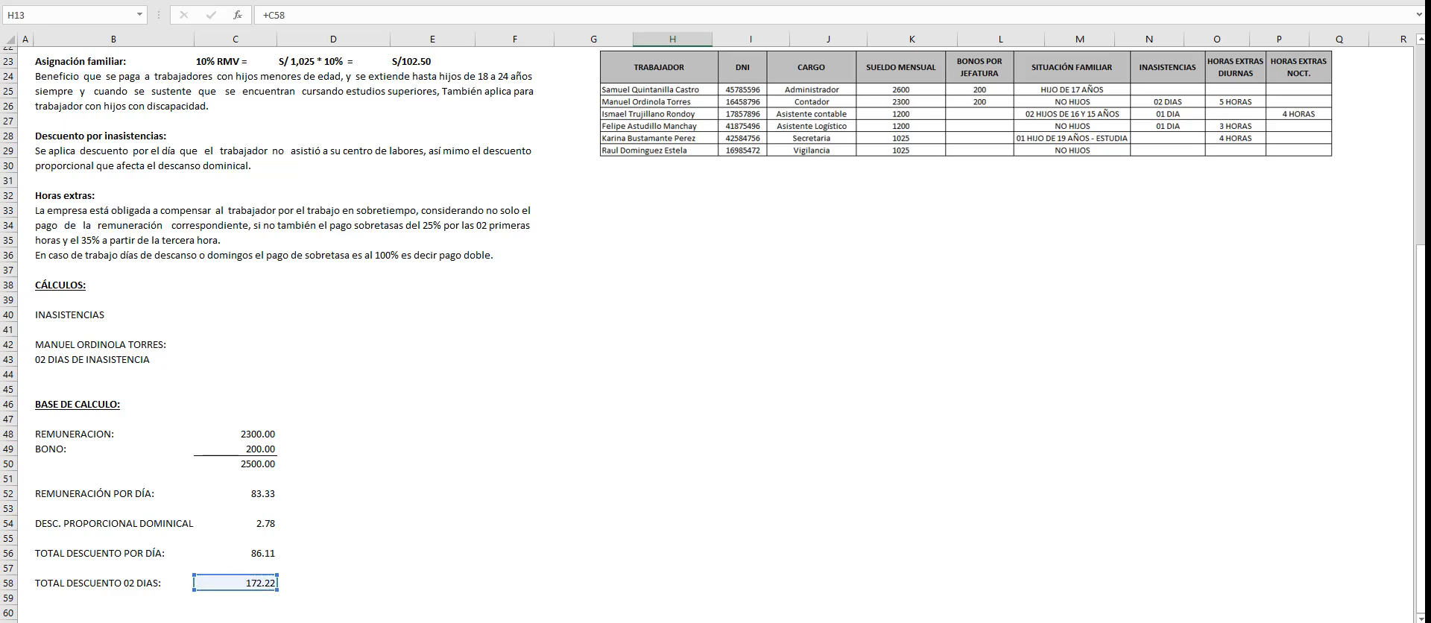
key("Return")
scroll(716, 336, "up", 3)
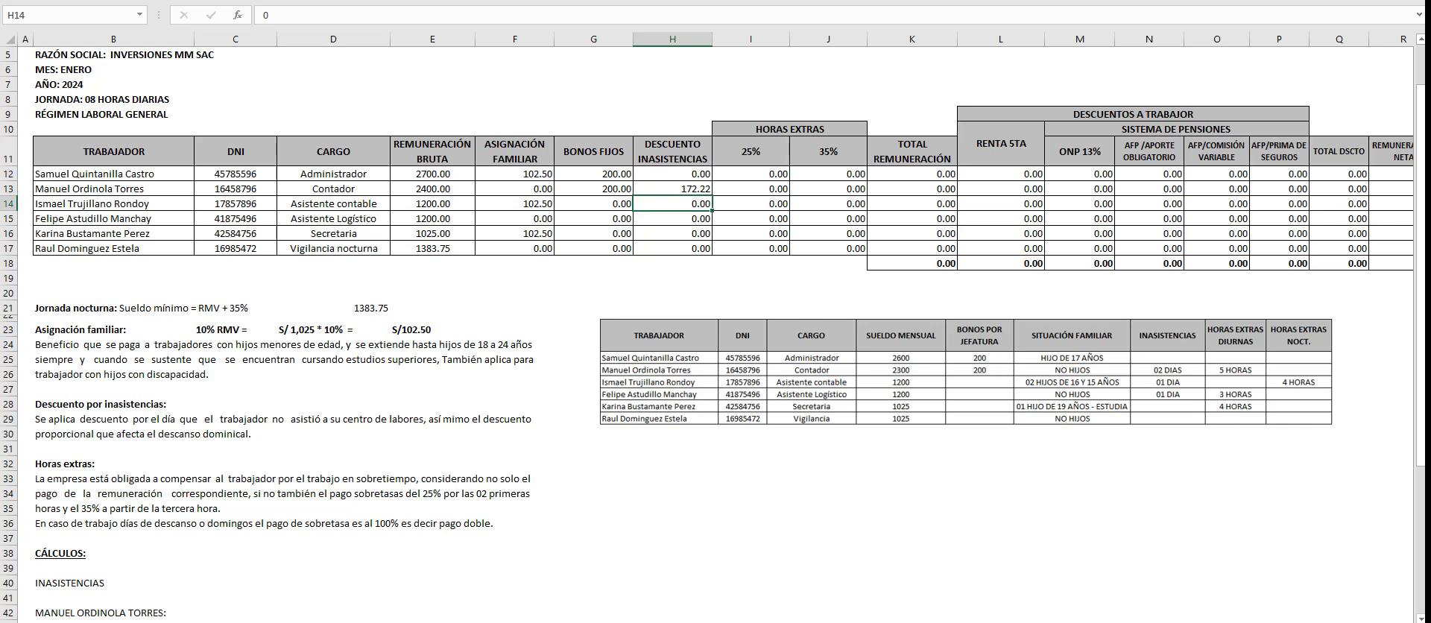
- Move the picture of the worker data table down beside the absence calculations
scroll(716, 335, "down", 8)
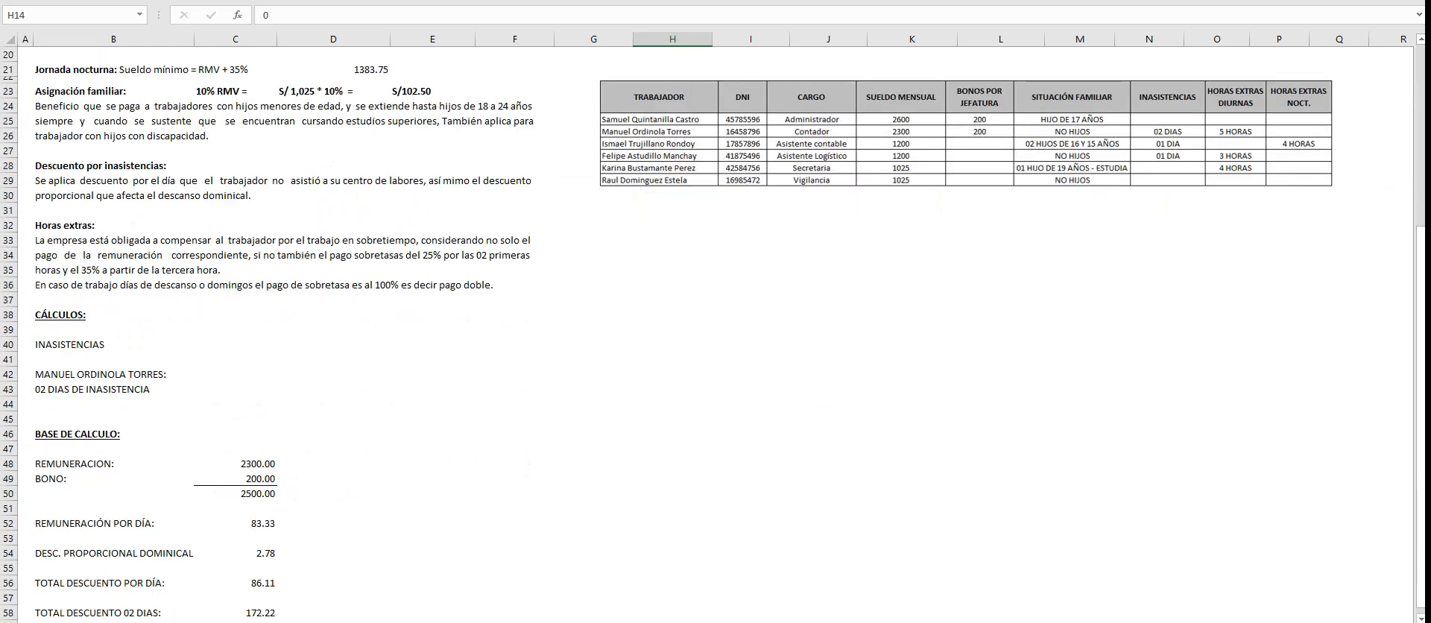
scroll(895, 78, "up", 1)
left_click_drag(894, 78, 890, 389)
scroll(890, 389, "down", 3)
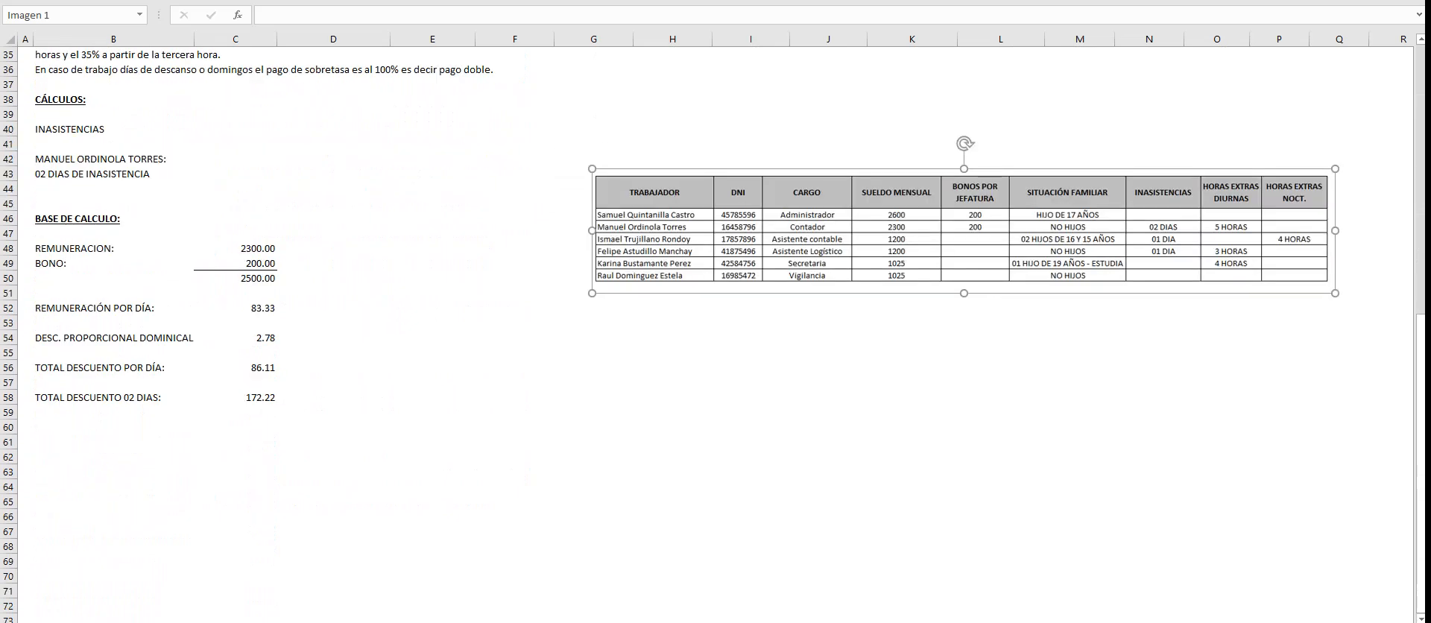
- Enter the Asistente contable's full name in B62 as the heading of a new calculation
left_click(113, 442)
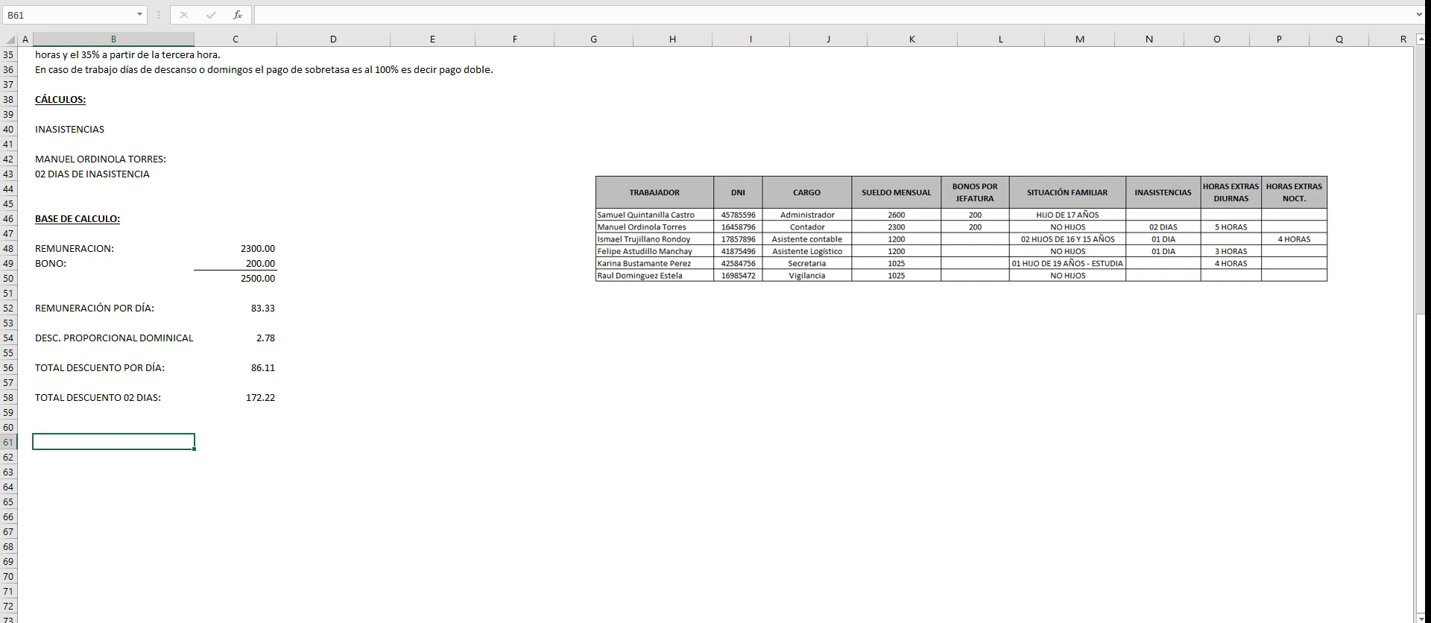
left_click(114, 457)
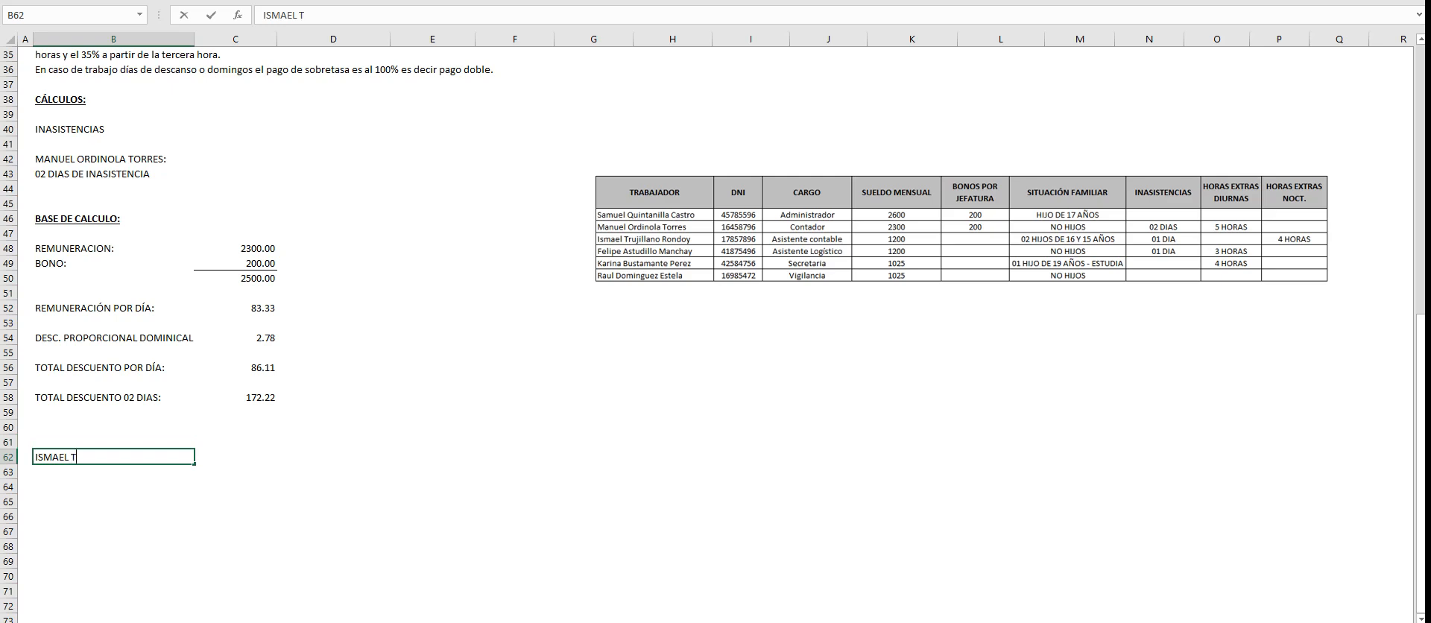
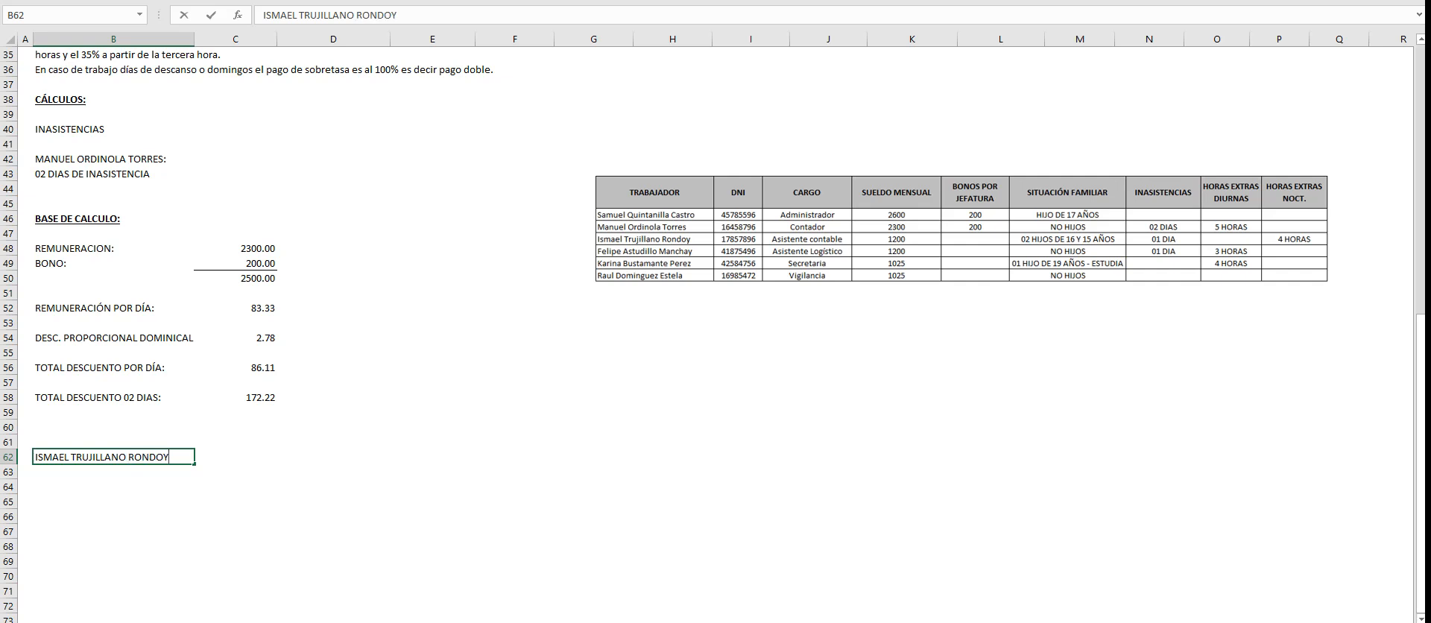
key("Return")
key("Up")
key("Right")
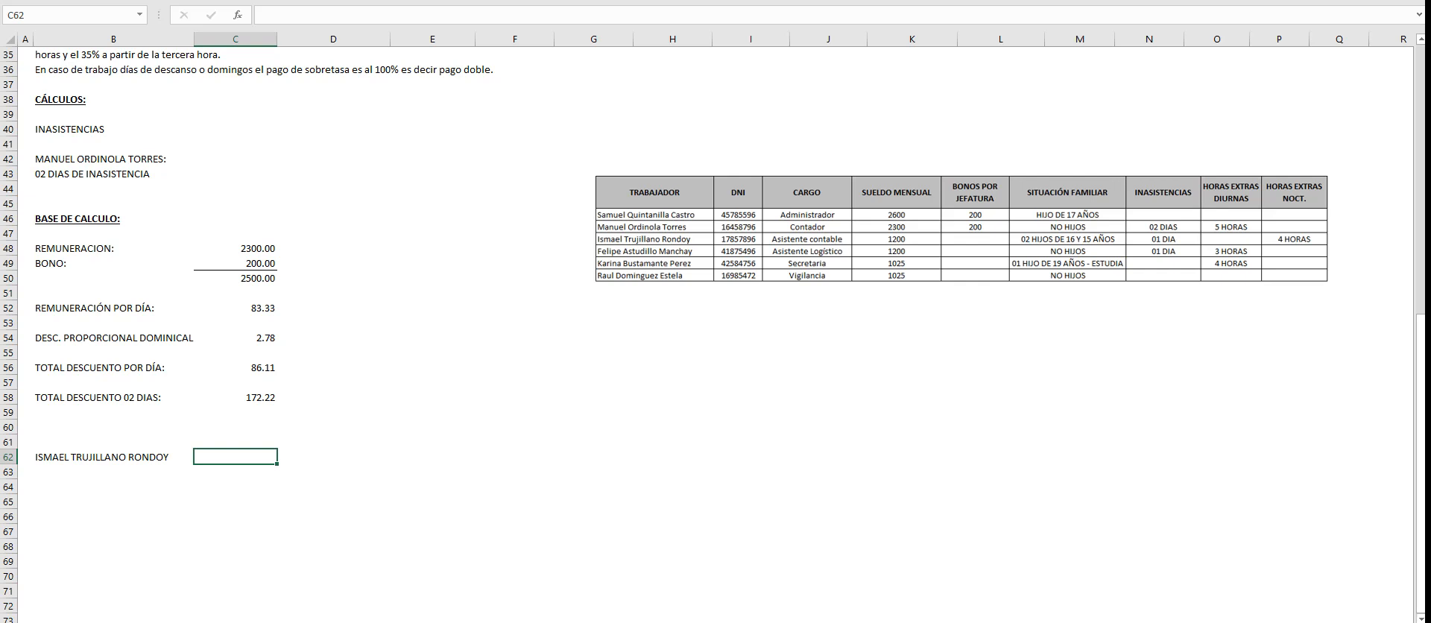
- Copy the BASE DE CALCULO block B46:C50 to B64
left_click(113, 487)
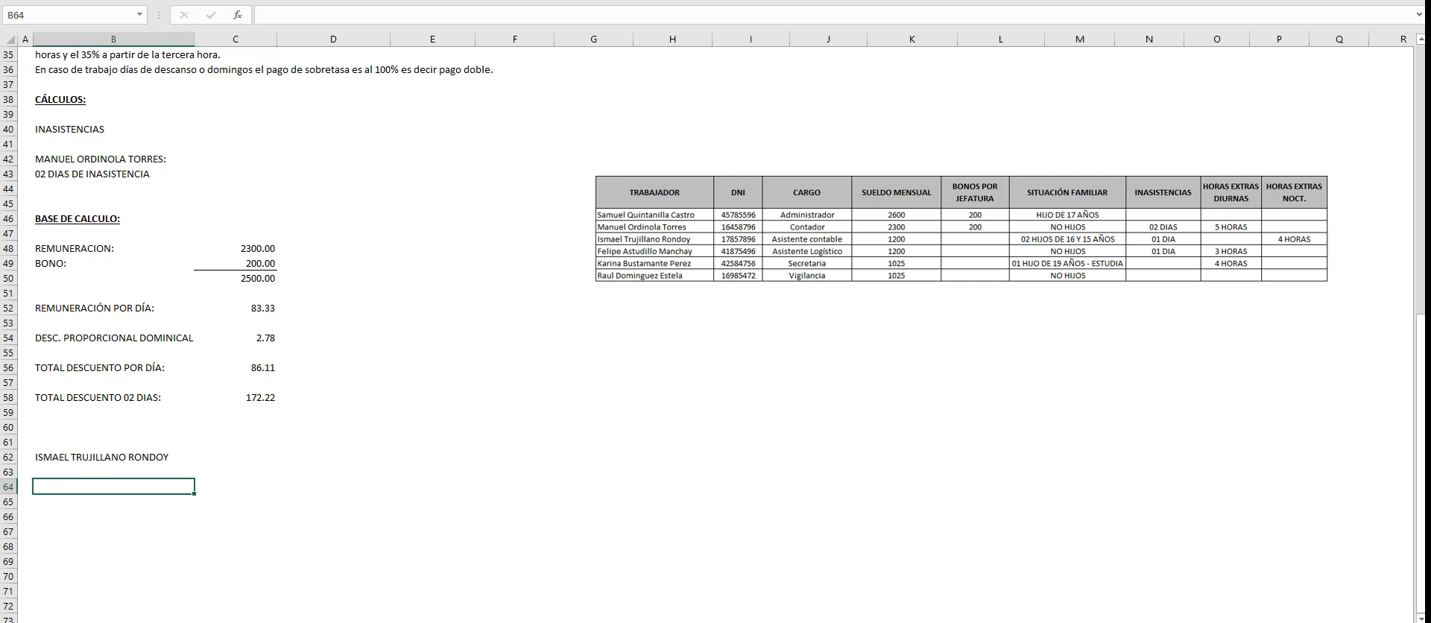
left_click_drag(113, 218, 253, 278)
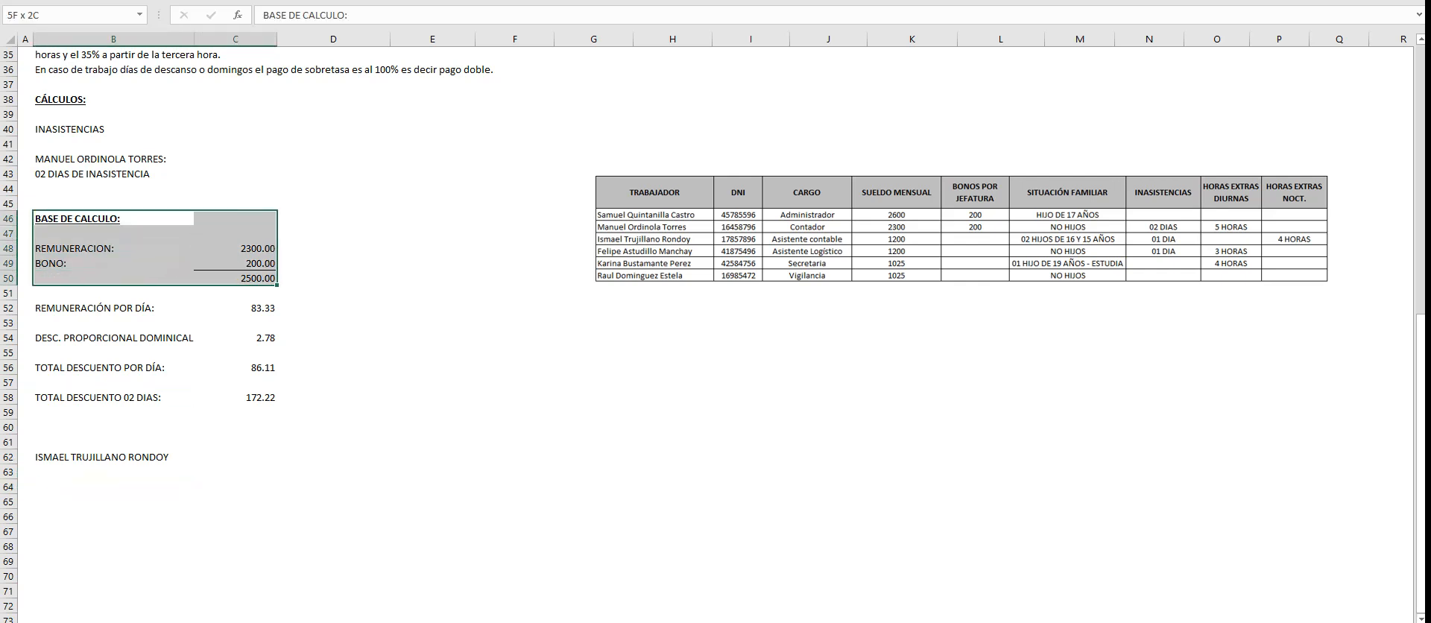
key("ctrl+c")
key("ctrl+v")
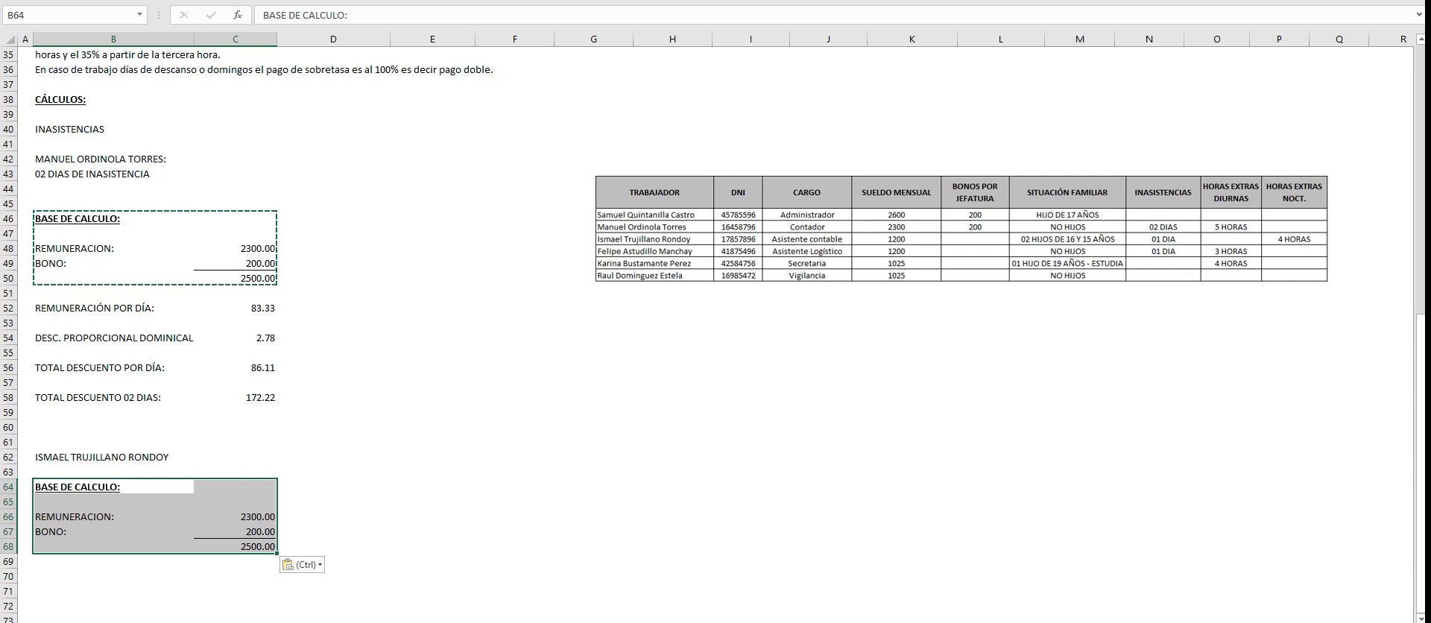
- Set the copied block's bonus in C67 to 0 and its remuneration in C66 to 1200
left_click(236, 562)
left_click(236, 531)
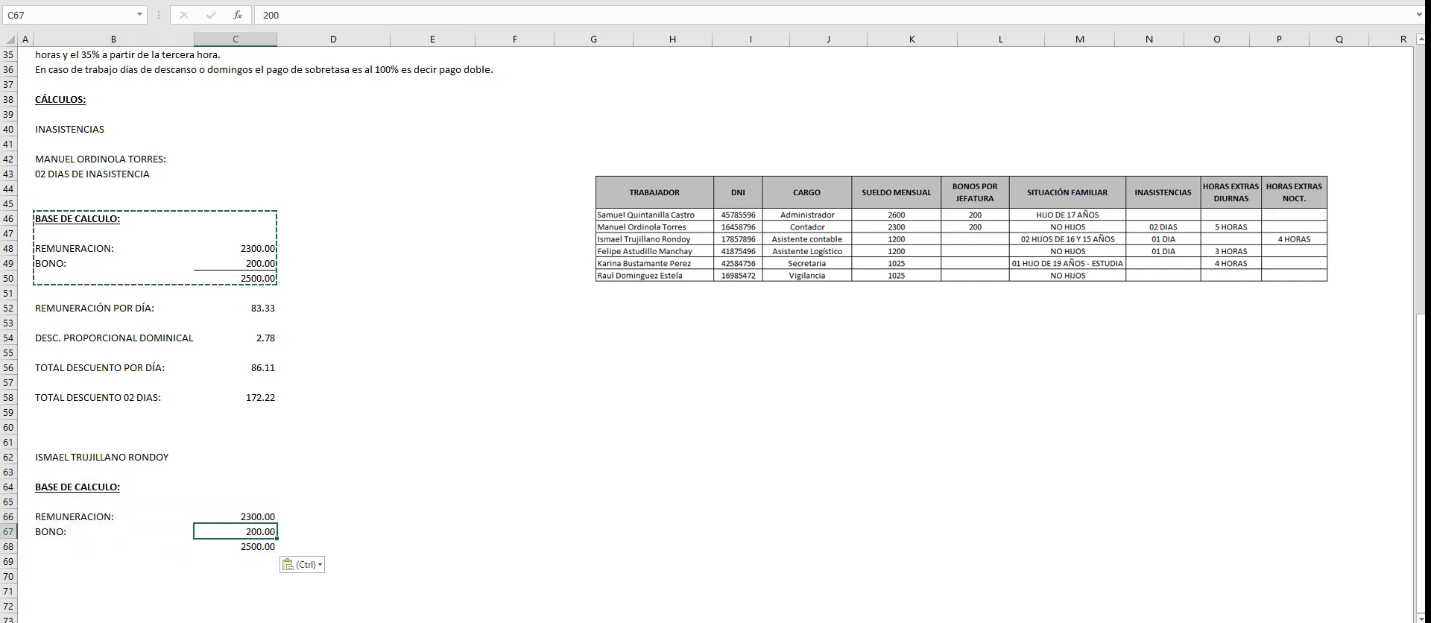
type("0")
key("Return")
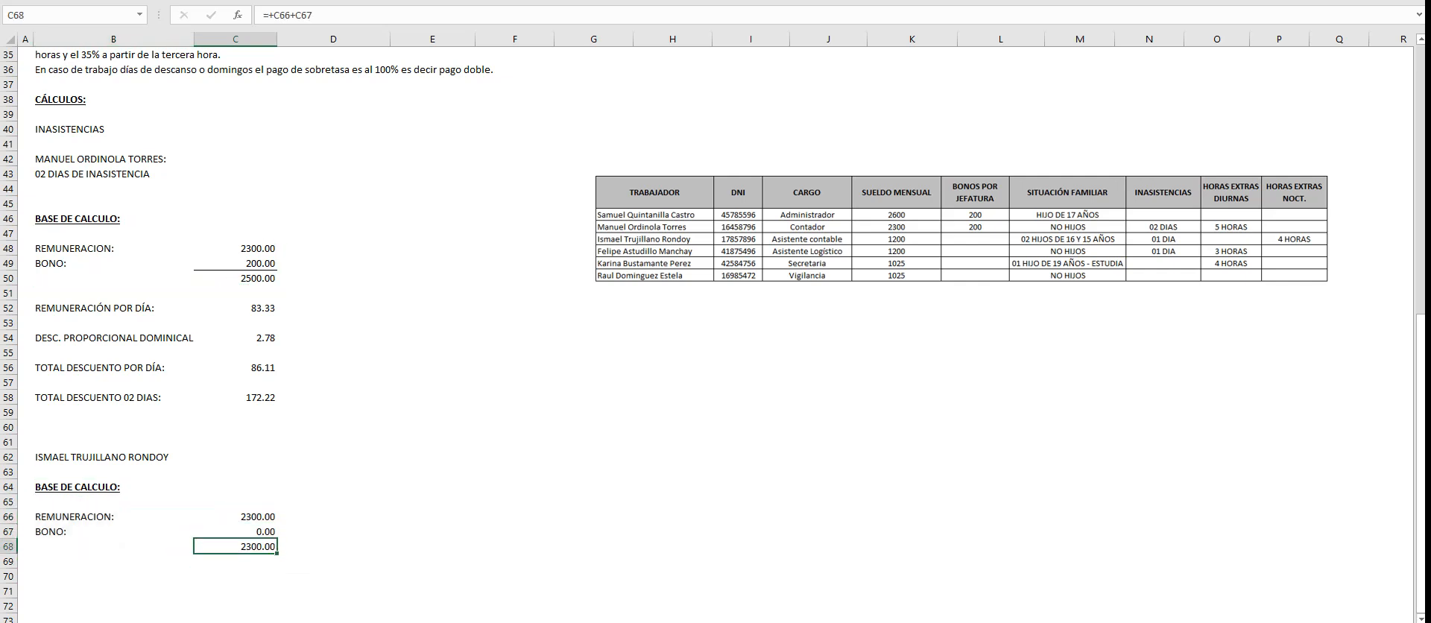
left_click(236, 517)
type("1200")
key("Return")
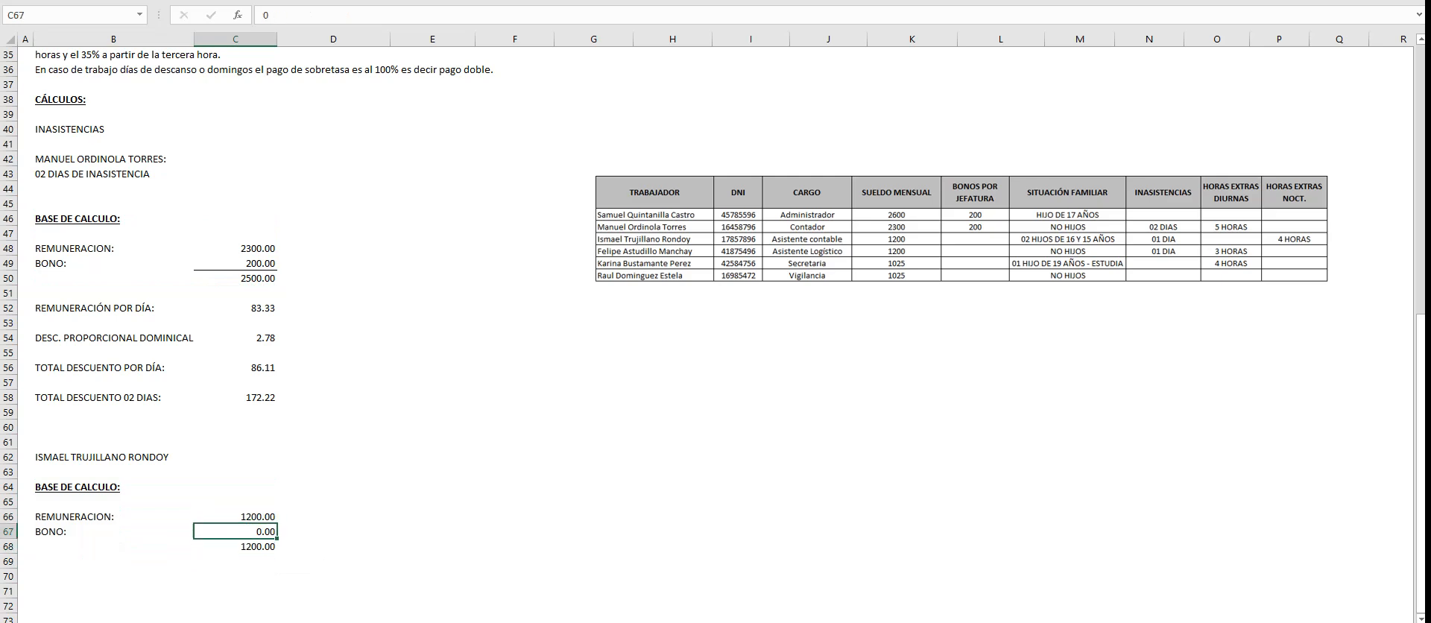
- Copy the daily pay, Sunday proportional deduction and daily deduction rows B52:C56 to B70
scroll(716, 335, "down", 3)
left_click(113, 427)
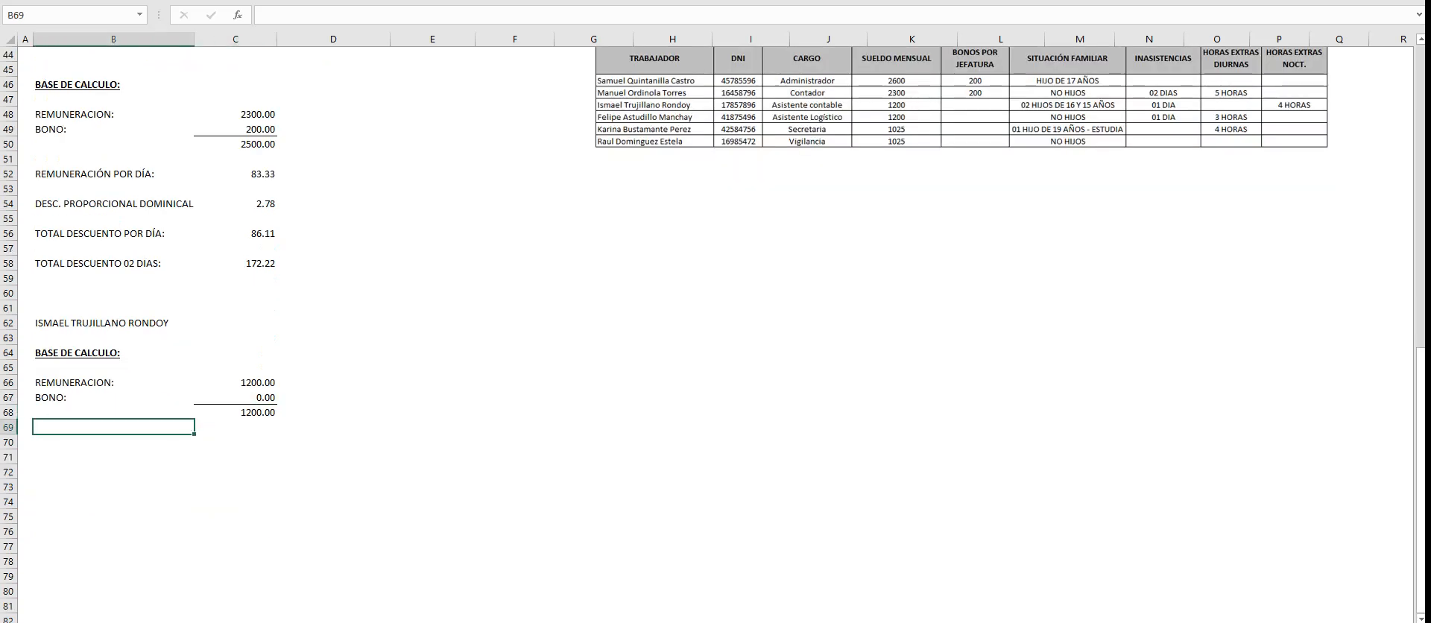
left_click_drag(114, 173, 253, 263)
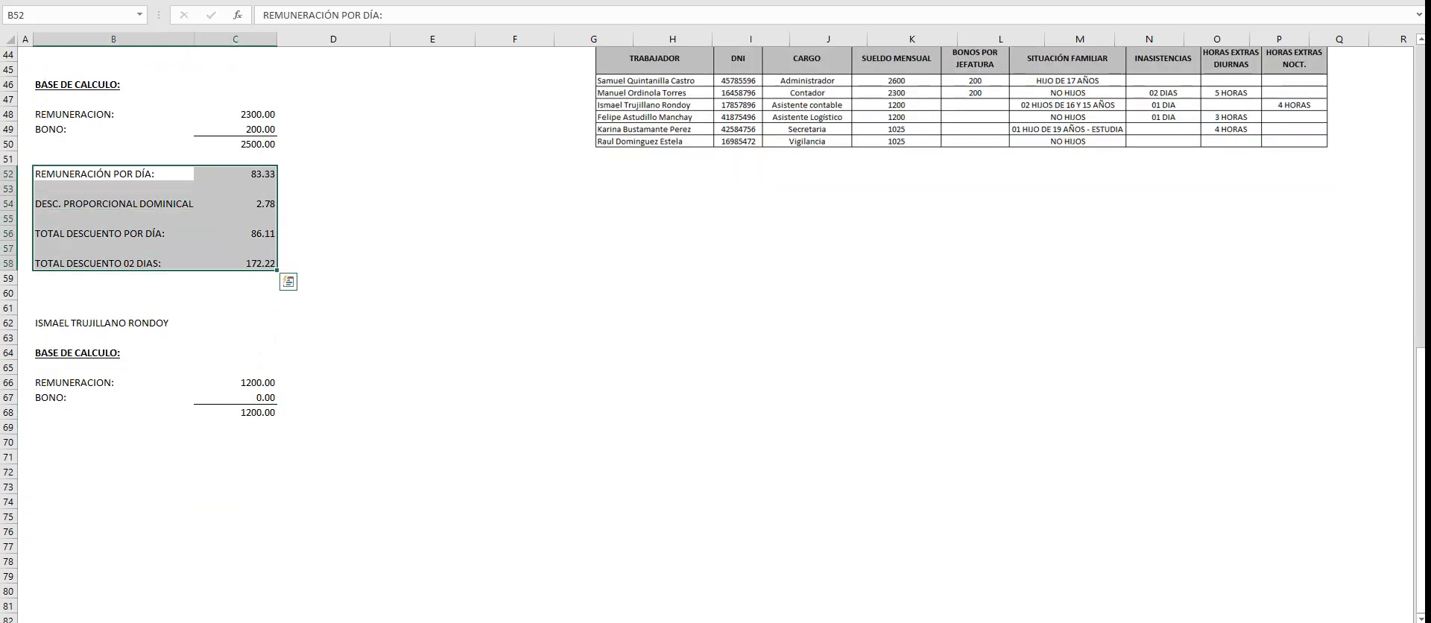
left_click_drag(113, 174, 236, 234)
key("ctrl+c")
left_click(113, 442)
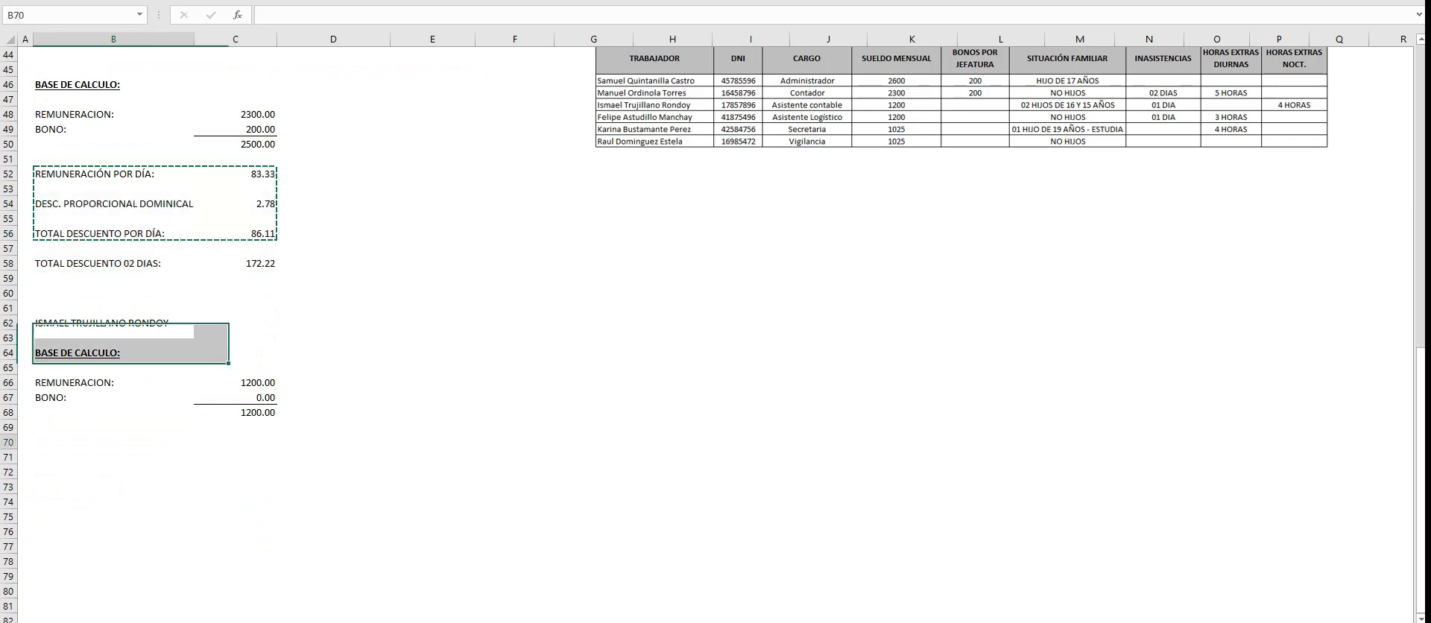
key("ctrl+v")
key("Escape")
- Enter the daily remuneration formula +C68/30 in C70
left_click(235, 442)
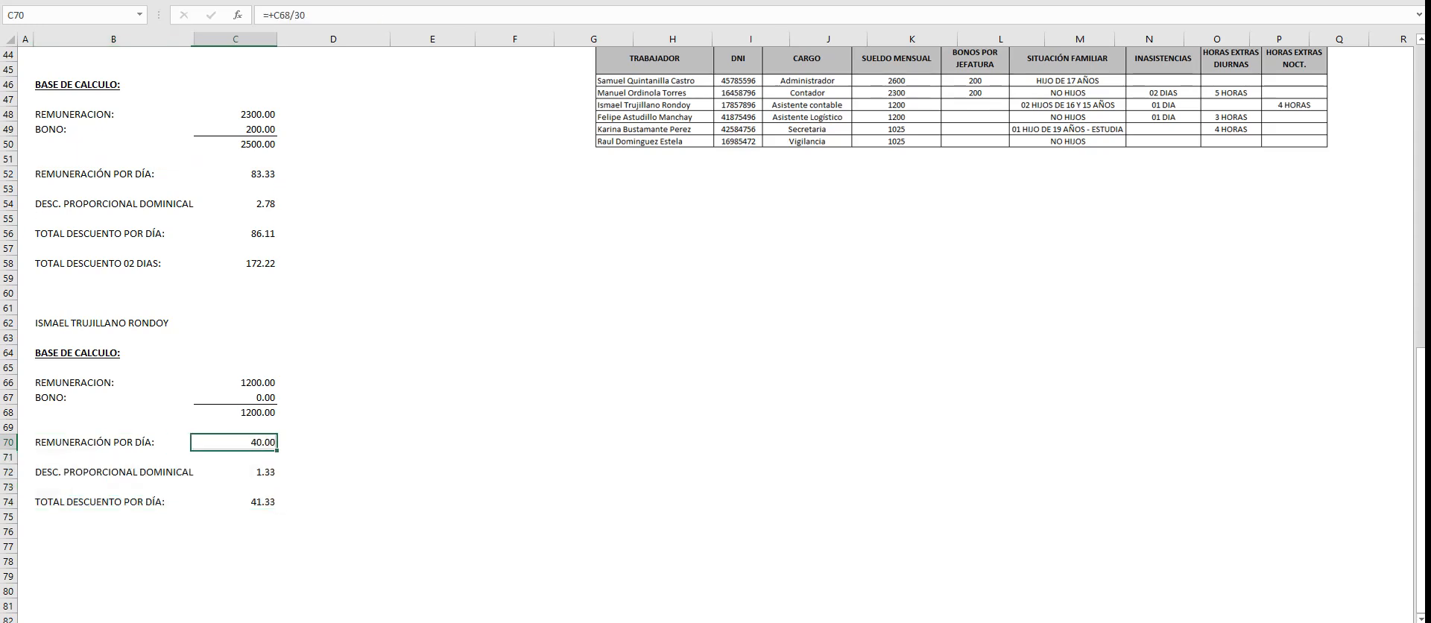
type("+")
key("Up")
key("Up")
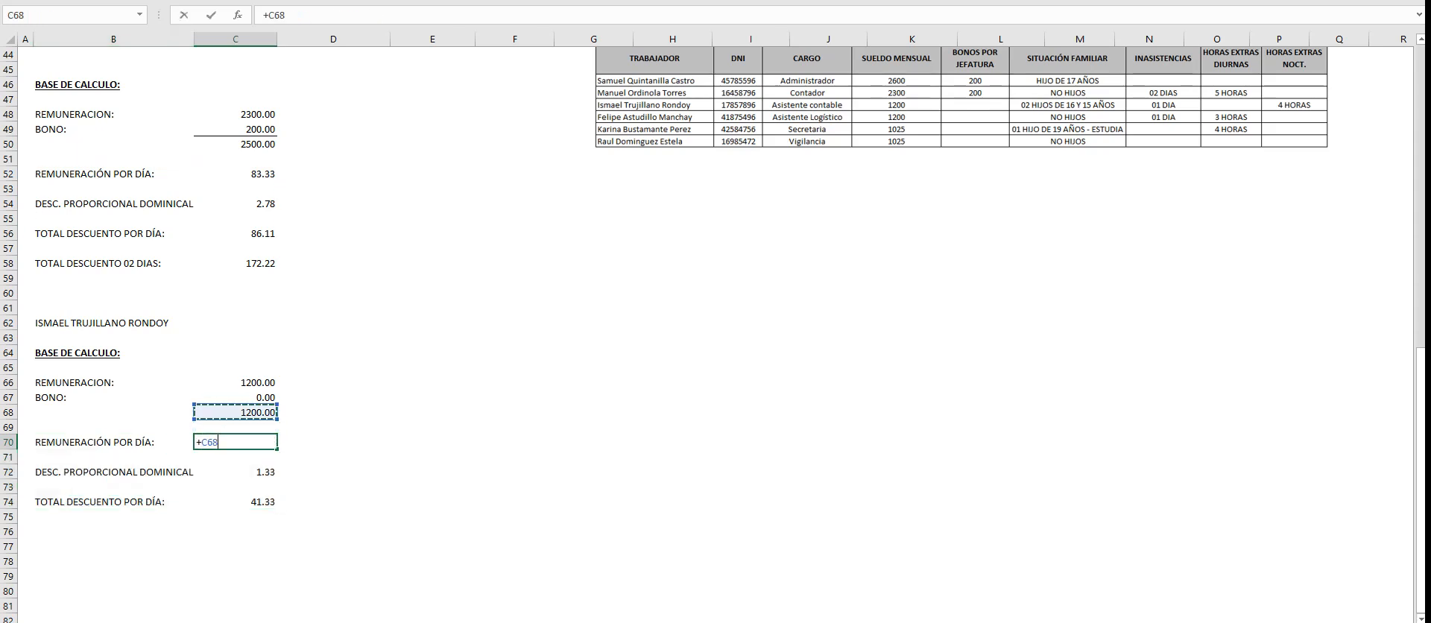
type("/30")
key("Return")
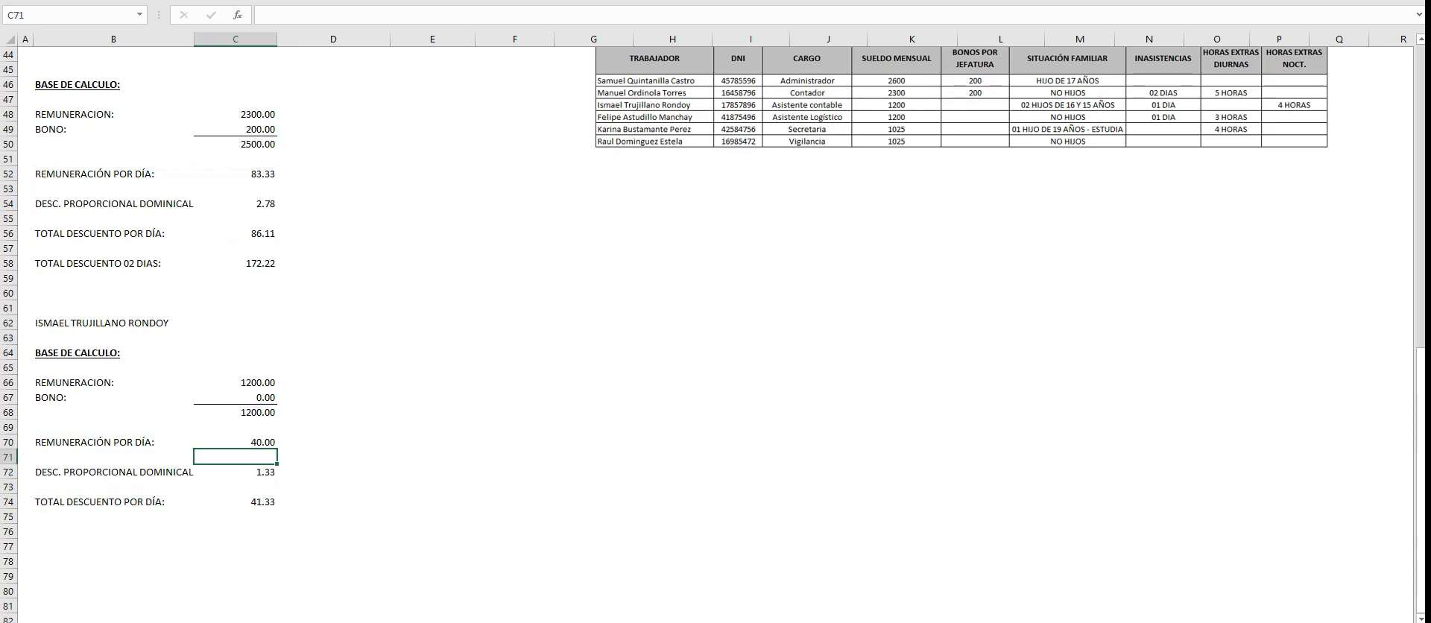
- Enter the Sunday proportional deduction formula +C70/30 in C72
key("Down")
type("+")
key("Up")
key("Up")
type("/30")
key("Return")
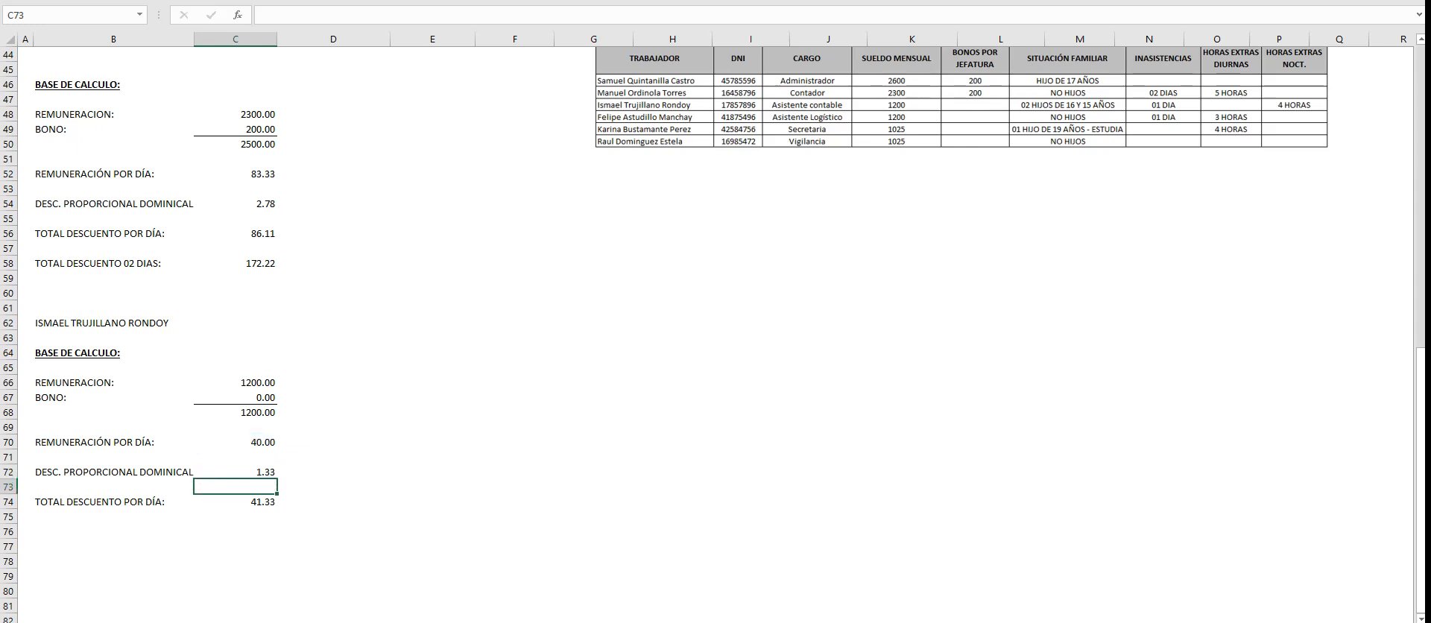
- Link the Asistente contable's absence deduction in H14 to the daily total with the formula +C74
scroll(716, 335, "up", 9)
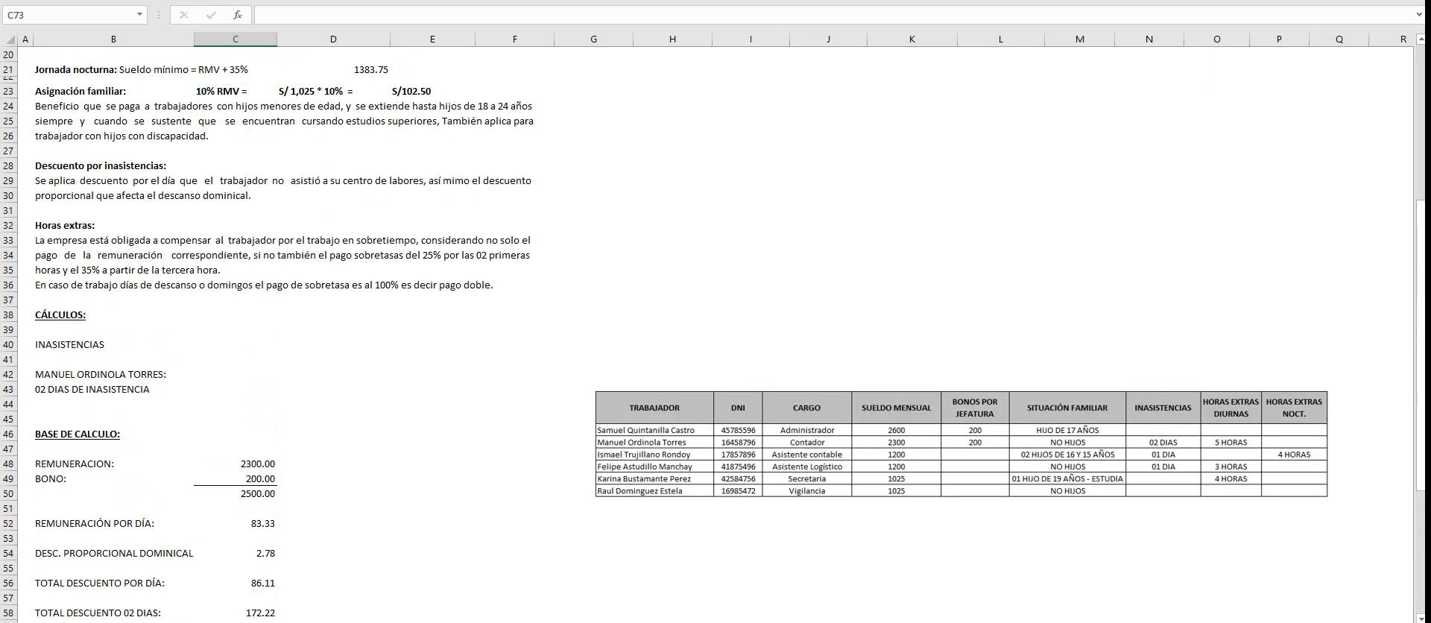
scroll(715, 336, "up", 3)
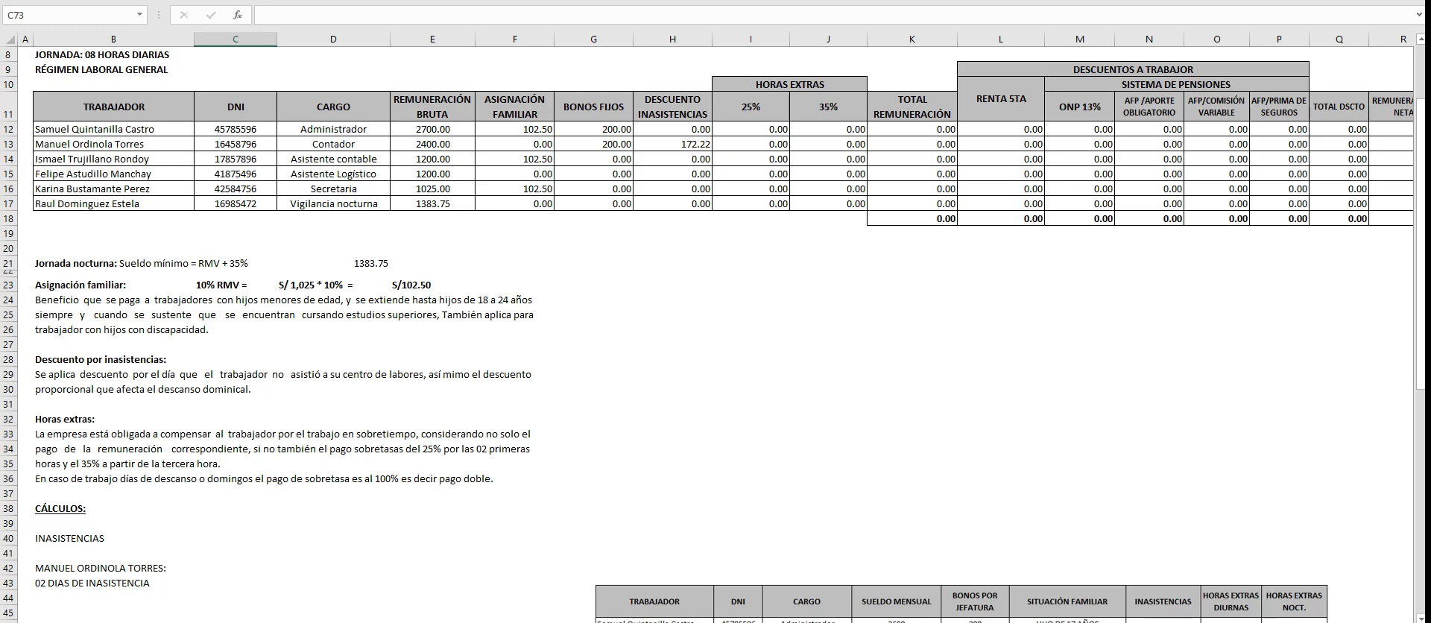
left_click(672, 158)
type("+")
scroll(715, 336, "down", 12)
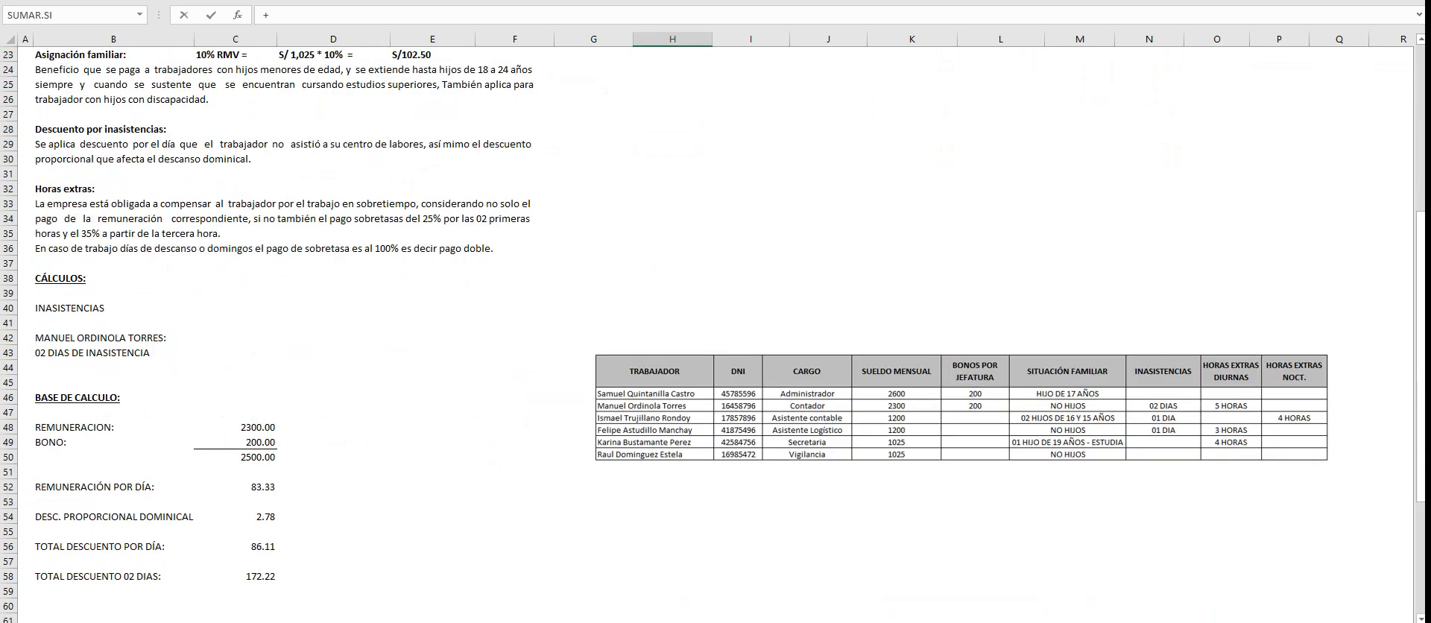
left_click(235, 502)
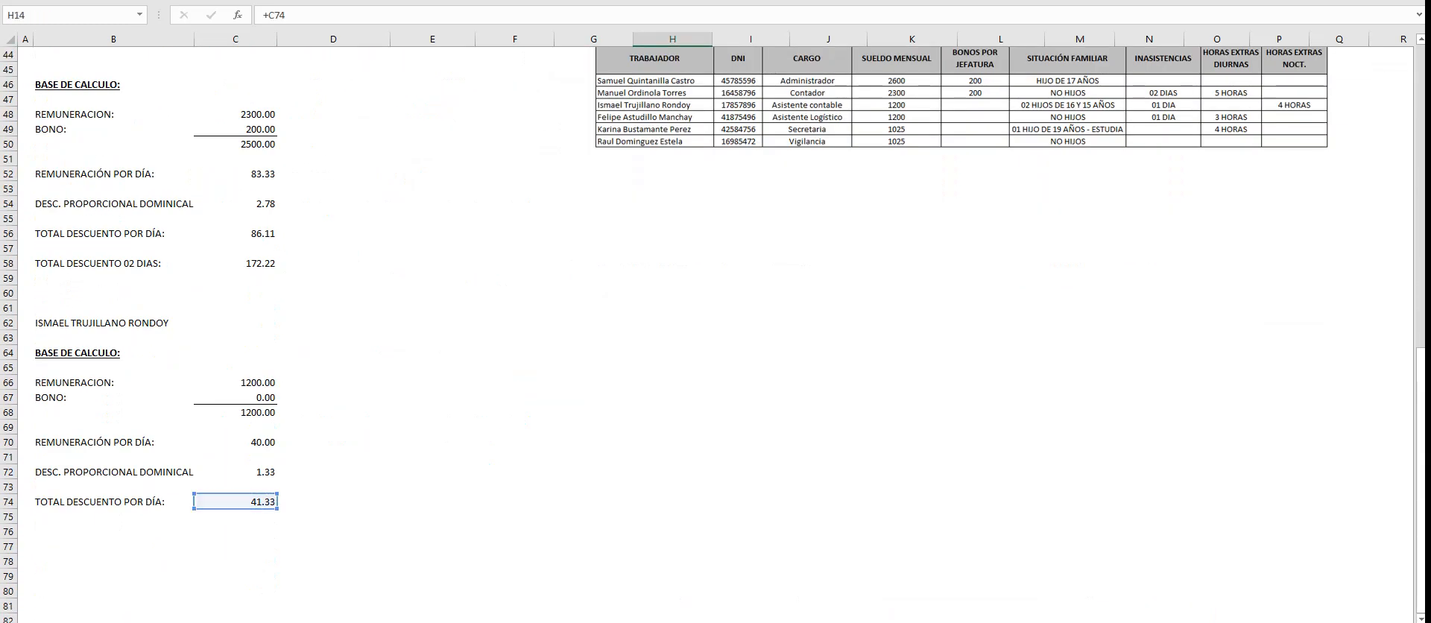
key("Return")
- Replace the bonus label in B67 with "ASIG. FAMILIAR:"
scroll(715, 335, "up", 1)
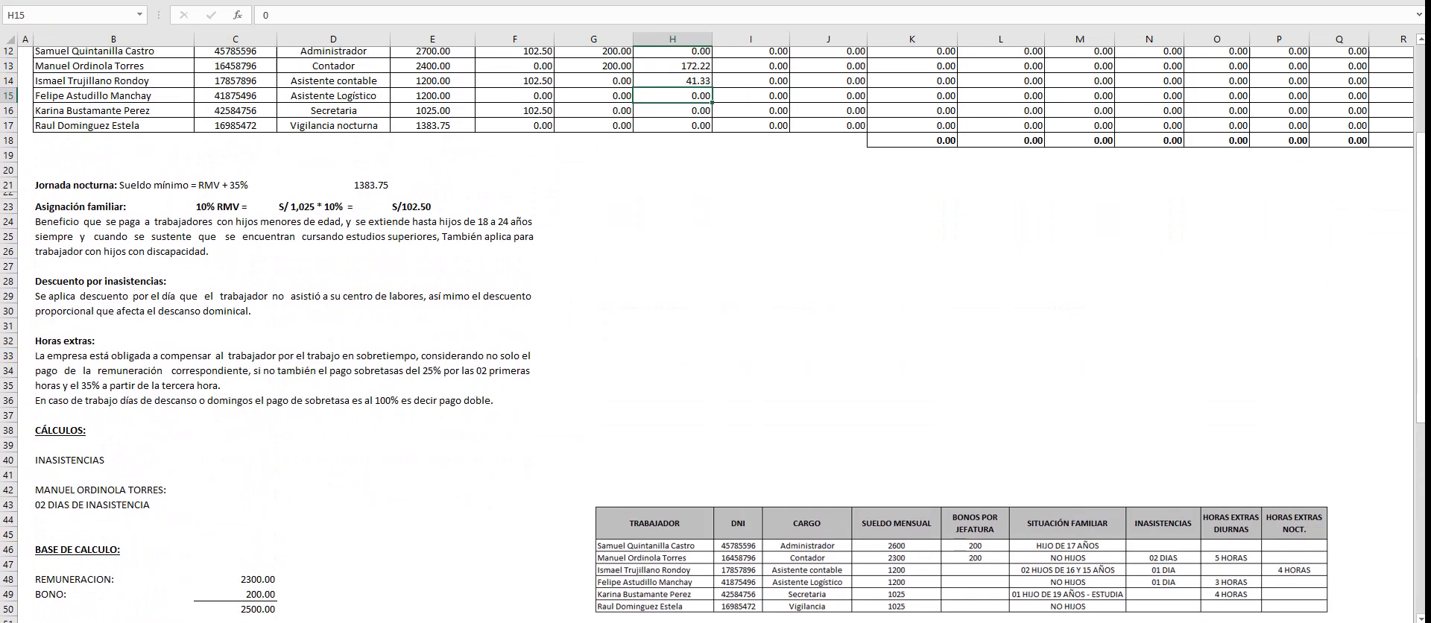
scroll(716, 335, "down", 2)
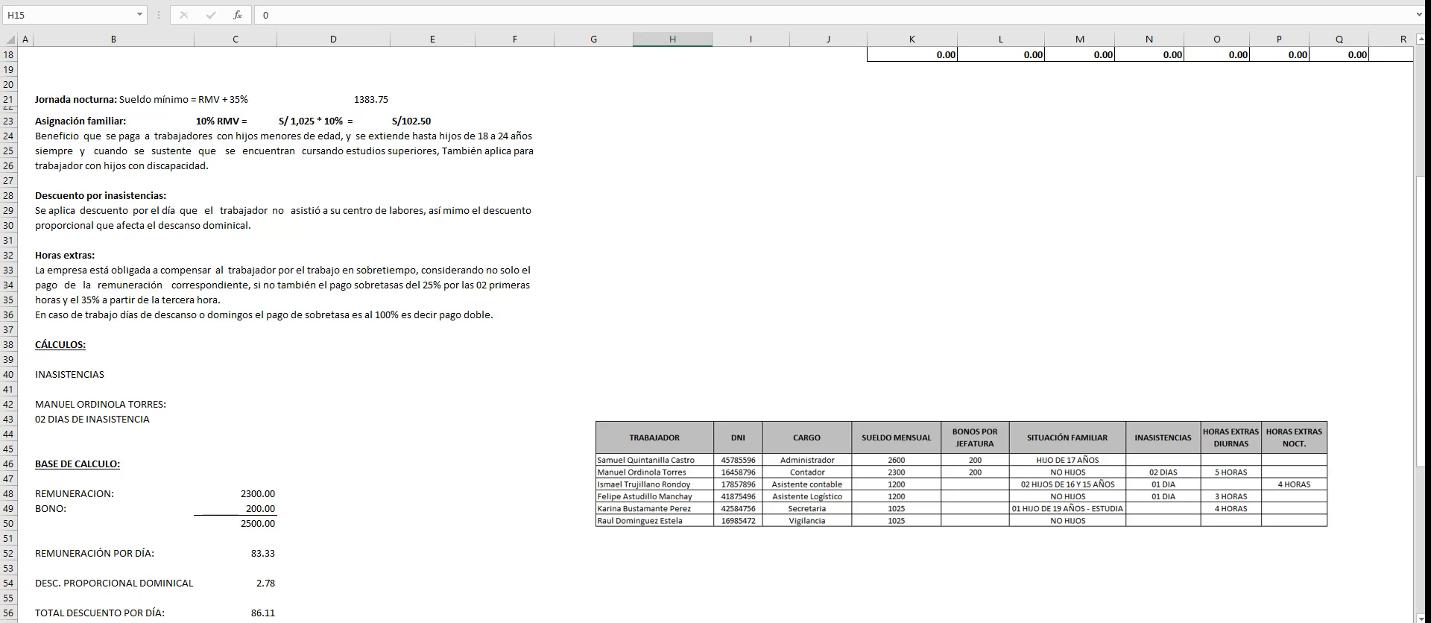
scroll(715, 336, "down", 2)
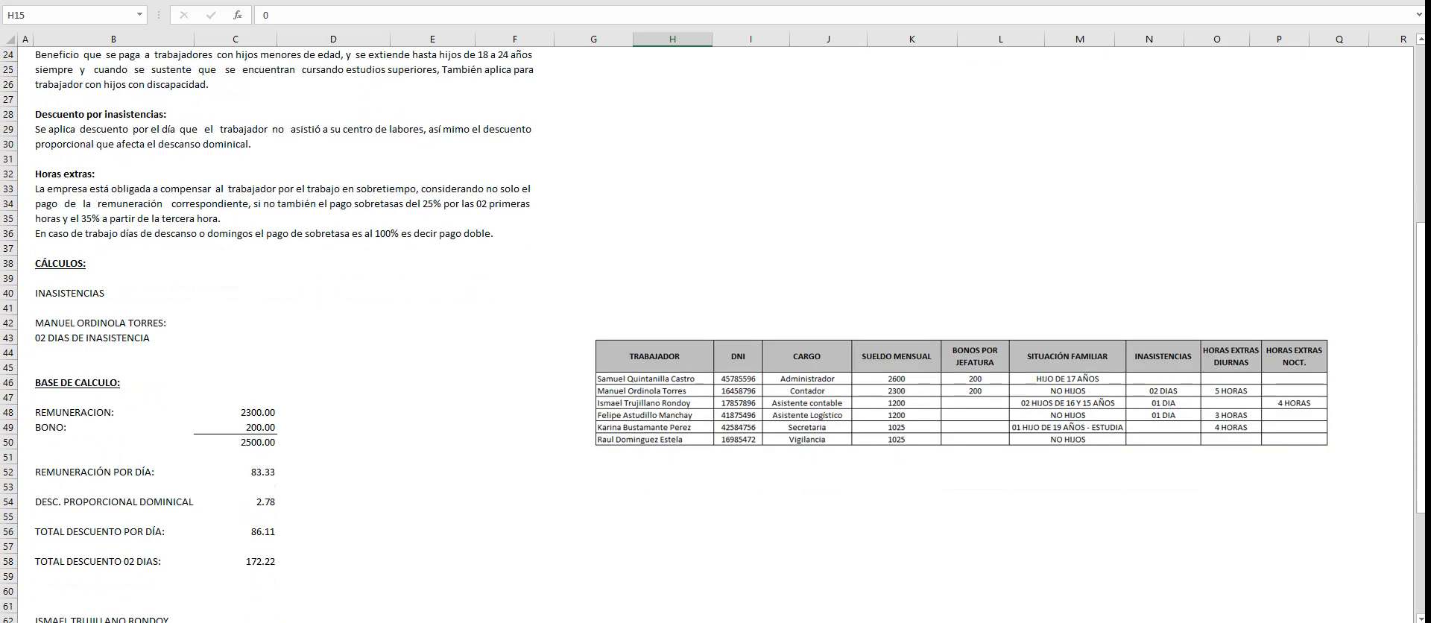
scroll(715, 335, "down", 8)
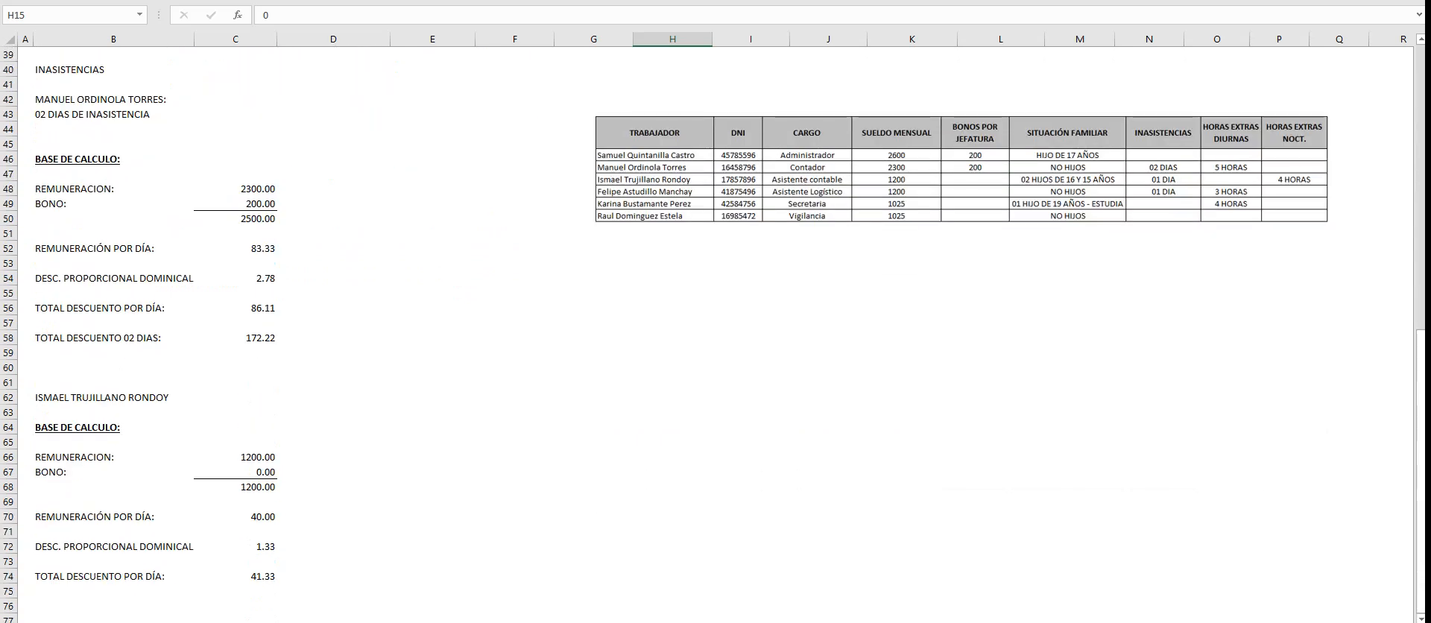
left_click(113, 339)
type("ASIGN")
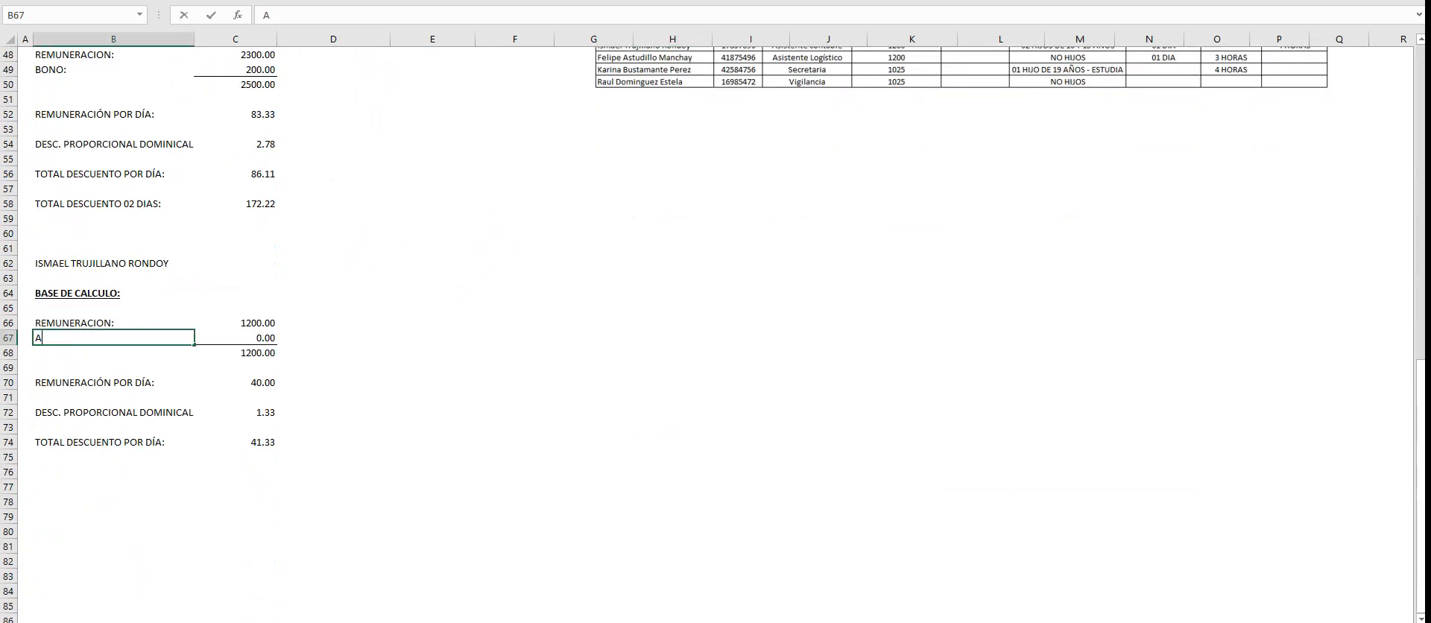
key("BackSpace")
type(". FAMILIAR")
key("BackSpace")
key("BackSpace")
key("BackSpace")
key("BackSpace")
key("BackSpace")
key("BackSpace")
key("BackSpace")
key("BackSpace")
key("BackSpace")
key("BackSpace")
key("BackSpace")
type("G. FAMILIAR:")
key("Tab")
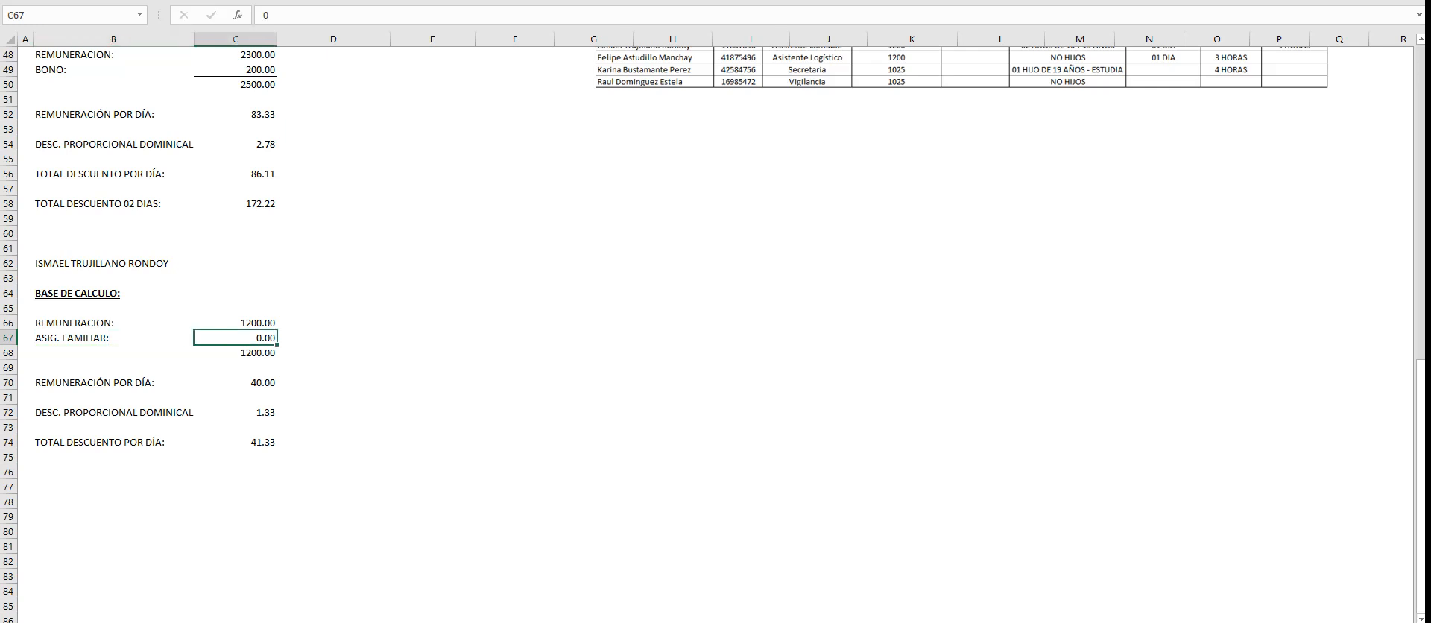
- Set the family allowance in C67 to 102.5
type("102.5")
key("Return")
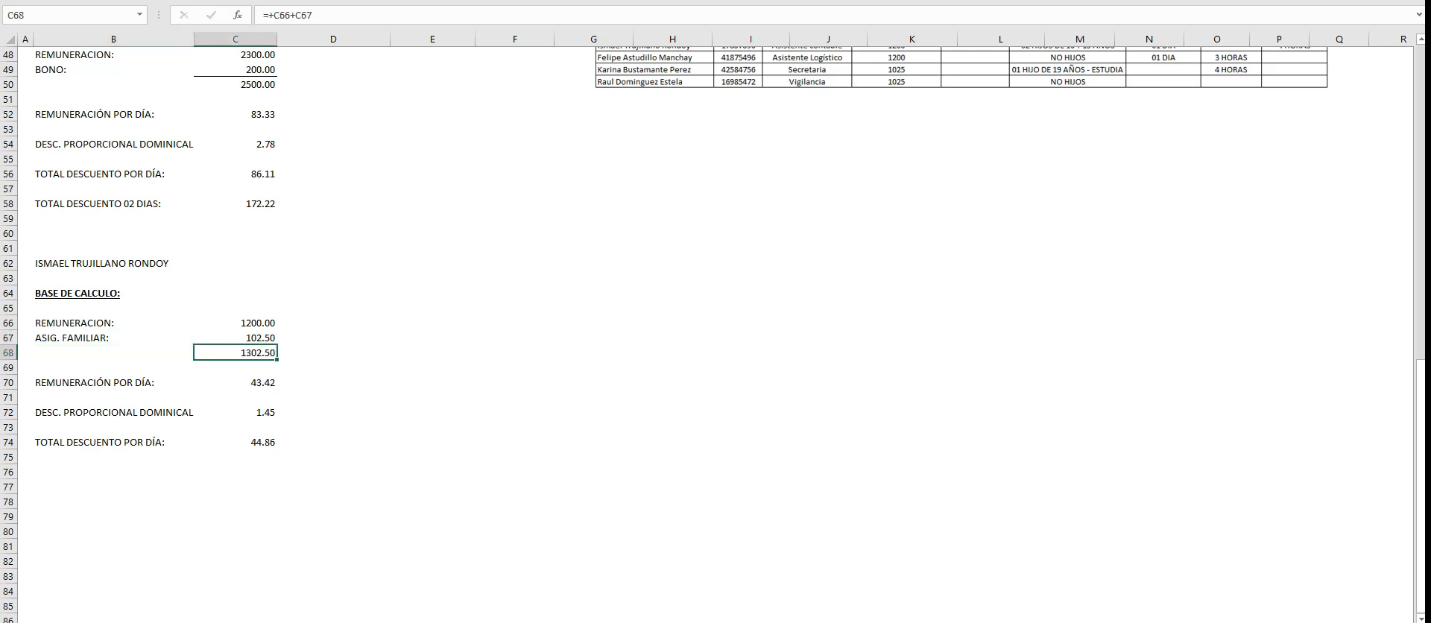
key("Right")
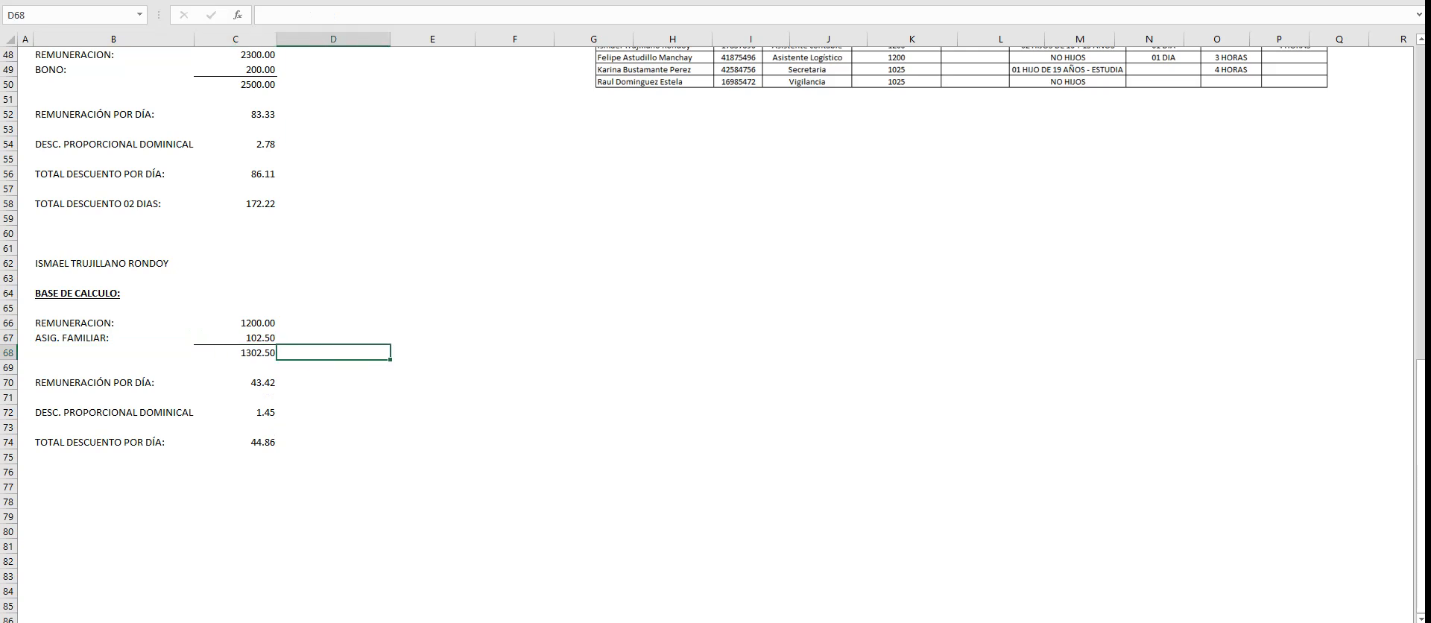
left_click(235, 382)
- Copy the calculation block A64:C76 and paste it at B80
scroll(715, 335, "up", 13)
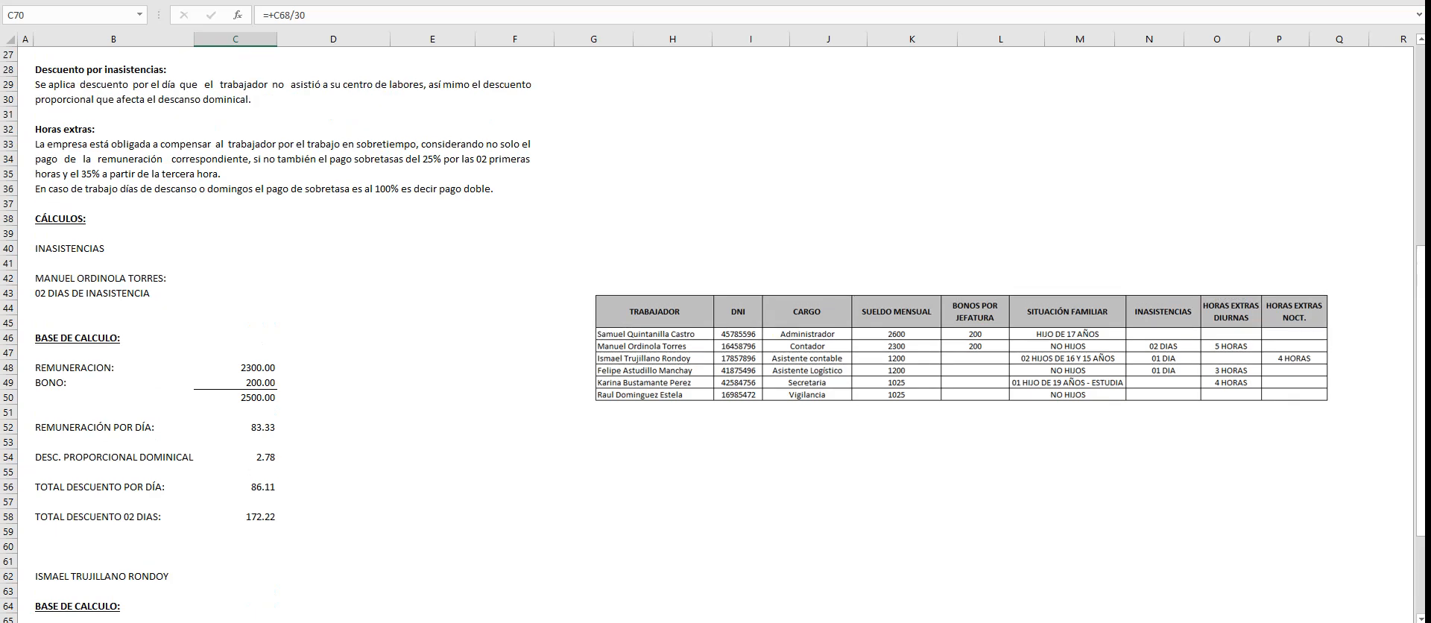
scroll(715, 335, "down", 4)
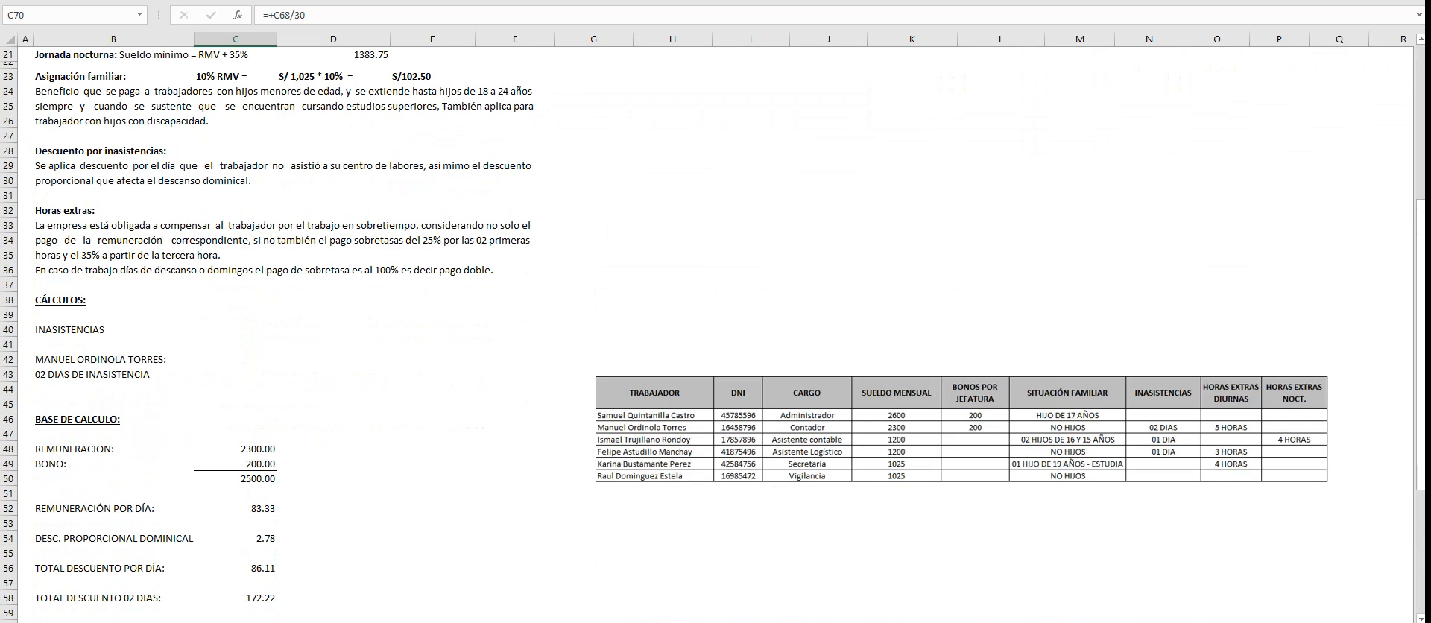
scroll(715, 335, "down", 8)
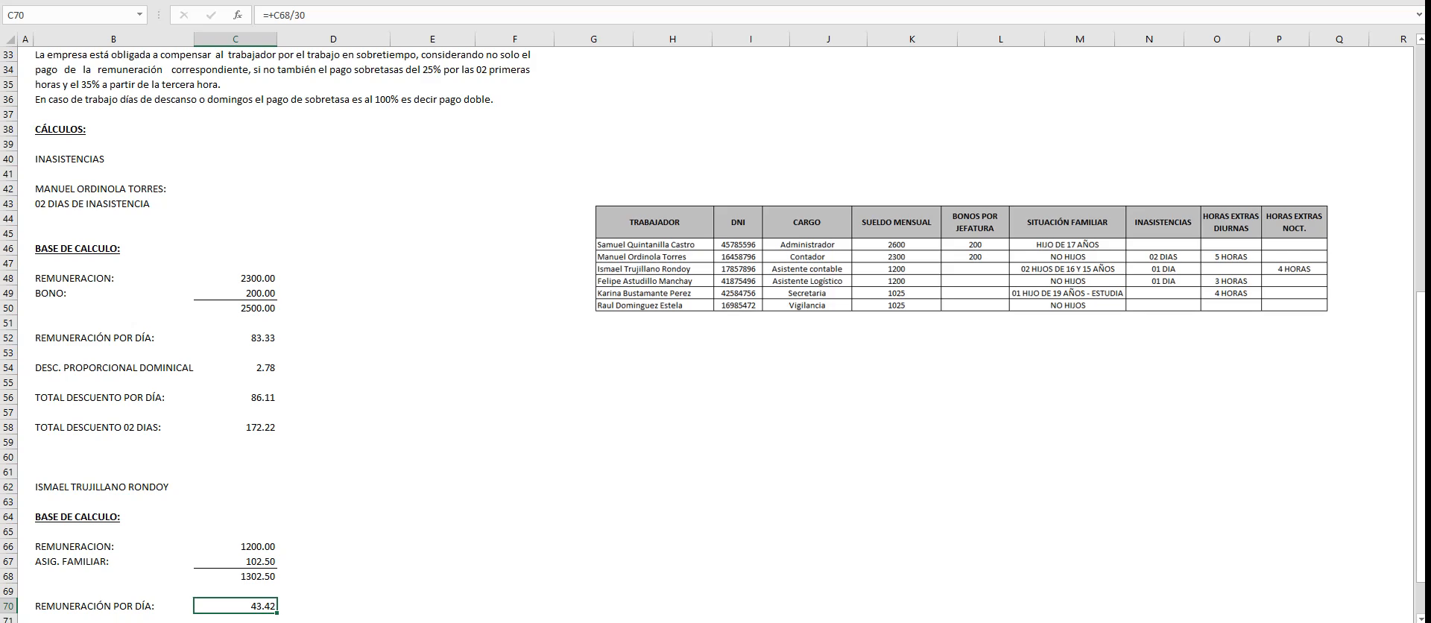
left_click_drag(25, 338, 235, 516)
key("ctrl+c")
left_click(113, 576)
key("ctrl+v")
left_click(113, 547)
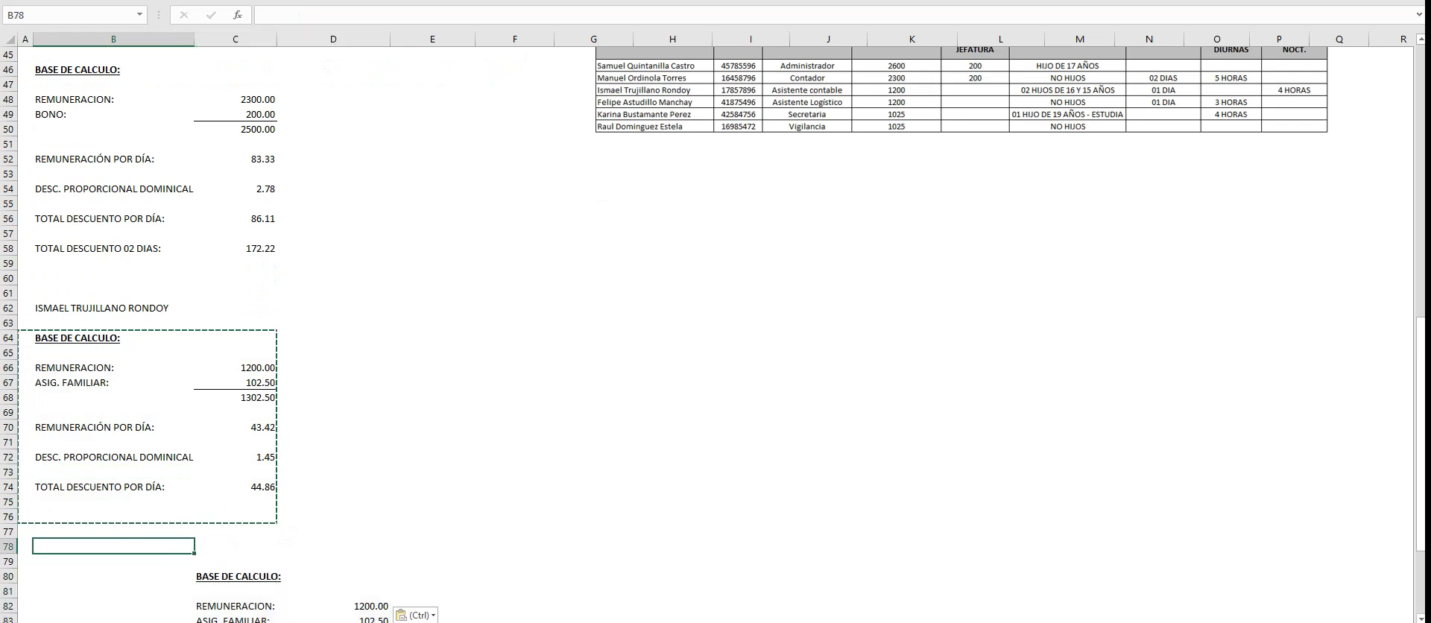
- Undo the misaligned paste and paste the copied calculation block A64:C76 at A80 instead
key("ctrl+z")
scroll(715, 334, "down", 1)
left_click(114, 532)
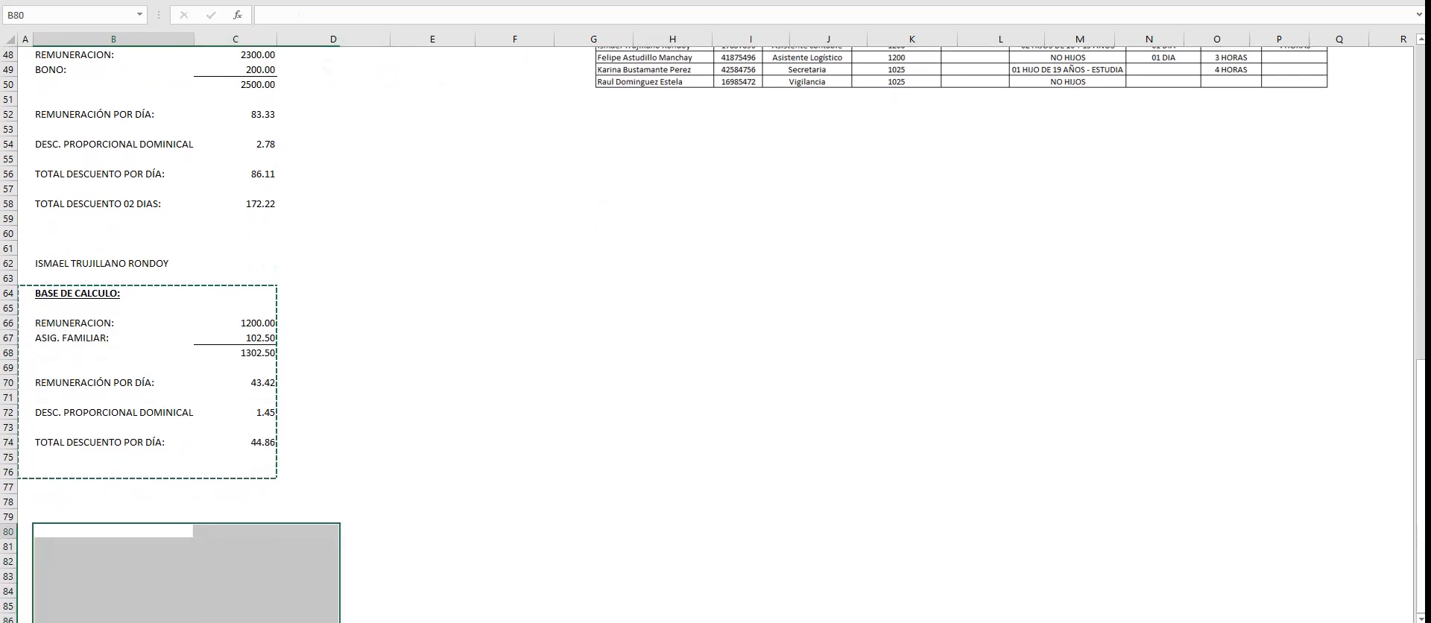
left_click(25, 531)
key("ctrl+v")
key("Escape")
left_click(432, 501)
scroll(715, 334, "up", 1)
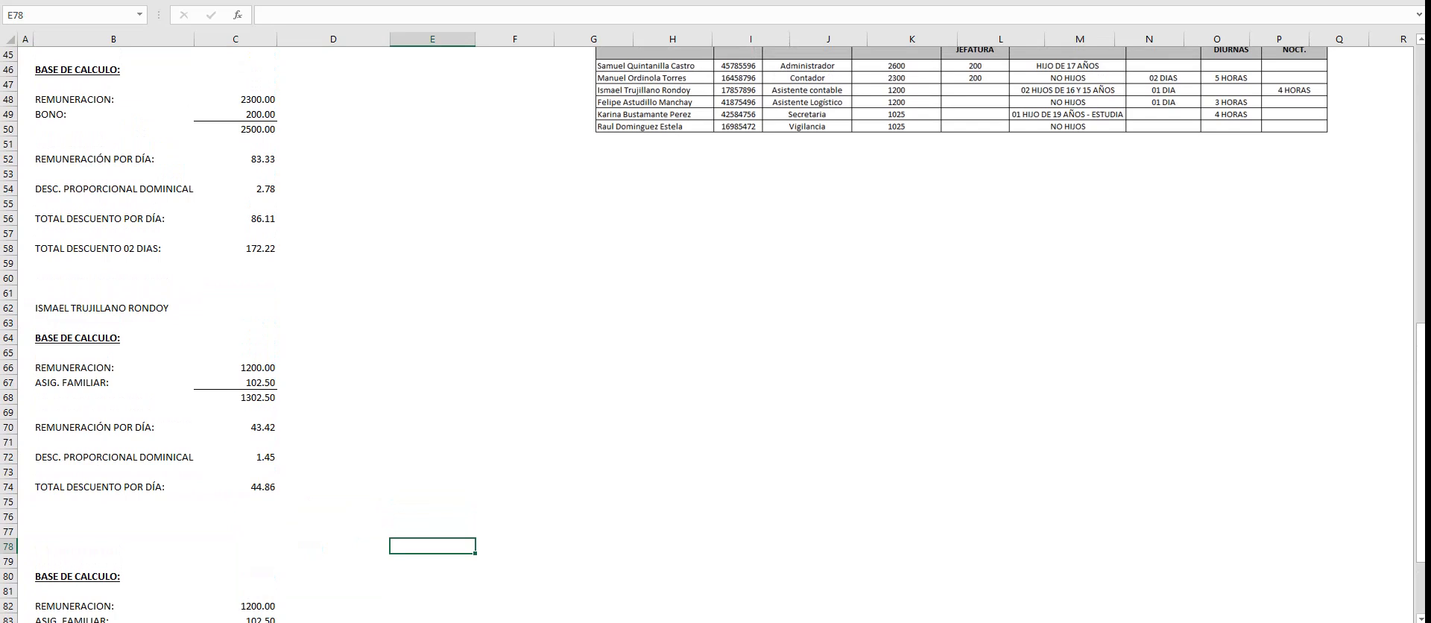
- Enter the Asistente Logístico's full name in capitals in B79, above the pasted block
left_click(113, 561)
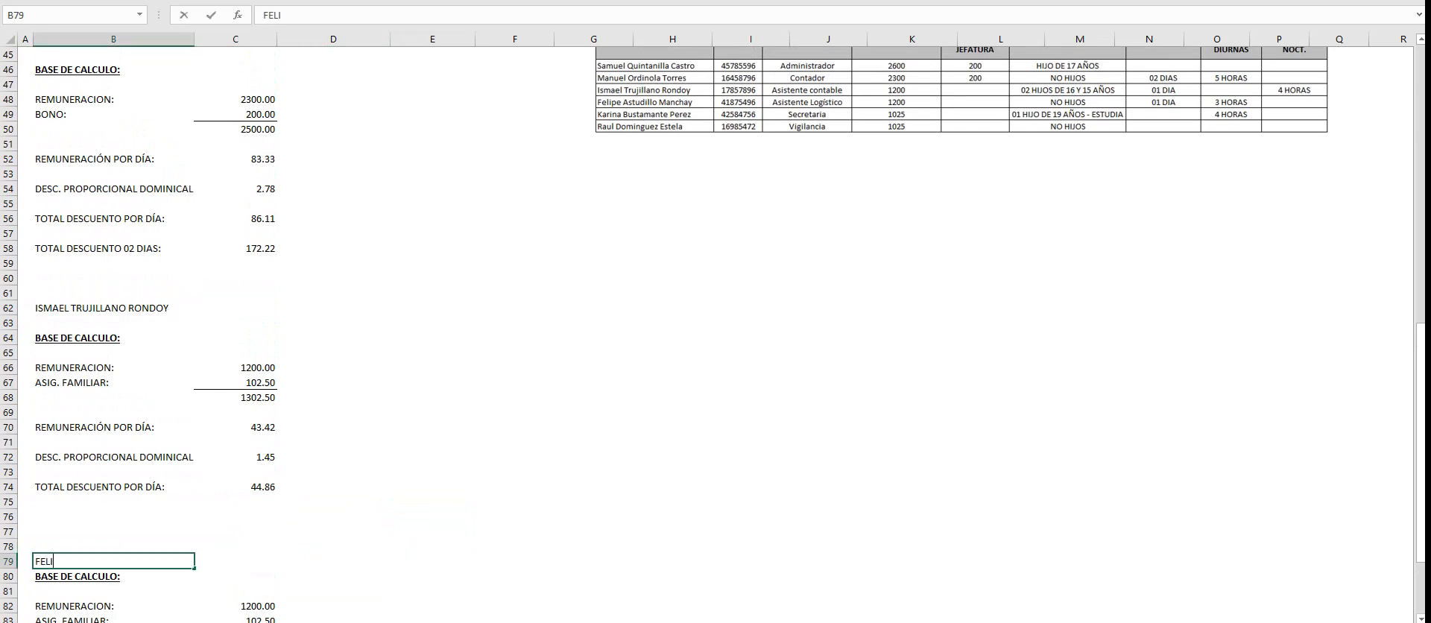
key("Return")
- Insert a blank row at row 80, between the worker's name and the BASE DE CALCULO heading
right_click(8, 576)
left_click(45, 454)
left_click(333, 546)
scroll(716, 335, "down", 6)
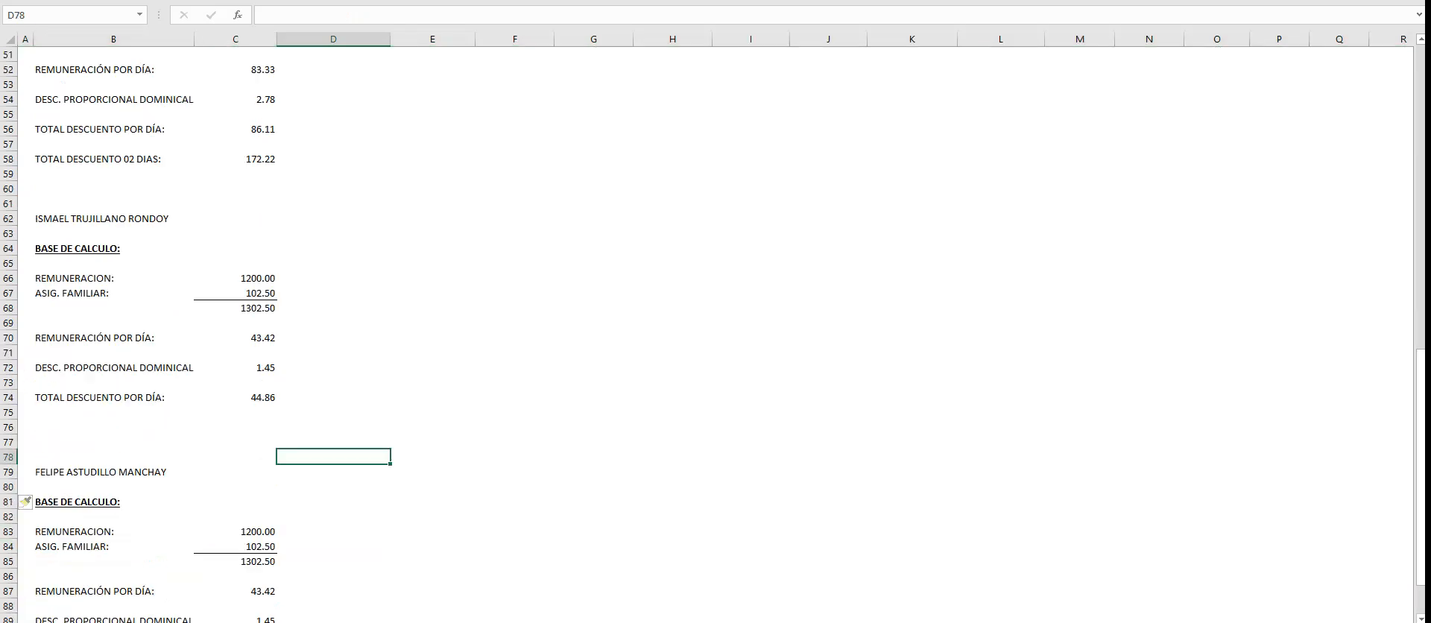
- Set the Asistente Logístico's family allowance in C84 to 0
scroll(715, 335, "up", 9)
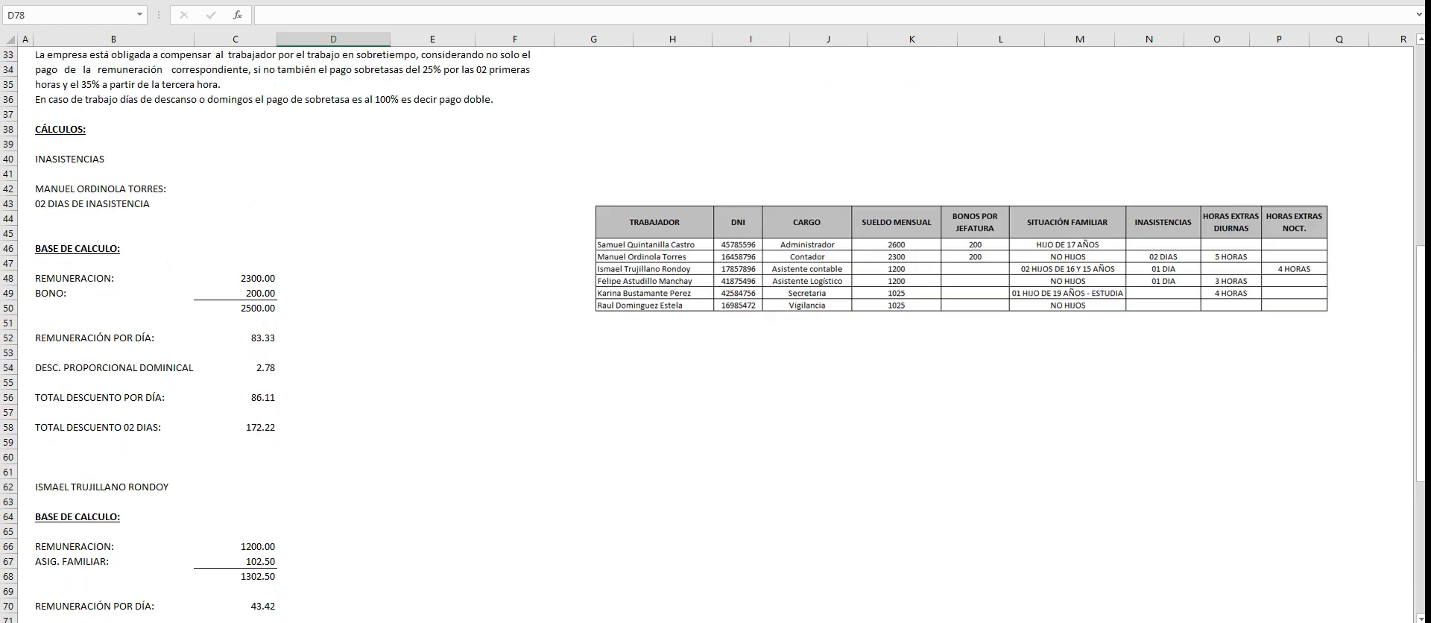
scroll(715, 336, "down", 7)
left_click(236, 502)
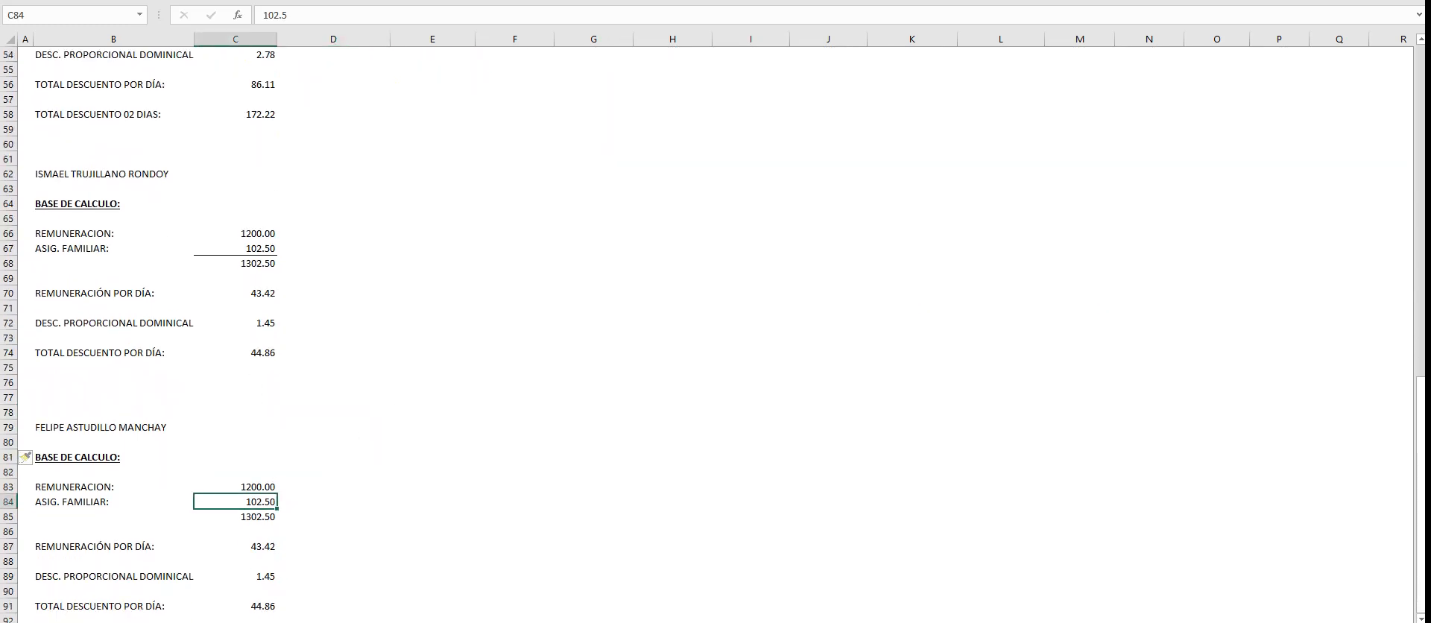
type("0")
key("Return")
scroll(715, 336, "down", 3)
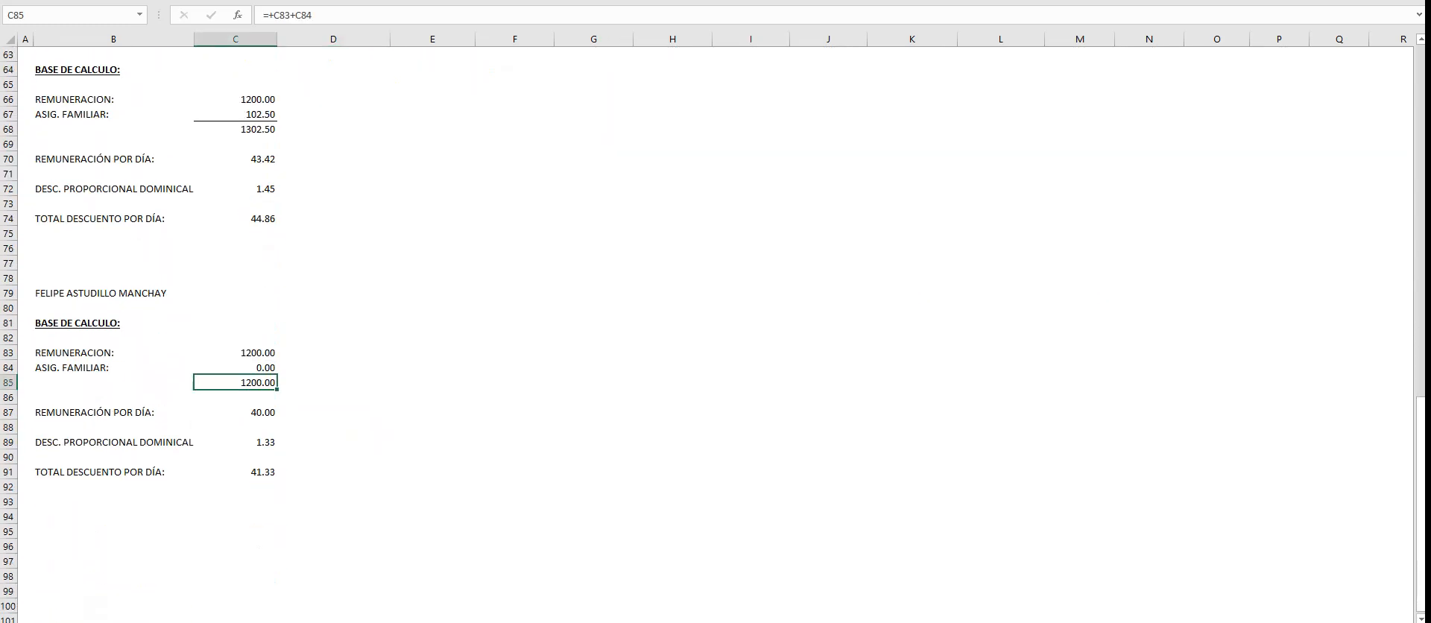
- Link the Asistente Logístico's absence deduction in H15 to the daily total with the formula +C91
scroll(716, 335, "up", 20)
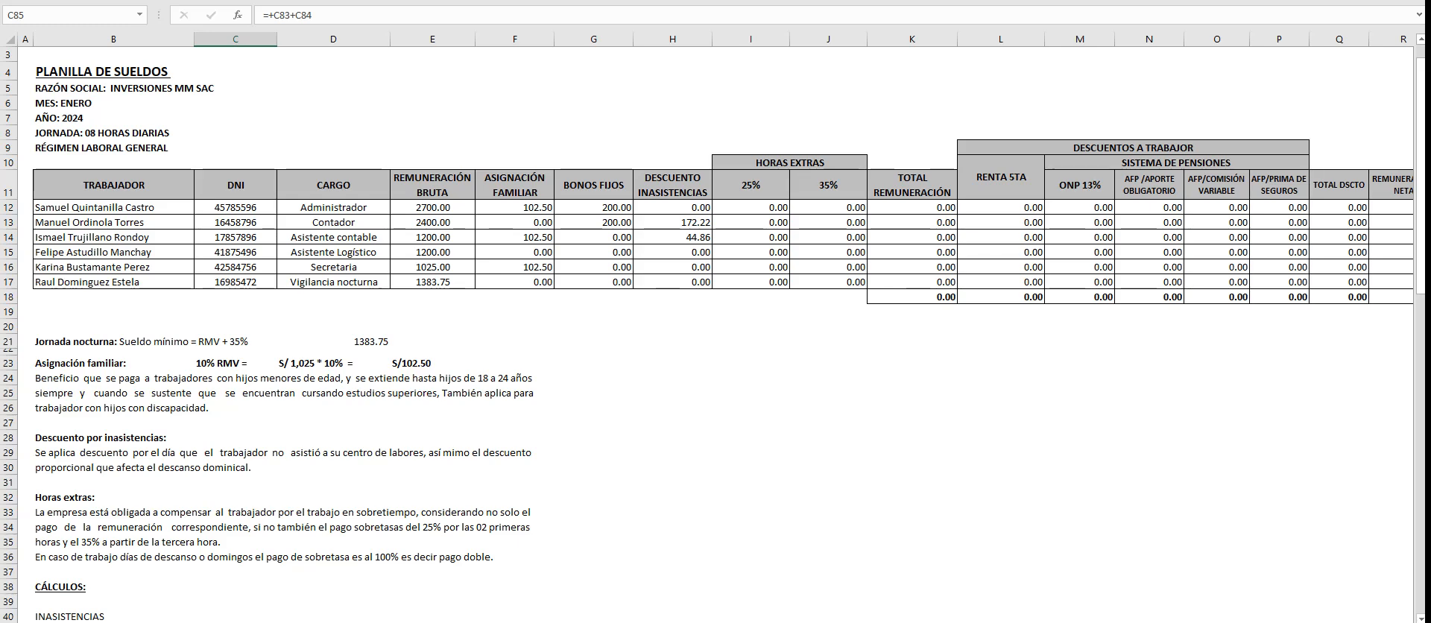
left_click(672, 251)
type("+")
scroll(715, 335, "down", 18)
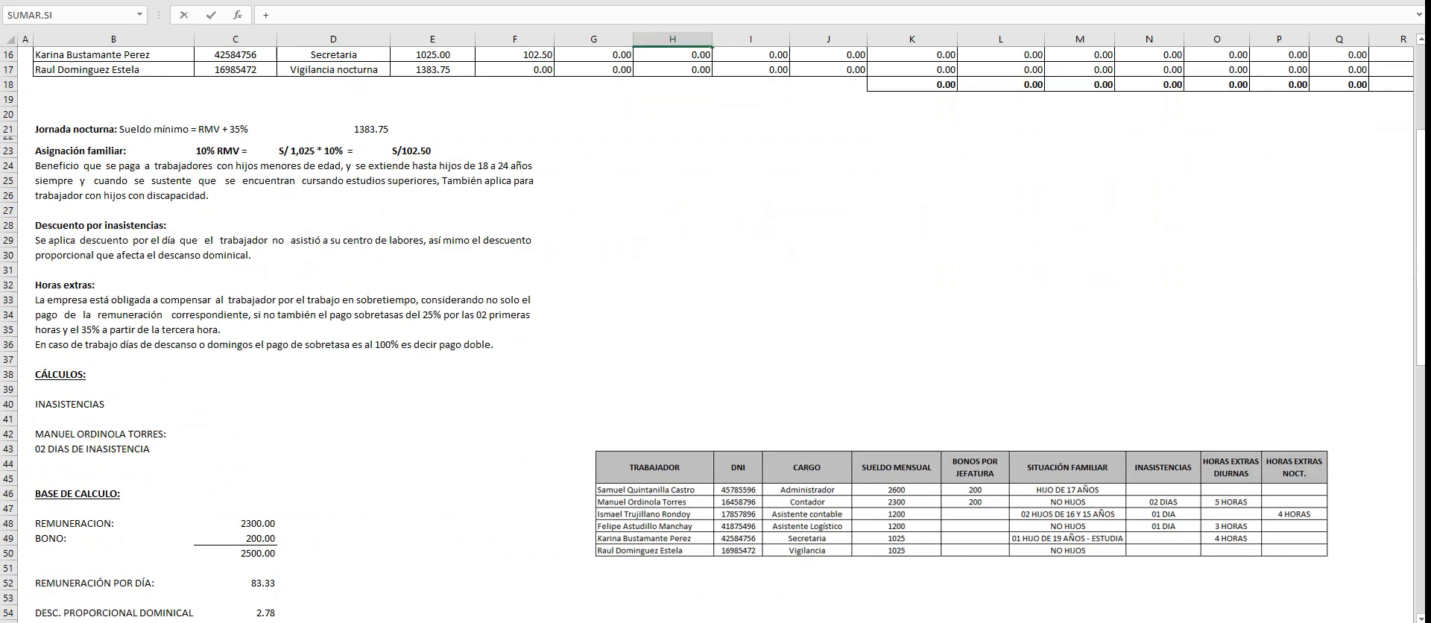
left_click(235, 546)
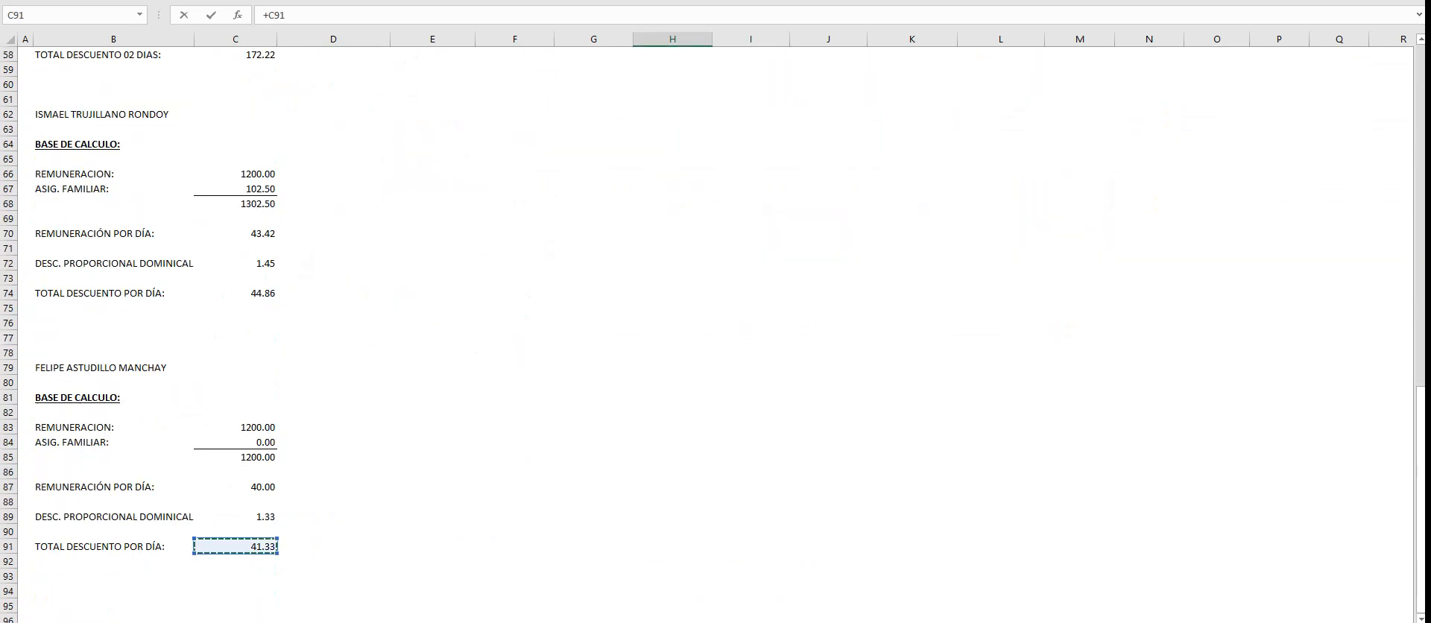
key("Return")
- Examine the daily pay, proportional Sunday deduction and total deduction in C70:C74, along with the payroll table's absence deductions
scroll(715, 336, "down", 5)
scroll(716, 335, "down", 9)
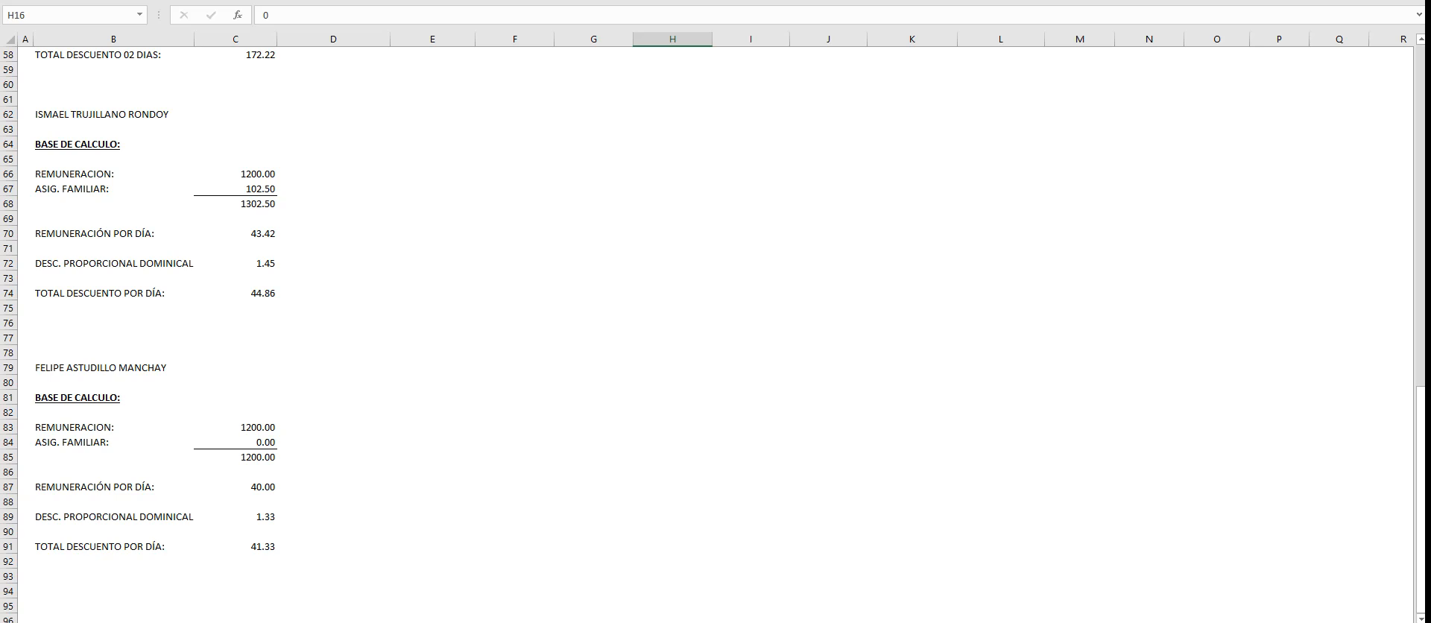
left_click(235, 233)
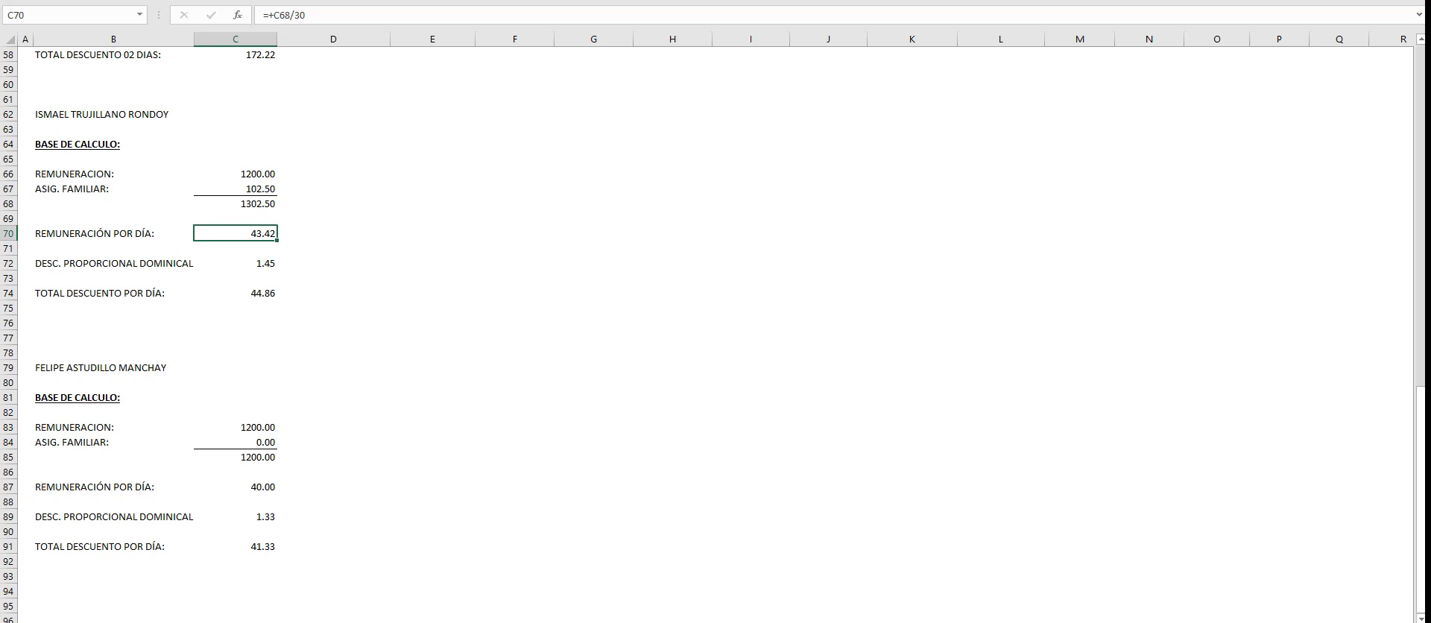
left_click_drag(236, 234, 235, 264)
left_click(235, 292)
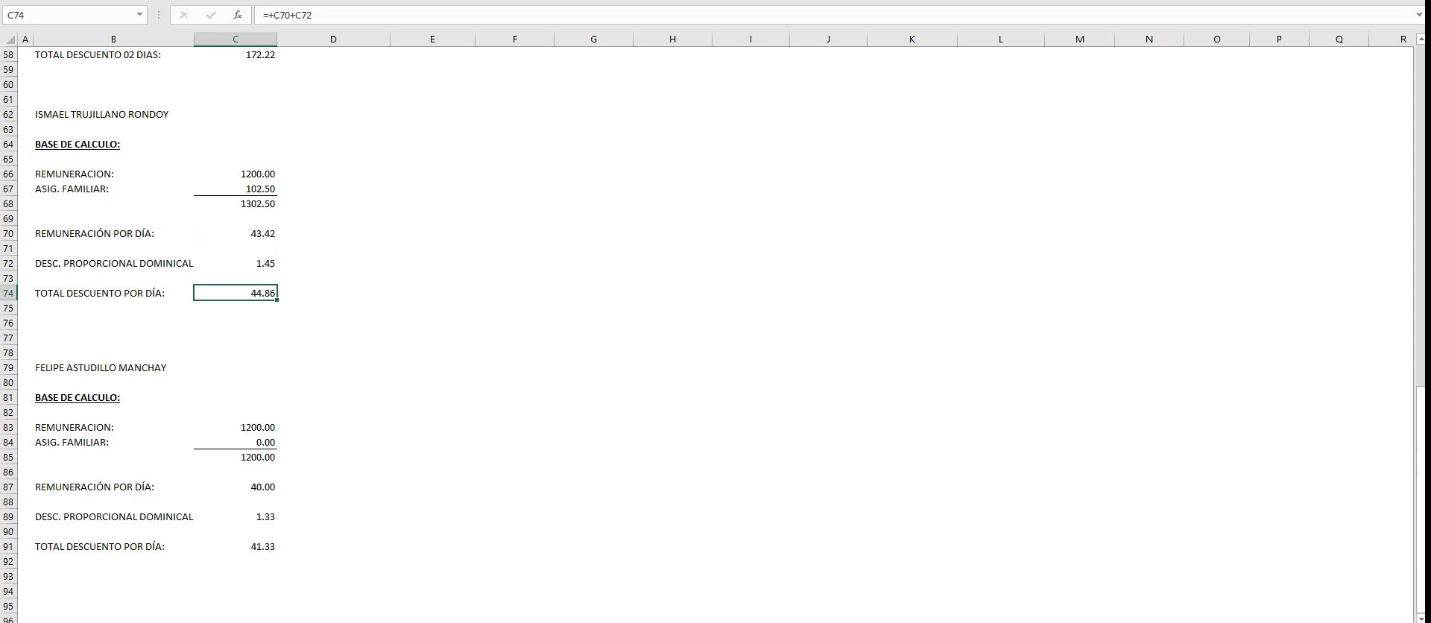
scroll(715, 328, "up", 15)
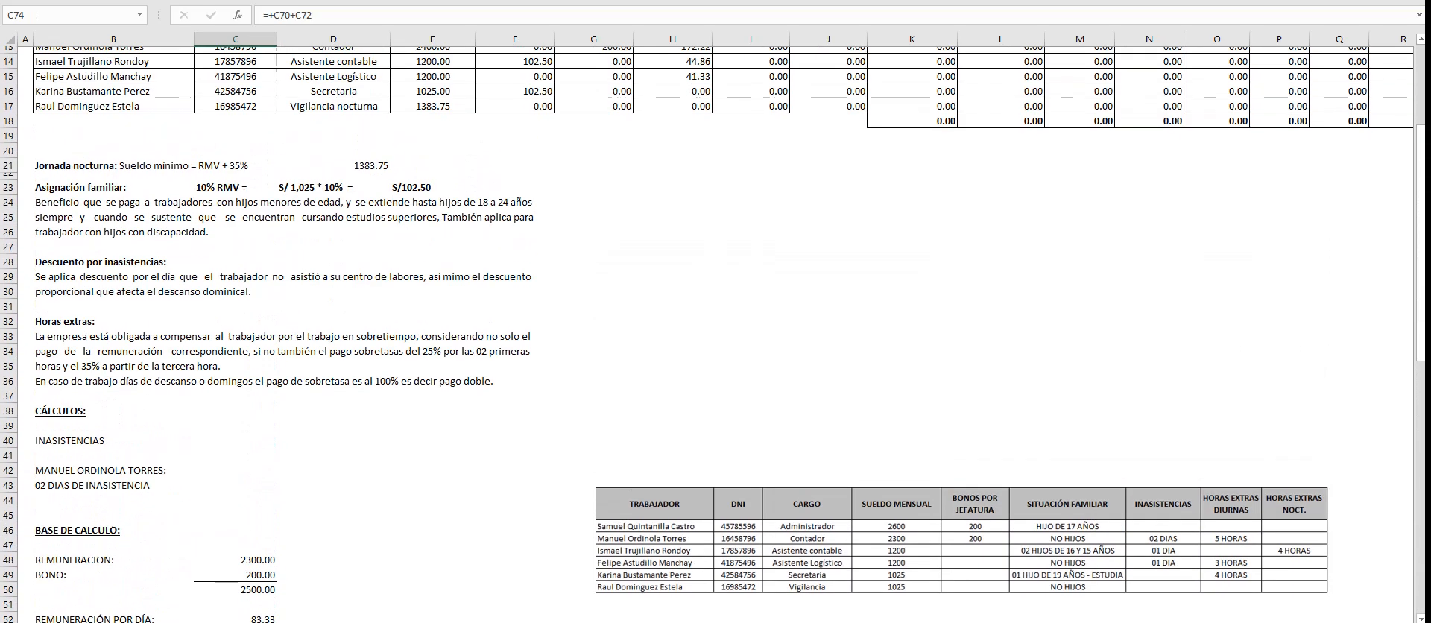
scroll(716, 328, "up", 3)
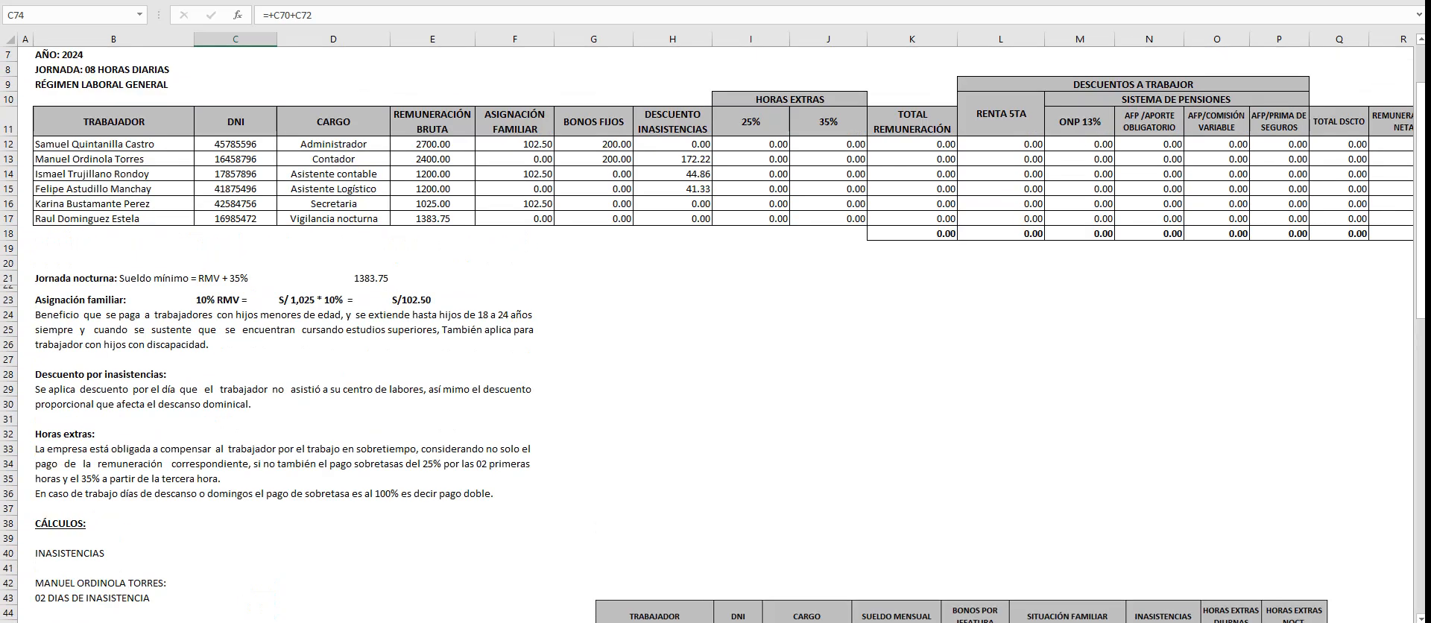
scroll(716, 328, "down", 4)
scroll(715, 328, "up", 3)
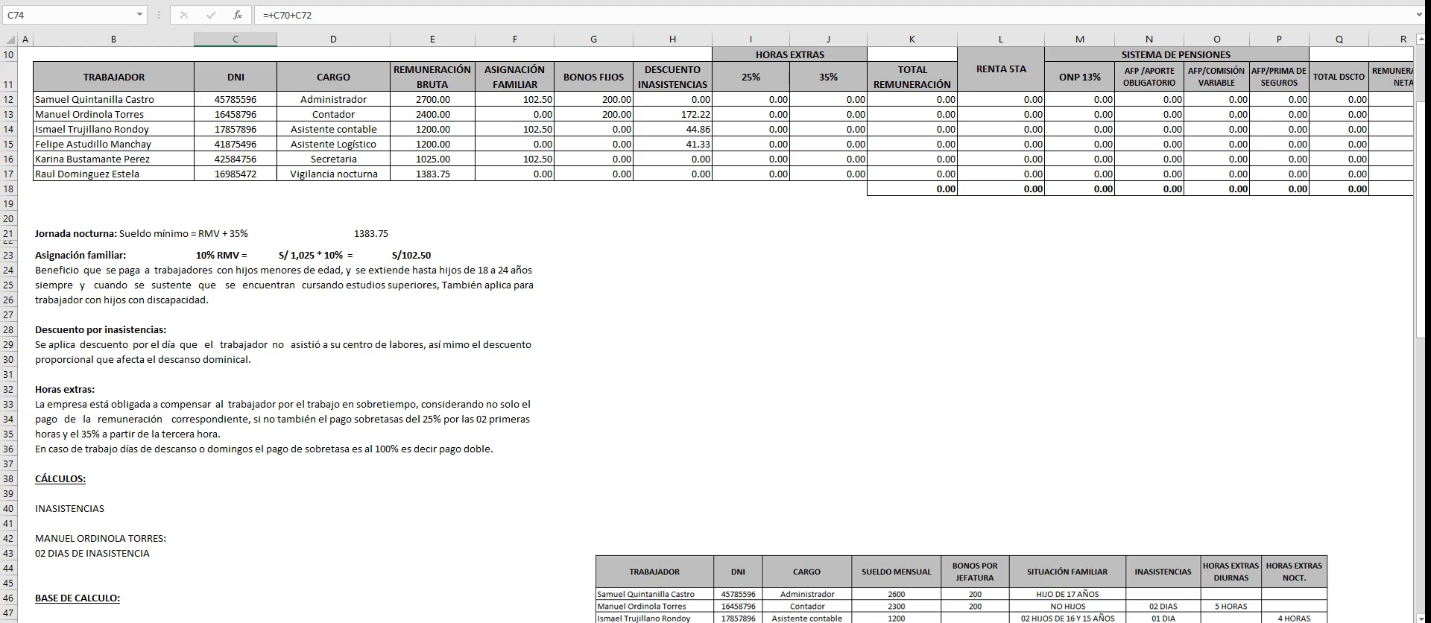
- Move the worker data picture up beside the explanatory notes, over about rows 27 to 35 from column G
left_click_drag(964, 588, 945, 356)
left_click(828, 493)
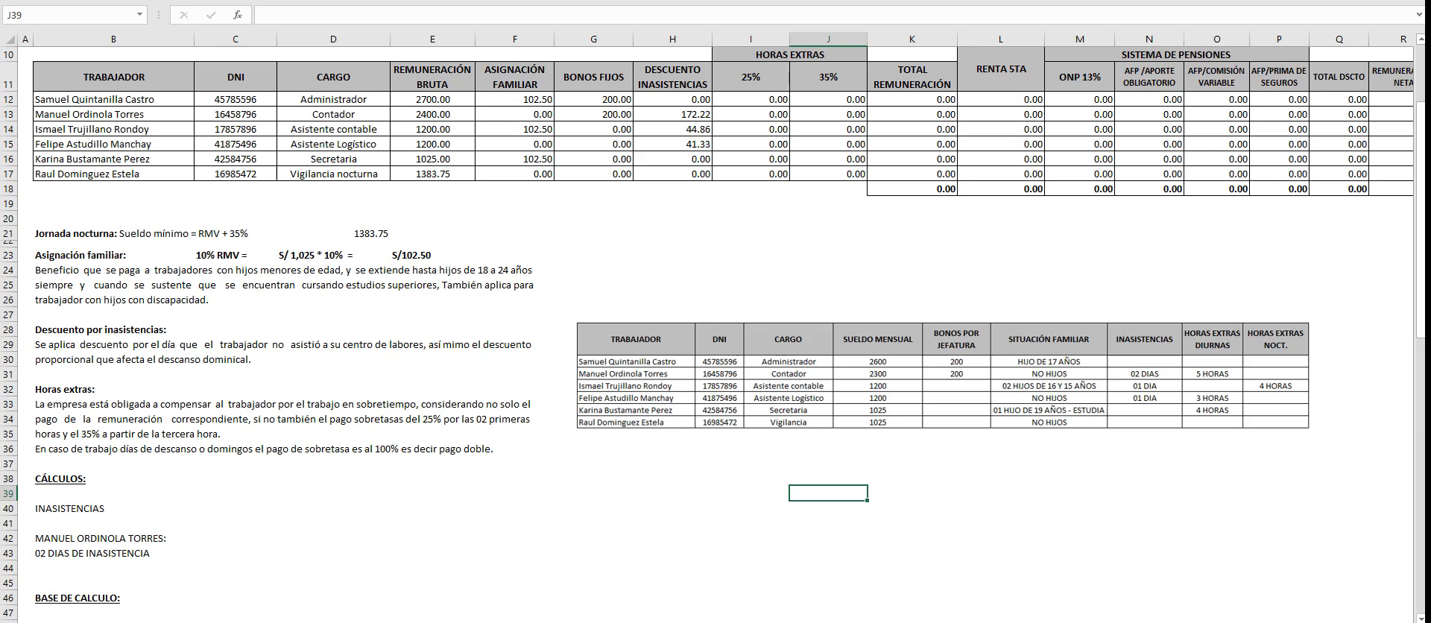
left_click(945, 377)
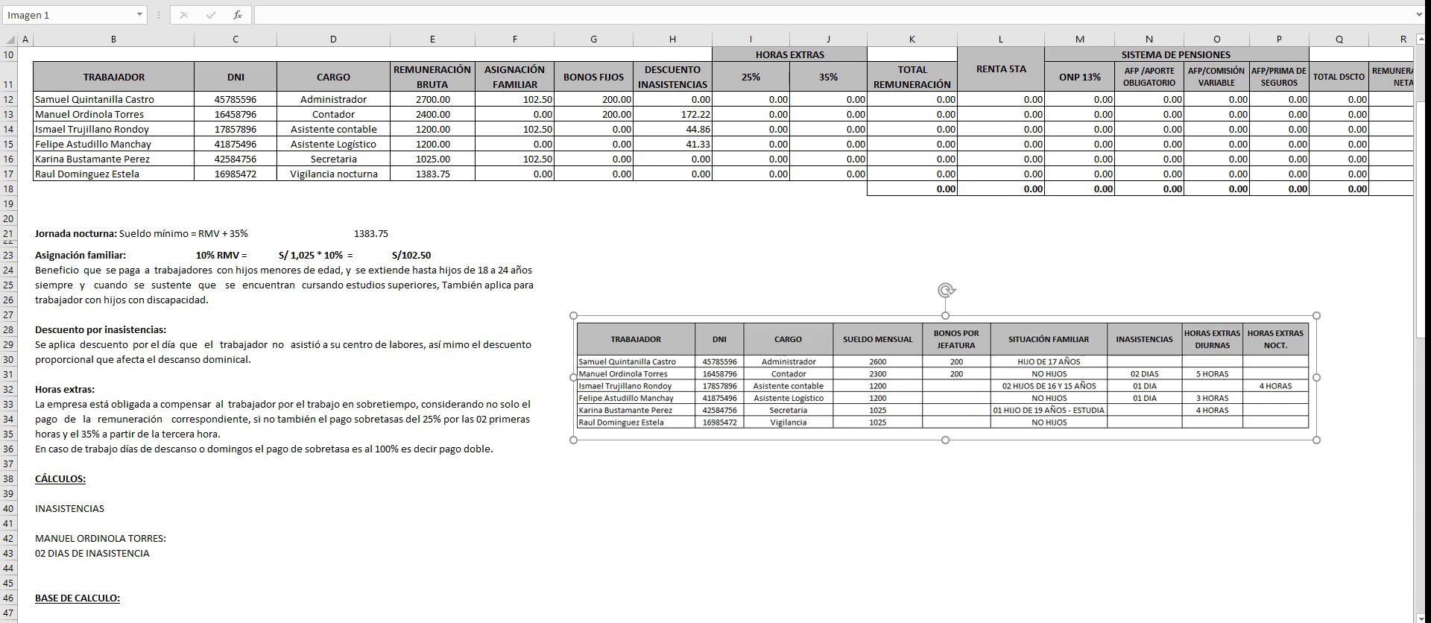
- Make the Asistente Logístico's name in B79 bold and underlined
scroll(713, 331, "up", 1)
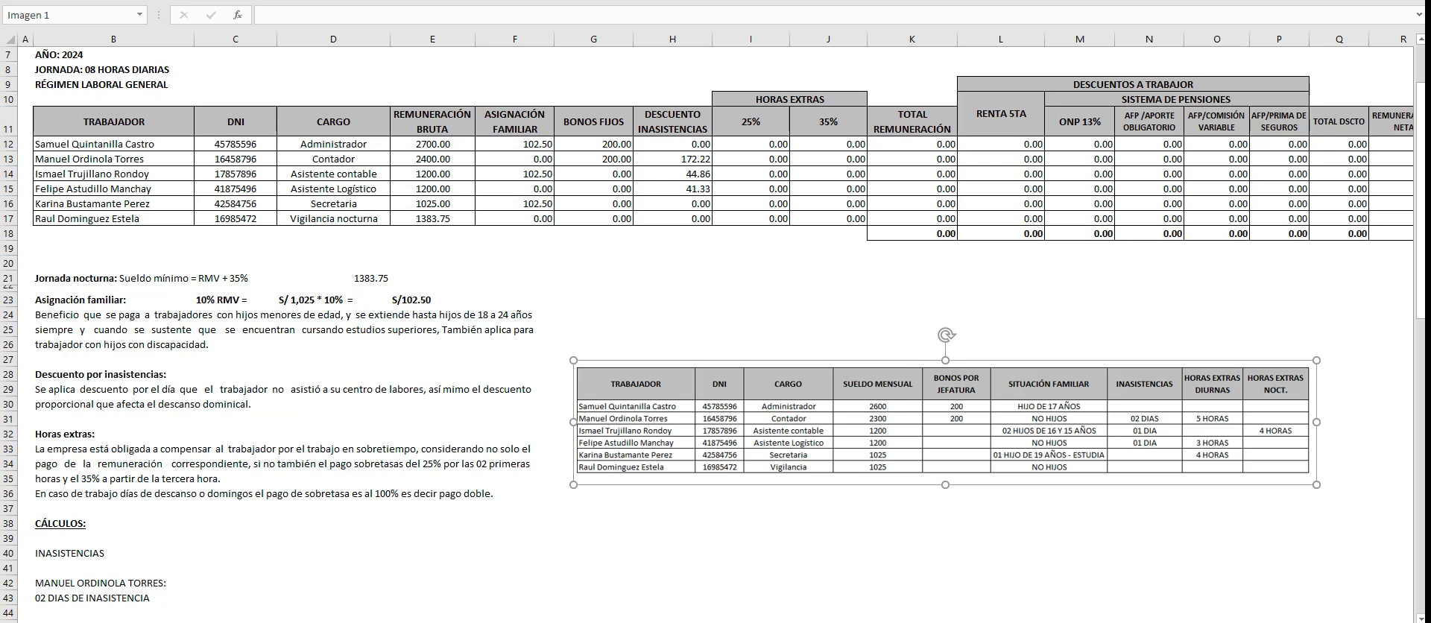
scroll(713, 331, "down", 6)
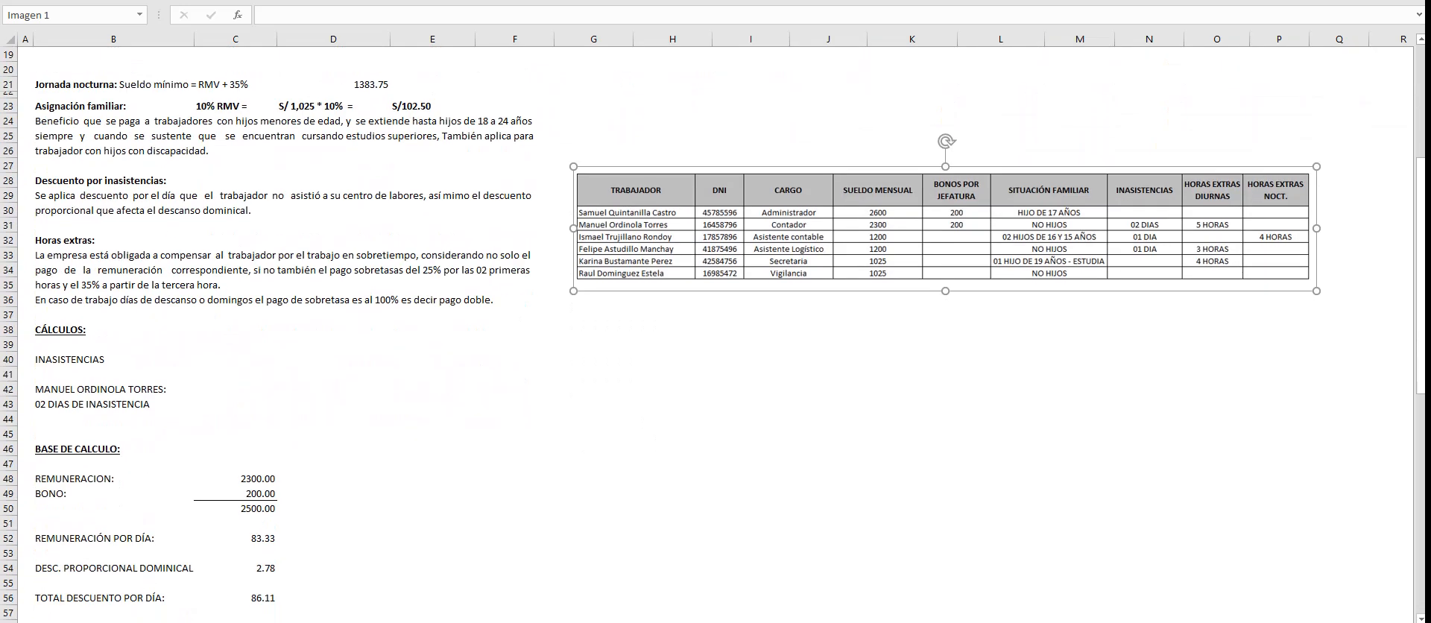
scroll(713, 330, "down", 10)
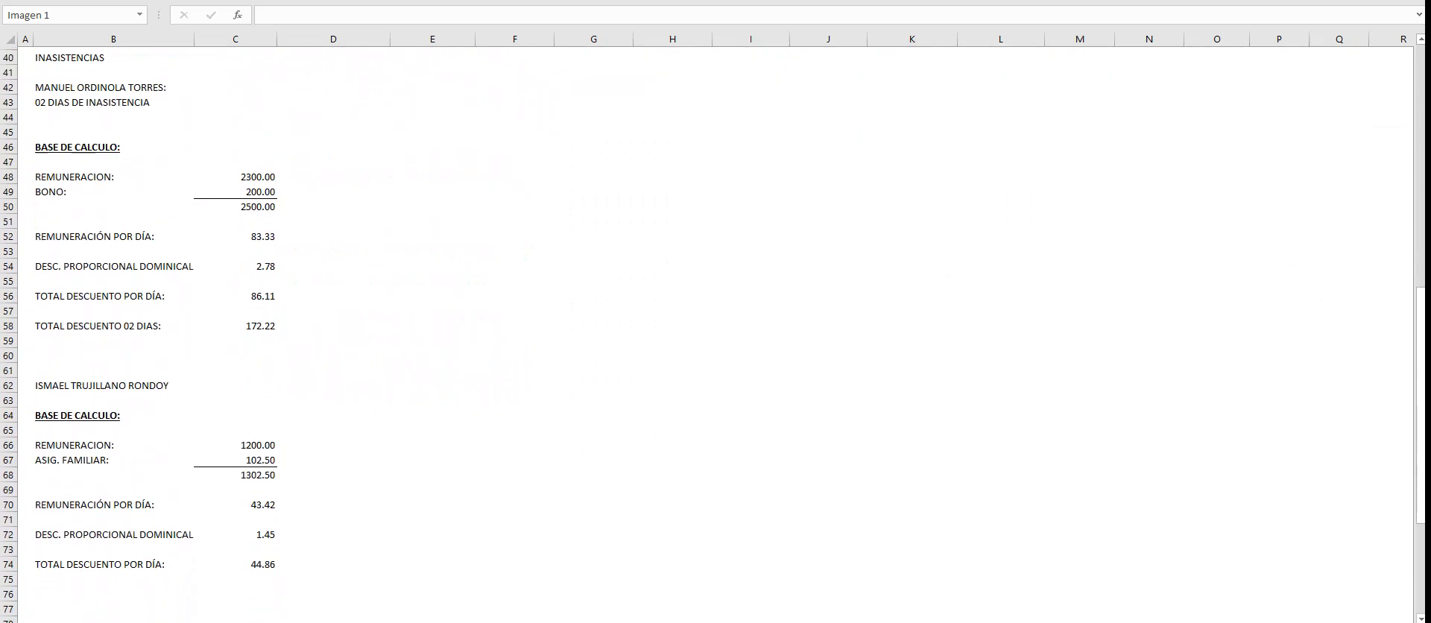
scroll(713, 331, "down", 5)
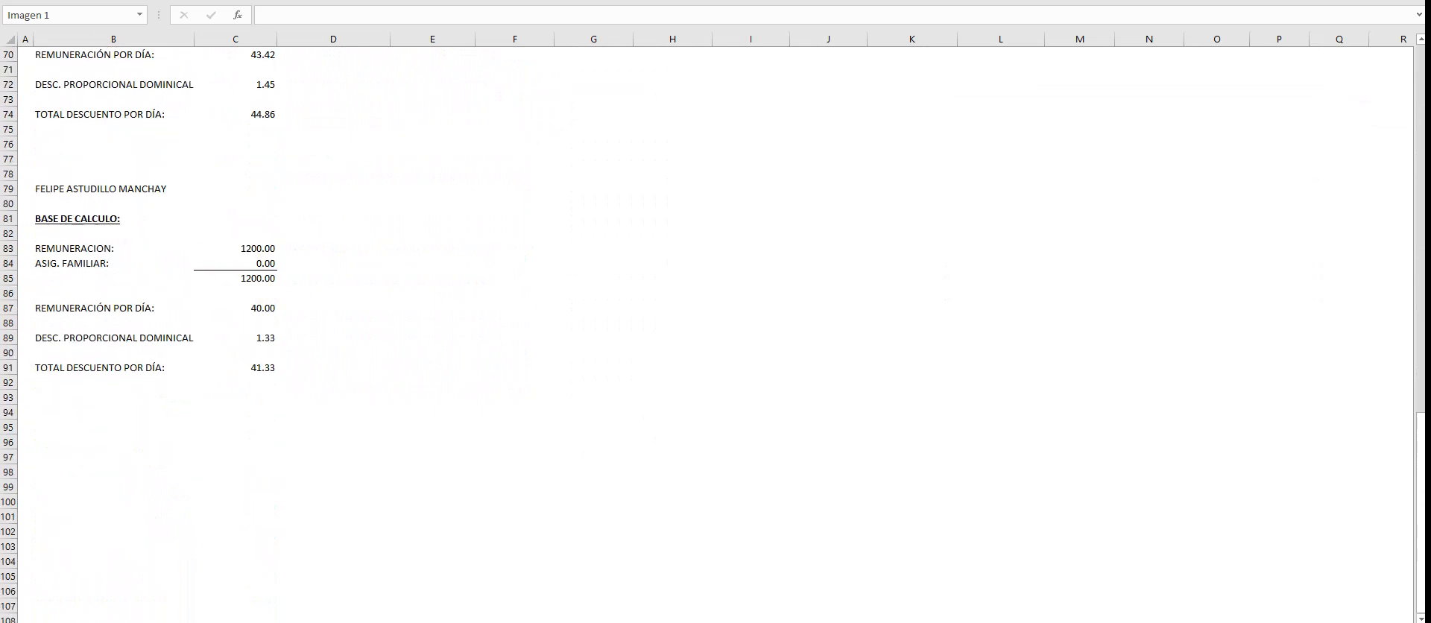
left_click(113, 203)
left_click(113, 189)
key("ctrl+n")
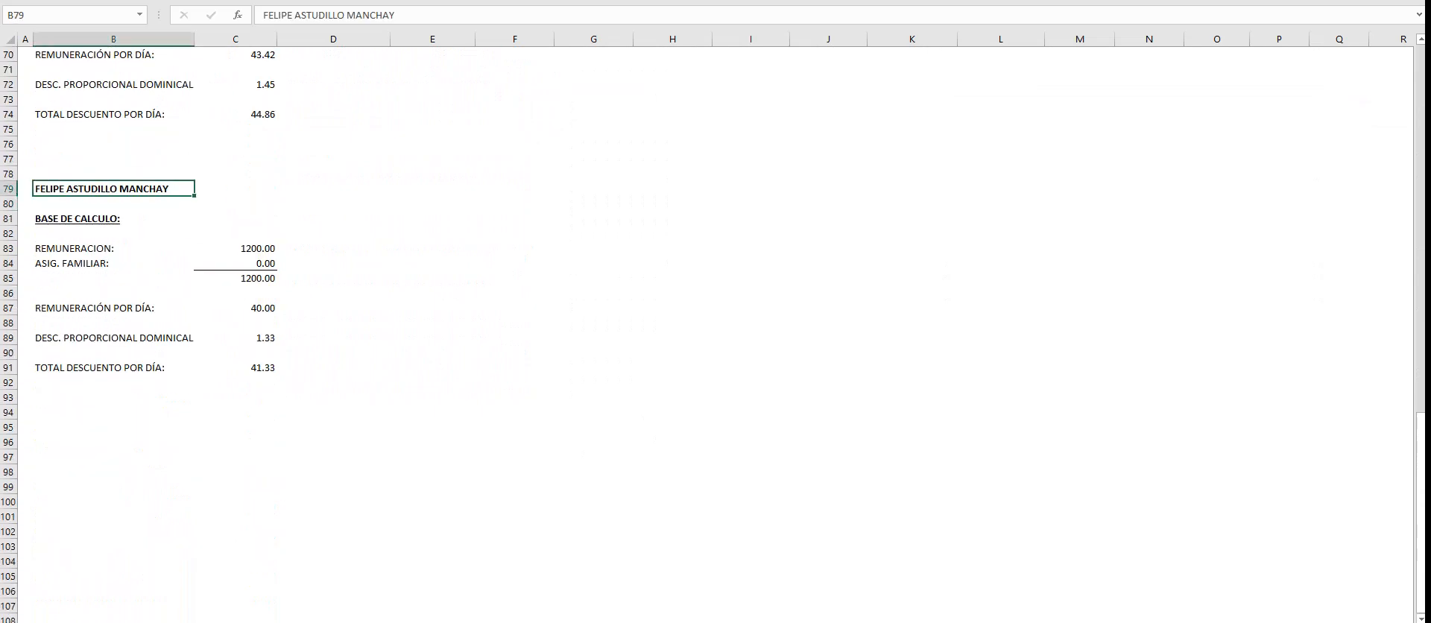
scroll(113, 190, "up", 4)
key("ctrl+s")
- Make the Asistente contable's name in B62 bold and underlined
scroll(113, 189, "up", 3)
left_click(113, 248)
key("ctrl+n")
key("ctrl+s")
left_click(113, 293)
scroll(114, 293, "up", 4)
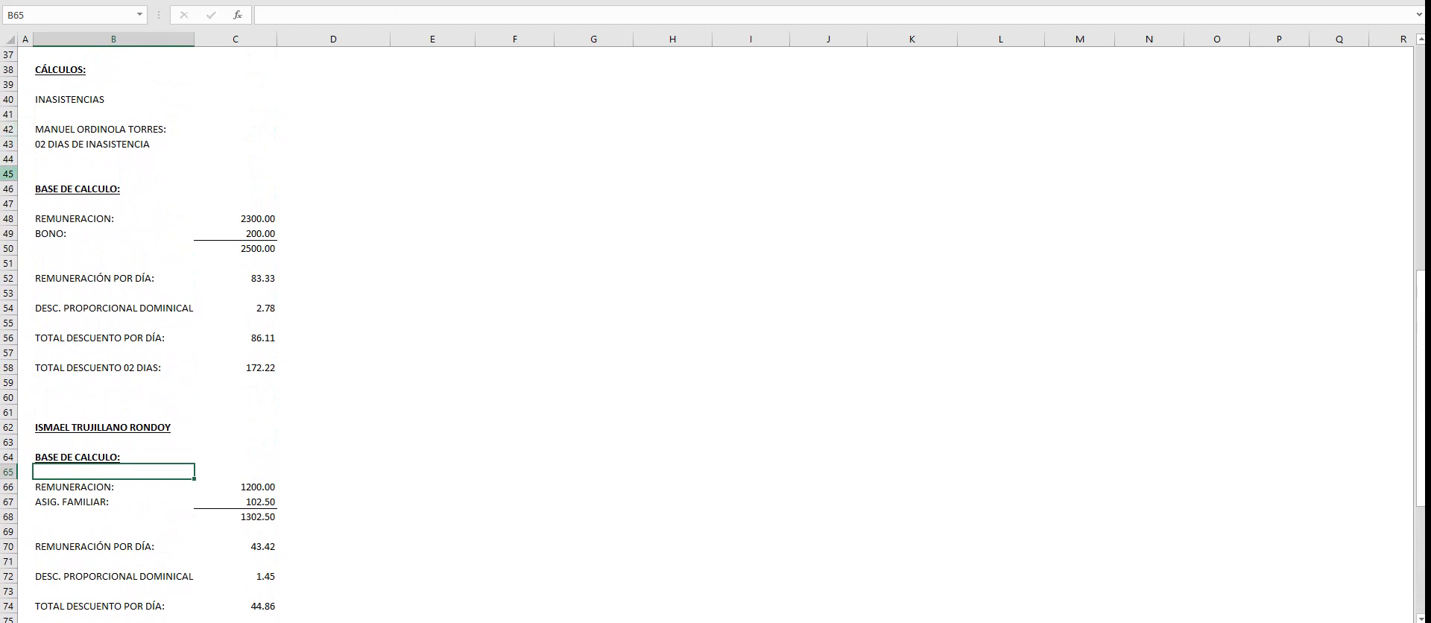
- Delete the empty row 45 above the first BASE DE CALCULO heading
left_click(8, 174)
right_click(8, 174)
left_click(44, 295)
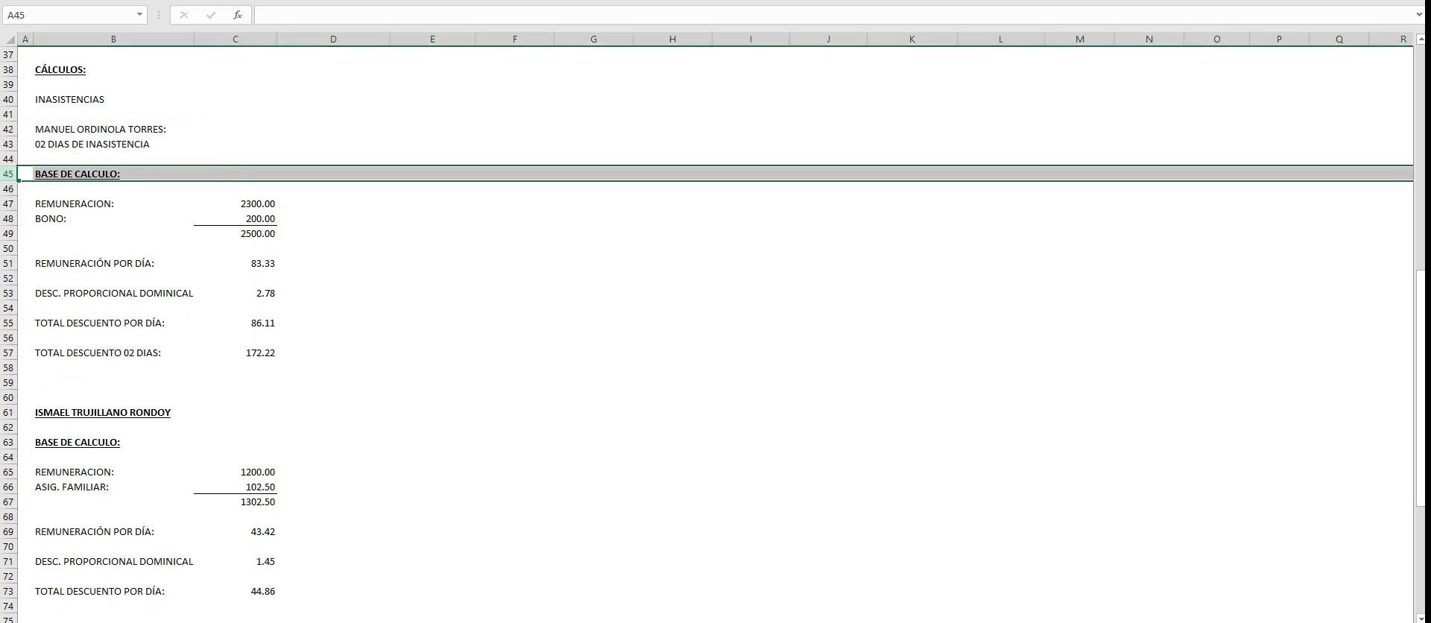
- Make the Contador's name in B42 bold and underlined
left_click(114, 129)
key("ctrl+b")
key("ctrl+u")
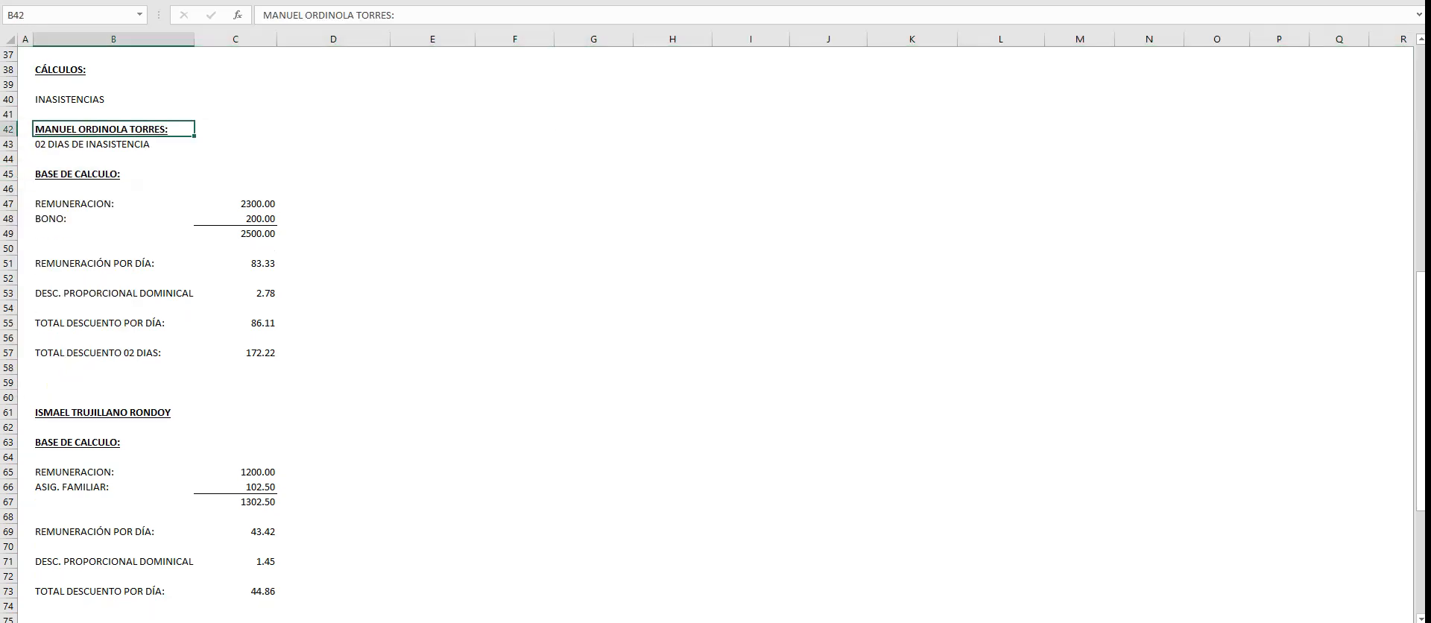
left_click(514, 263)
- Enter the heading "HORAS EXTRAS" in E42 and make it bold and underlined
scroll(514, 263, "up", 3)
left_click(432, 264)
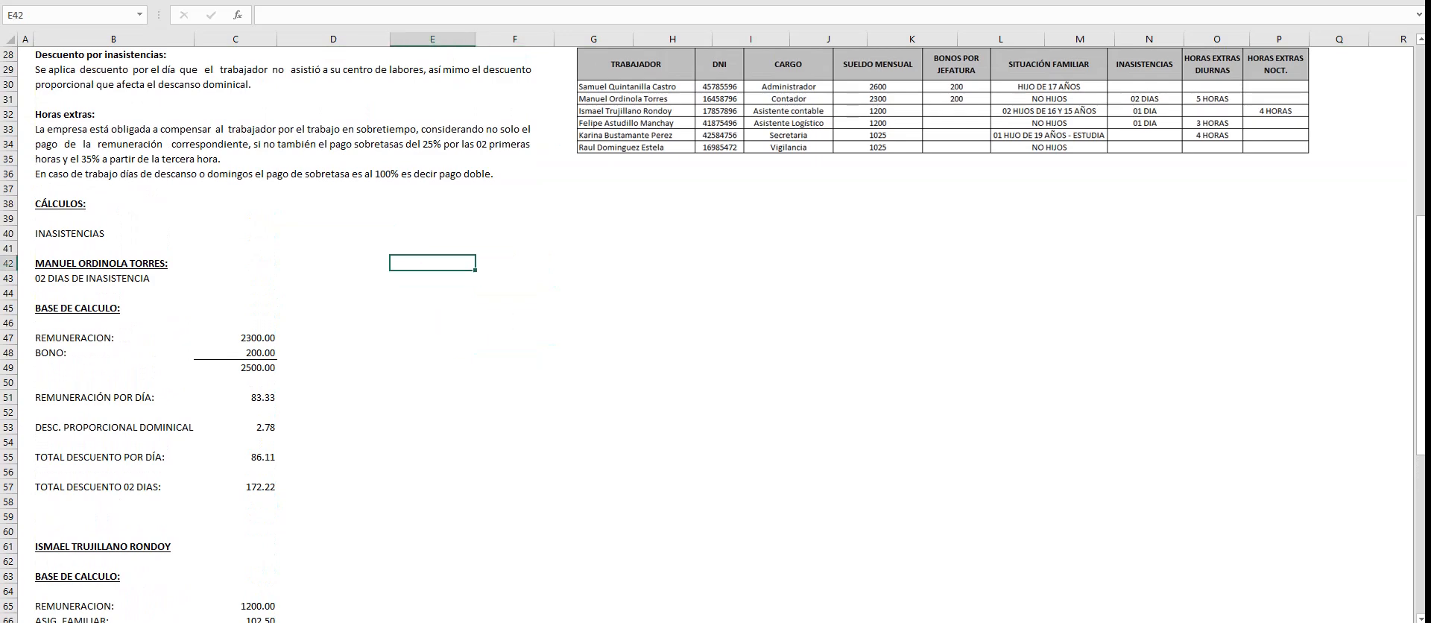
type("HORAS EXTRAS")
key("Return")
key("Up")
key("ctrl+n")
key("ctrl+s")
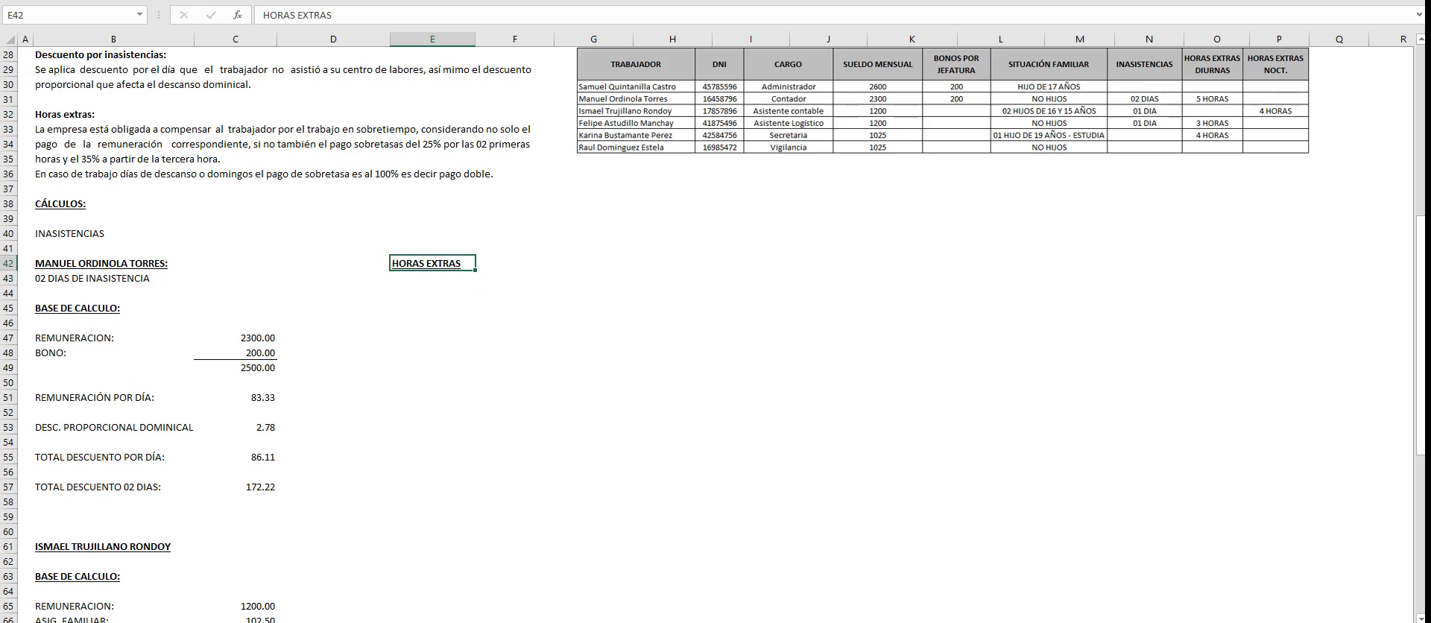
- Shift the worker data picture slightly down and to the right, over about rows 30 to 37
left_click(750, 367)
scroll(750, 367, "down", 15)
scroll(751, 368, "down", 3)
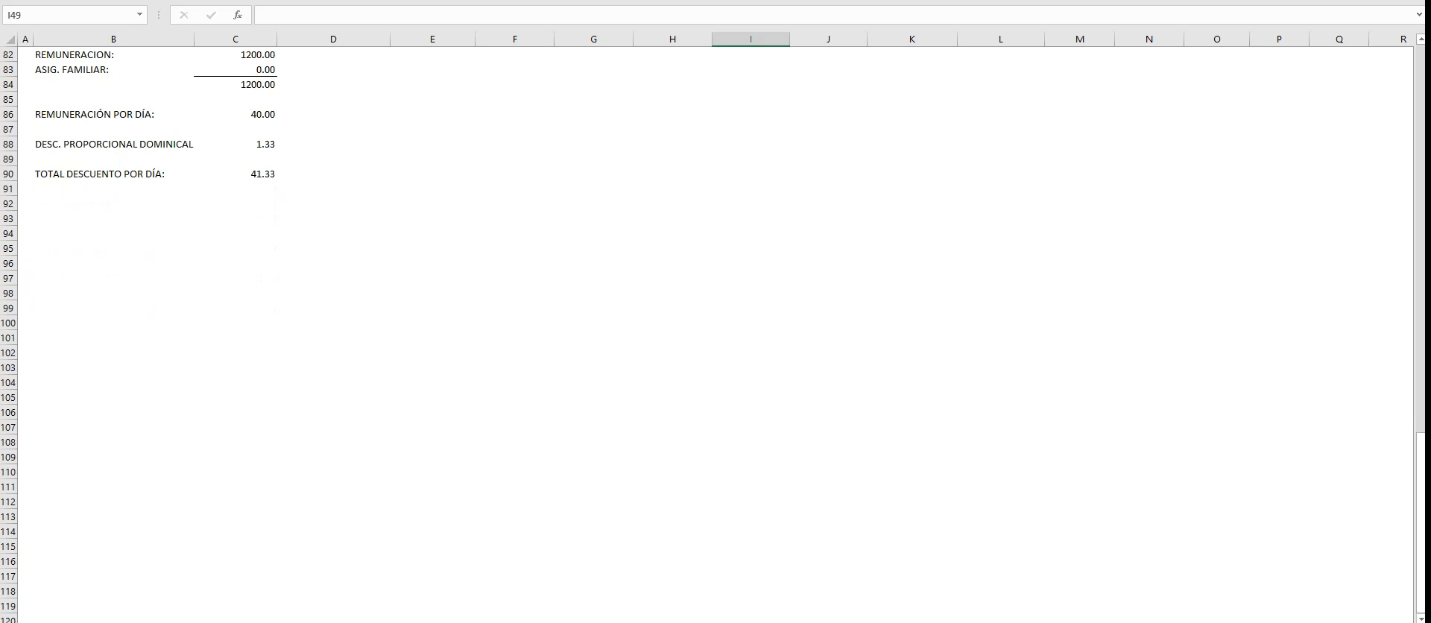
scroll(750, 368, "up", 20)
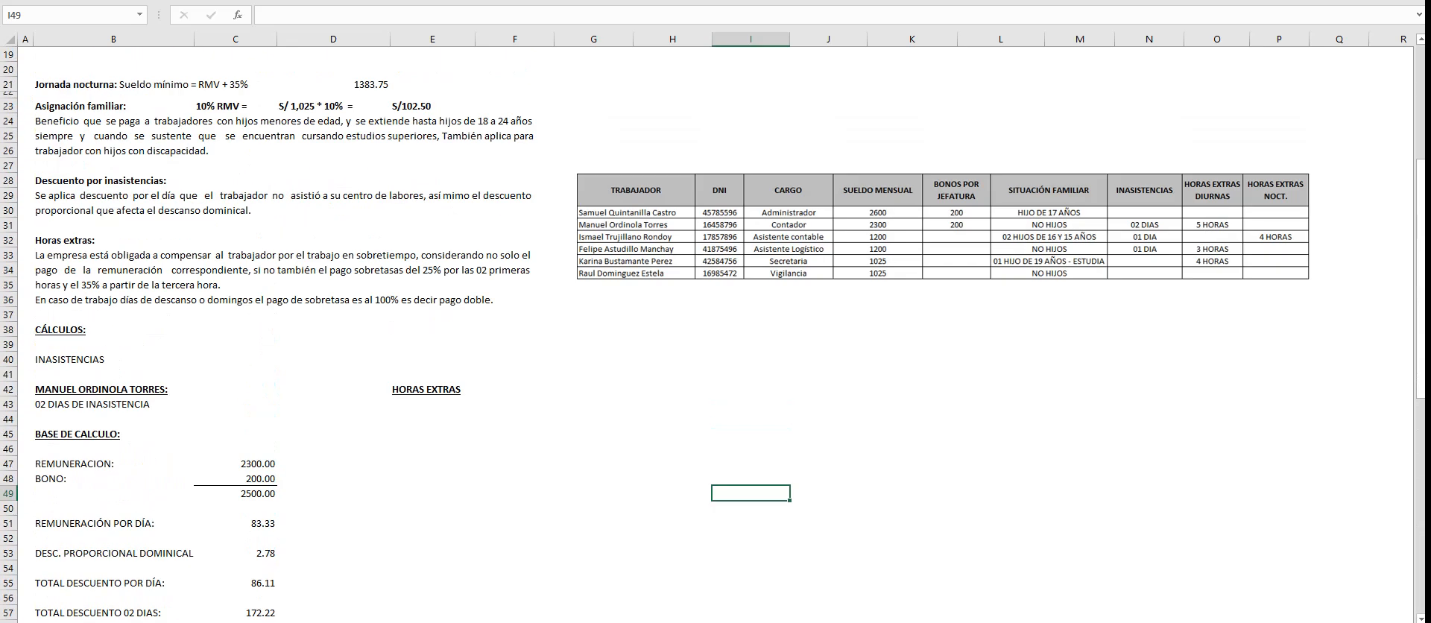
scroll(751, 367, "down", 3)
left_click_drag(790, 231, 808, 262)
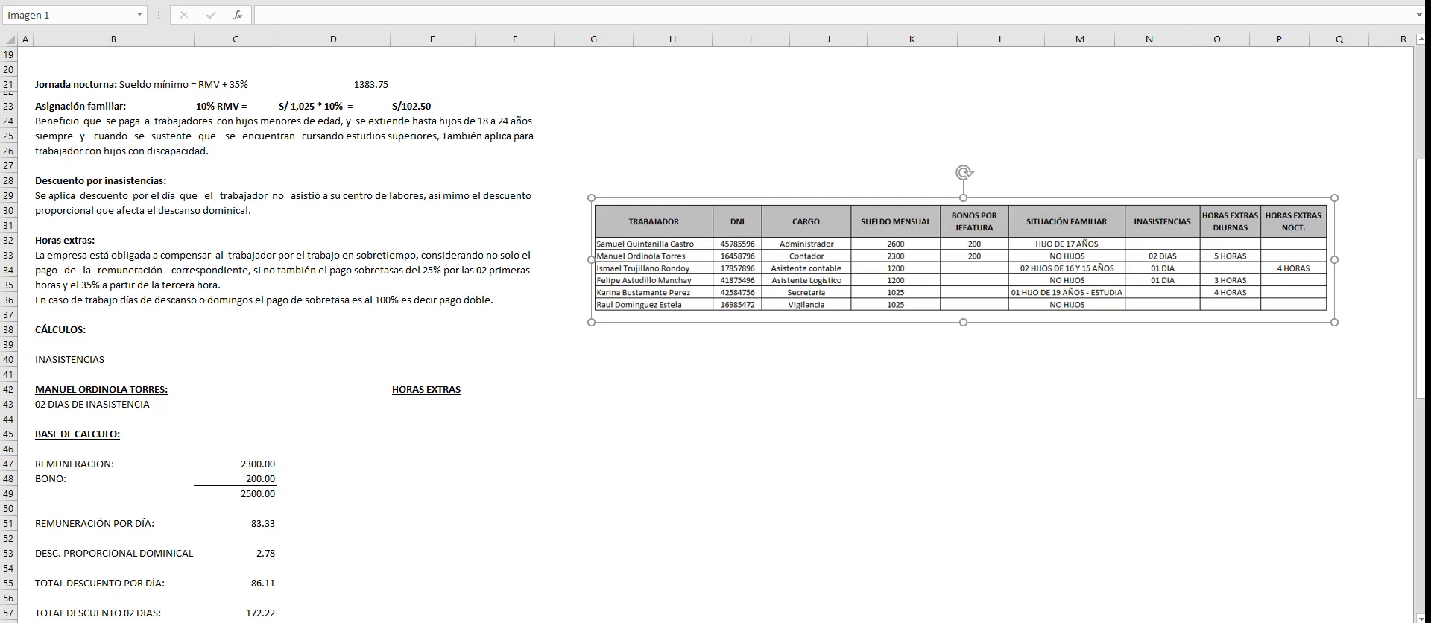
- Enter the Contador's full name in capitals in E45 under HORAS EXTRAS and make it bold and underlined
left_click(432, 434)
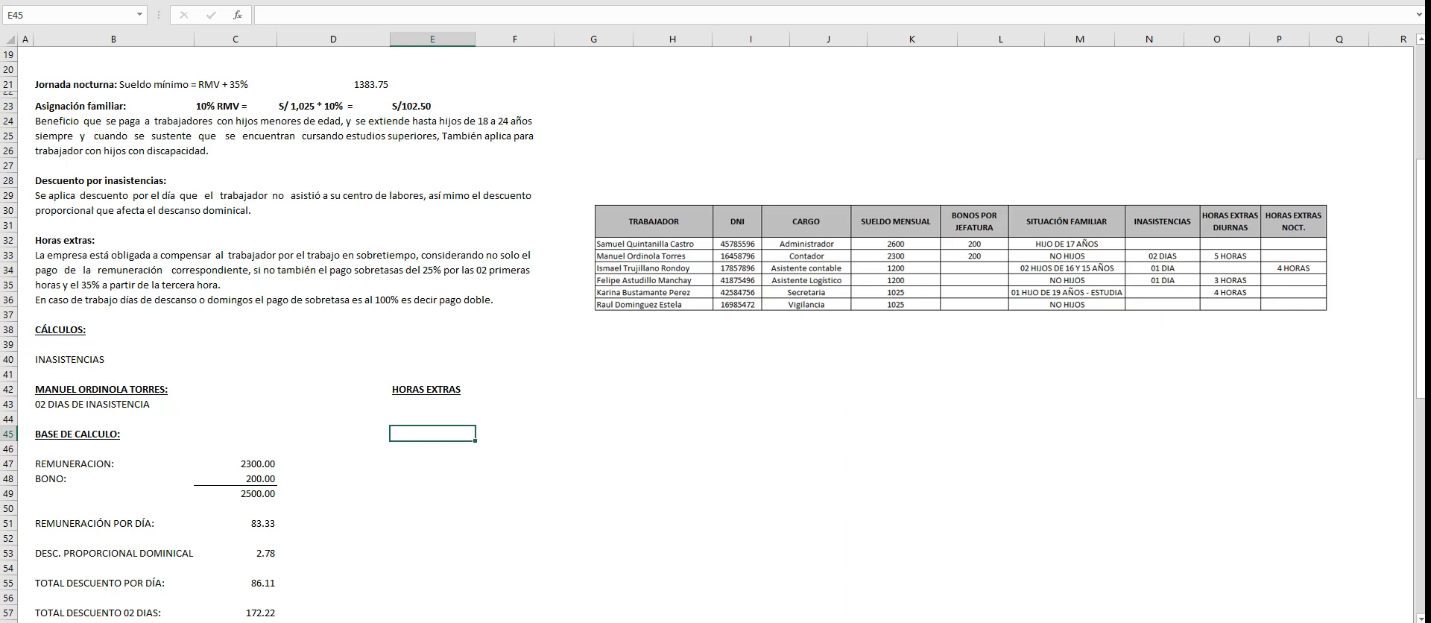
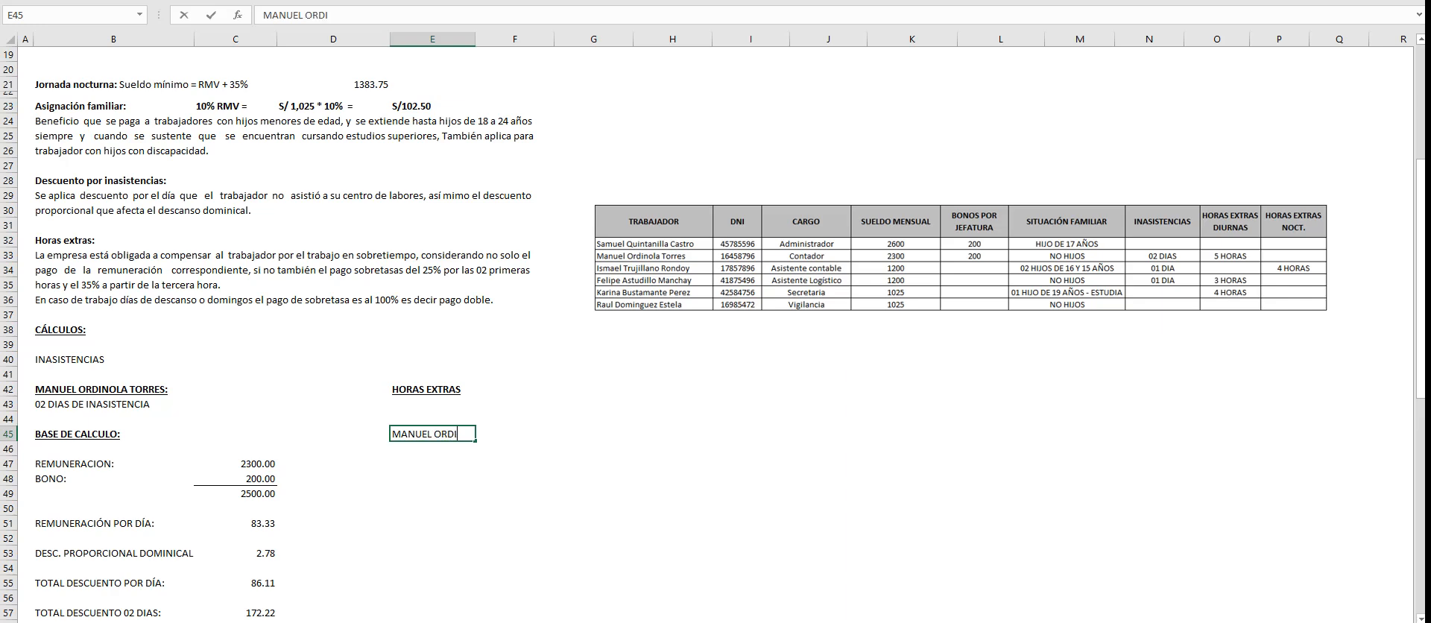
key("Return")
key("Up")
key("ctrl+s")
key("ctrl+n")
key("Down")
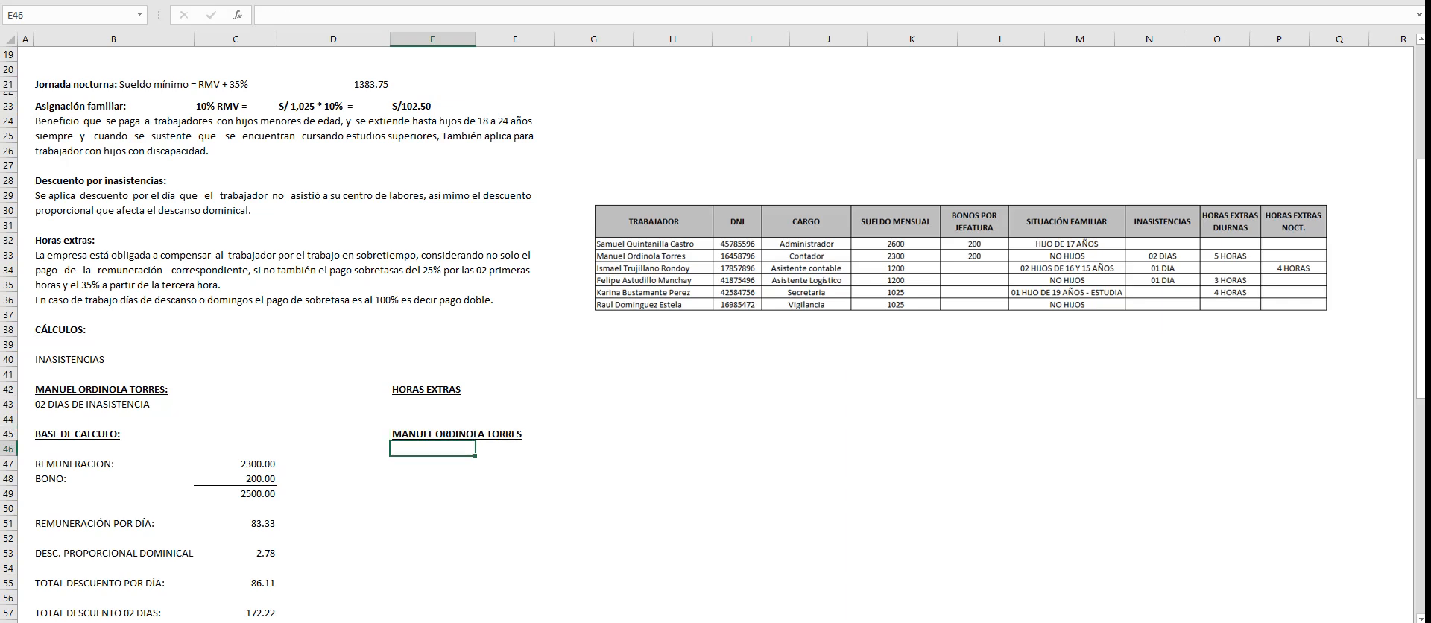
key("Down")
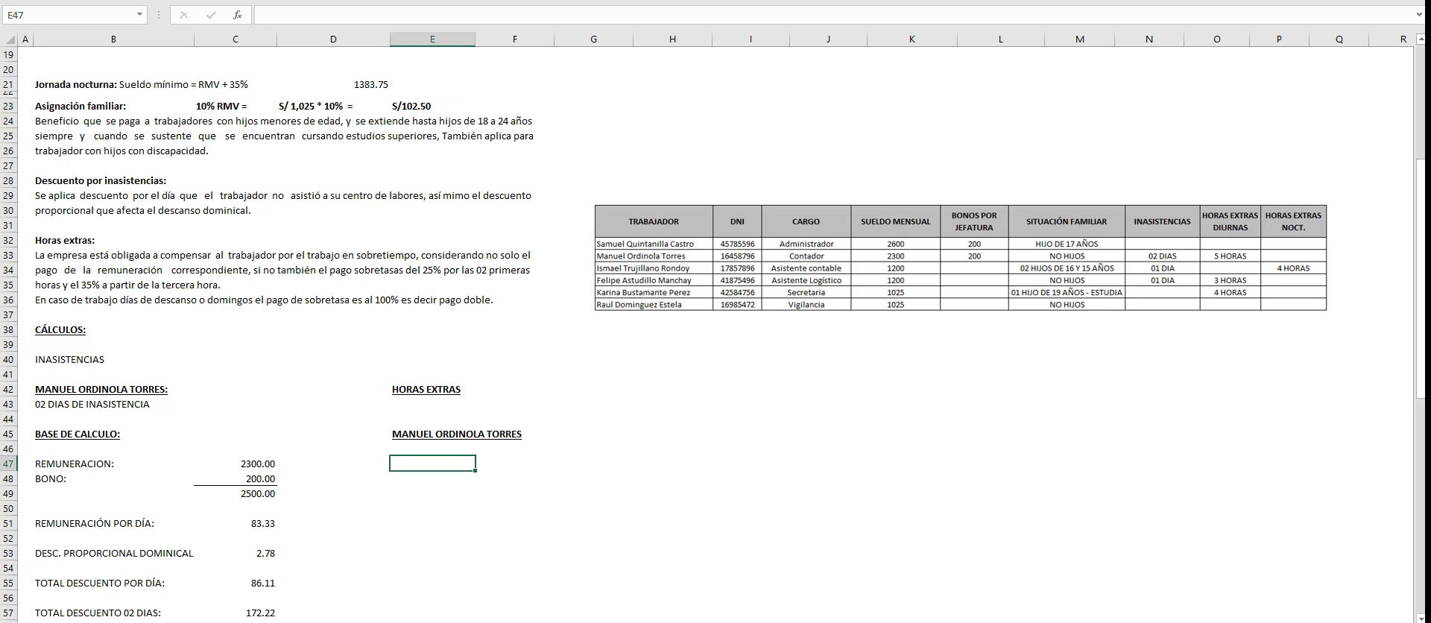
- Enter "05 HORAS" in E46 as the Contador's number of overtime hours
scroll(716, 336, "down", 2)
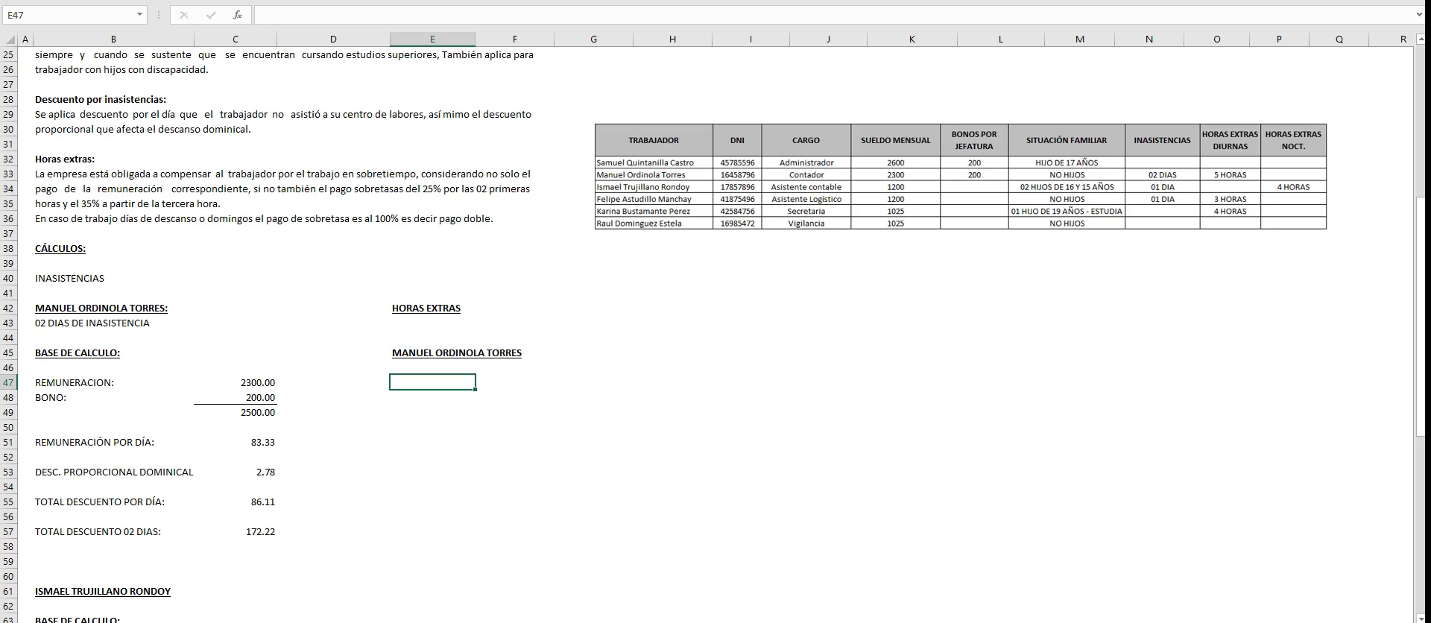
key("Up")
type("05")
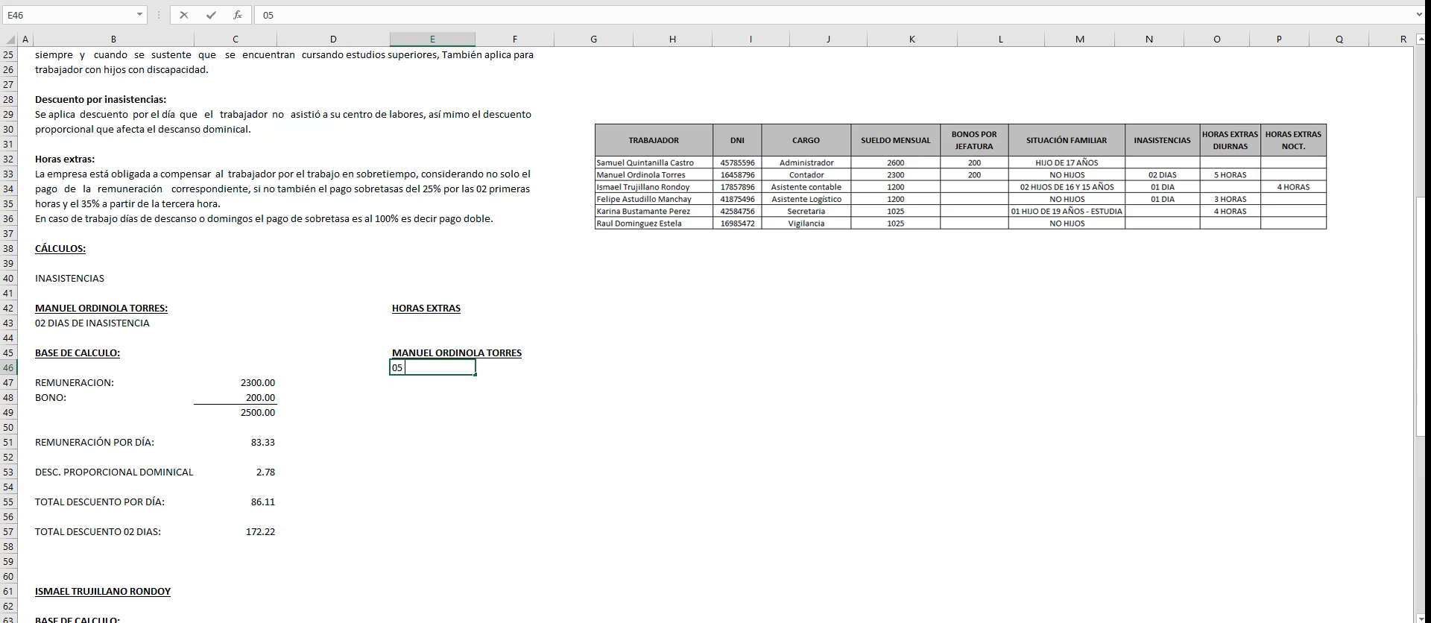
type(" HORAS")
key("Return")
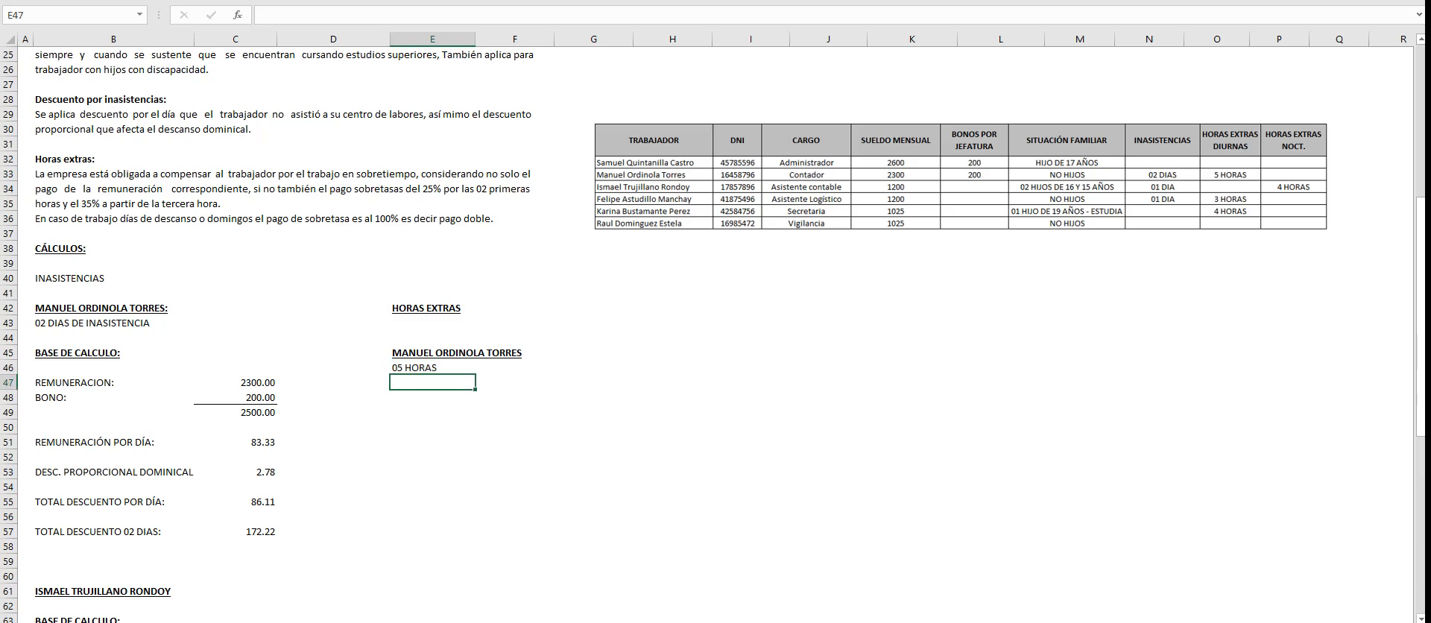
key("Down")
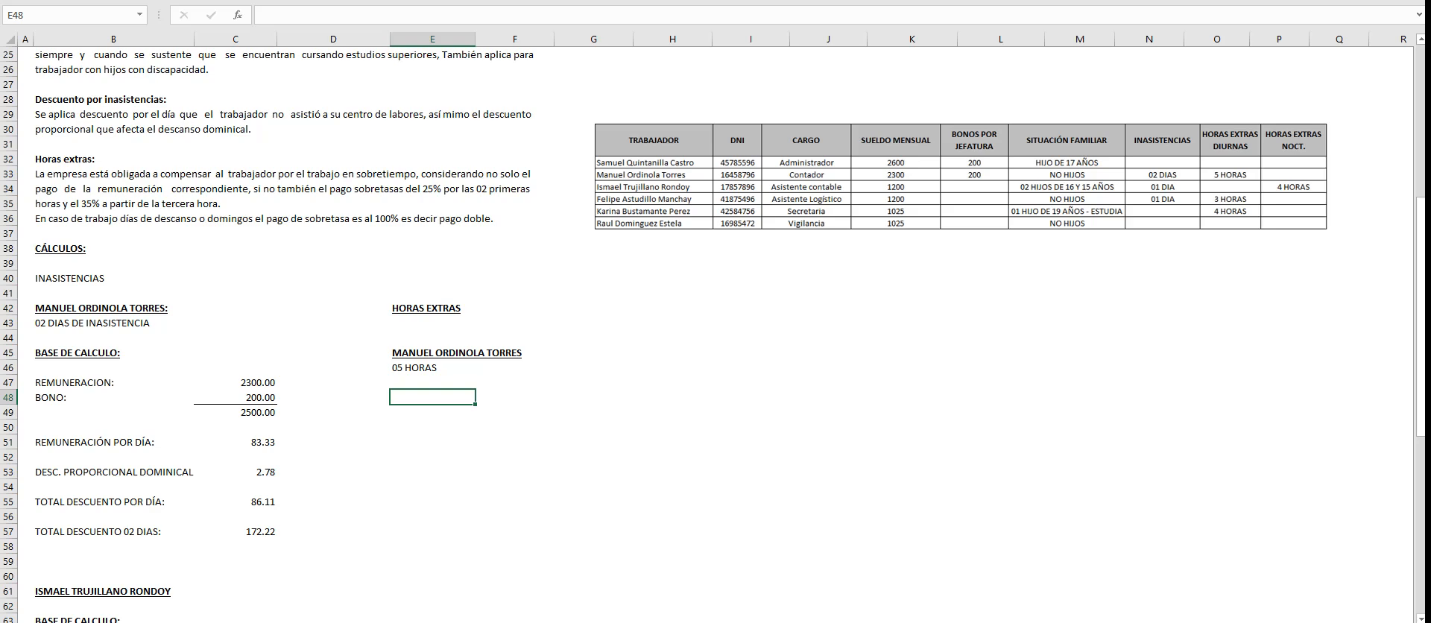
left_click_drag(112, 178, 522, 218)
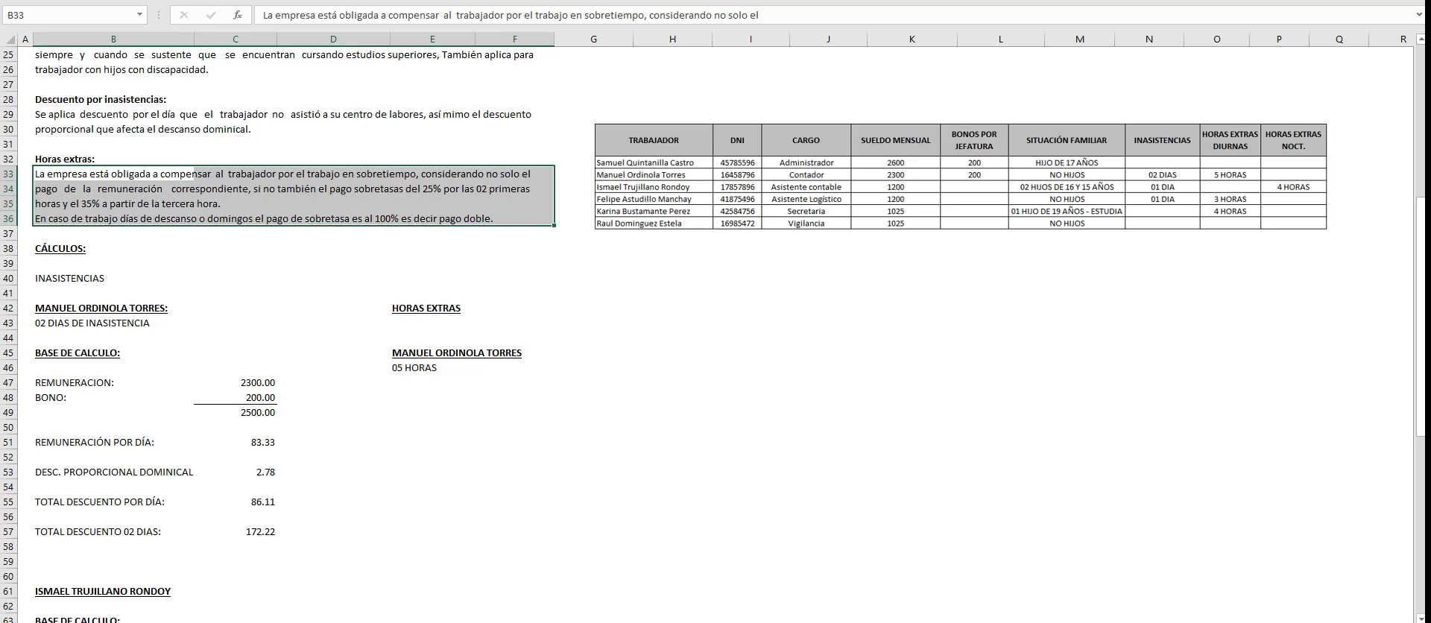
left_click(432, 383)
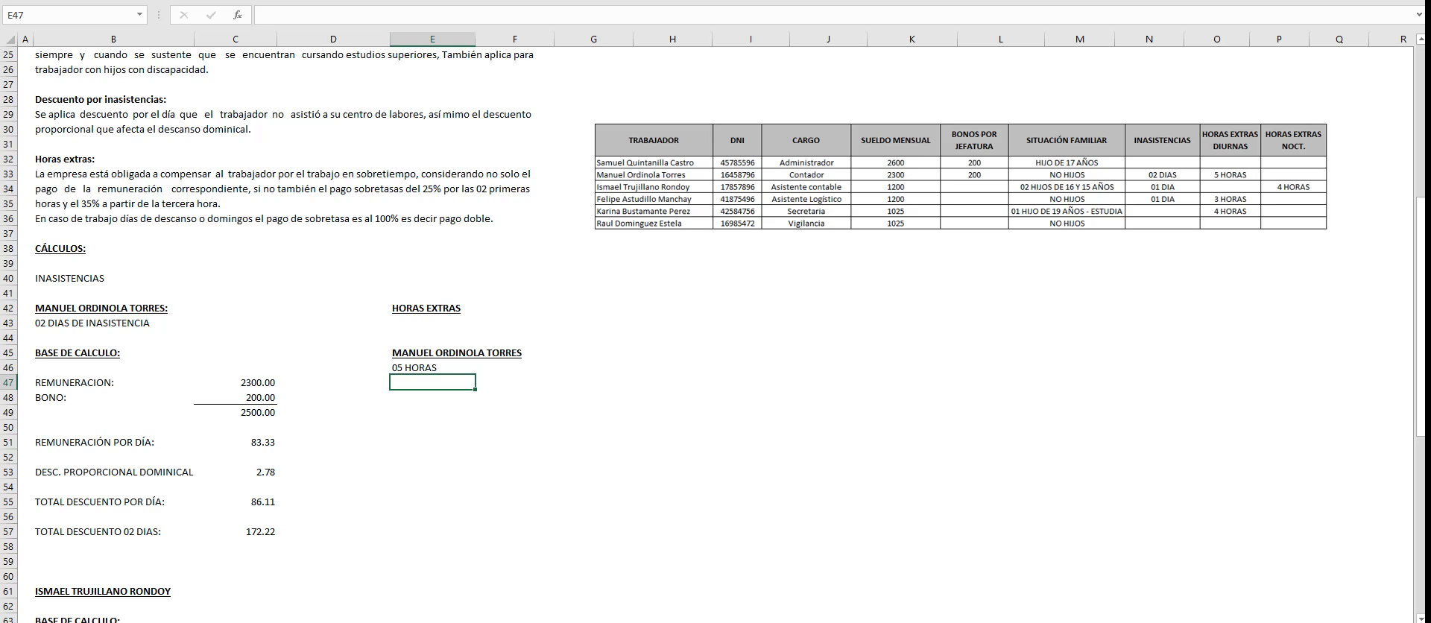
key("Down")
key("Down")
key("Up")
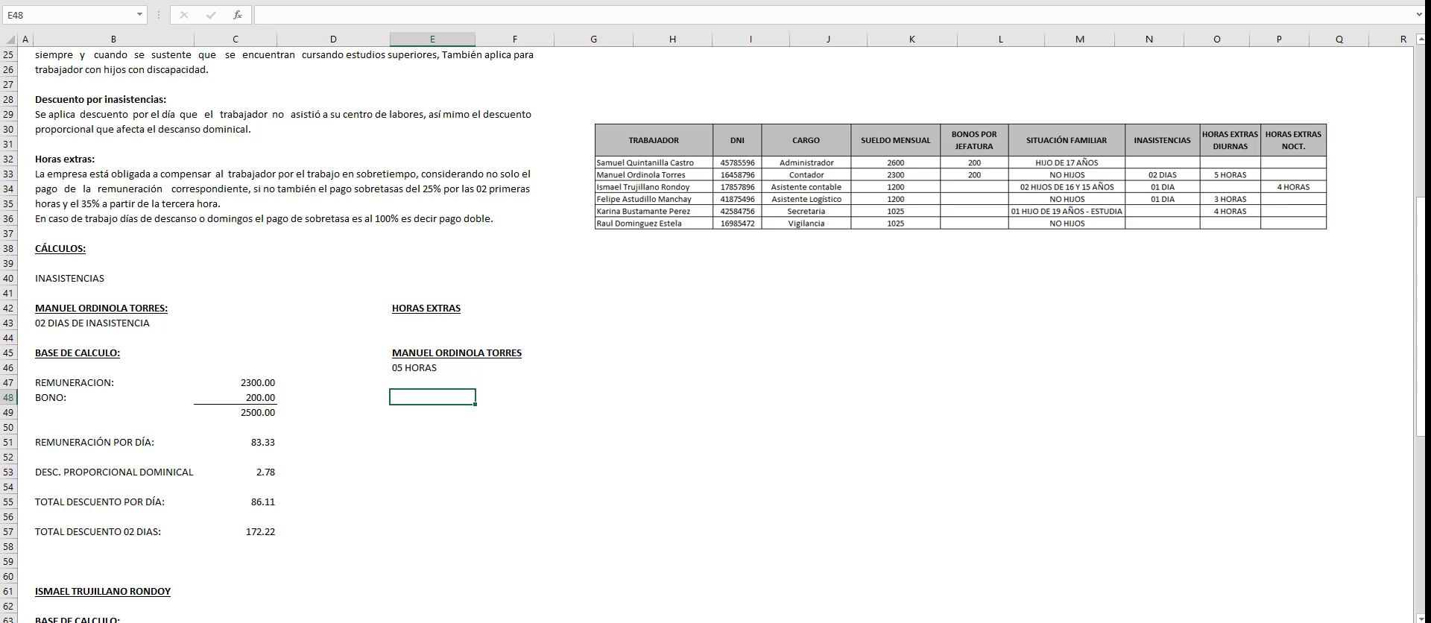
type("SUELDO POR HJO")
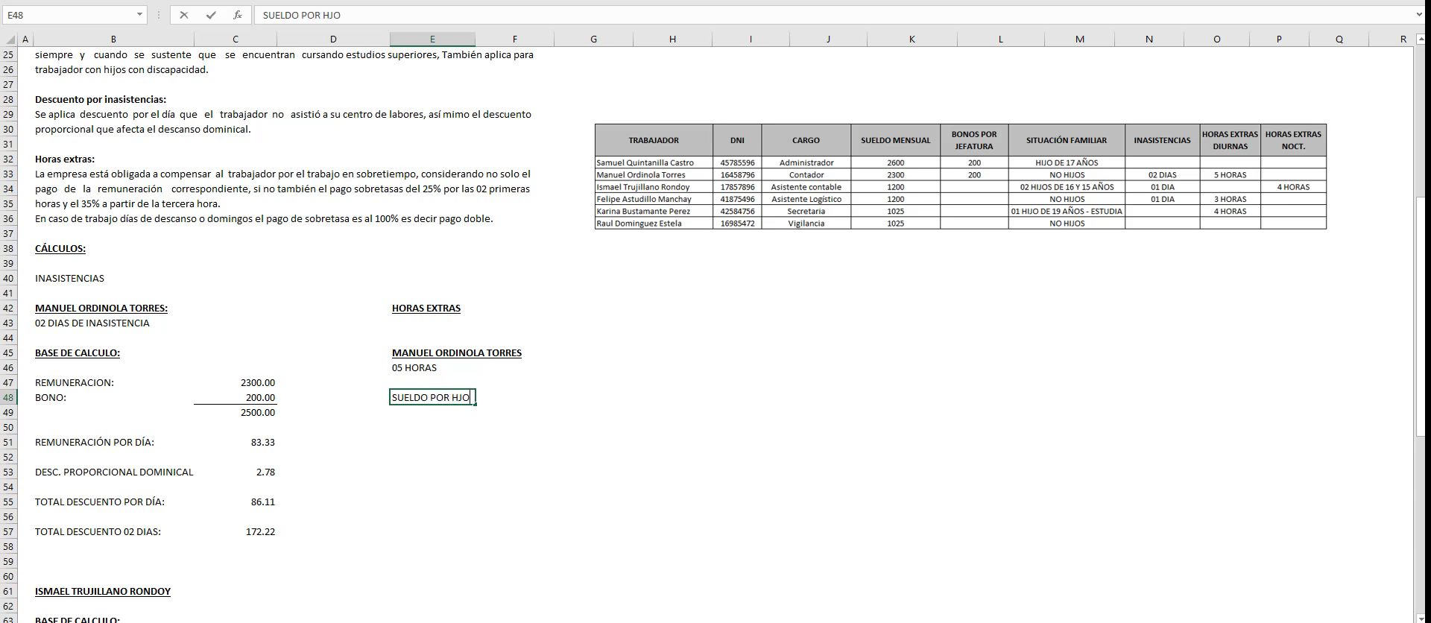
key("BackSpace")
key("BackSpace")
key("BackSpace")
key("BackSpace")
key("BackSpace")
key("BackSpace")
key("BackSpace")
key("BackSpace")
key("BackSpace")
key("BackSpace")
key("BackSpace")
key("BackSpace")
key("BackSpace")
key("BackSpace")
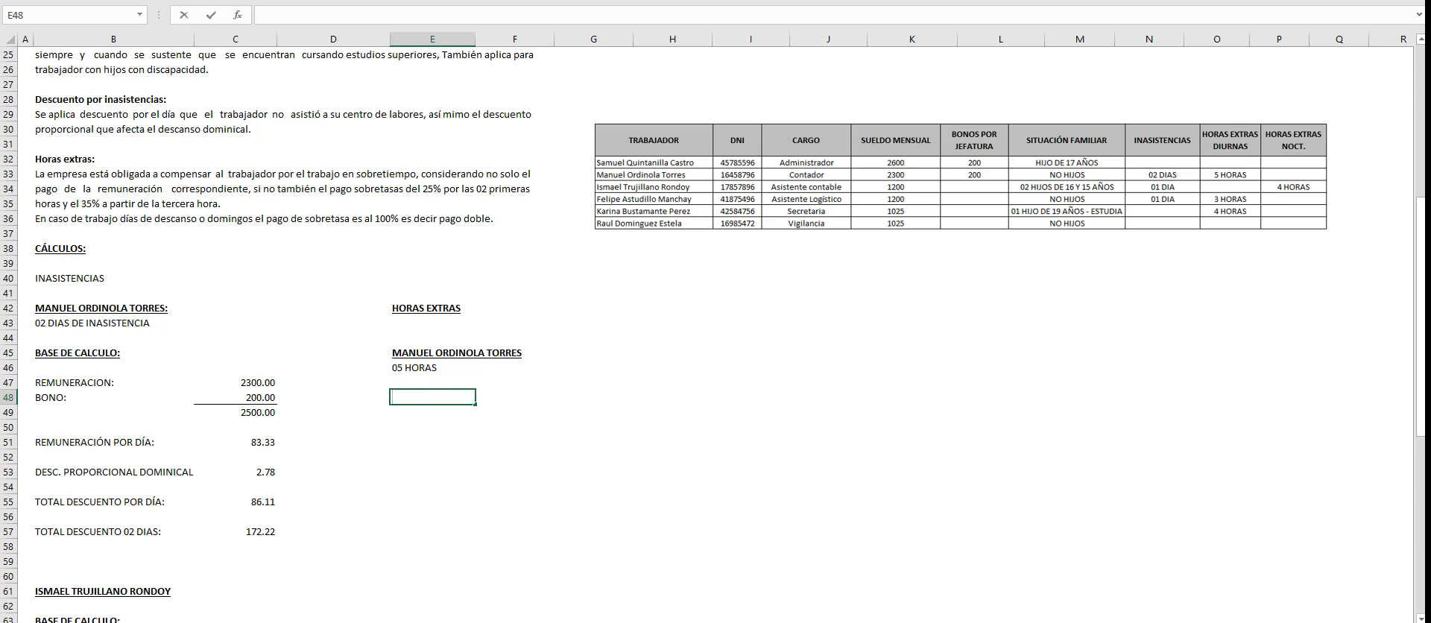
- Copy the Contador's BASE DE CALCULO block from B45:C49 to the overtime section starting at E48
left_click_drag(74, 353, 264, 412)
key("ctrl+c")
left_click(432, 398)
key("ctrl+v")
key("Escape")
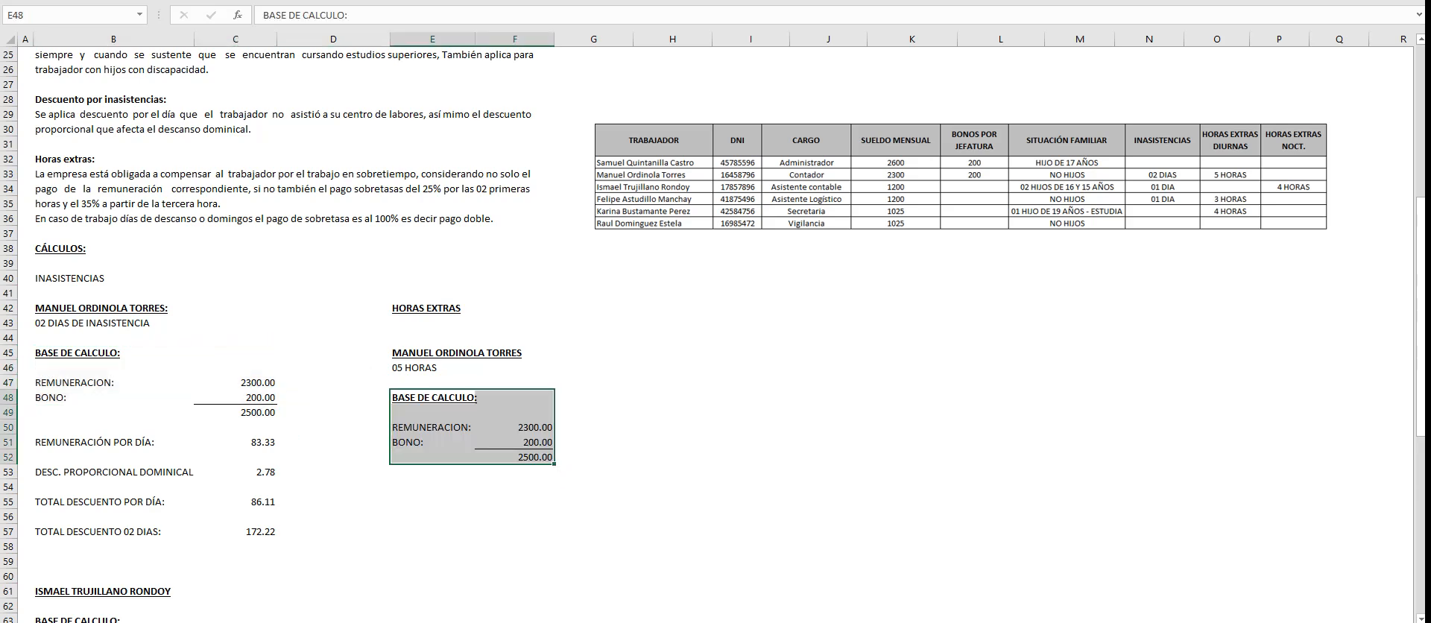
left_click(432, 442)
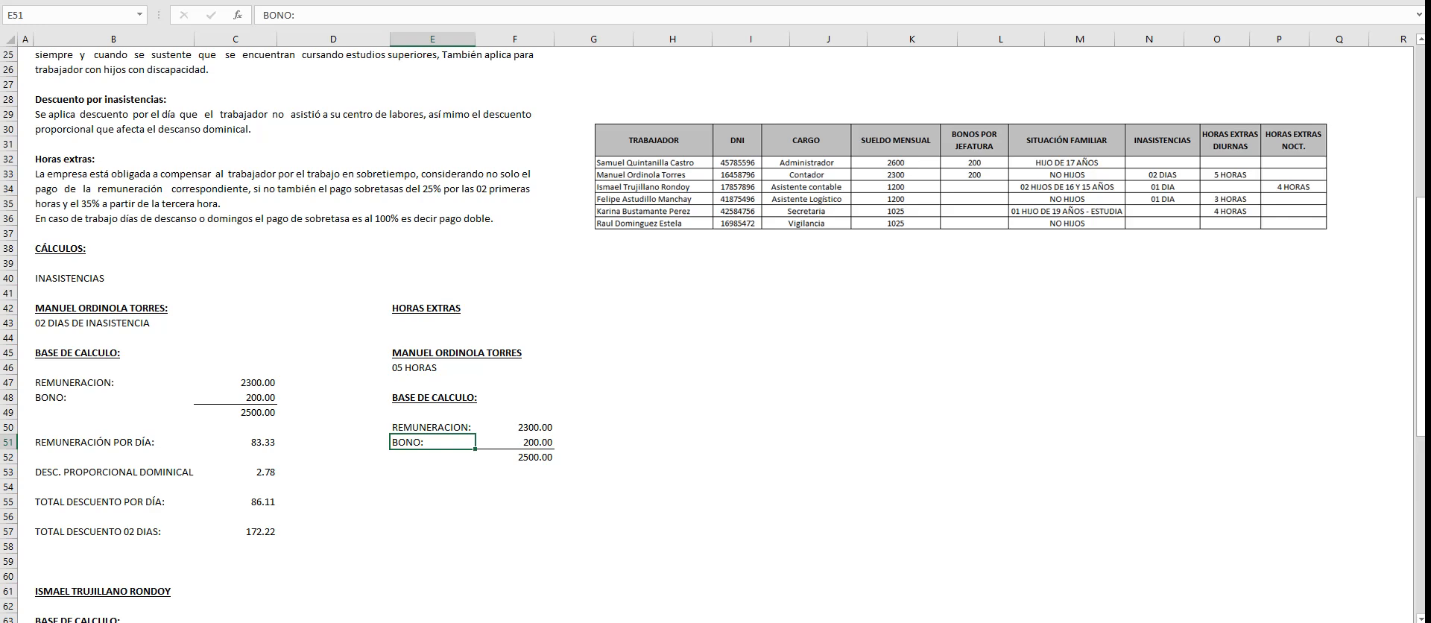
- Label E54 "SUELDO POR DIA:" and calculate the daily pay in F54 as F52/30
left_click(432, 487)
type("SUELDO")
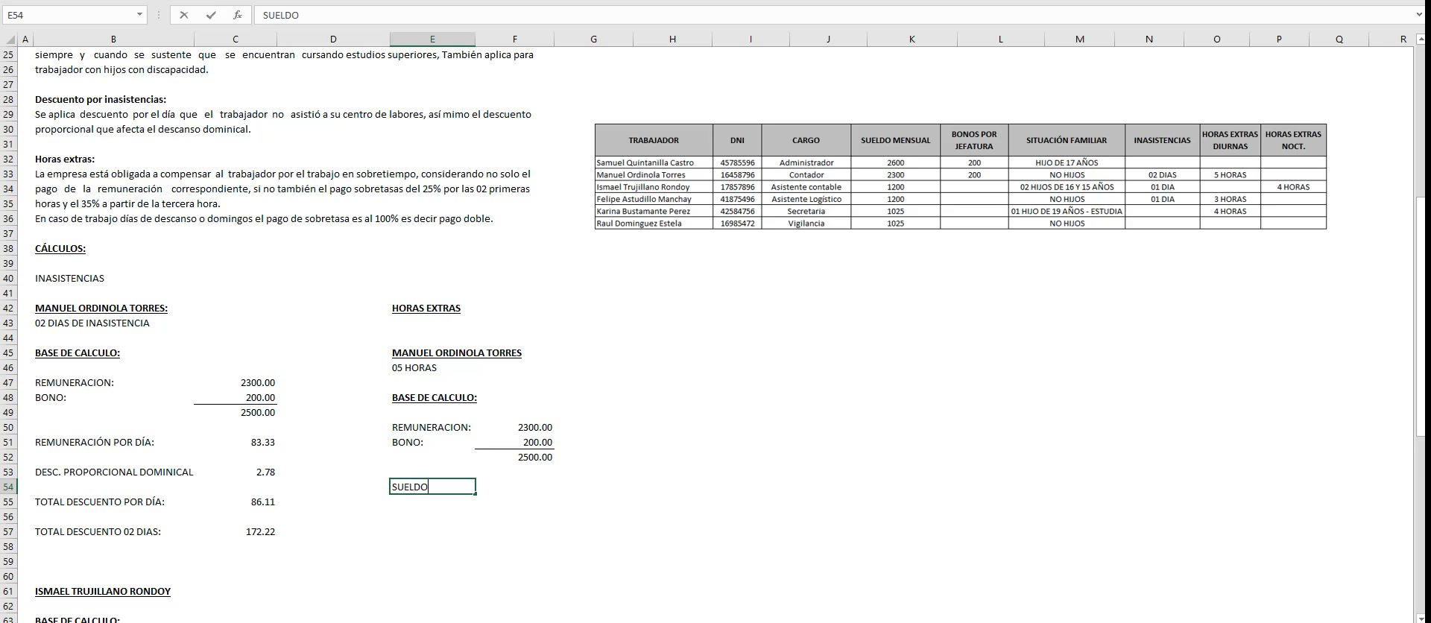
type(" POR DIA:")
key("Tab")
type("+")
key("Up")
key("Up")
type("/30")
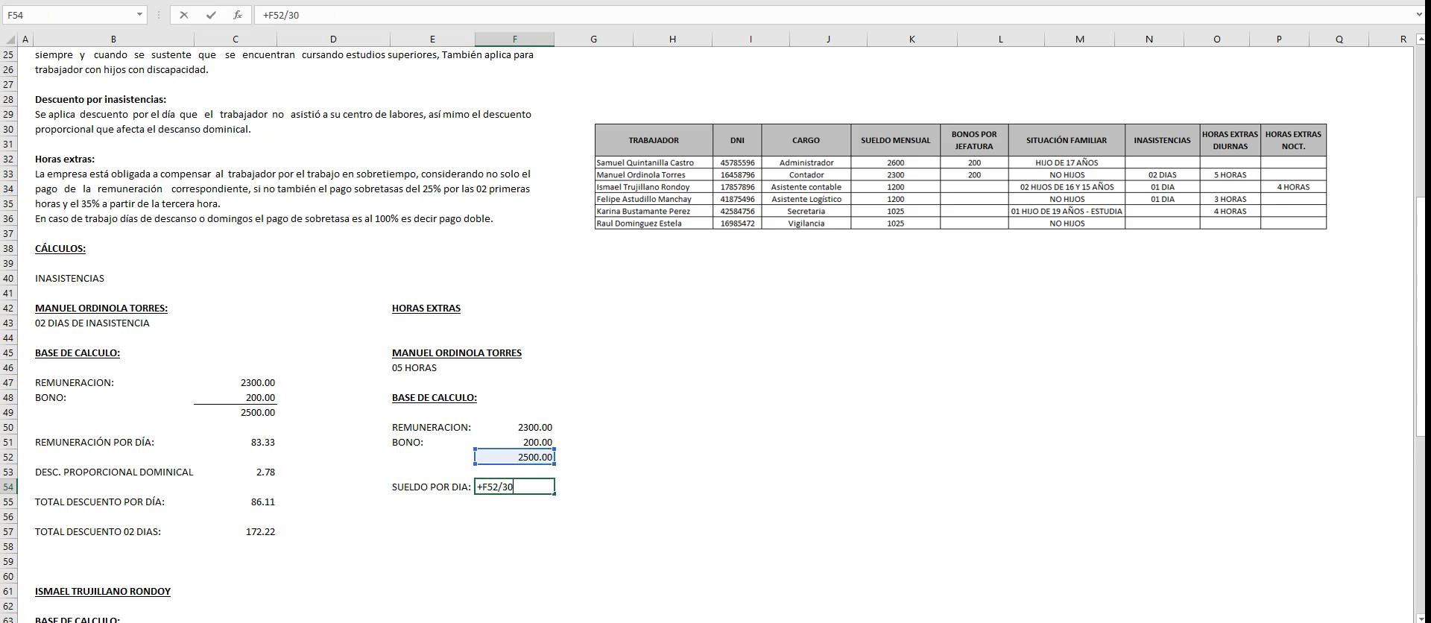
key("Return")
key("Up")
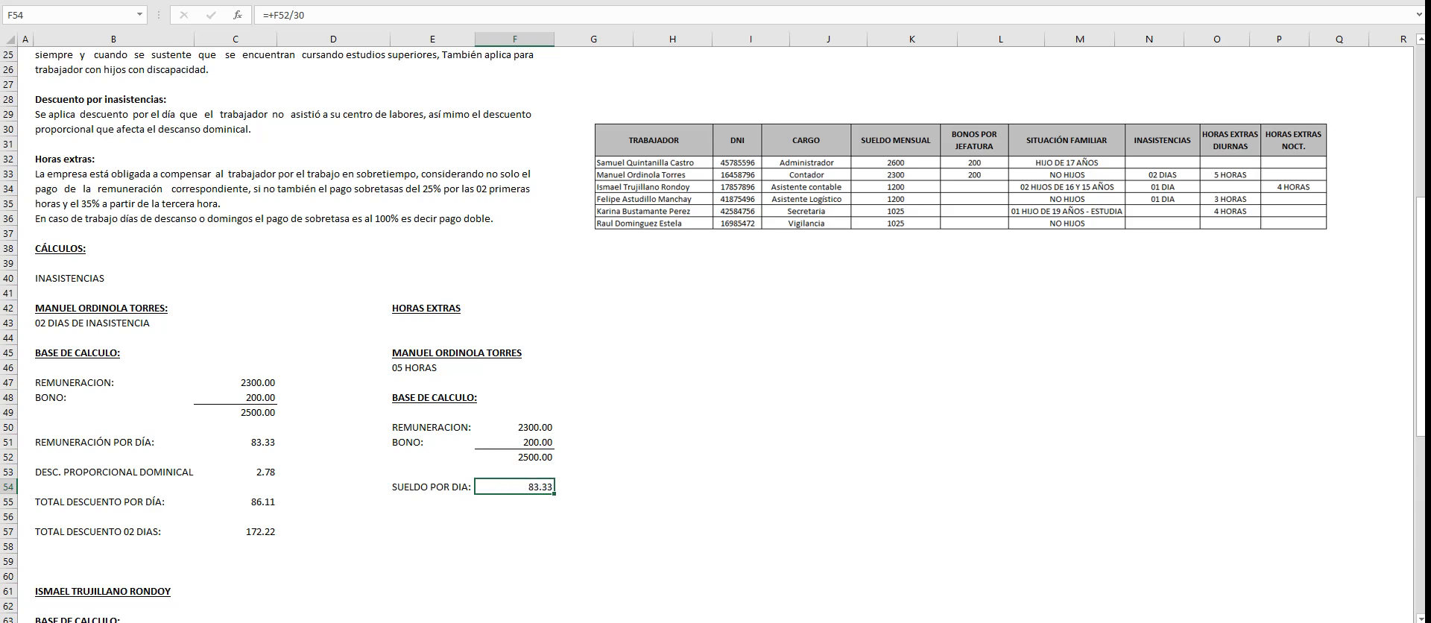
- Label E55 "SUELDO POR HORA:" and reduce its font size so the text fits the column
left_click(433, 501)
type("SUELDO POR ")
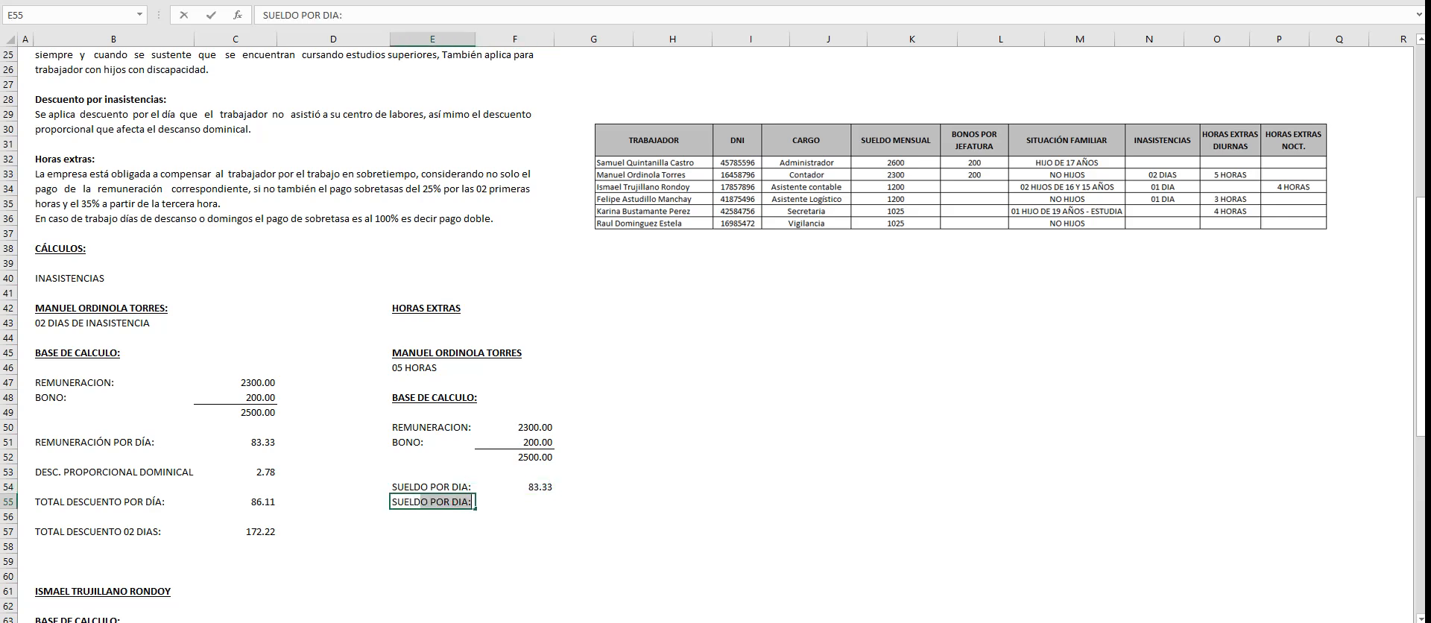
type("HORA:")
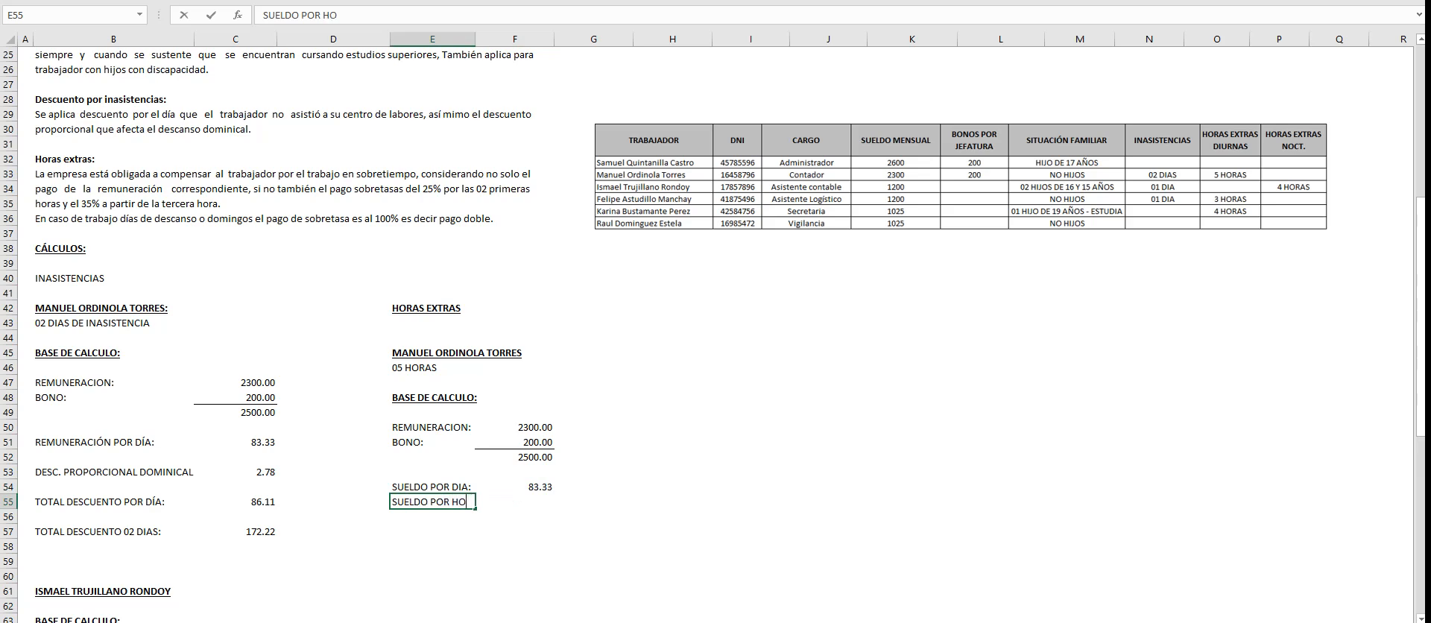
key("Tab")
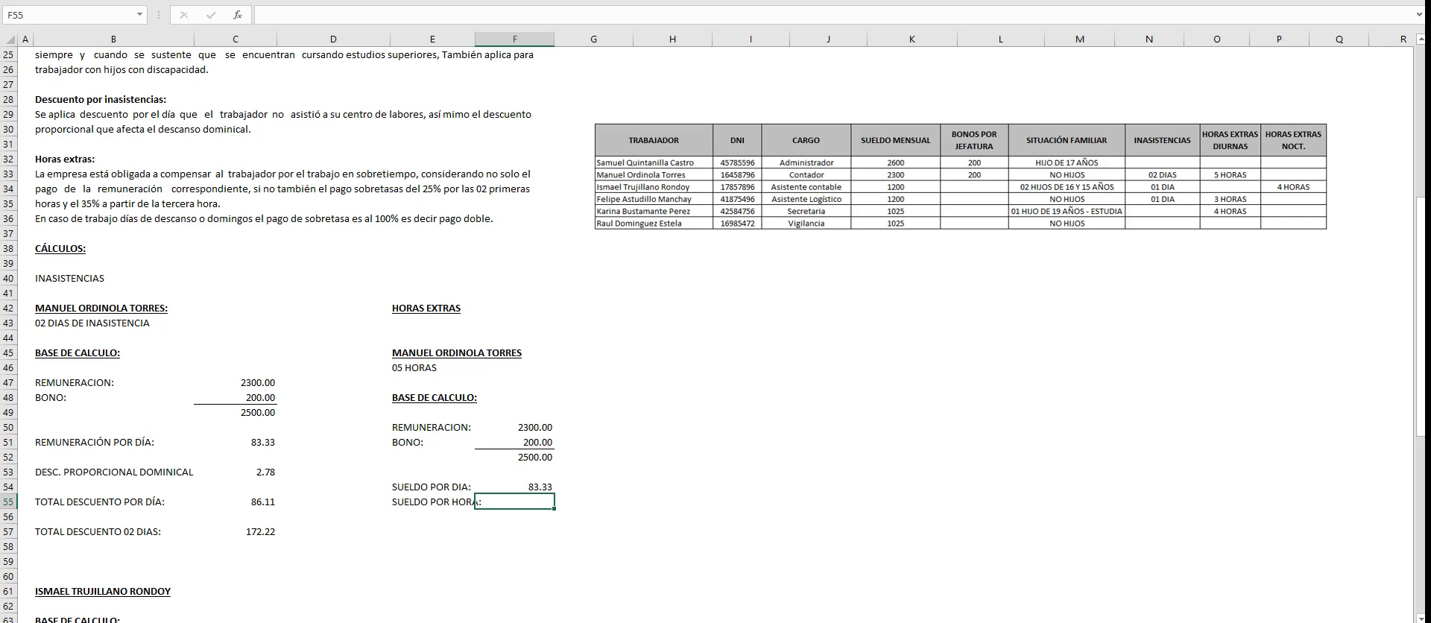
left_click(433, 502)
left_click(230, 0)
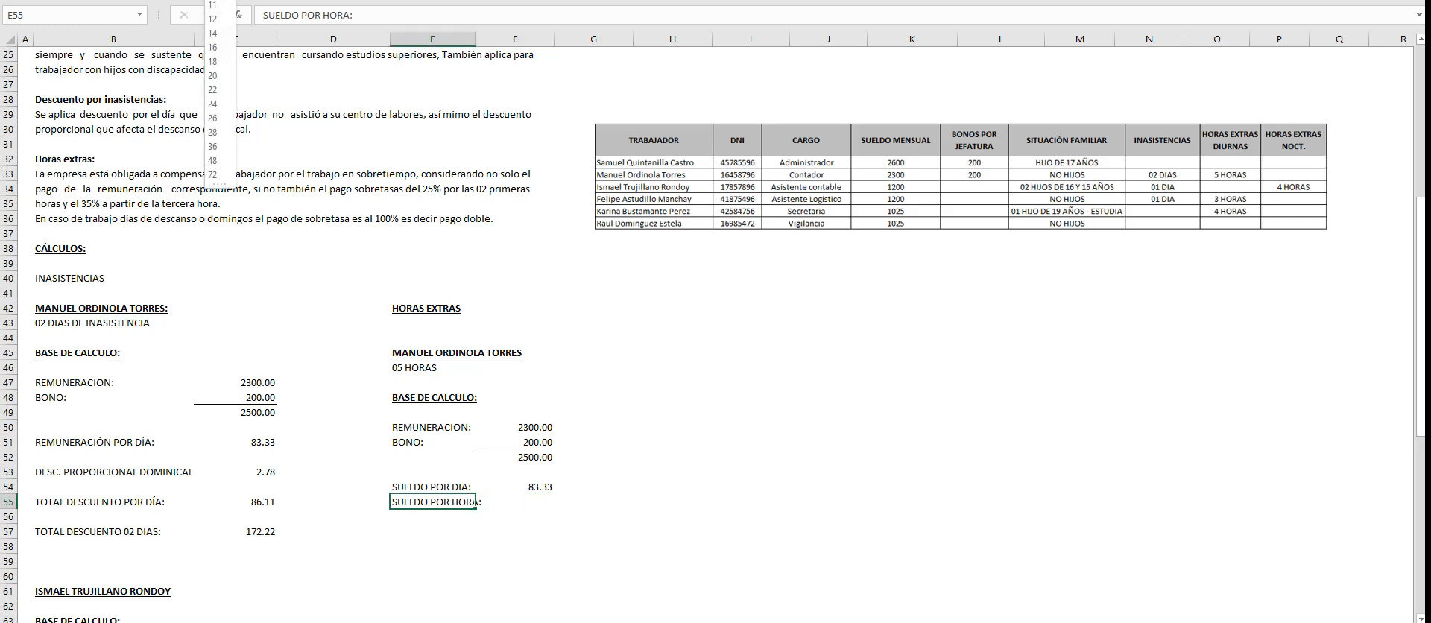
left_click(214, 0)
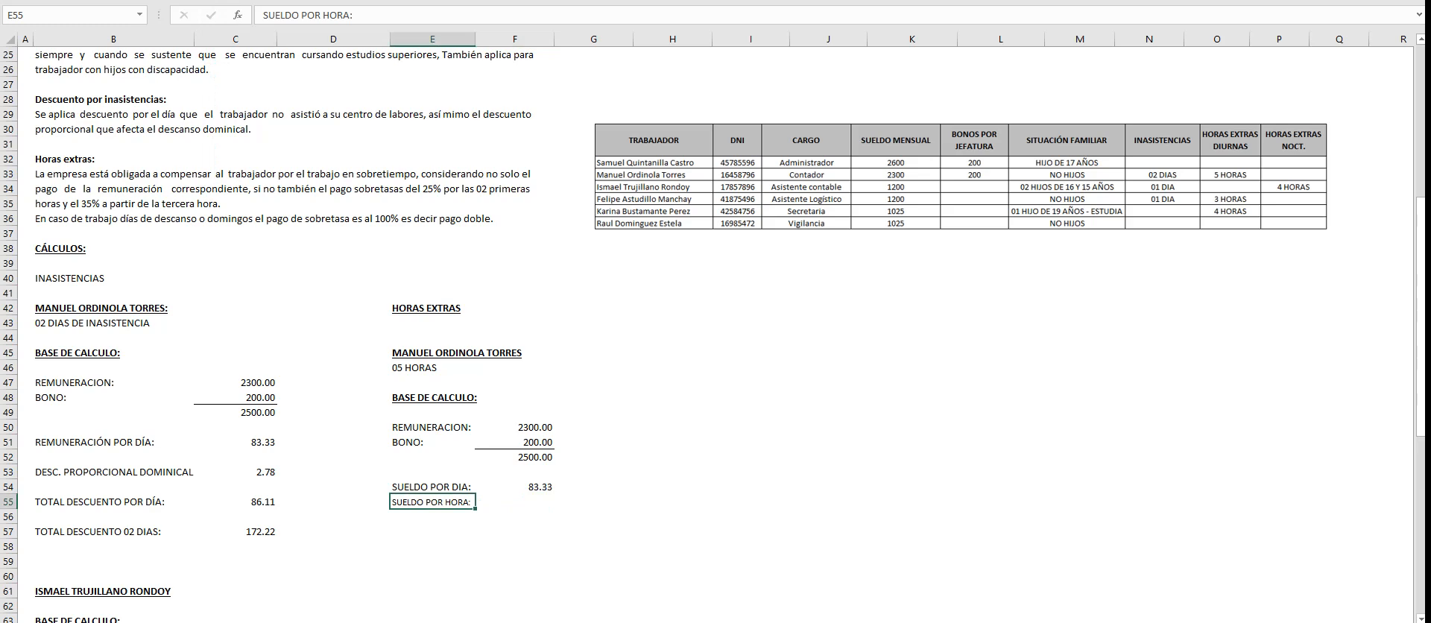
- Calculate the hourly pay in F55 as F54/8 and show it with two decimals
left_click(514, 501)
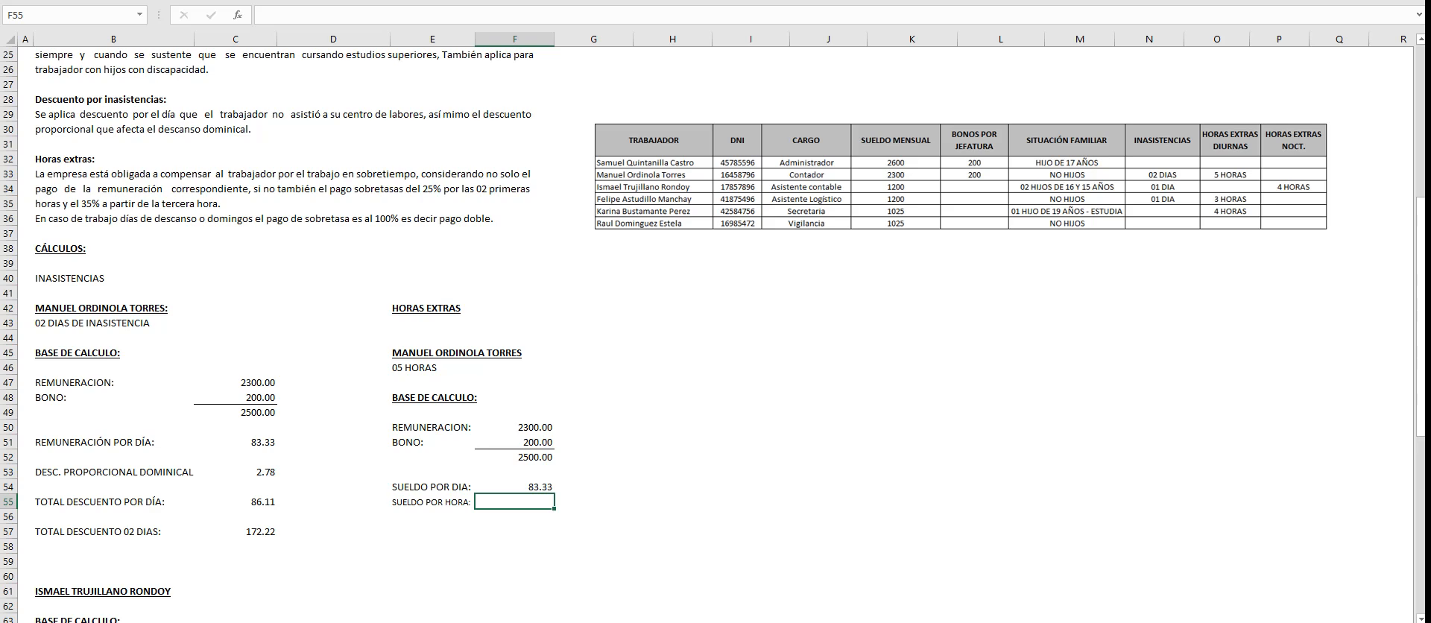
type("=")
key("Up")
type("/8")
key("Return")
key("Up")
key("alt+h")
key("9")
key("alt+h")
key("9")
key("alt+h")
key("9")
key("alt+h")
key("9")
key("alt+h")
key("9")
key("alt+h")
key("9")
key("Up")
key("Down")
- Enter the labels "TOTAL 05 HORAS" in E57 and "02 HORAS EXTRAS:" in E58
left_click(432, 531)
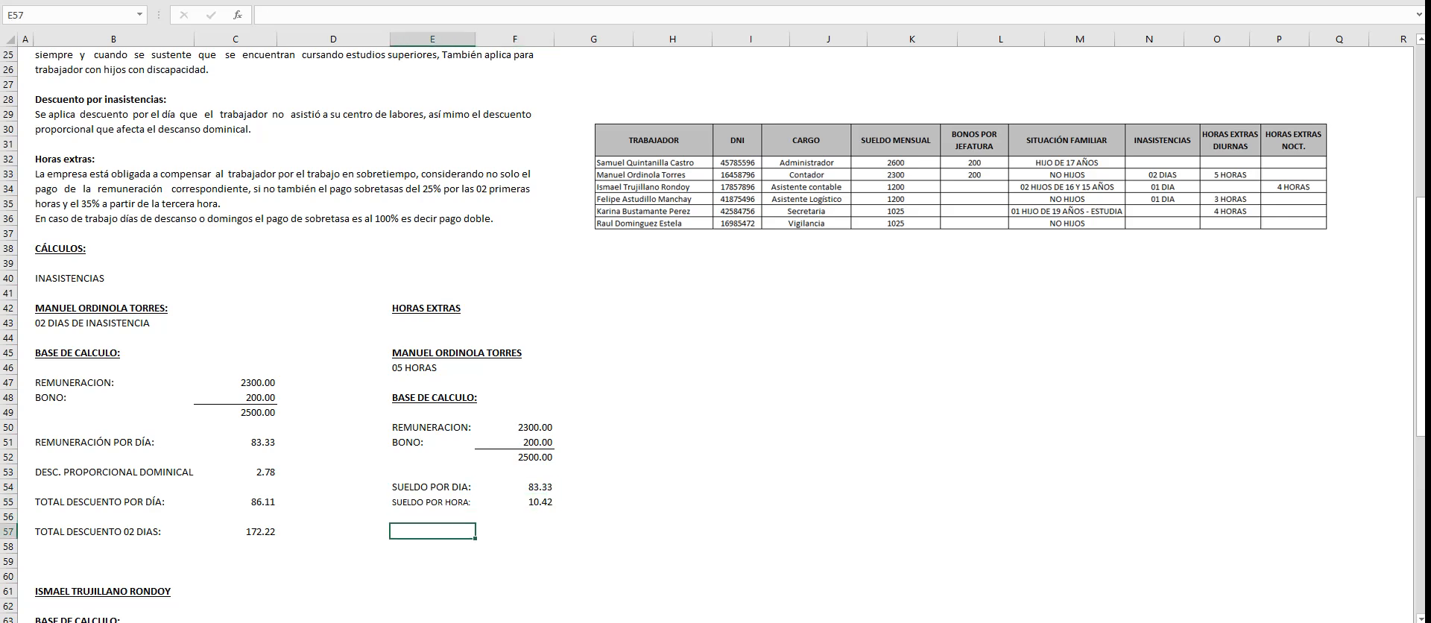
scroll(714, 334, "down", 1)
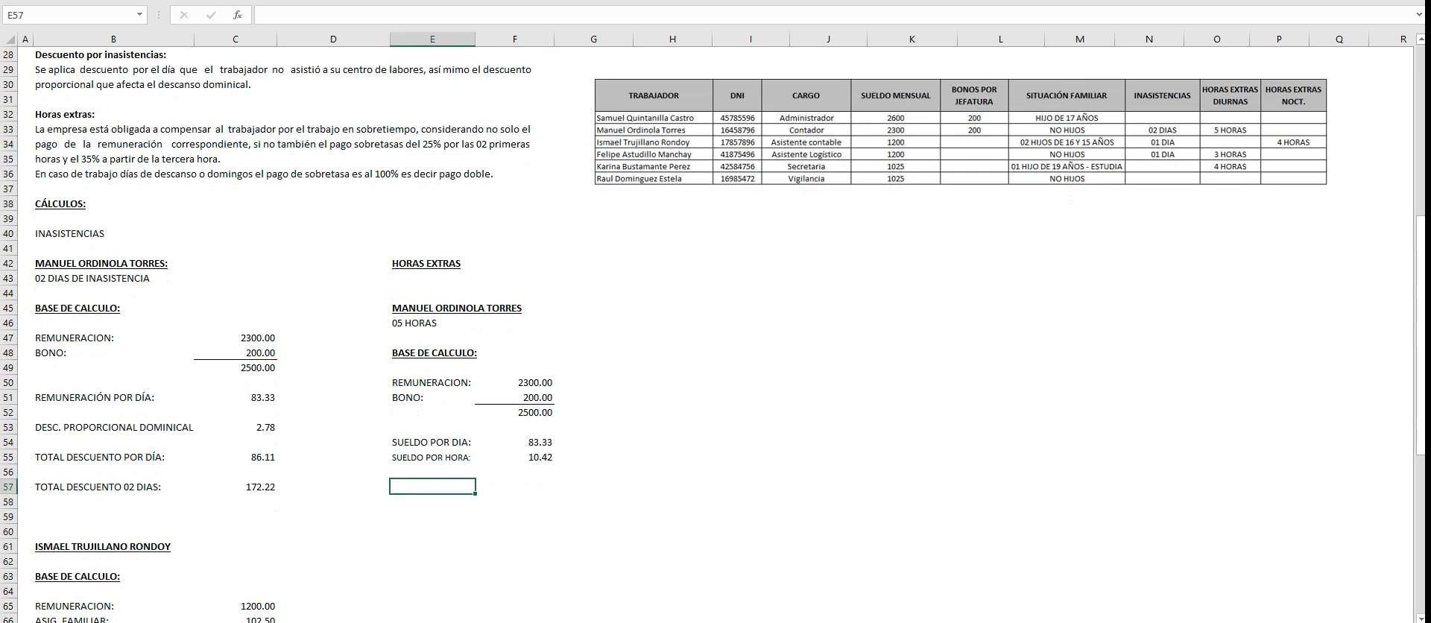
type("TOTAL 05 HORAS")
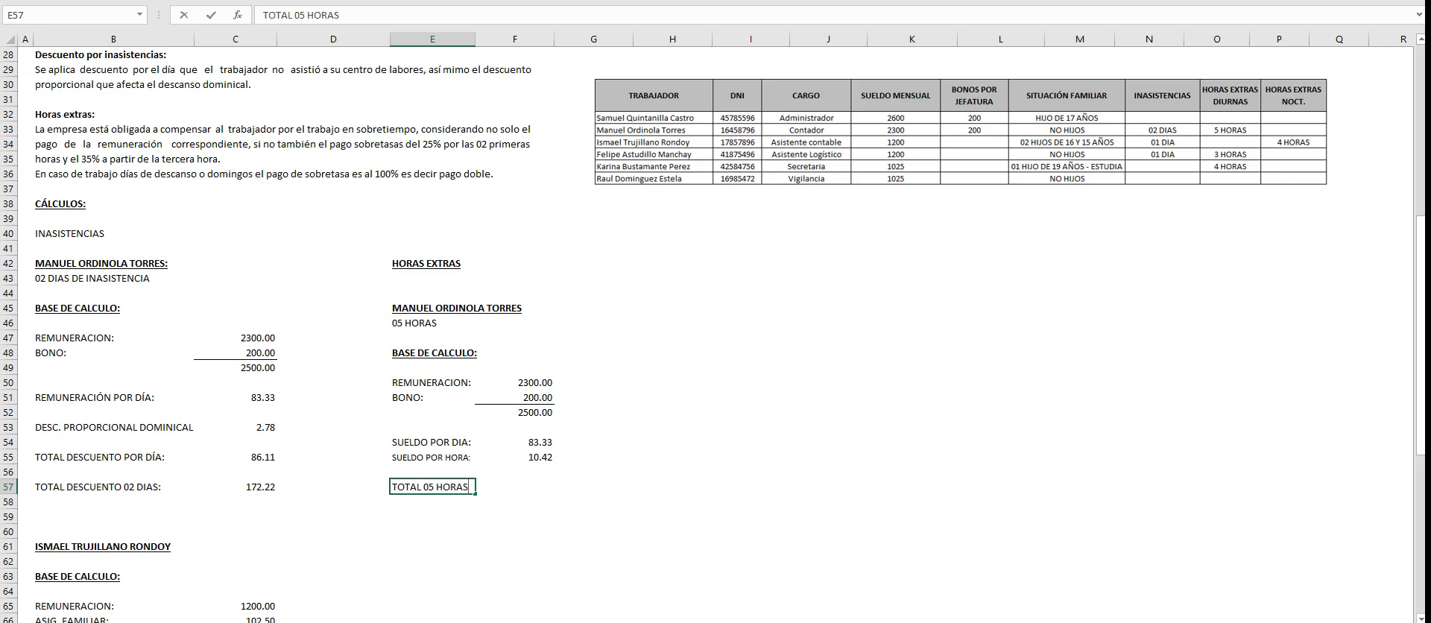
key("Return")
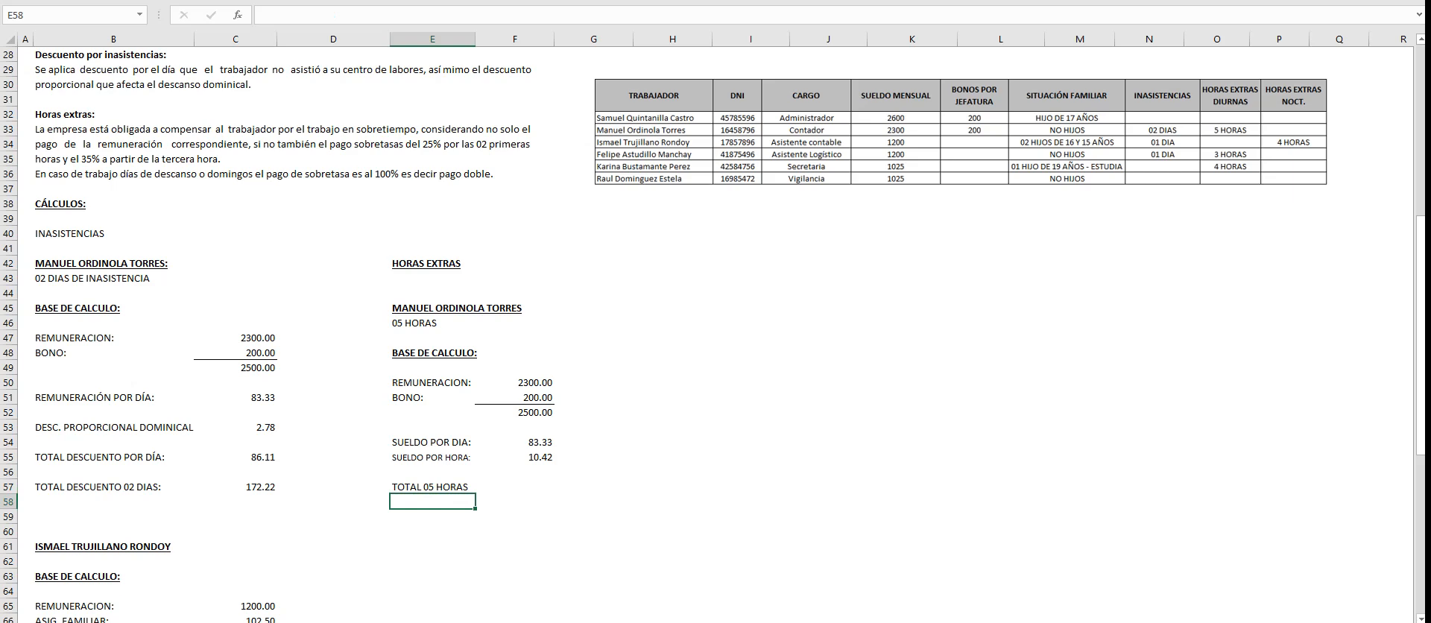
type("02 HORAS EXTRAS:")
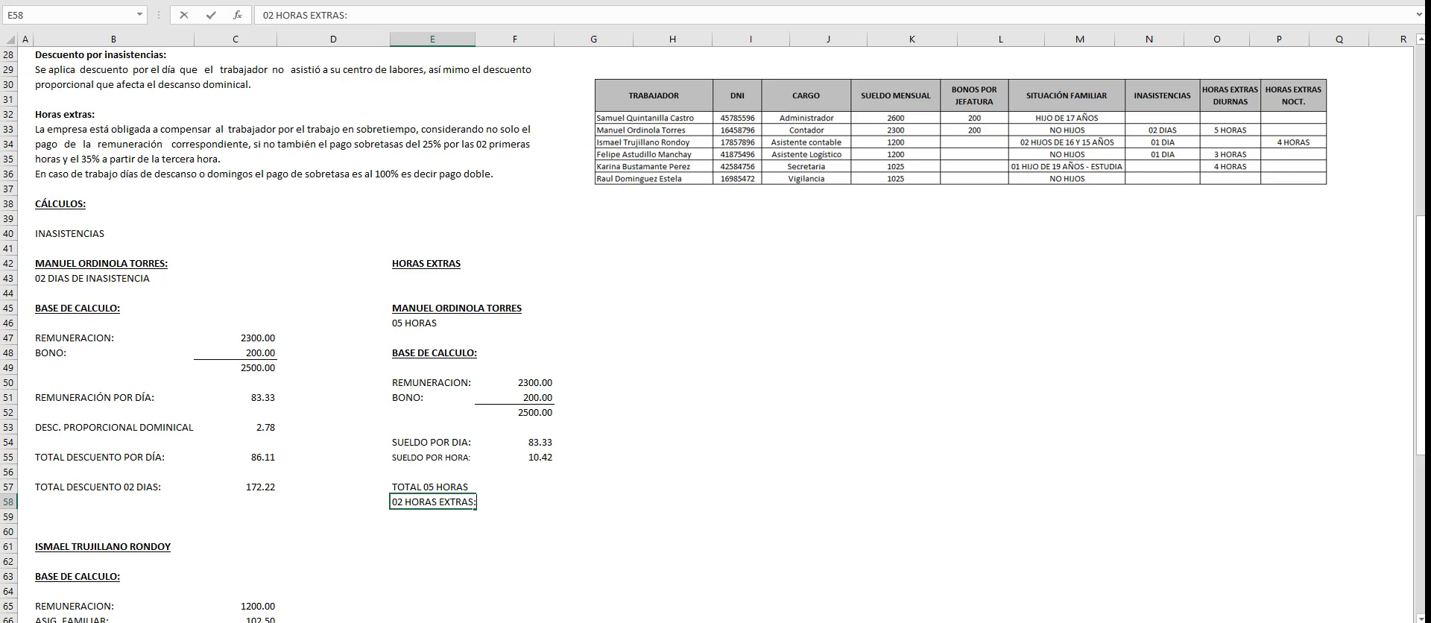
- Calculate the first two overtime hours in F58 with =F55*2*1.25 and show the amount with two decimals
key("Tab")
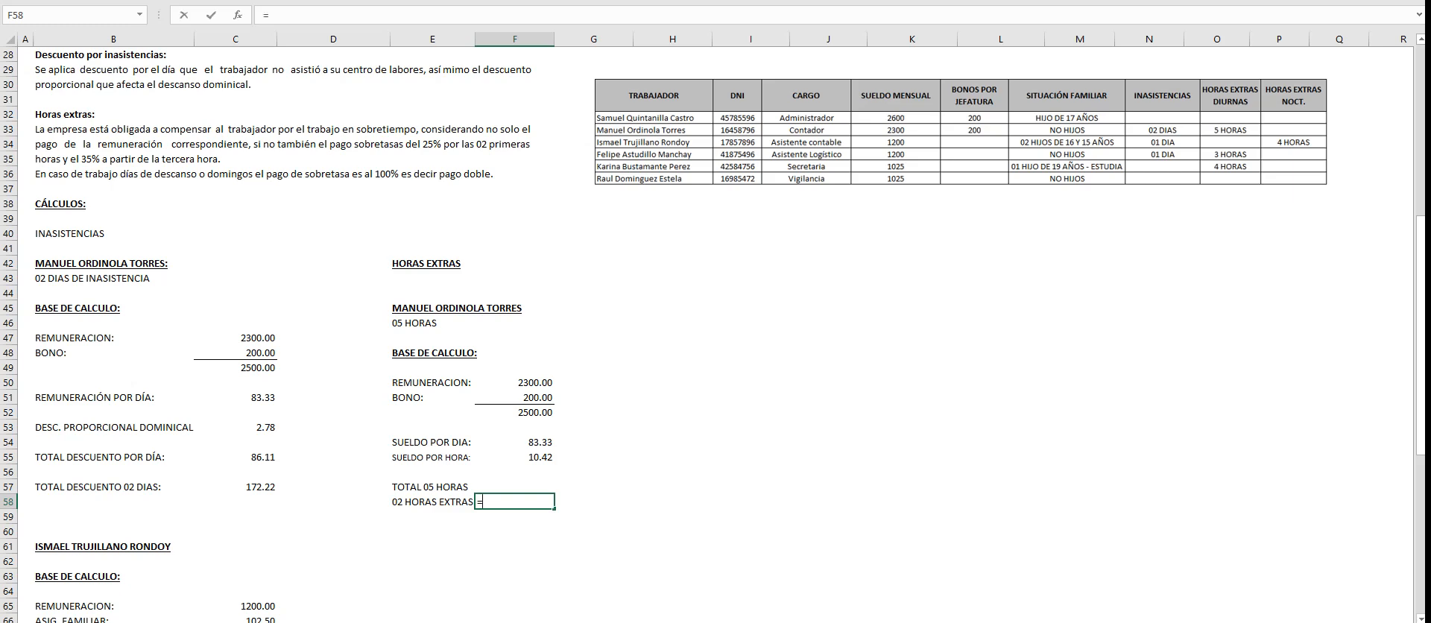
left_click(515, 458)
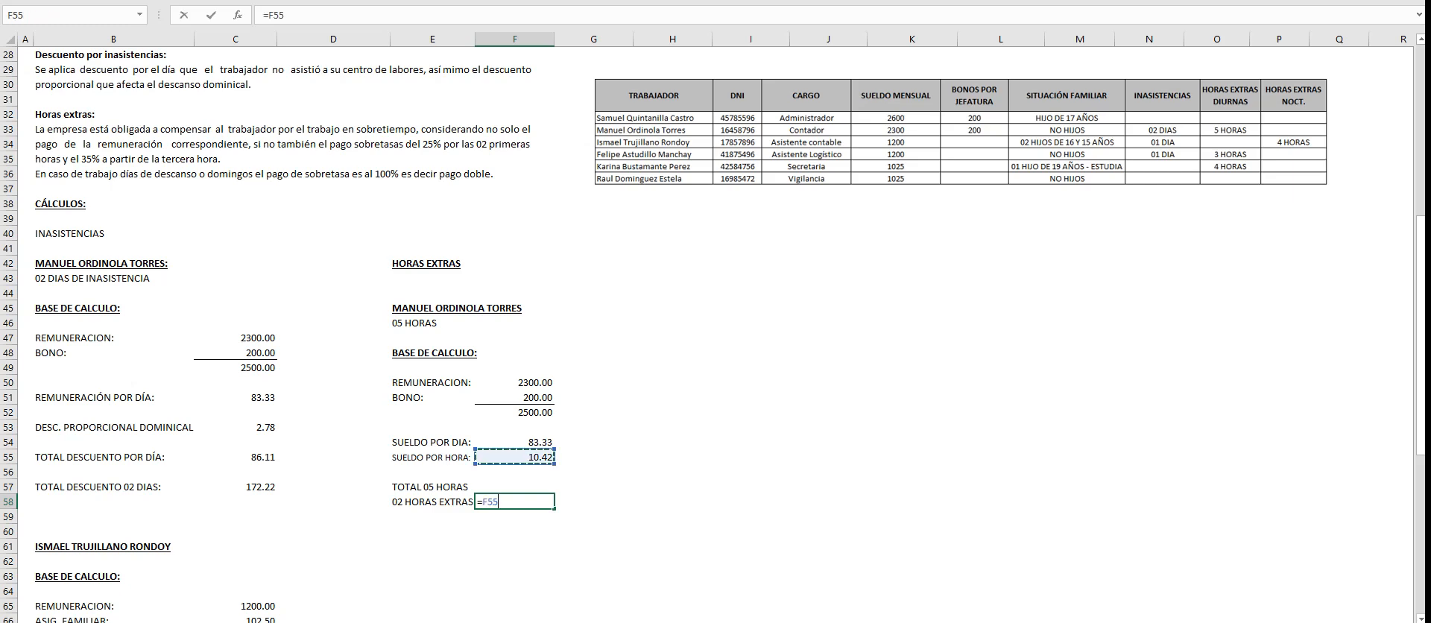
type("*2*1.25")
key("Return")
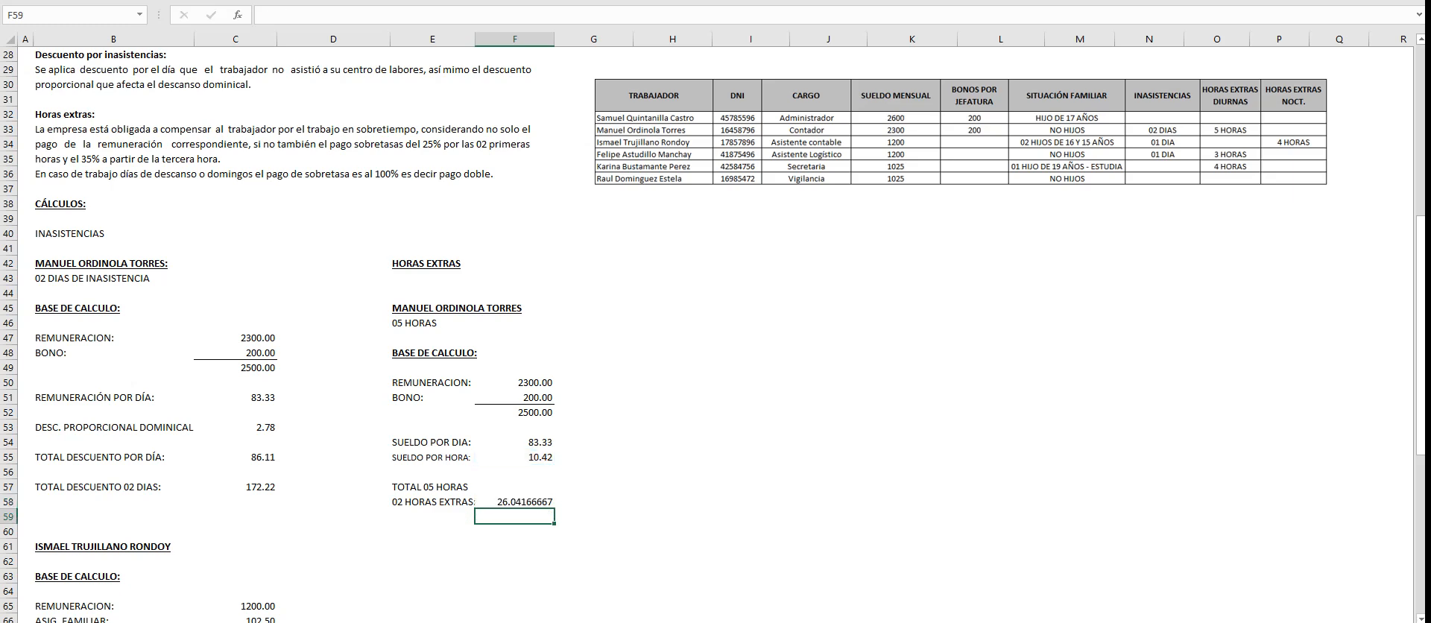
left_click(514, 501)
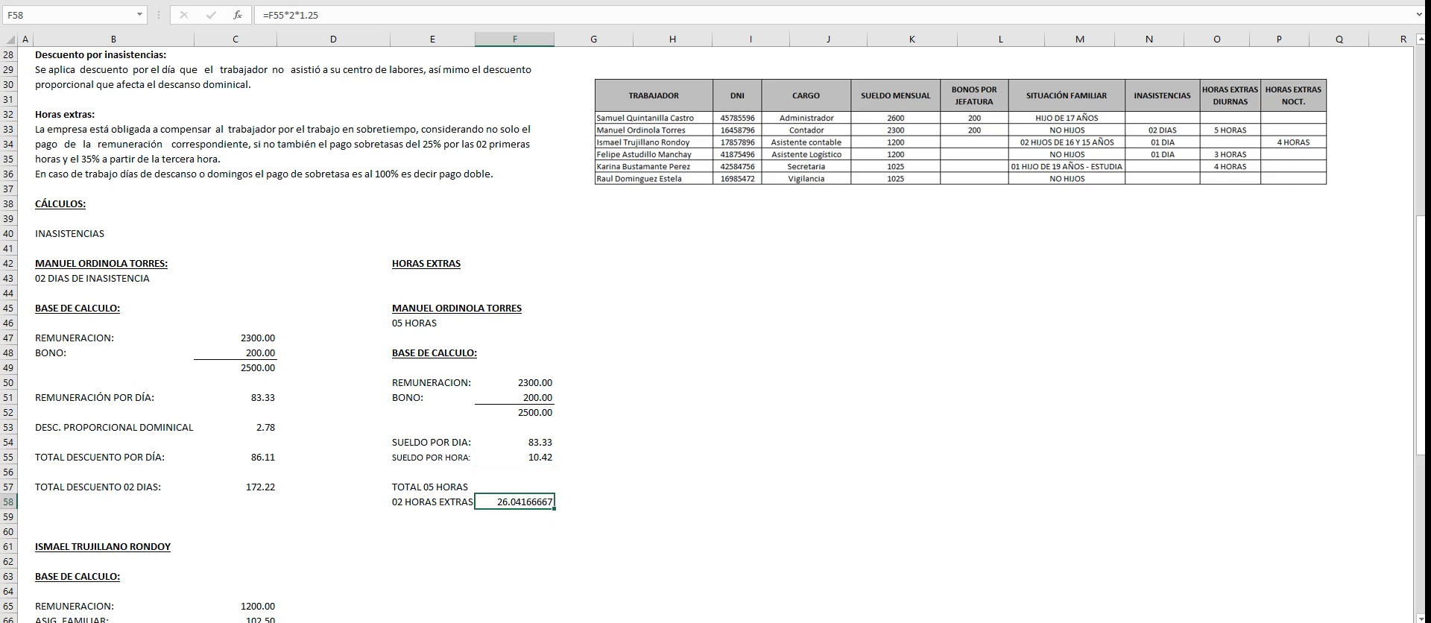
key("alt+h")
key("9")
key("alt+h")
key("9")
key("alt+h")
key("9")
key("alt+h")
key("9")
key("alt+h")
key("9")
key("alt+h")
key("9")
- Label E60 "03 HORAS EXTRAS:" below the first two overtime hours
left_click(432, 531)
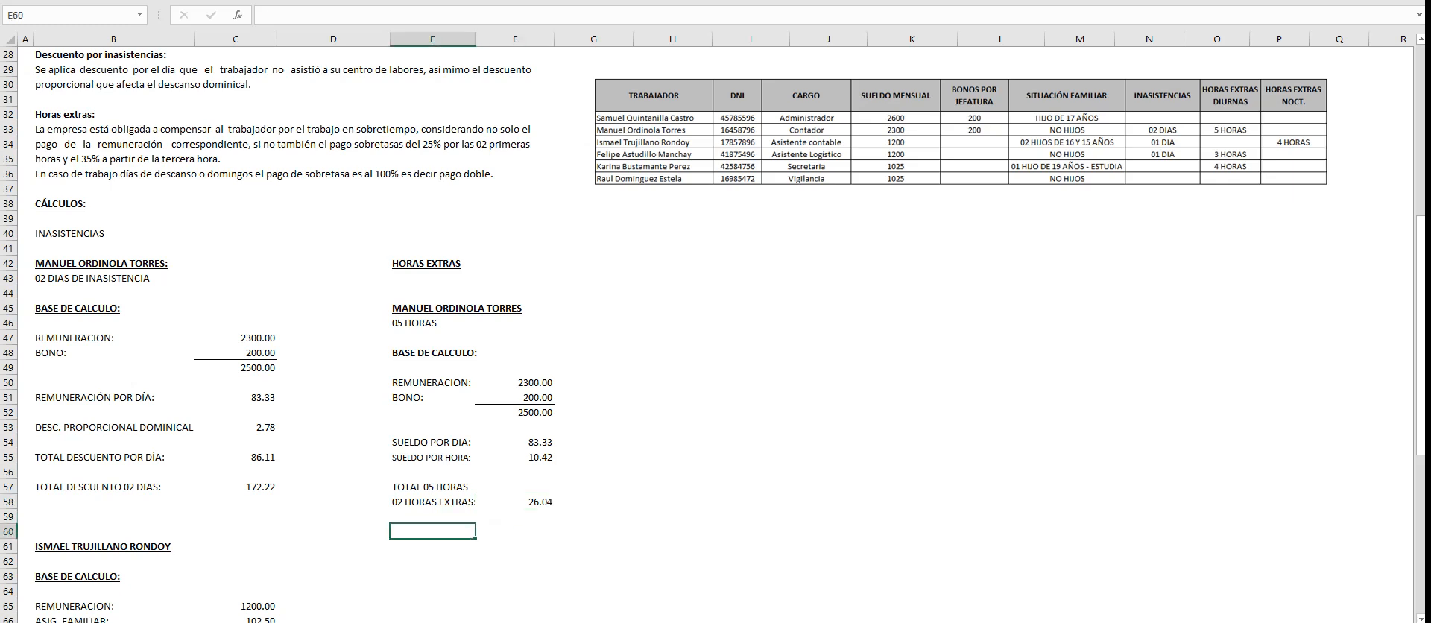
type("03 HORAS EXTRAS:")
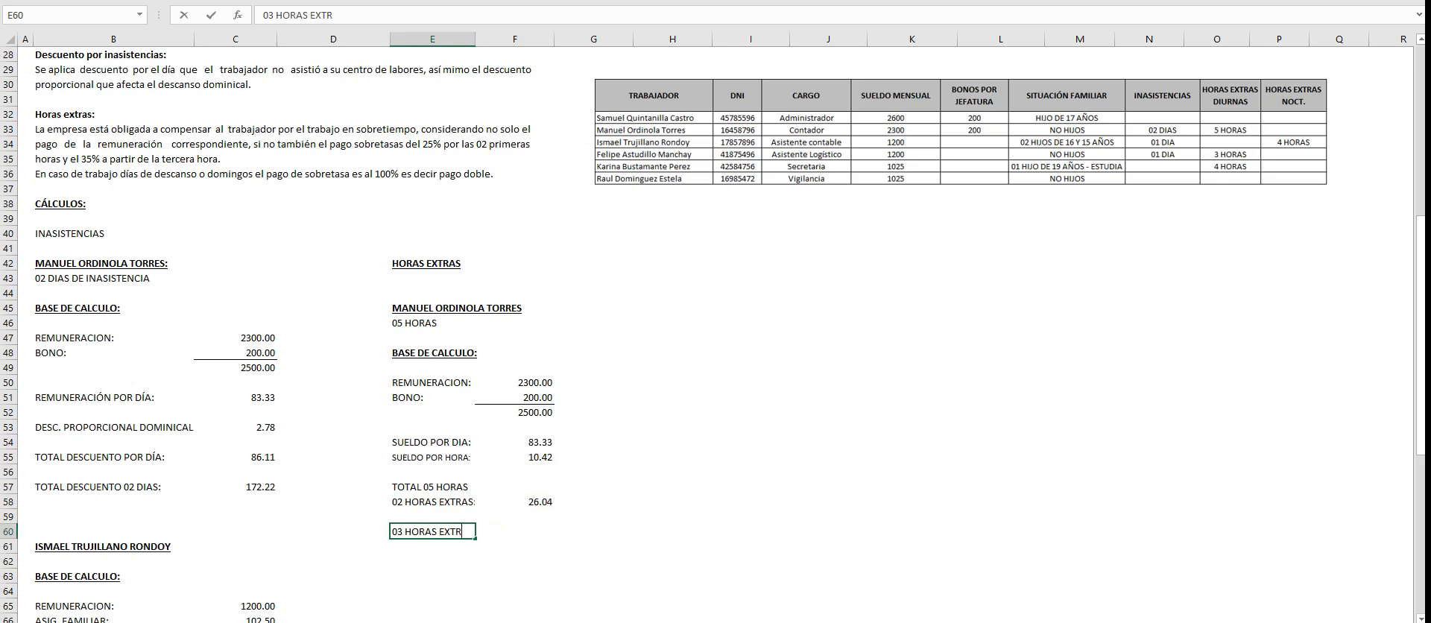
key("Tab")
- Calculate the remaining three overtime hours in F60 with =+F55*3*1.35
type("+")
key("Up")
key("Up")
key("Up")
key("Up")
key("Up")
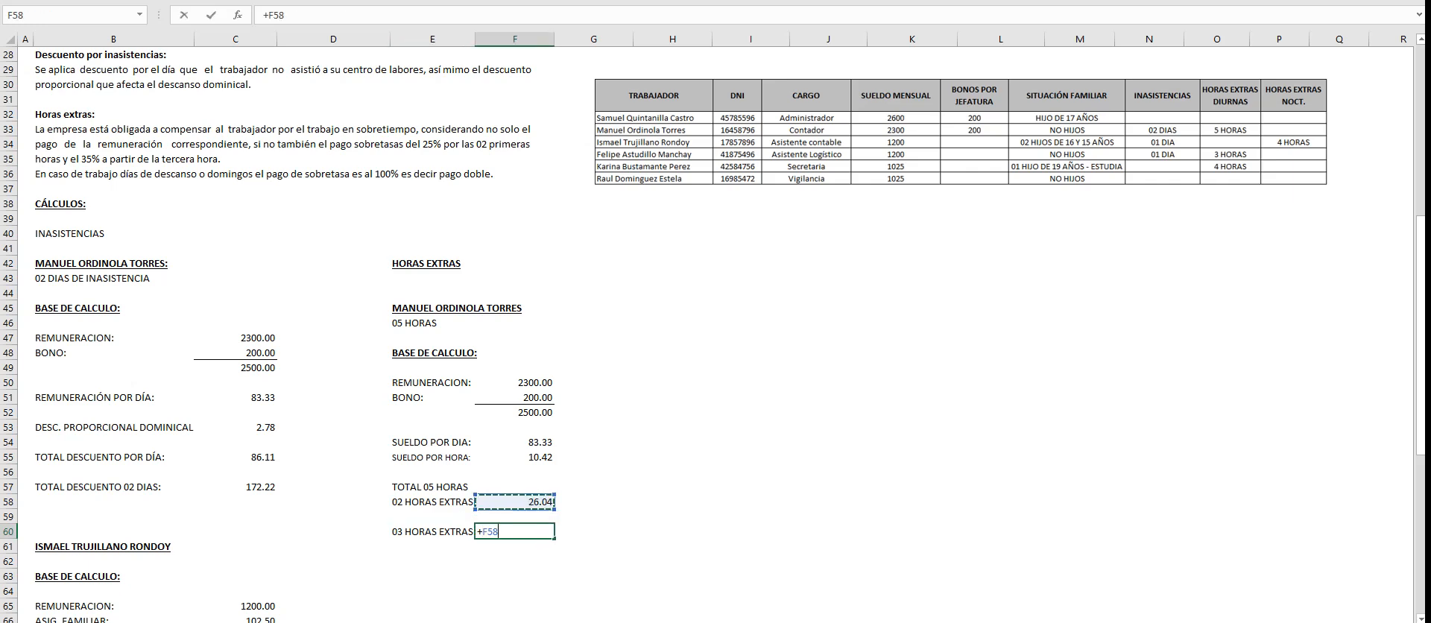
type("*3")
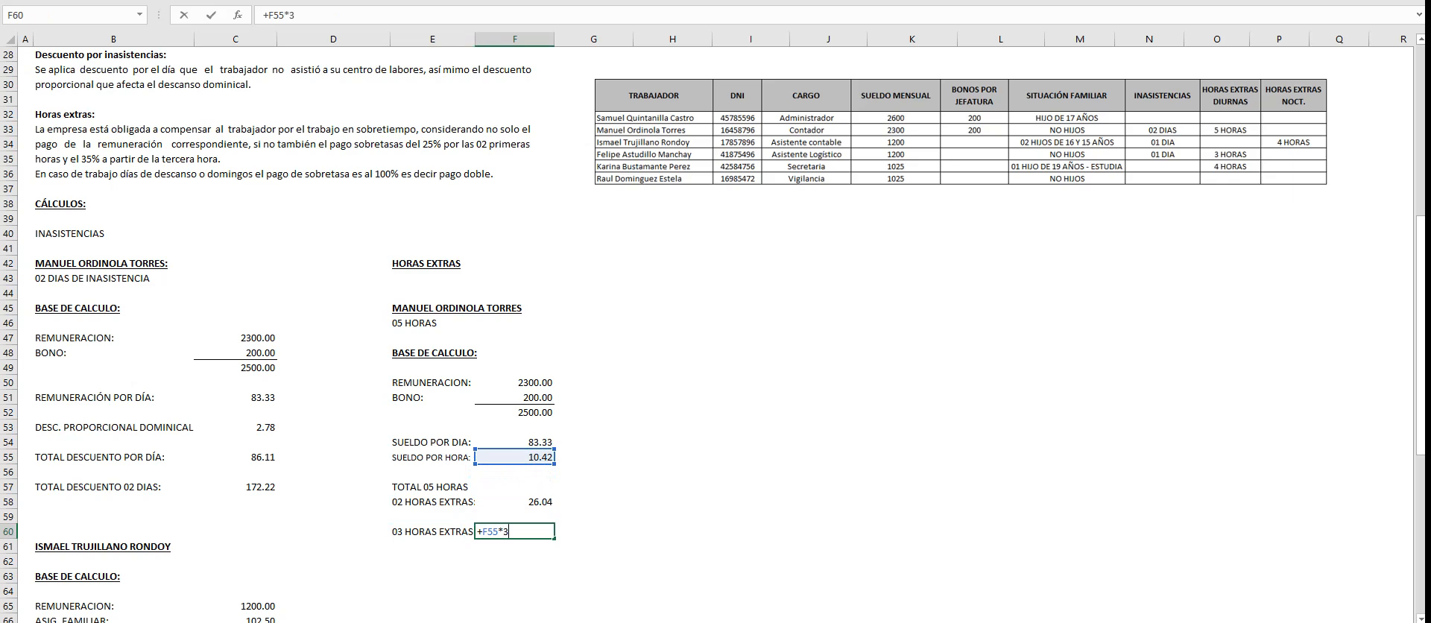
type("*1.35")
key("Return")
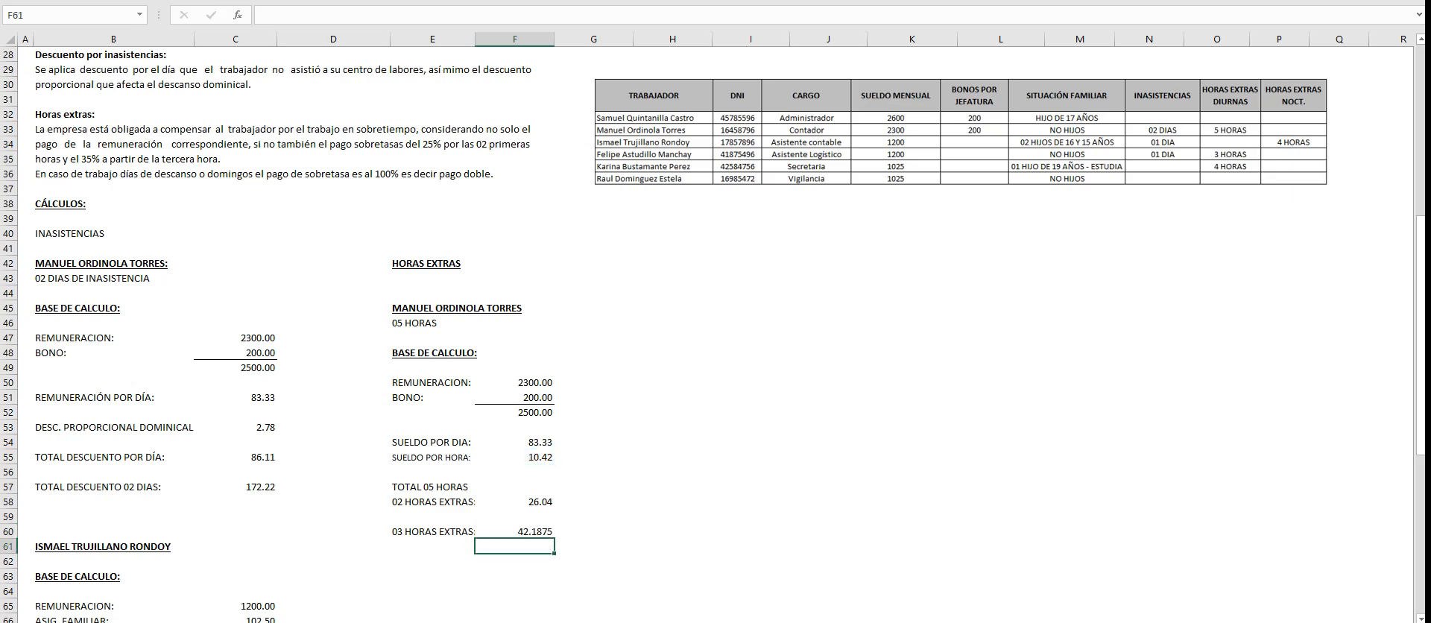
- Show the three-hour overtime amount in F60 with two decimals
left_click(514, 531)
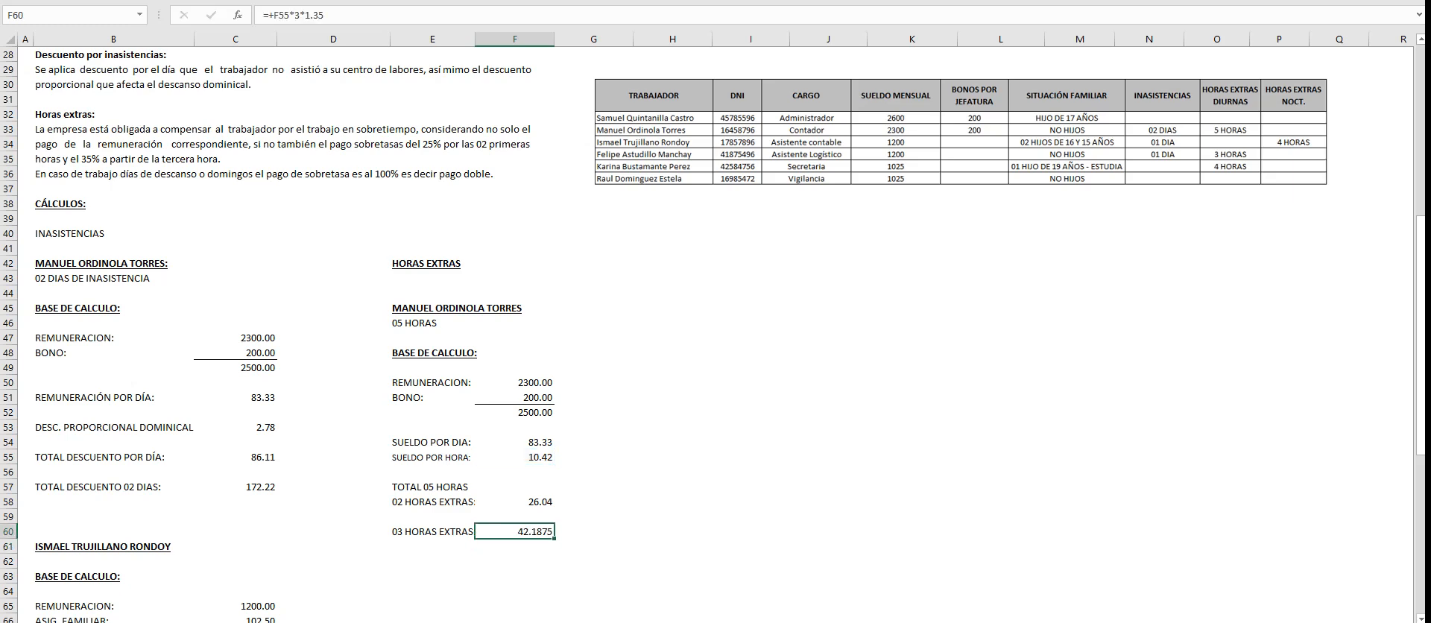
key("alt+h")
key("9")
key("alt+h")
key("9")
key("alt+h")
key("9")
key("alt+h")
key("0")
- Label E62 "TOTAL EXTRAS HORAS:" below the overtime amounts
left_click(432, 561)
type("TOTAL EXTRAS HORAS:")
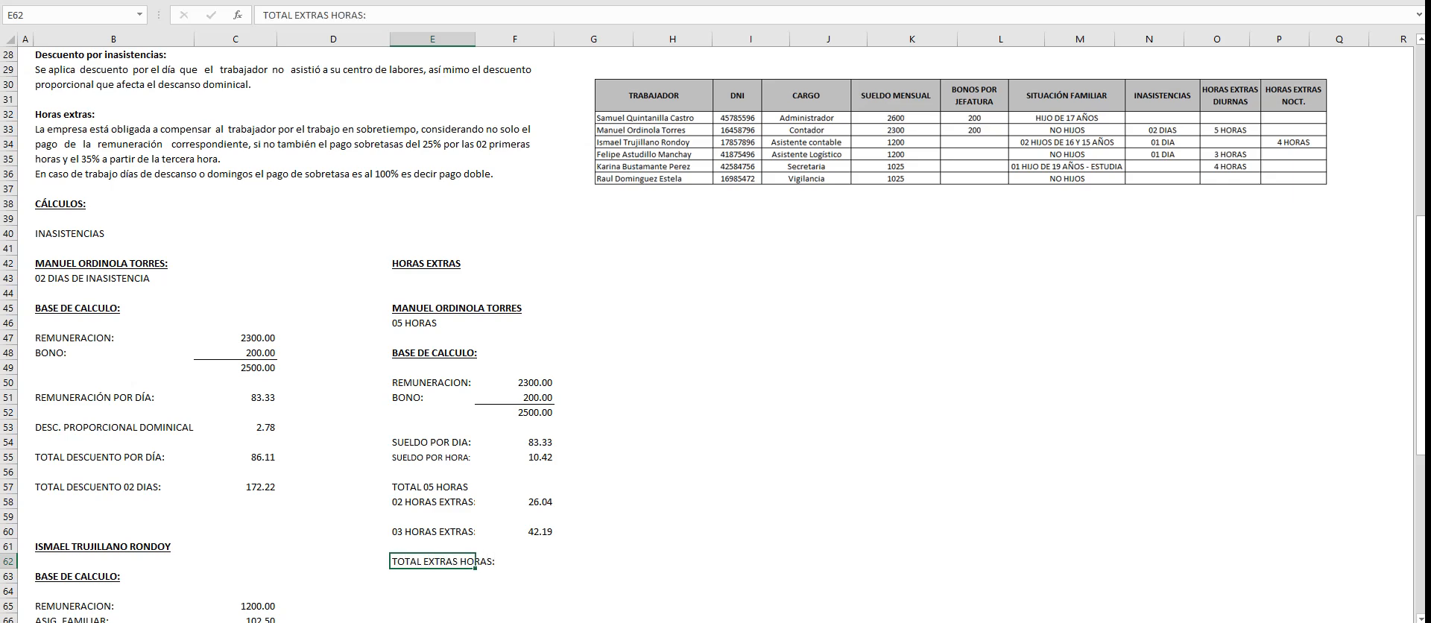
- Calculate the total overtime pay in F62 by adding F58 and F60
left_click(514, 561)
type("+")
key("Up")
key("Up")
key("Up")
key("Up")
type("+")
key("Up")
key("Up")
key("Return")
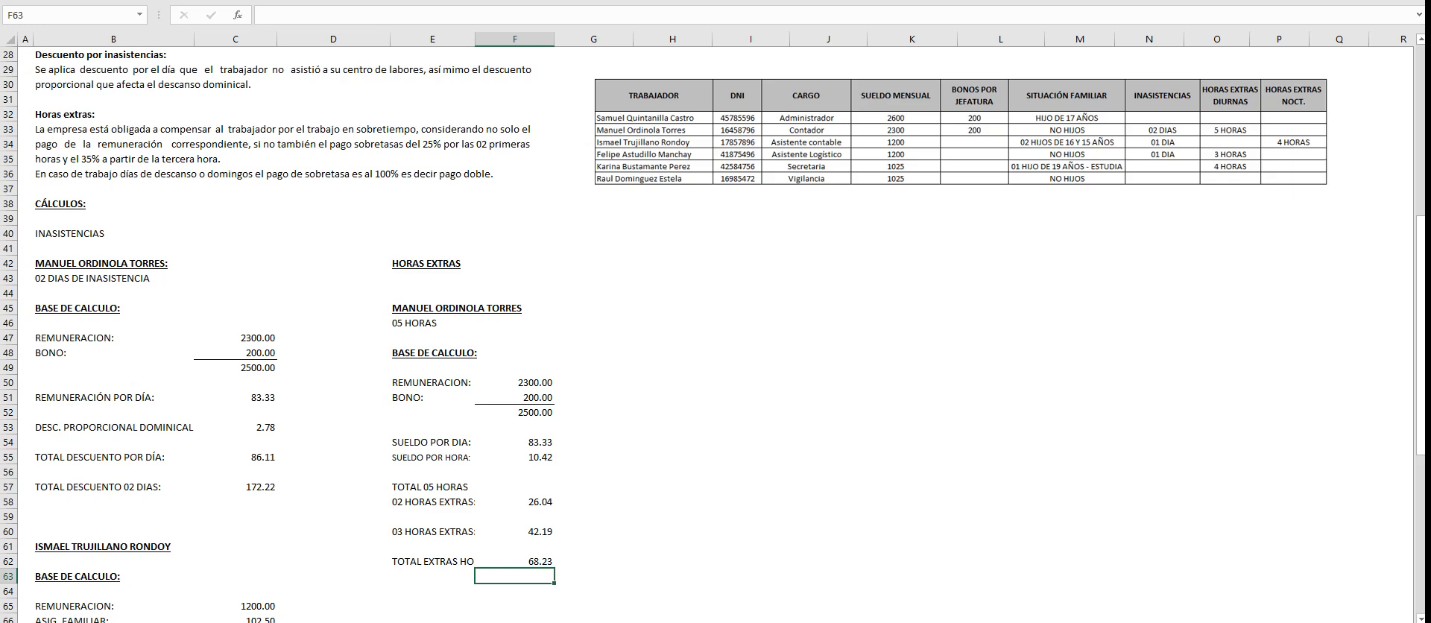
- Reduce the font size of the overtime labels in E57:E62 so they fit the column
scroll(715, 336, "up", 8)
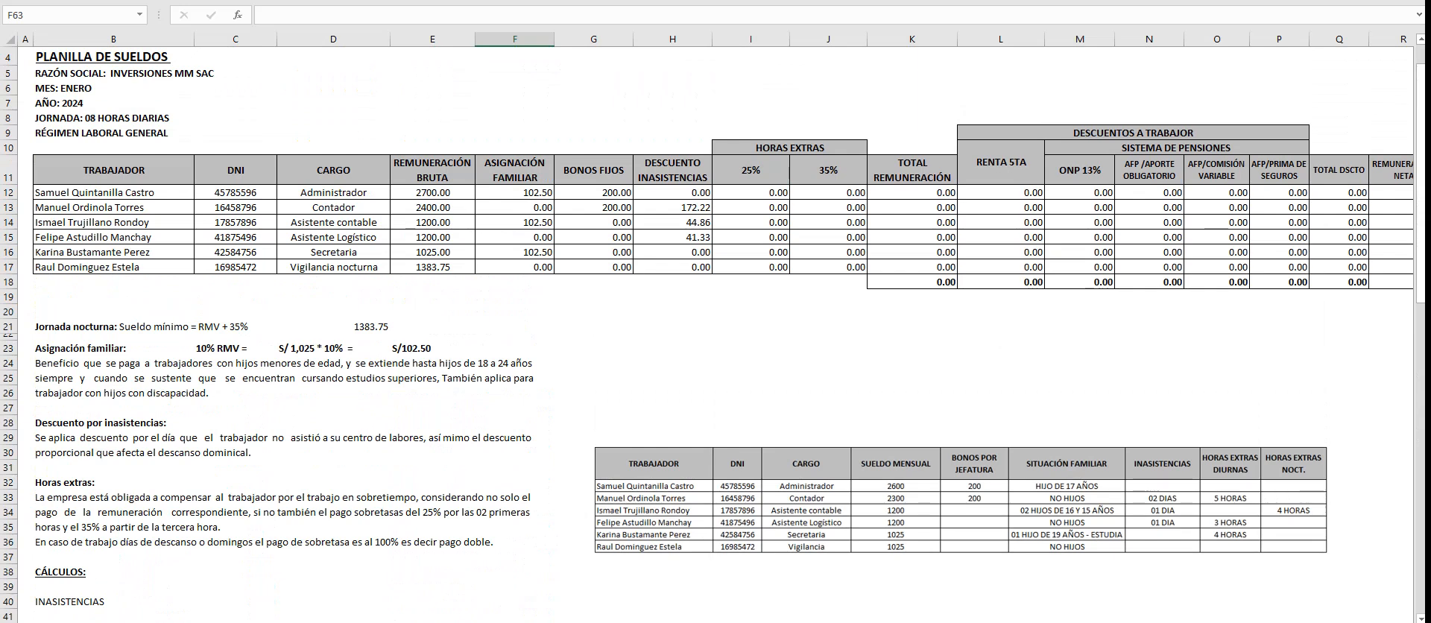
scroll(715, 336, "down", 5)
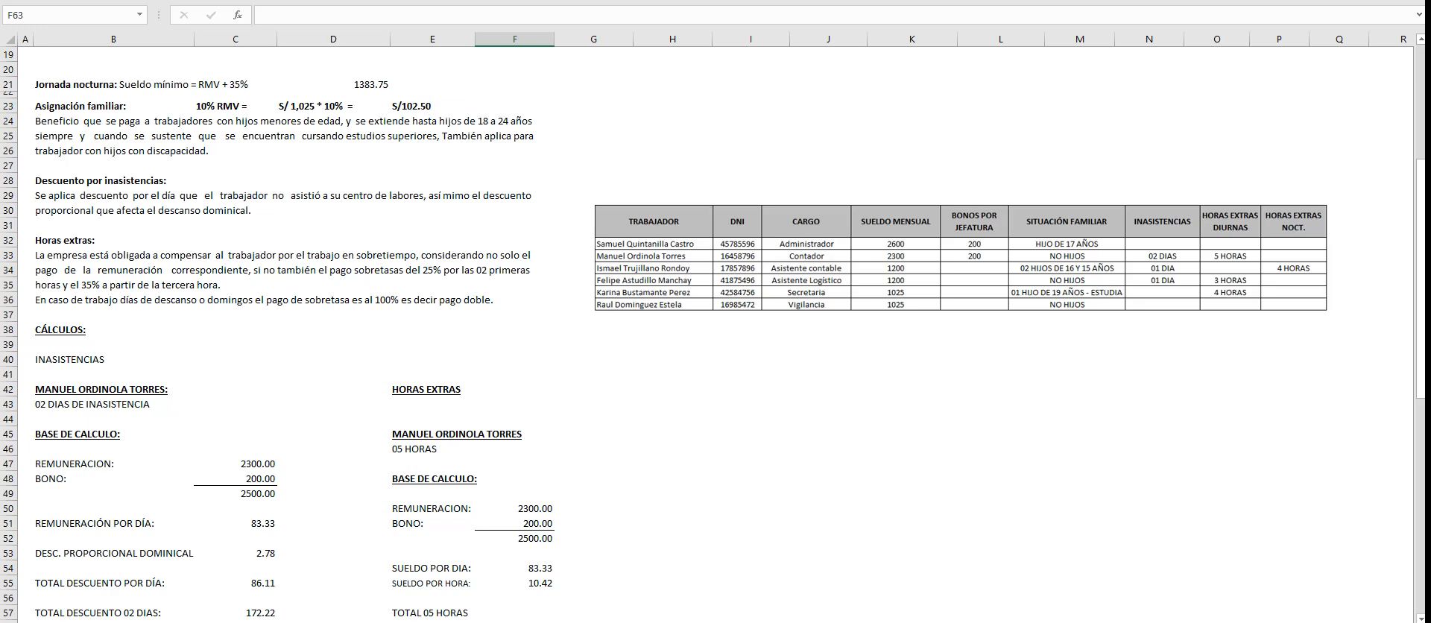
scroll(716, 336, "down", 4)
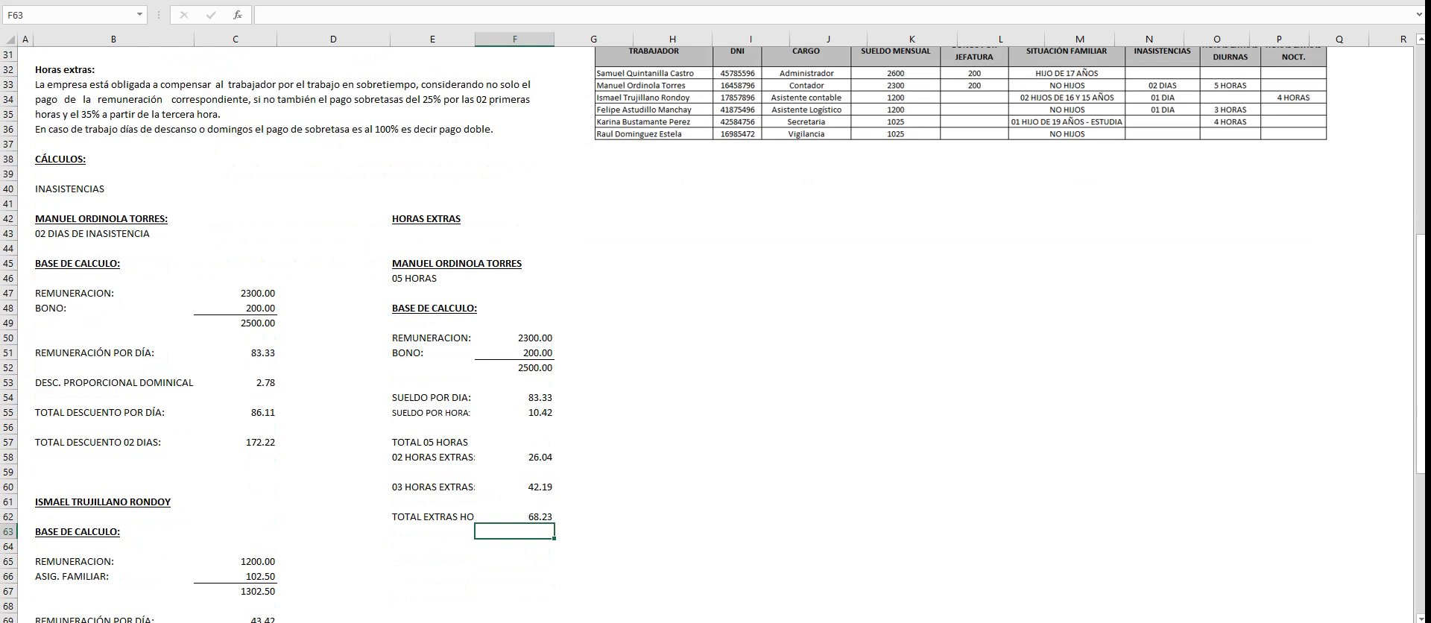
left_click(432, 516)
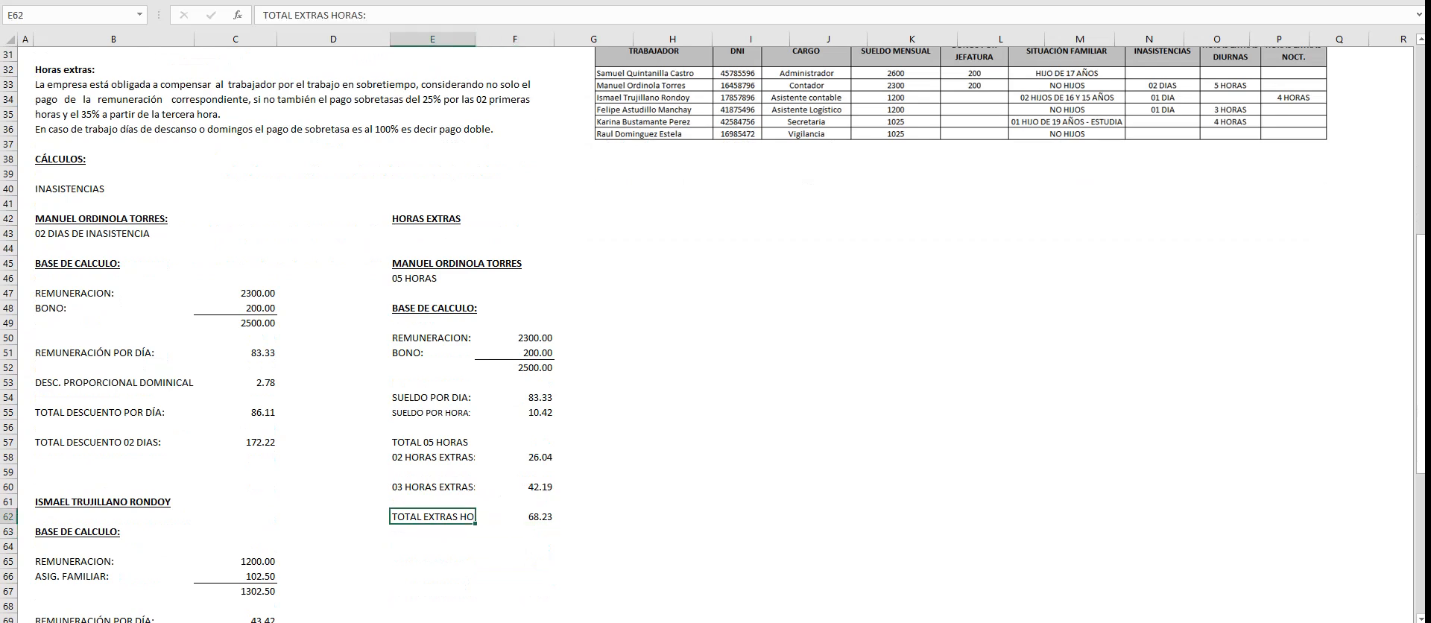
left_click(230, 0)
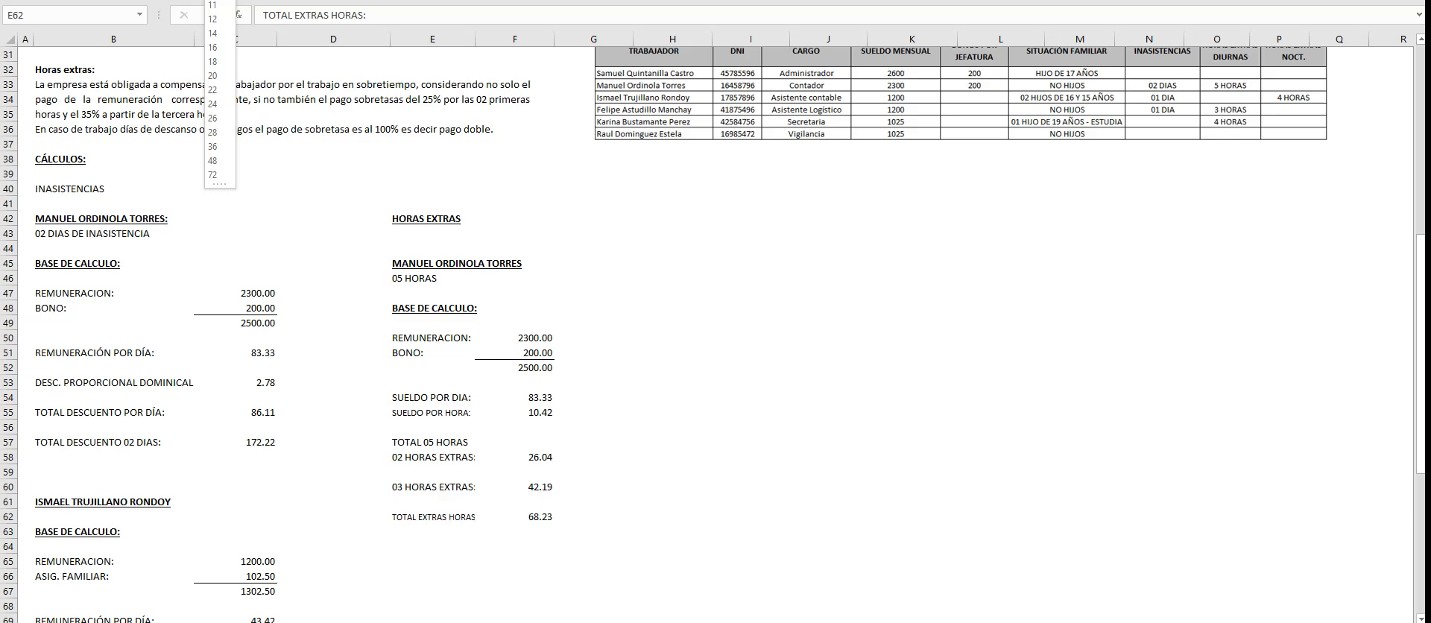
left_click(213, 0)
left_click_drag(432, 442, 433, 532)
left_click(231, 0)
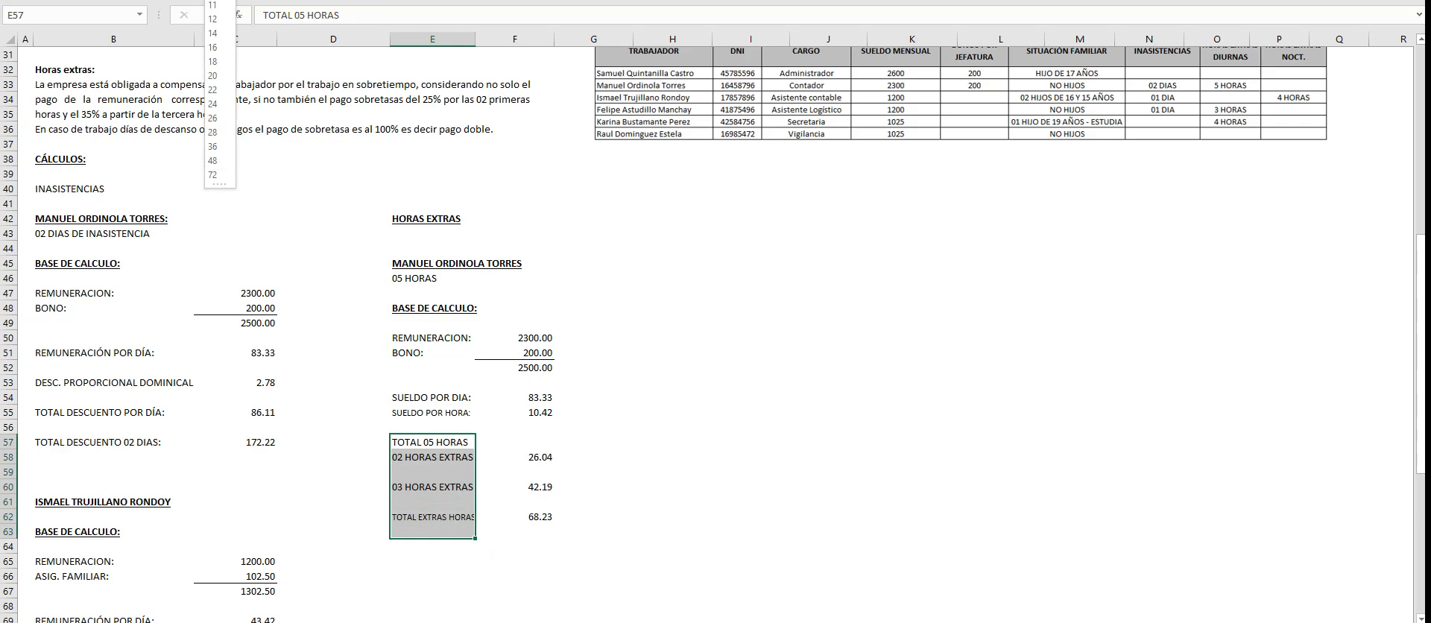
left_click(213, 0)
left_click(751, 591)
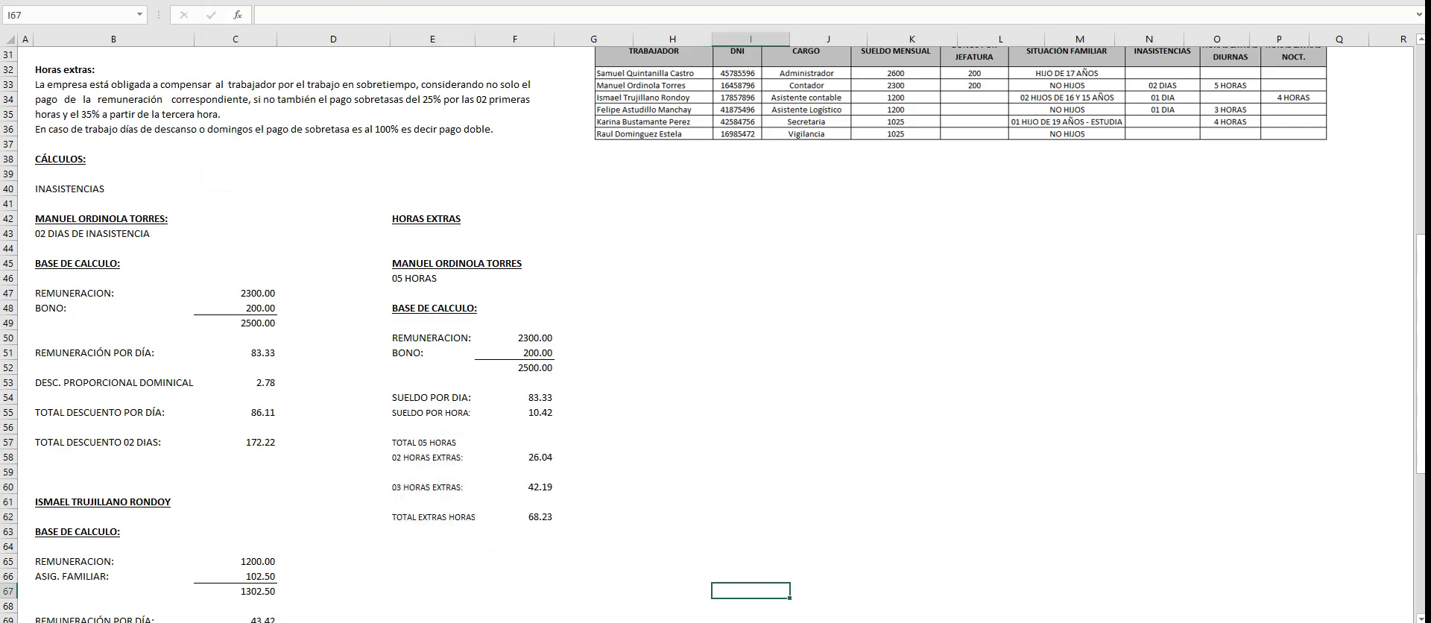
- Put a thick outside border around the total overtime row, E62:F62
mouse_move(514, 517)
left_mouse_down()
mouse_move(440, 530)
mouse_move(447, 517)
mouse_move(514, 517)
left_mouse_up()
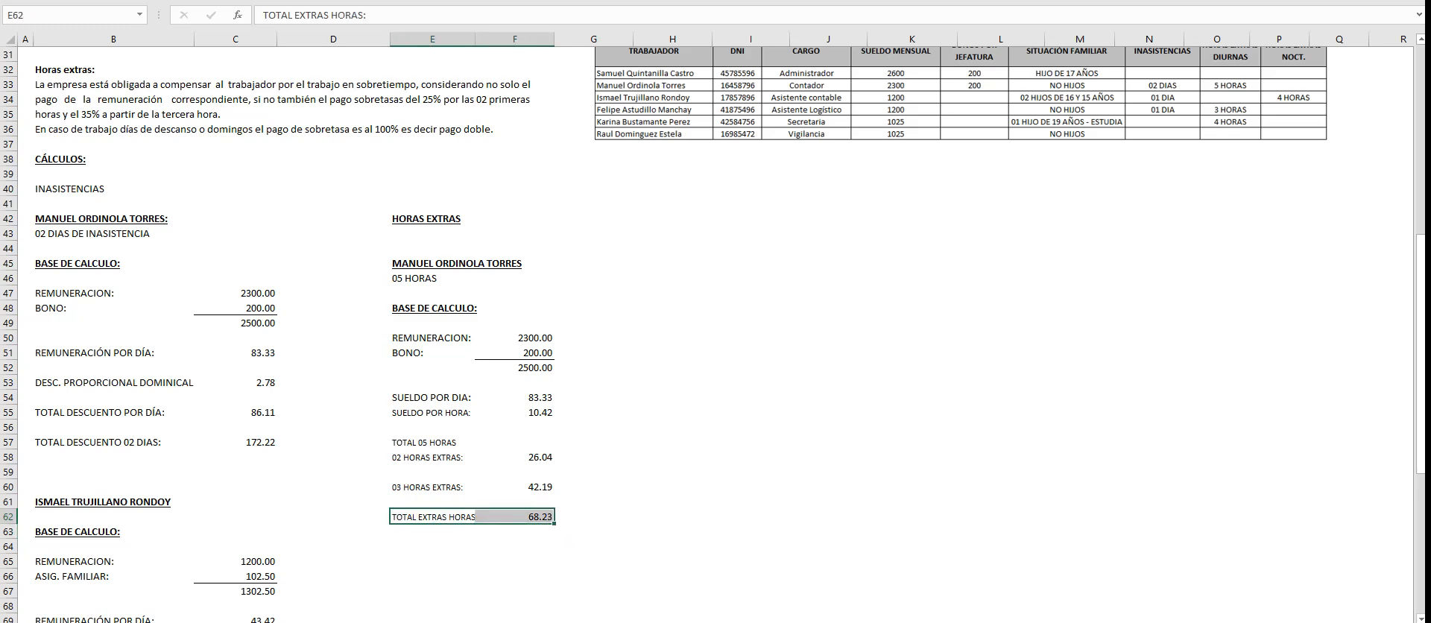
left_click(203, 0)
left_click(254, 131)
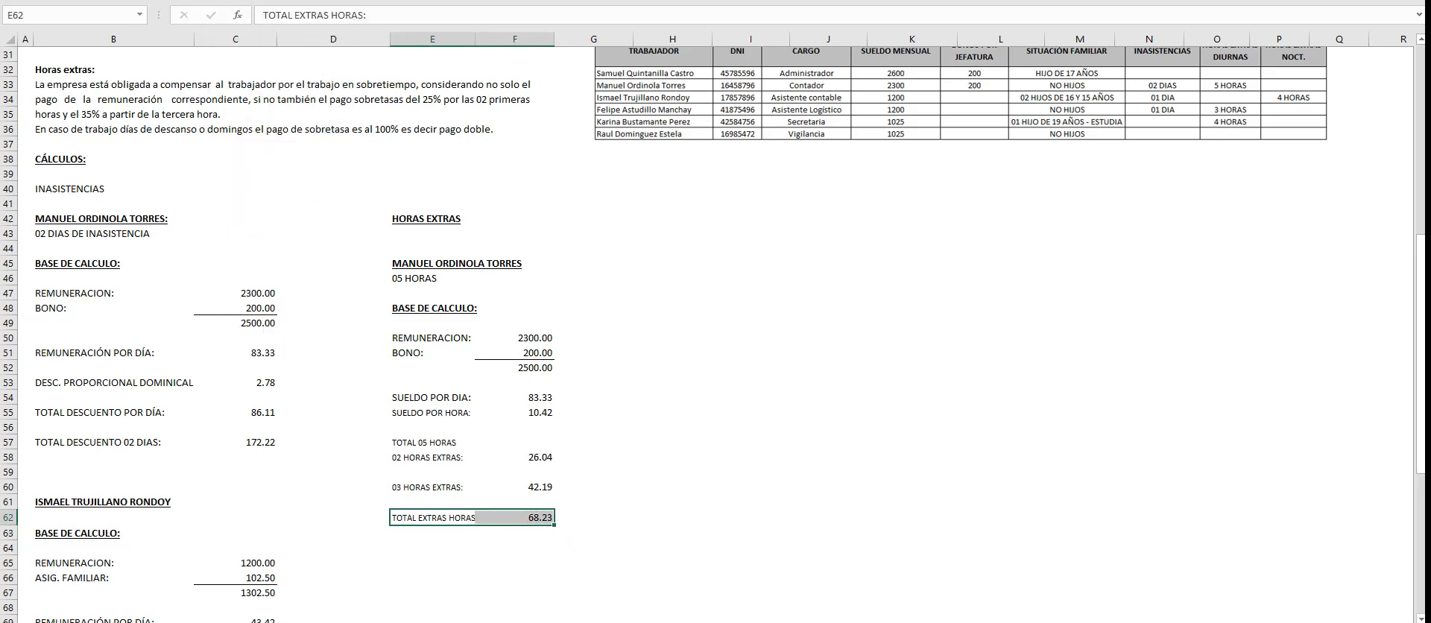
left_click(828, 487)
- Link the Contador's 25% overtime cell, I13 in the payroll table, to the two-hour amount in F58
scroll(713, 333, "up", 3)
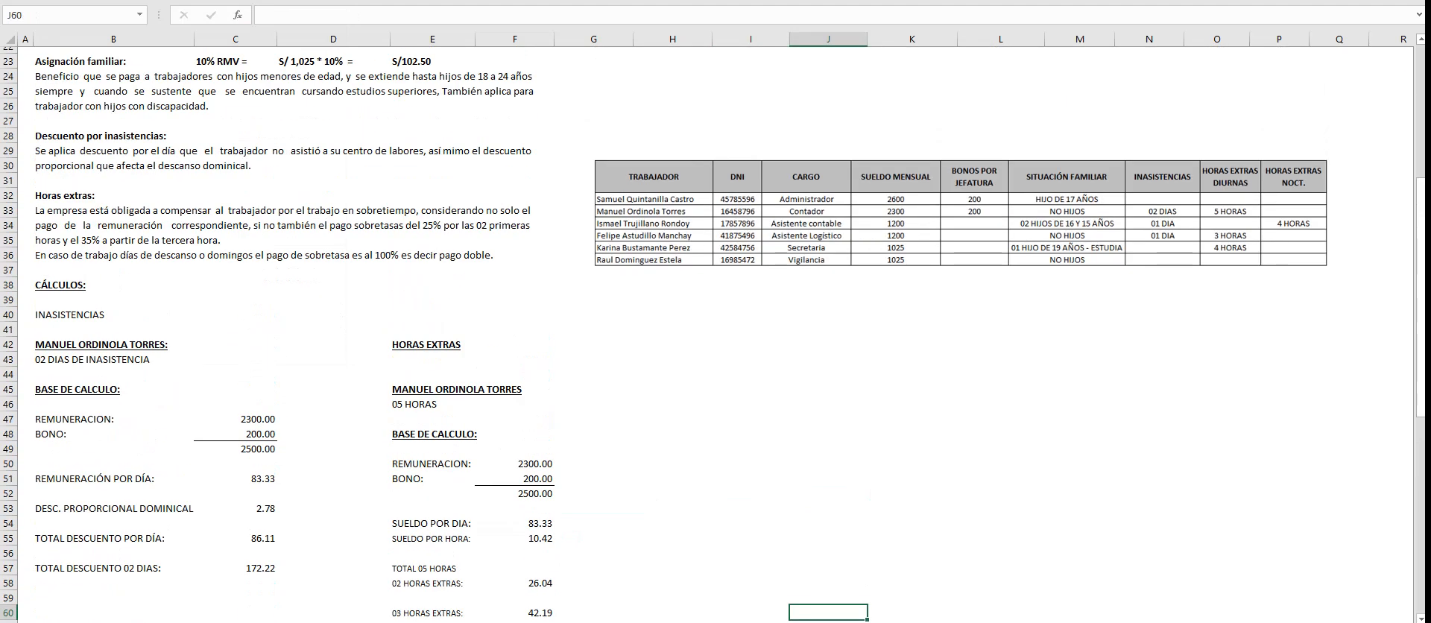
scroll(713, 334, "down", 2)
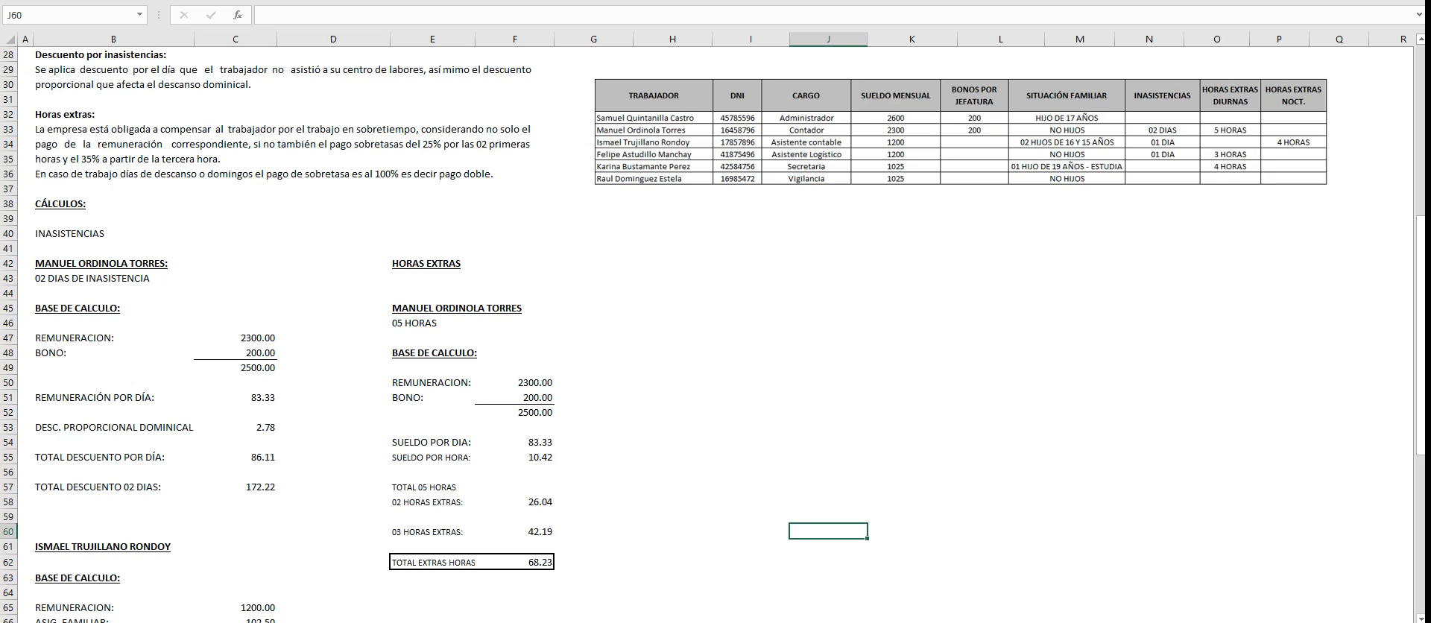
scroll(713, 334, "up", 9)
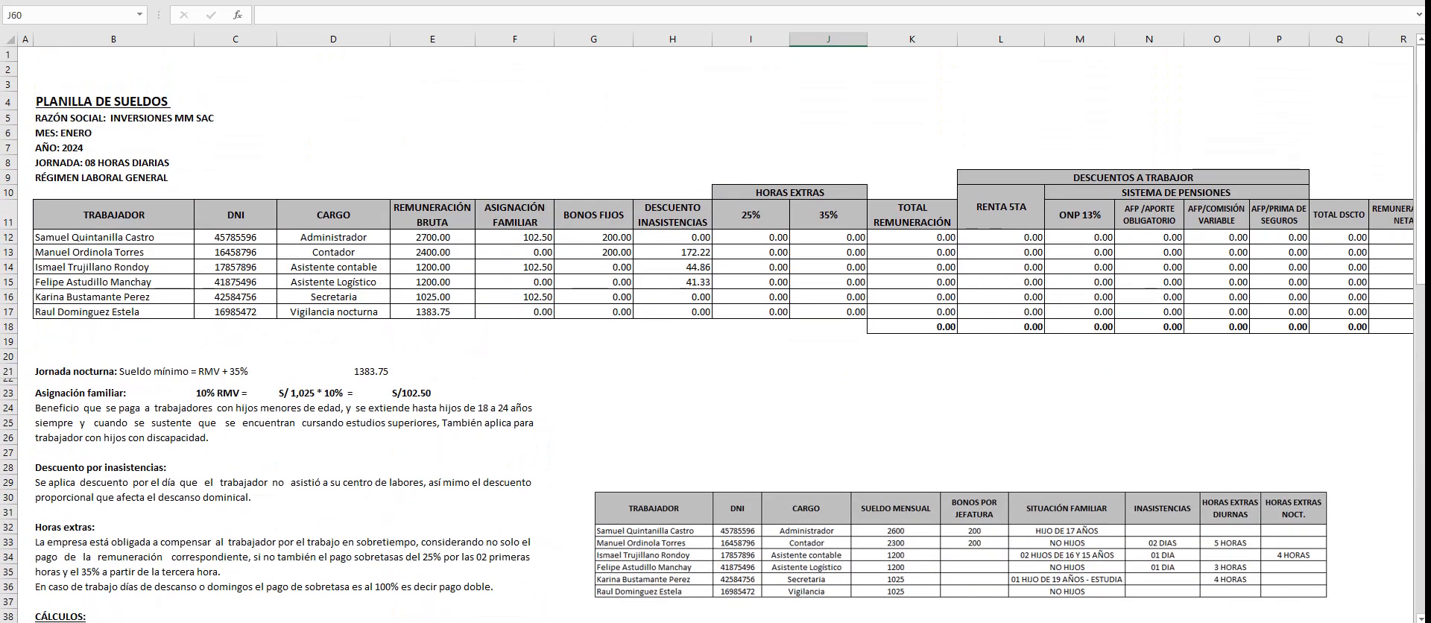
left_click(750, 251)
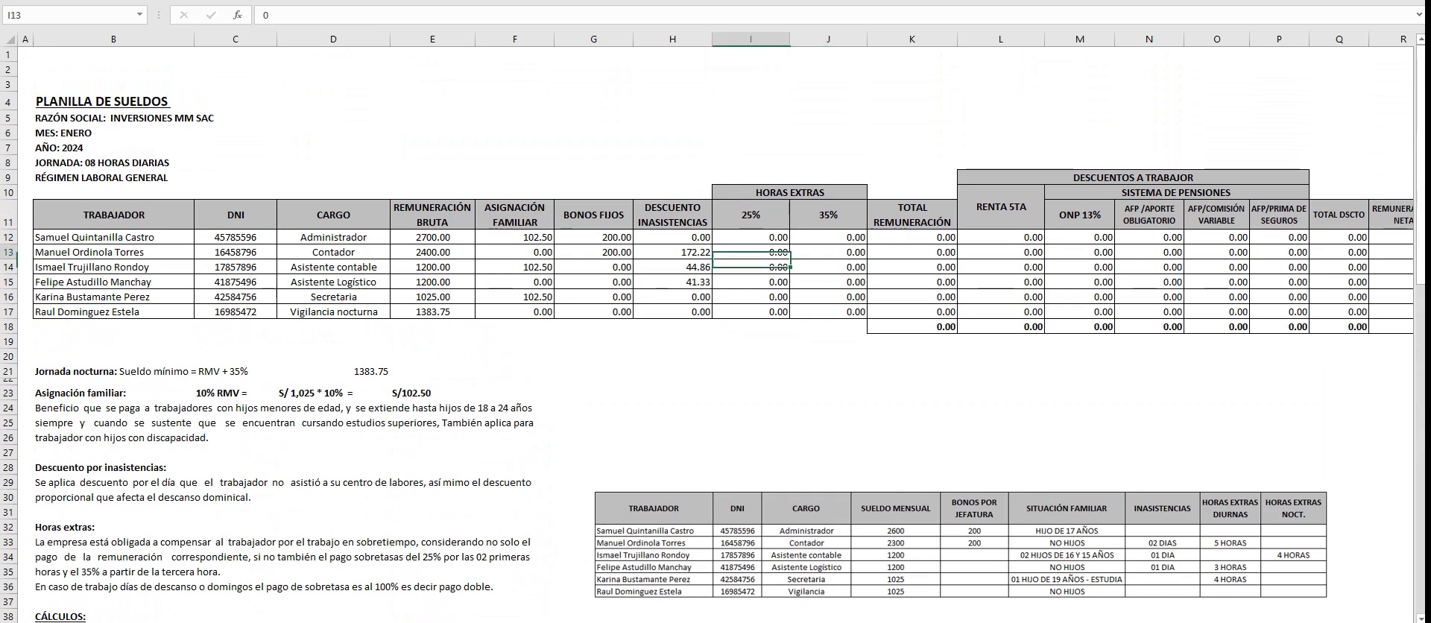
type("+")
scroll(775, 252, "down", 4)
scroll(775, 251, "down", 7)
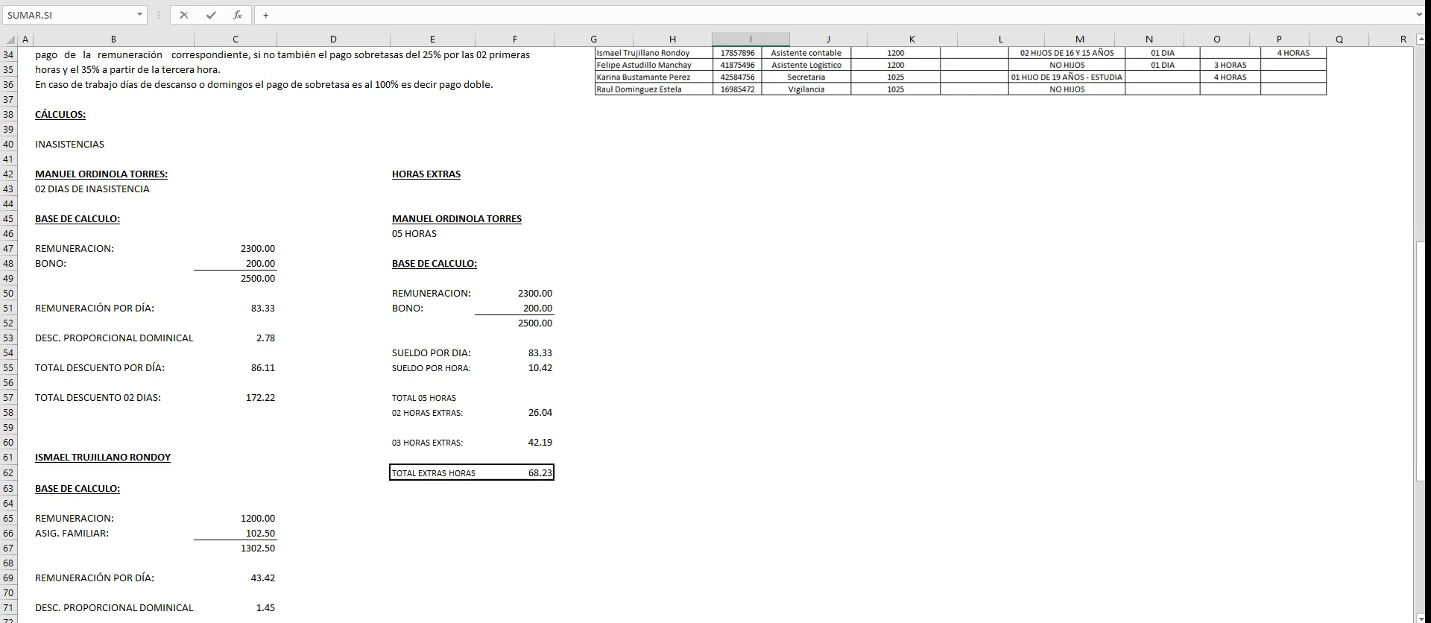
left_click(515, 412)
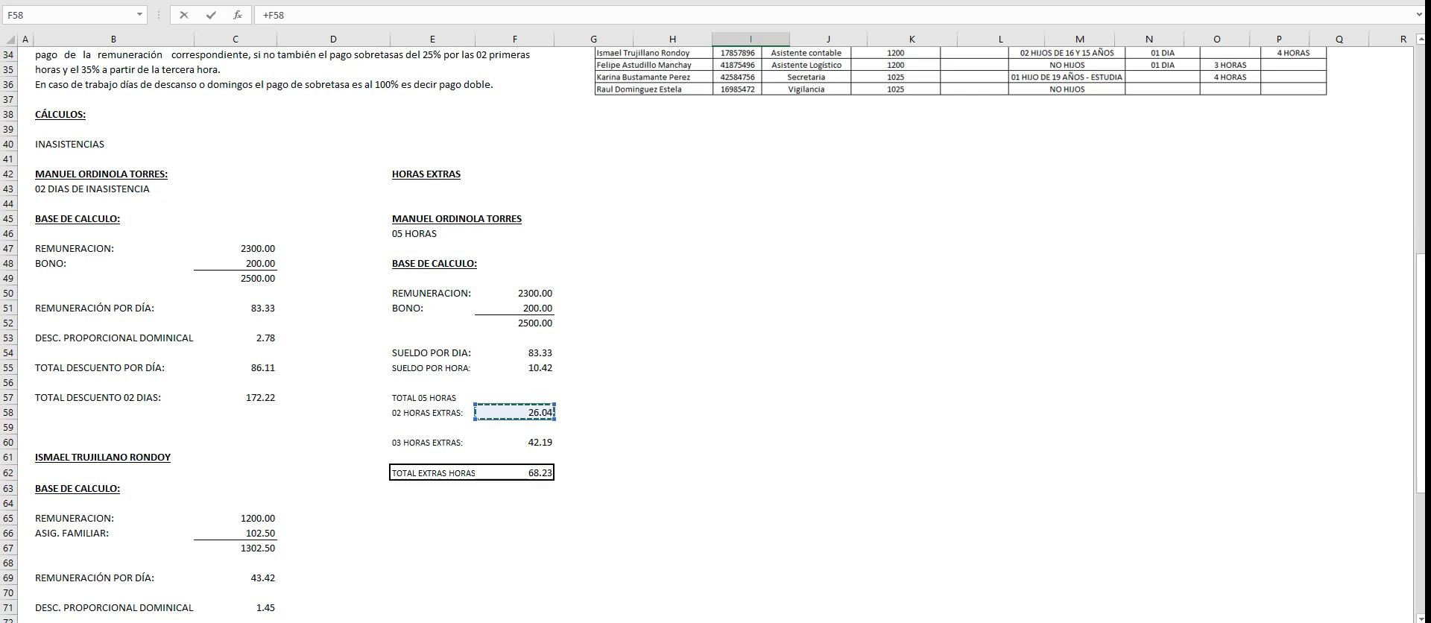
key("Return")
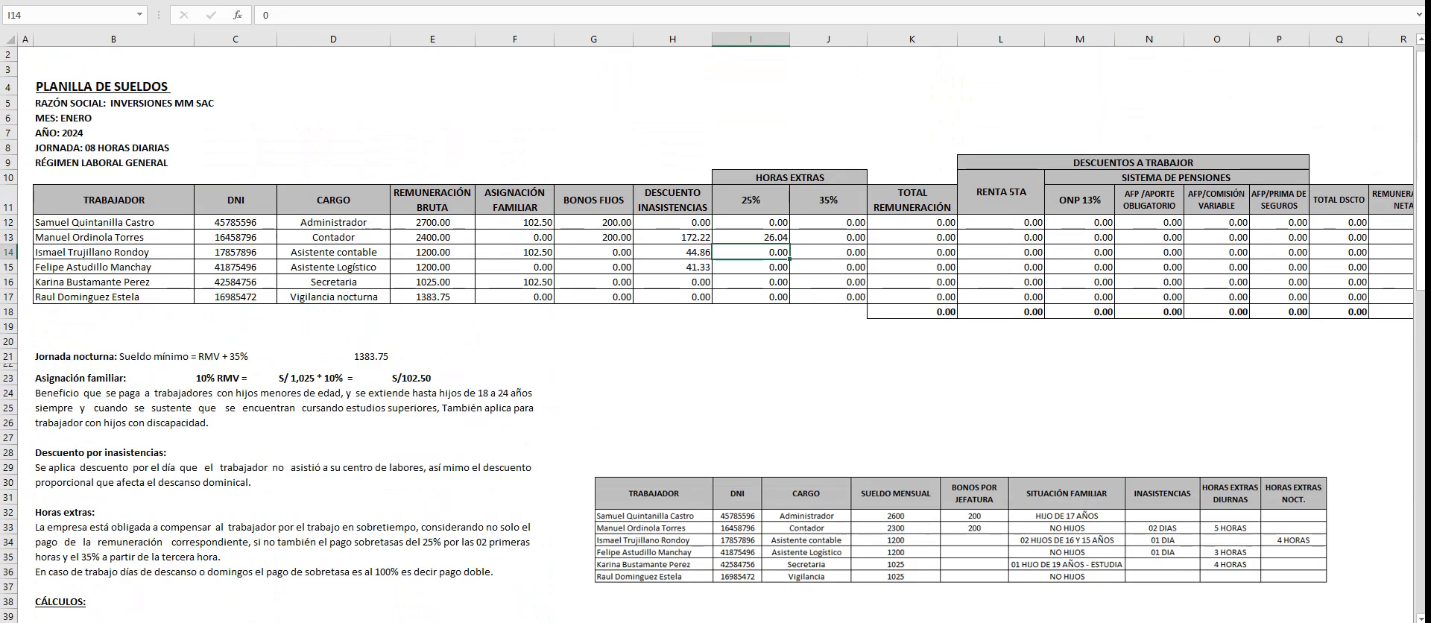
- Link the Contador's 35% overtime cell, J13 in the payroll table, to the three-hour amount in F60
left_click(828, 237)
type("+")
scroll(828, 237, "down", 11)
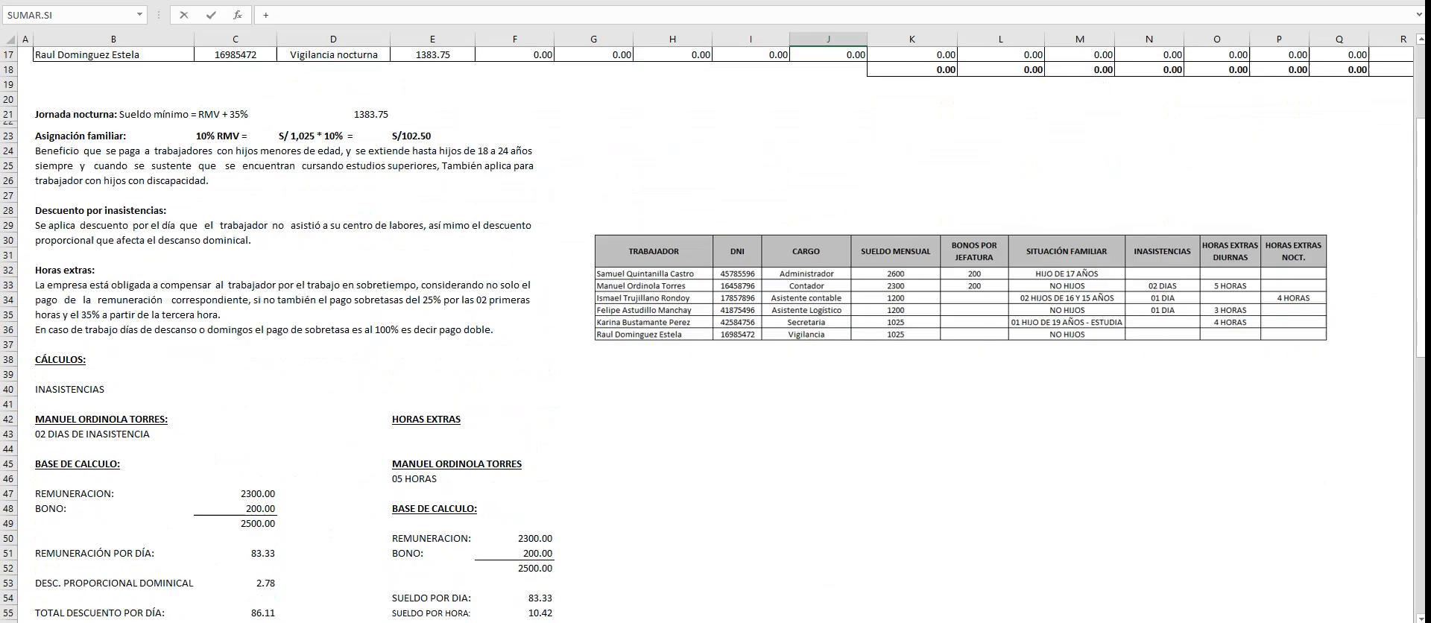
scroll(828, 237, "down", 3)
left_click(515, 293)
key("Return")
scroll(715, 313, "up", 4)
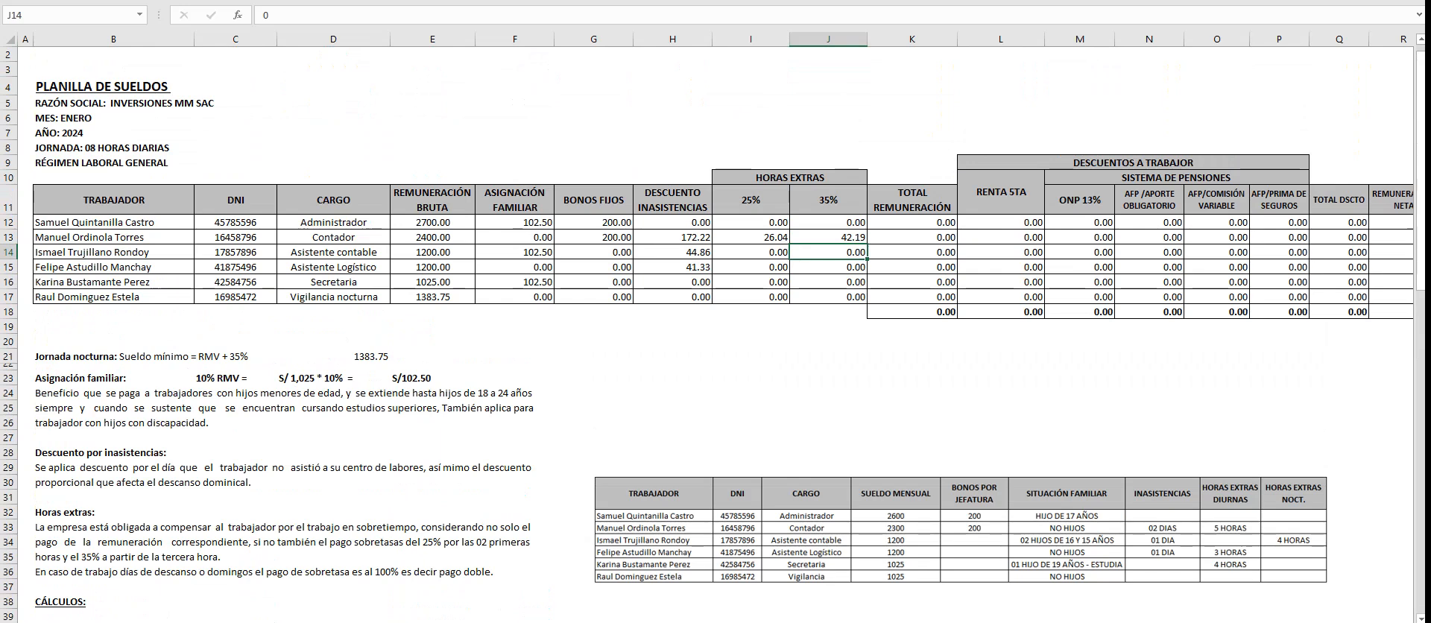
- Examine the reference table's overtime hours and the existing calculation blocks for the next worker with daytime overtime
scroll(715, 335, "down", 1)
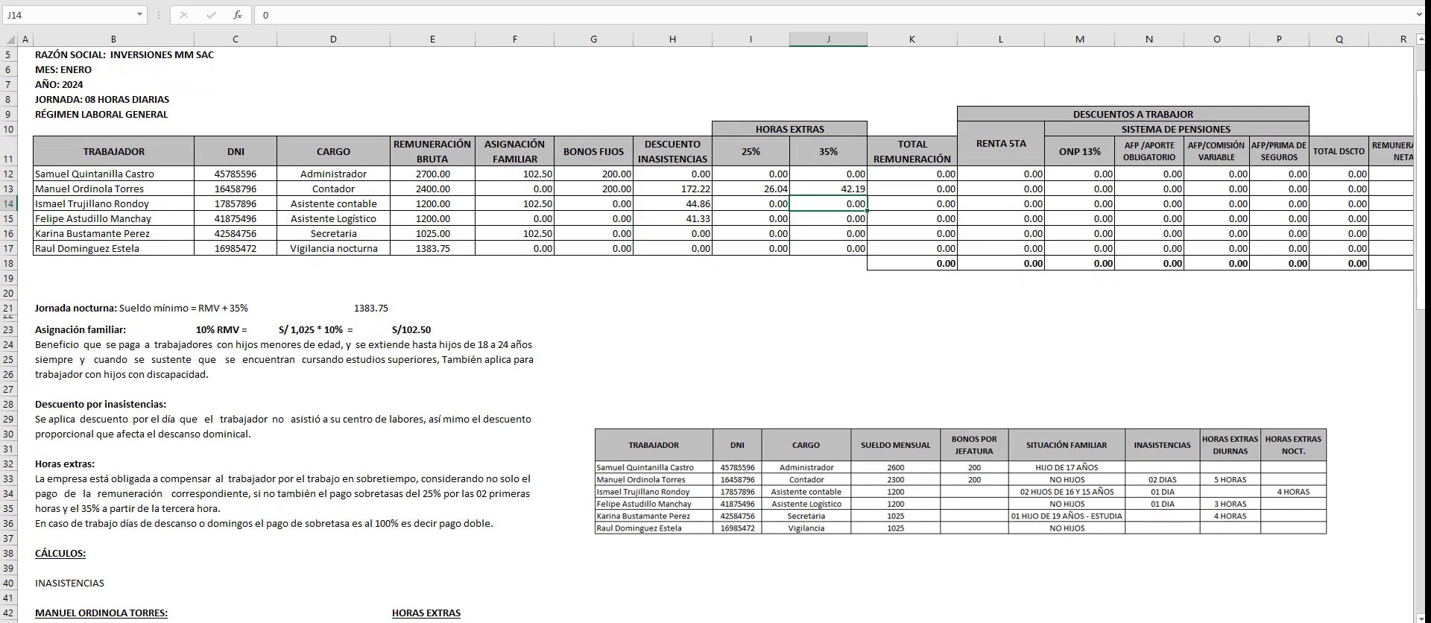
left_click(963, 483)
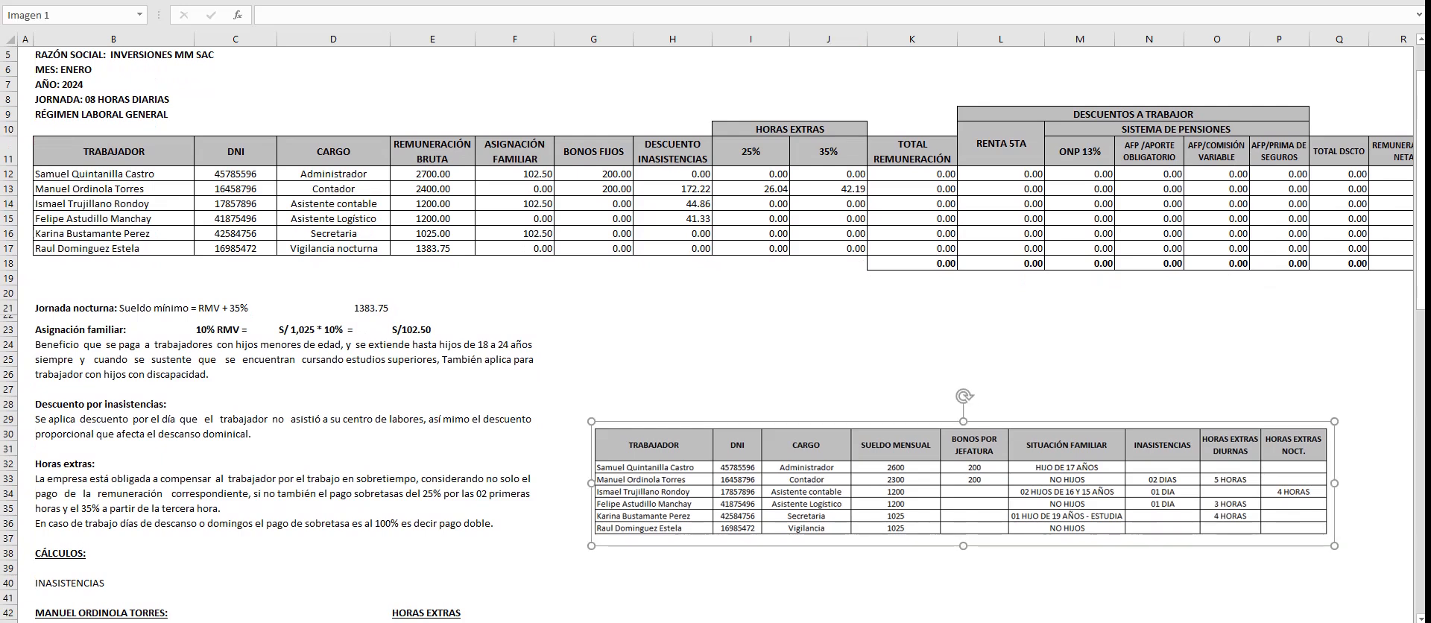
scroll(716, 336, "down", 8)
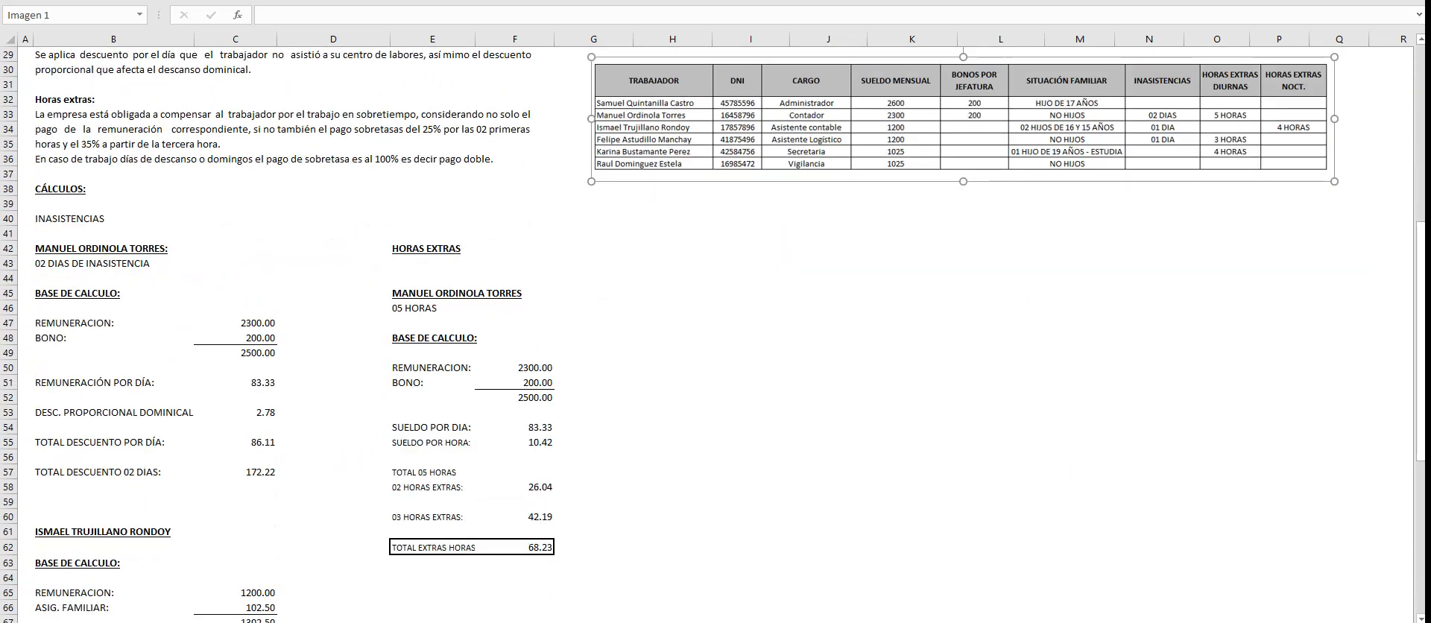
left_click(432, 592)
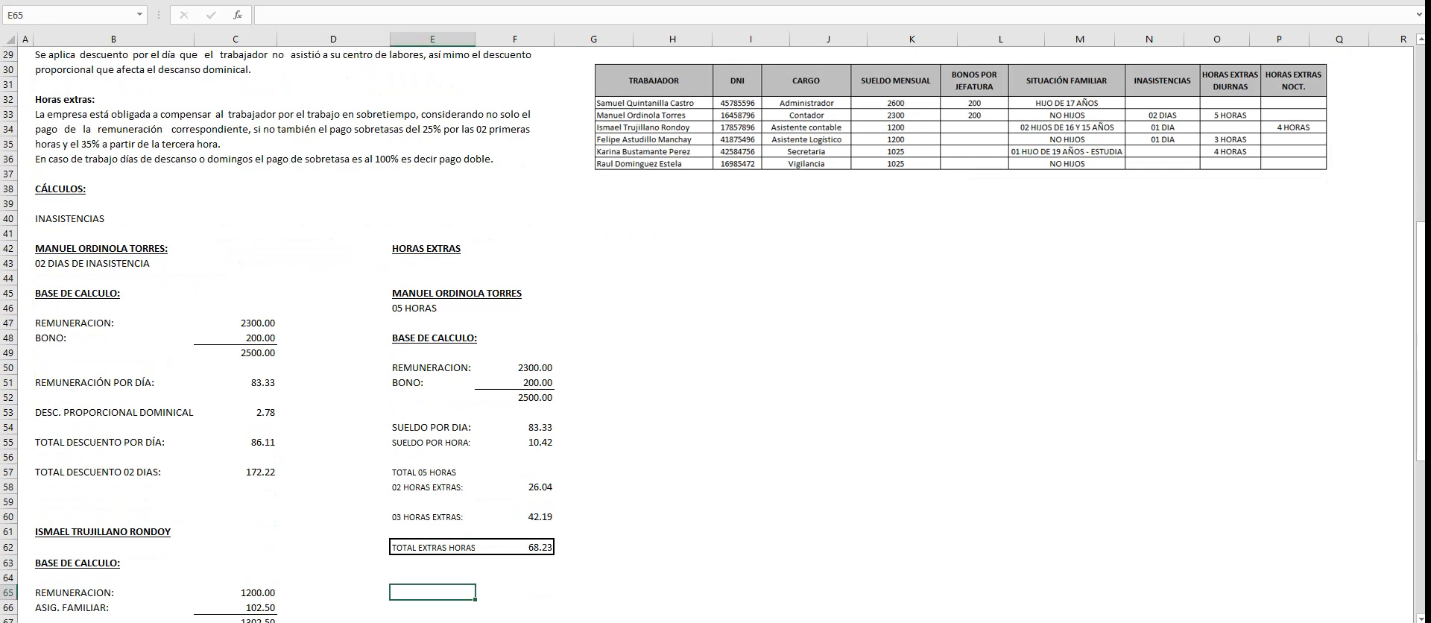
scroll(716, 335, "down", 4)
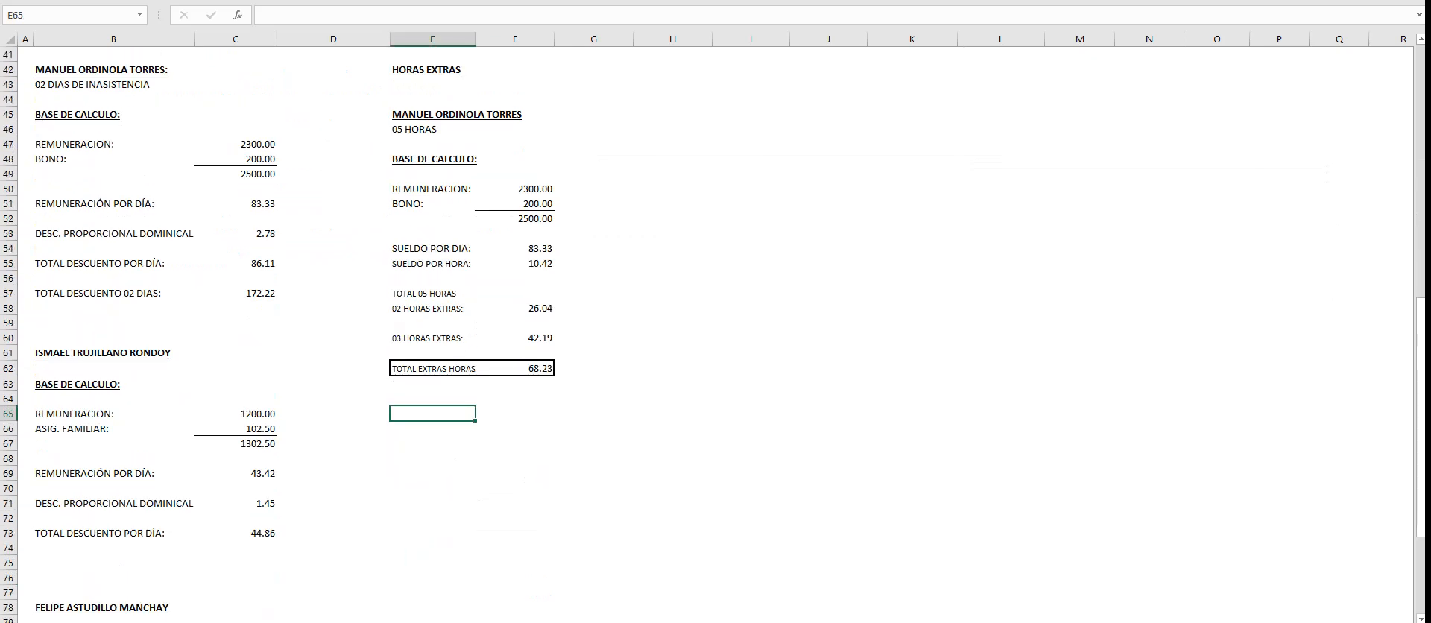
scroll(715, 336, "down", 1)
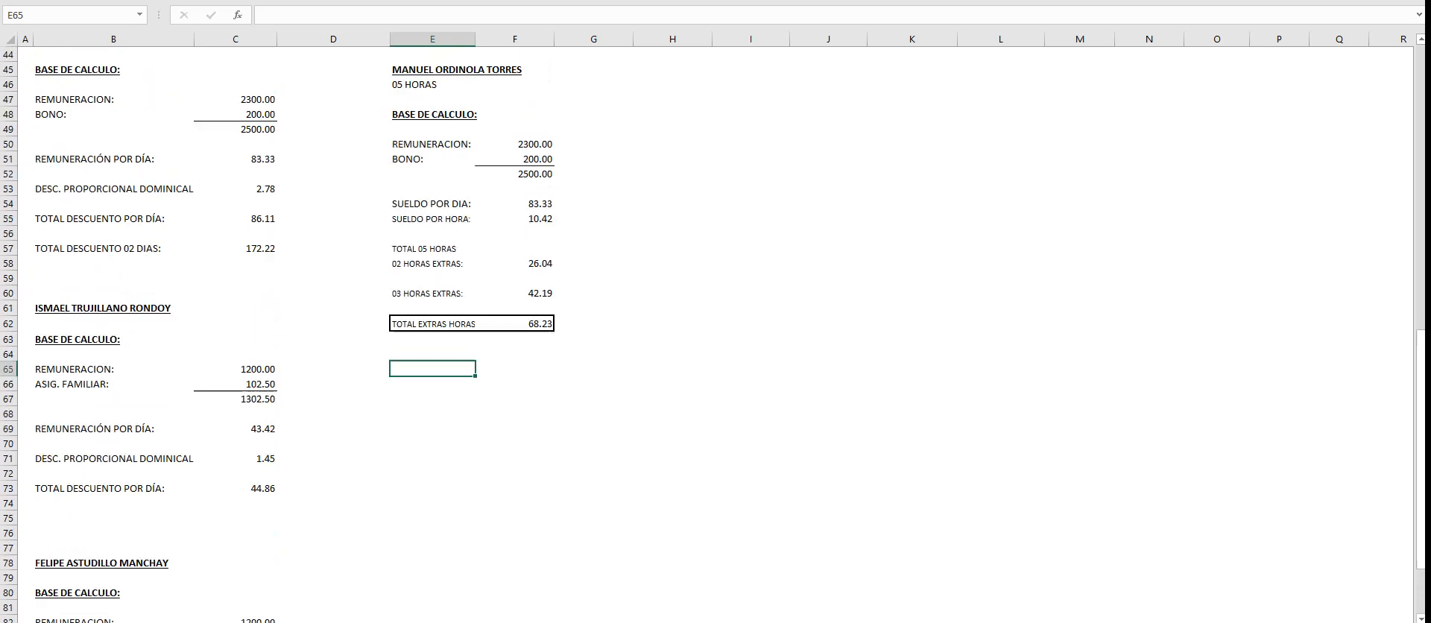
scroll(716, 335, "up", 7)
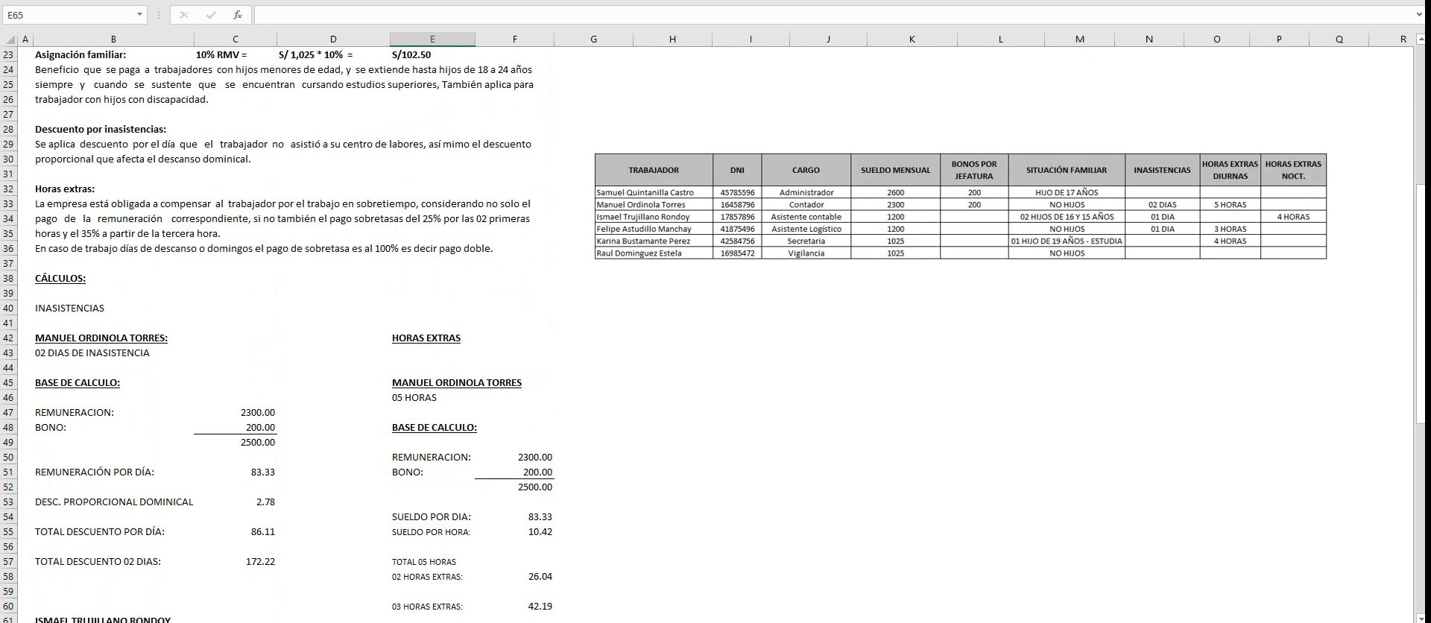
scroll(715, 336, "down", 11)
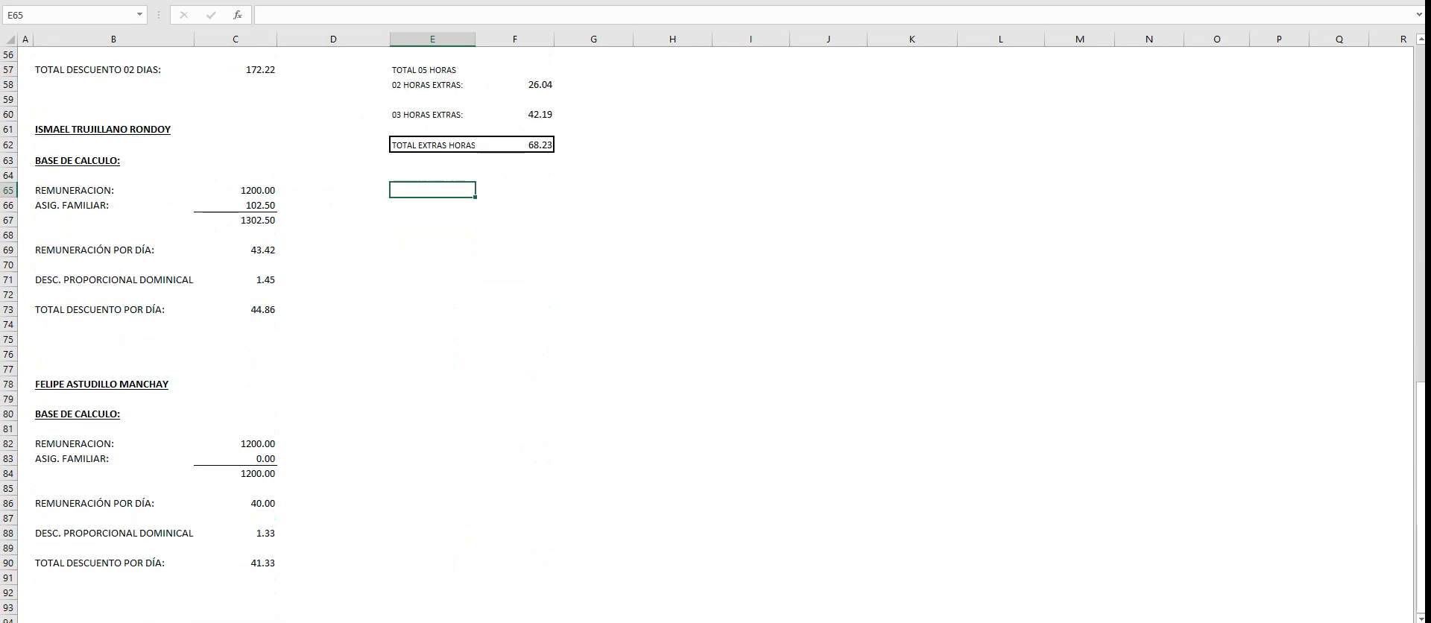
- Copy the Asistente Logístico's name heading from B78 to E66 to start a new overtime block
left_click(113, 369)
left_click(114, 384)
key("ctrl+c")
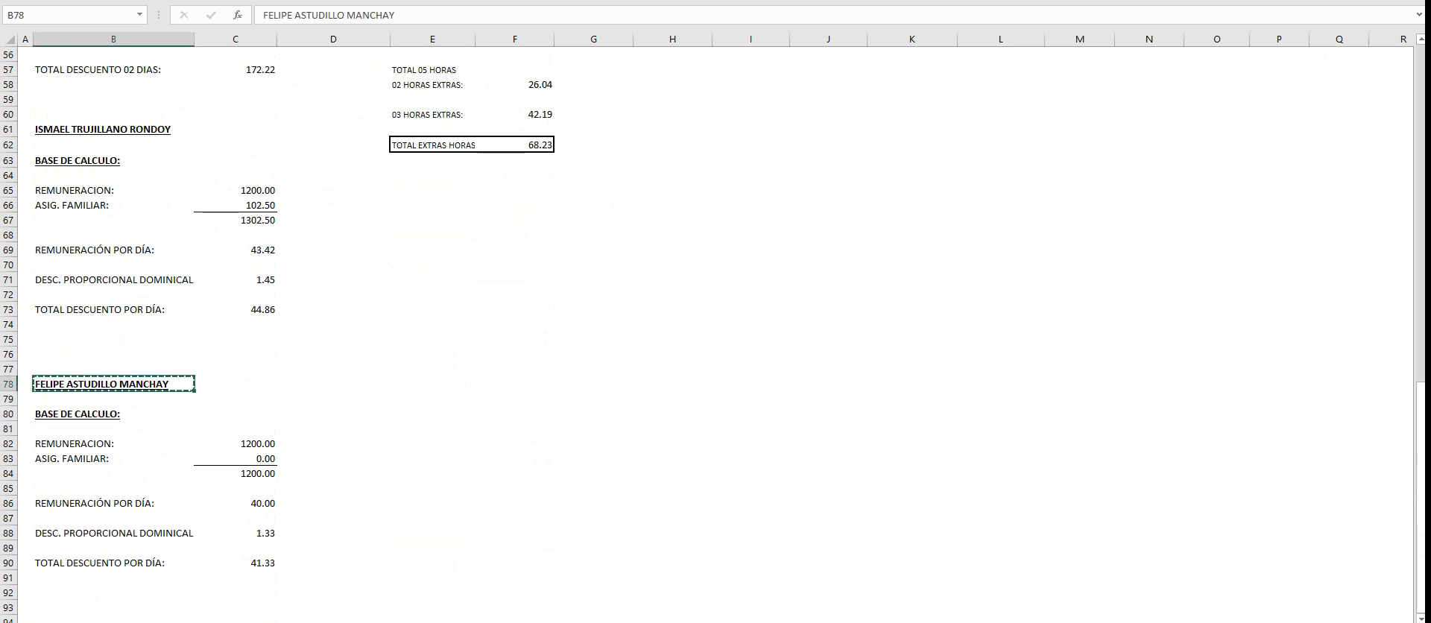
scroll(715, 335, "up", 3)
left_click(432, 339)
key("ctrl+v")
left_click(515, 413)
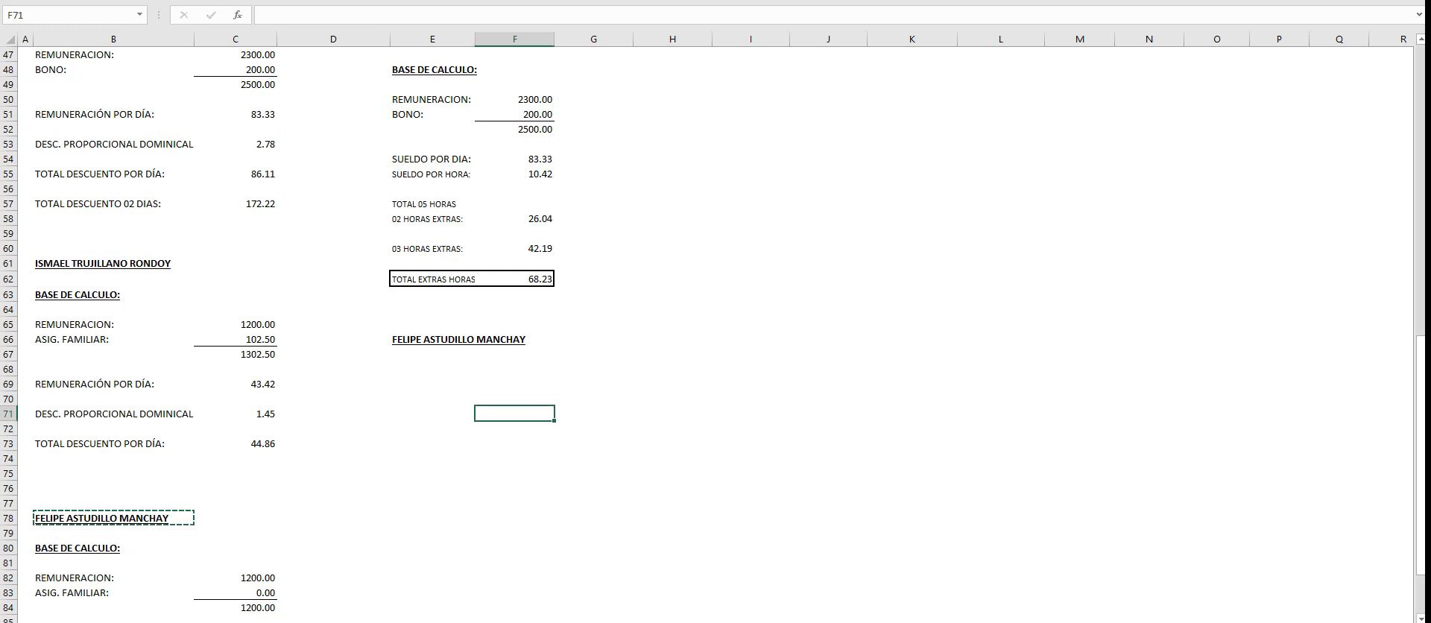
- Copy the Contador's base pay rows, E50:F52, to E68 and clear the BONO: label in E69
scroll(515, 413, "up", 2)
left_click_drag(432, 188, 514, 218)
key("ctrl+c")
left_click(432, 458)
key("ctrl+v")
scroll(715, 335, "down", 4)
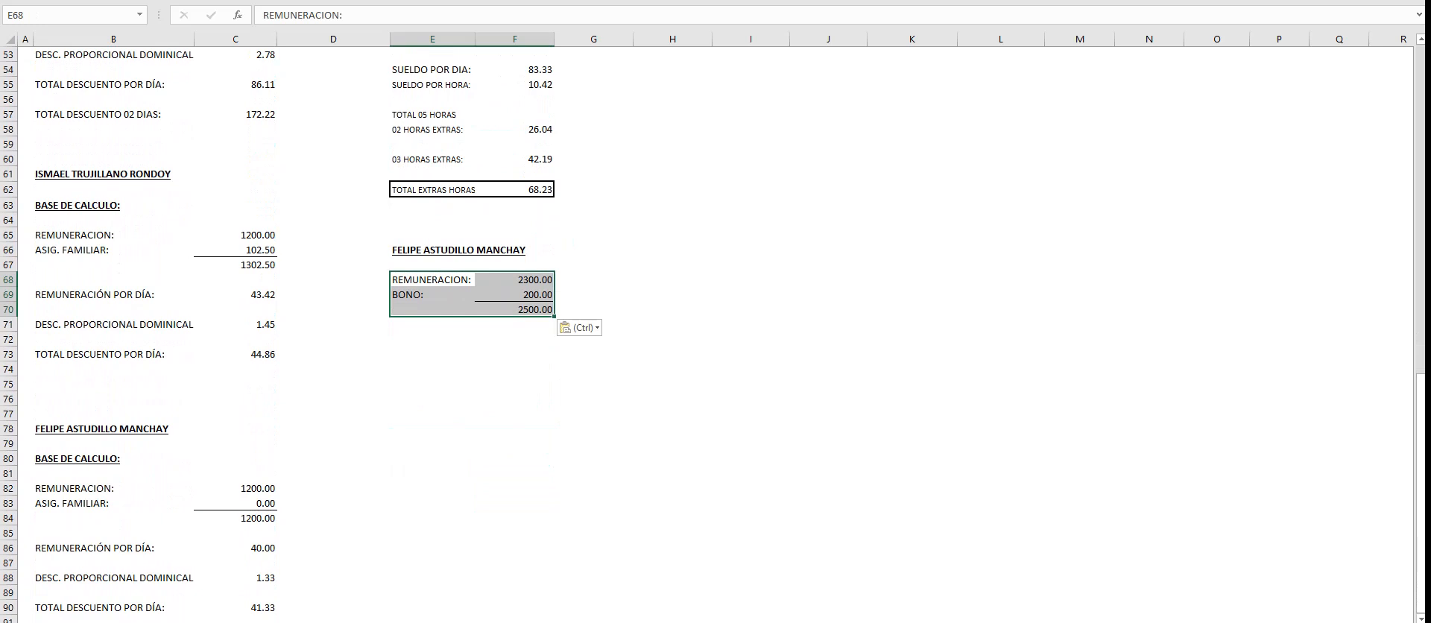
left_click(432, 294)
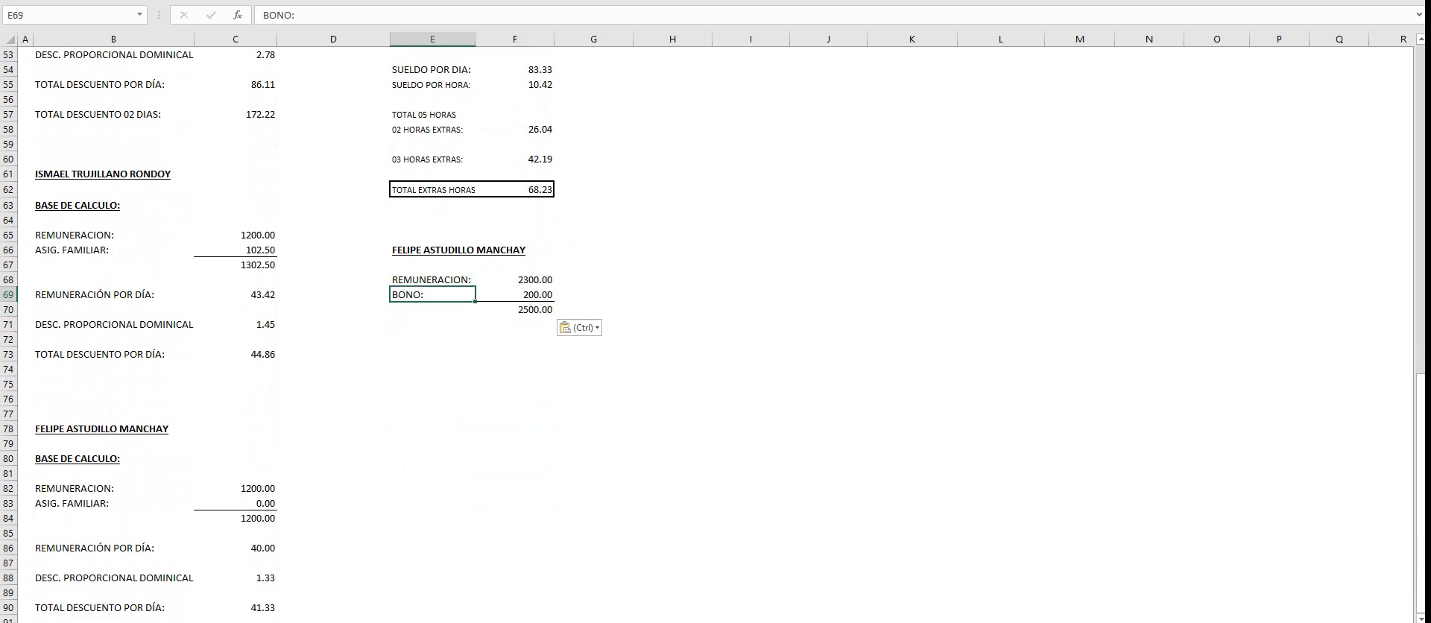
key("Delete")
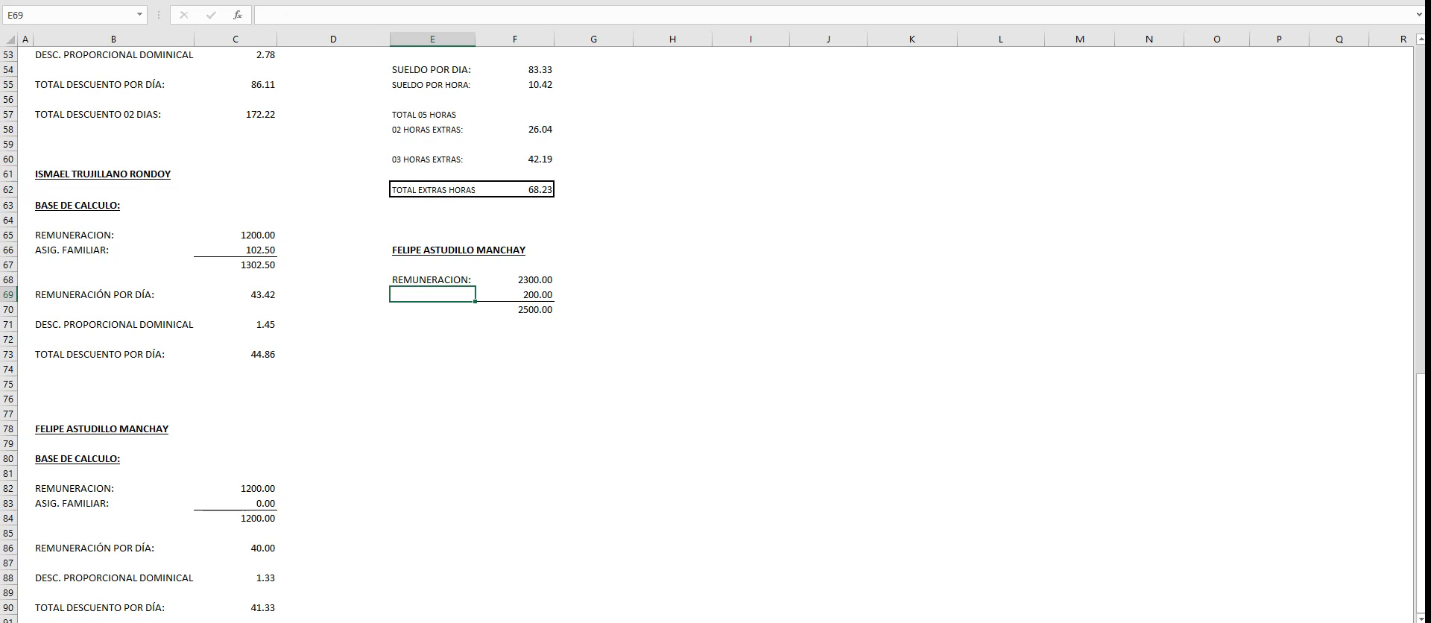
- Set the Asistente Logístico's remuneration in F68 to 1200 and the amount in F69 to 0
left_click(515, 279)
type("1200")
key("Return")
type("0")
key("Return")
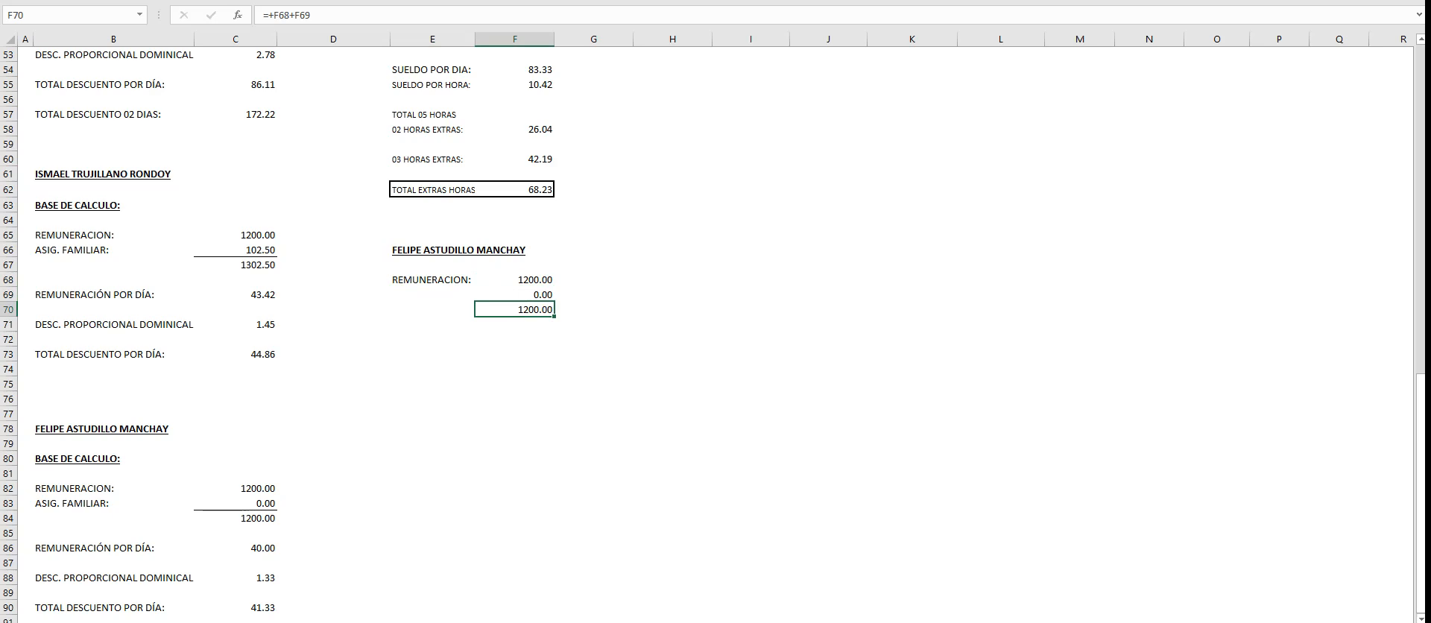
- Copy the daily and hourly pay rows, E54:F55, to E72 and check the formulas in F72 and F73
scroll(278, 334, "down", 2)
scroll(278, 334, "up", 5)
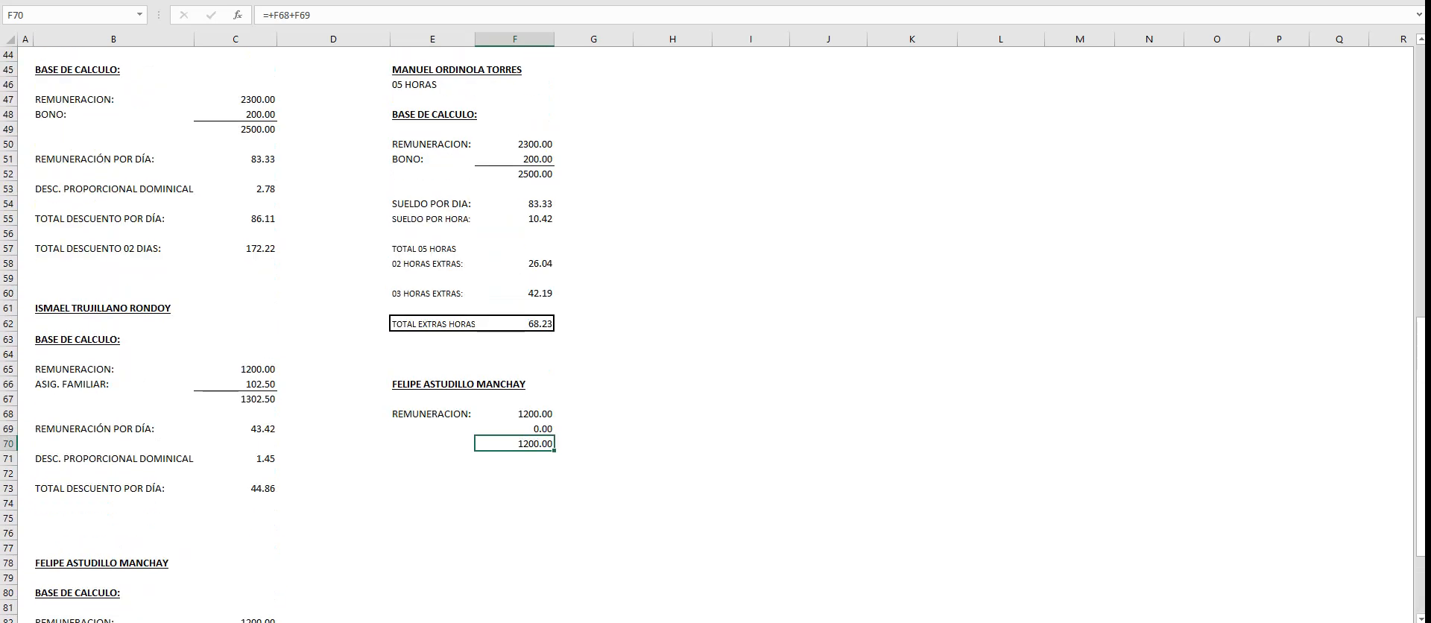
scroll(708, 334, "up", 3)
left_click_drag(432, 338, 514, 354)
key("ctrl+c")
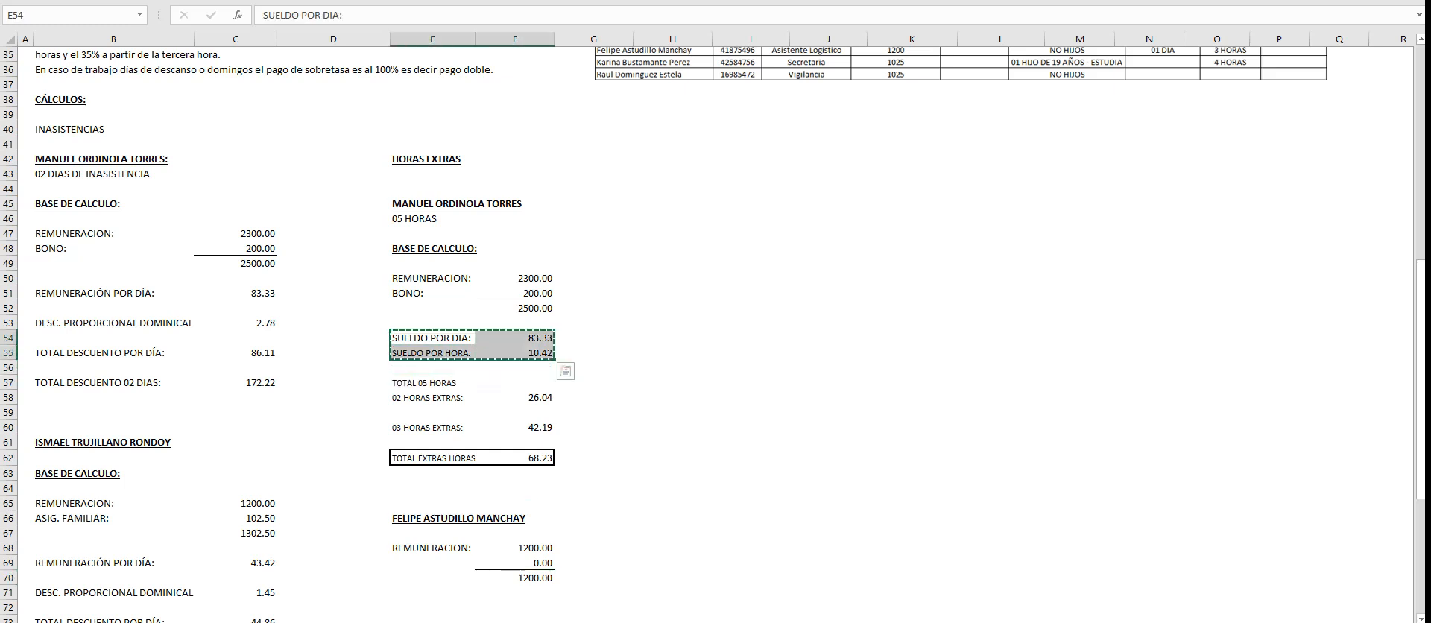
scroll(565, 373, "down", 3)
left_click(455, 443)
key("ctrl+v")
key("Right")
key("Down")
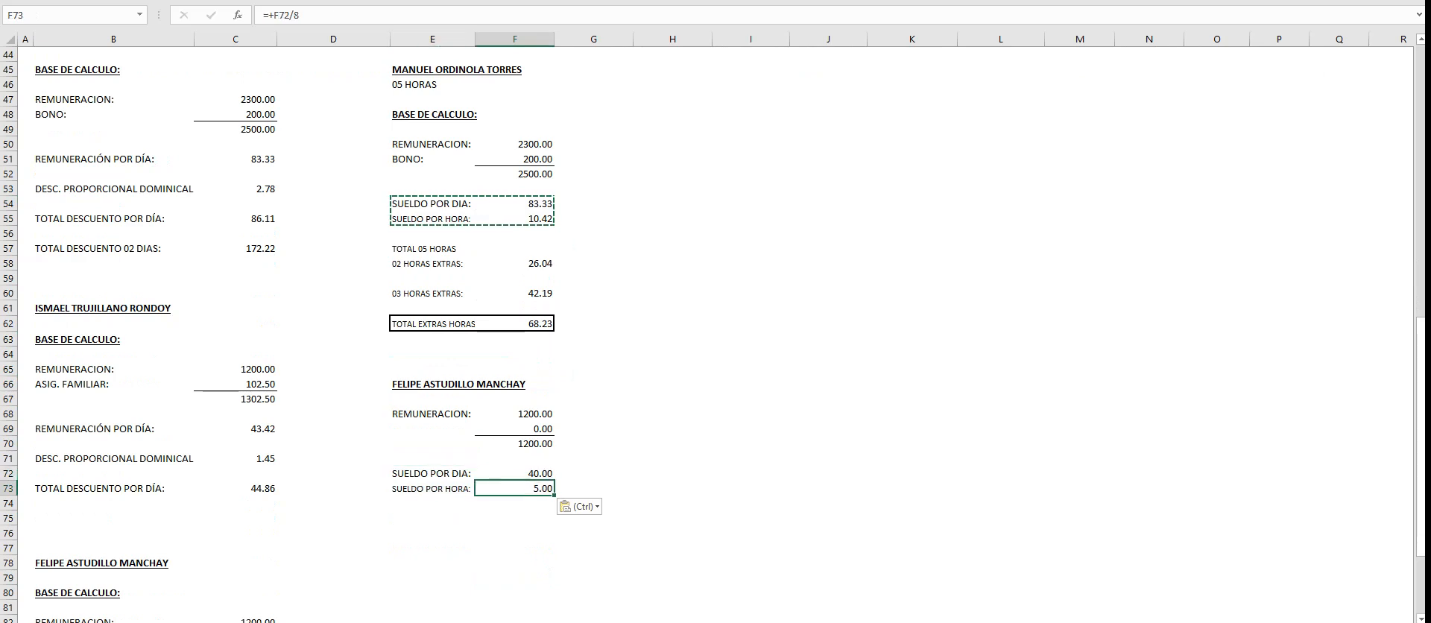
key("Up")
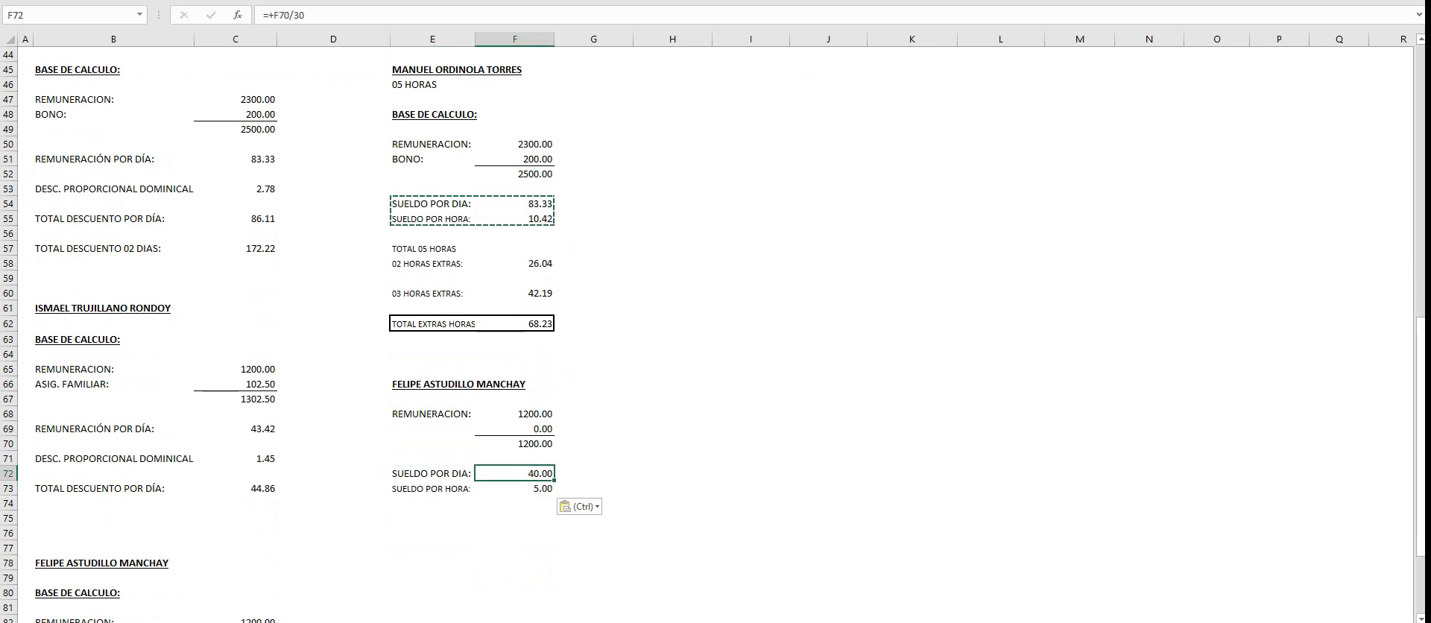
left_click(514, 488)
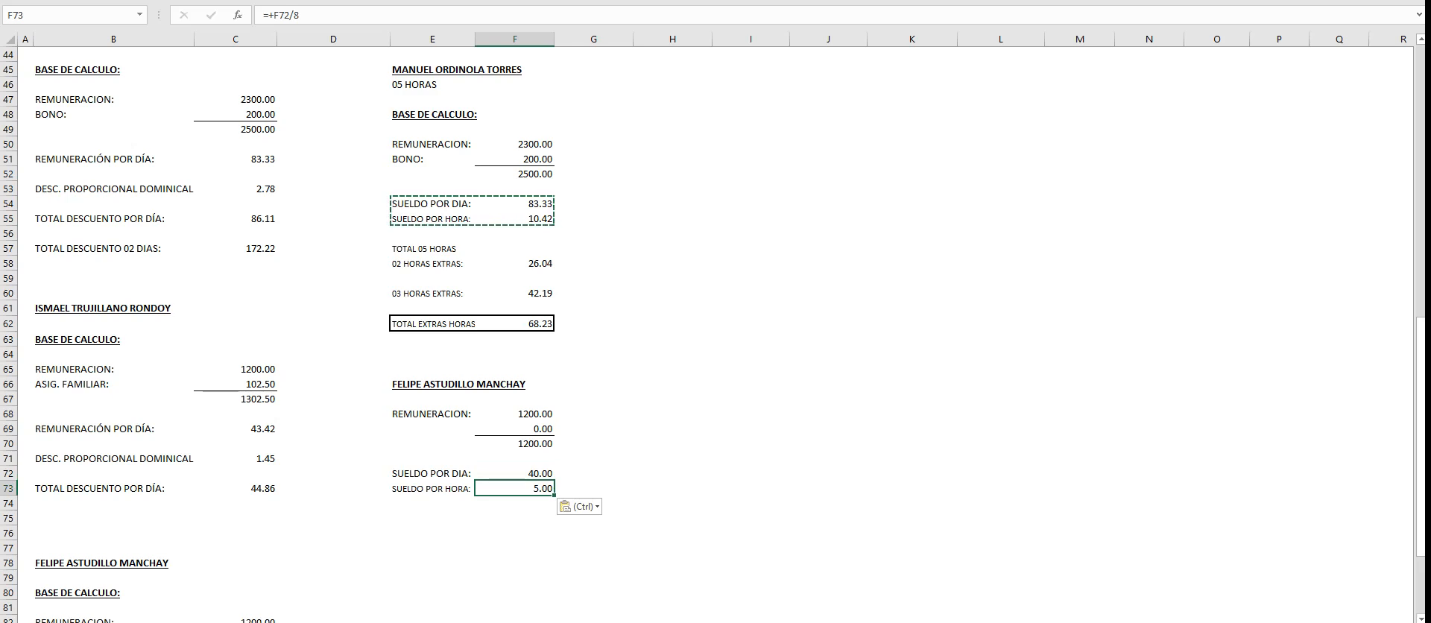
- Enter the label TOTAL 03 HORAS in E75, below the Asistente Logístico's hourly pay
left_click(432, 517)
key("Escape")
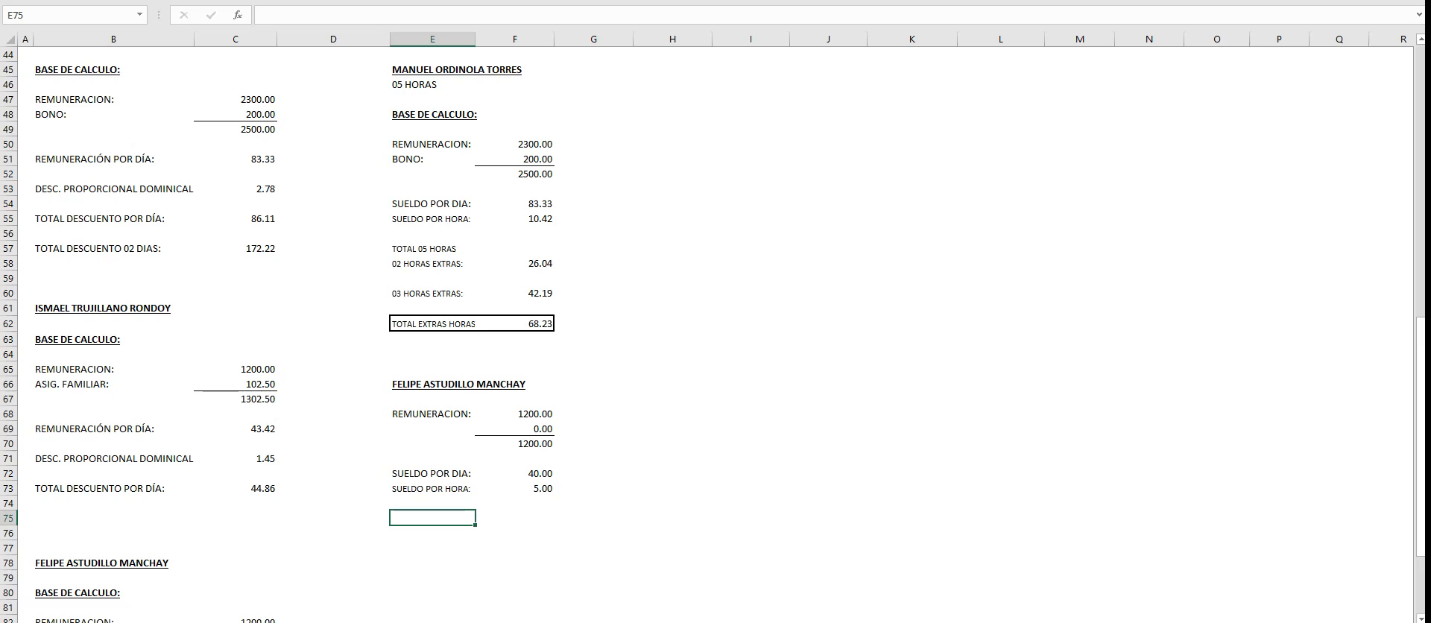
scroll(714, 334, "up", 5)
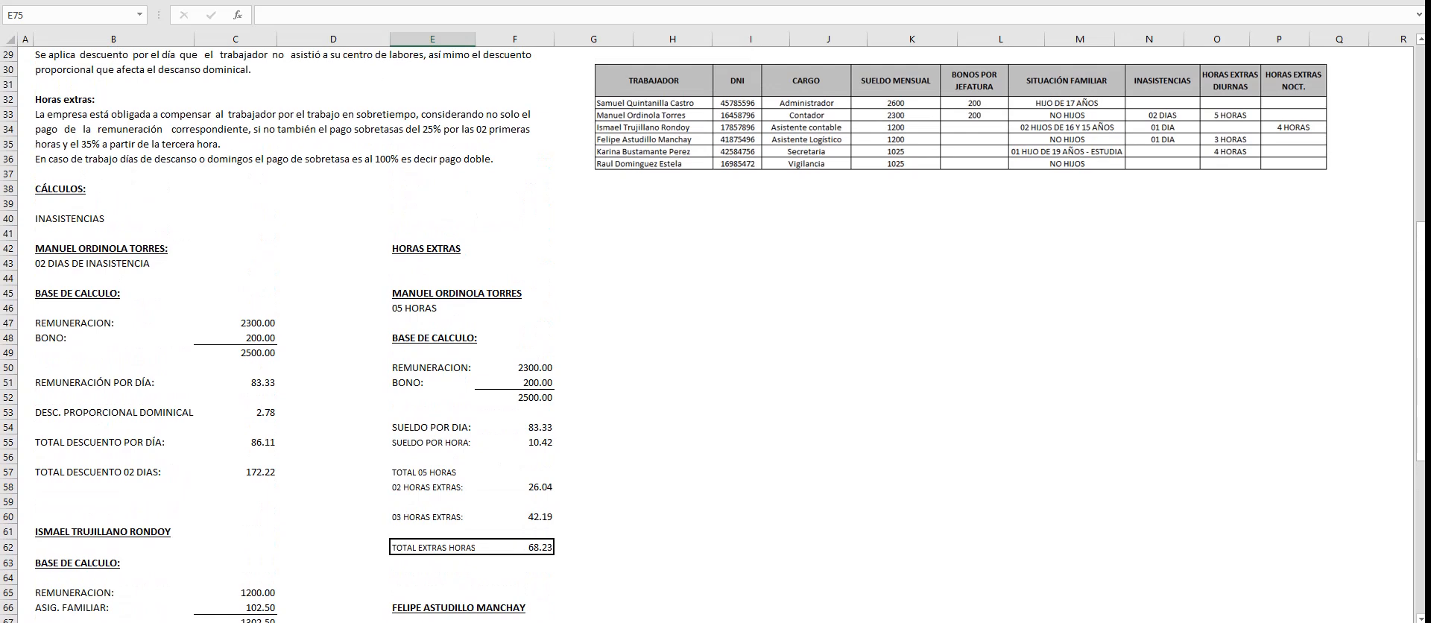
scroll(713, 334, "down", 5)
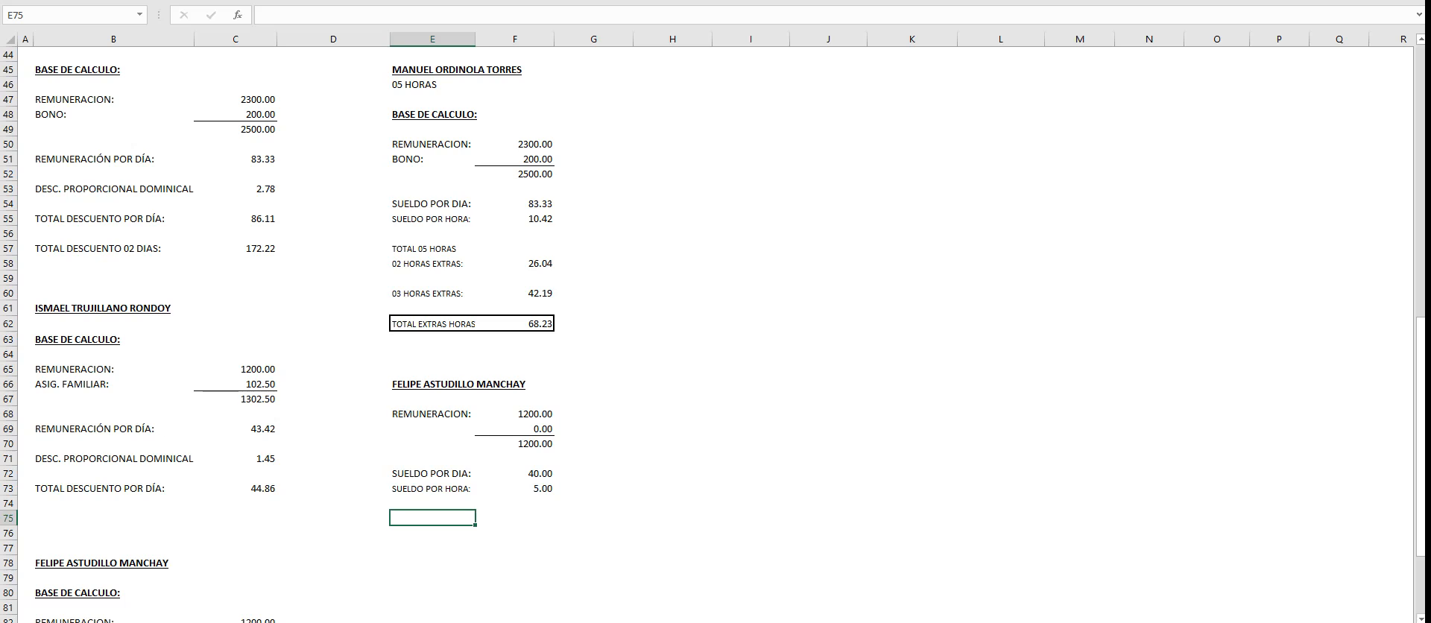
type("TOTAL 03 HORAS")
key("Return")
key("Return")
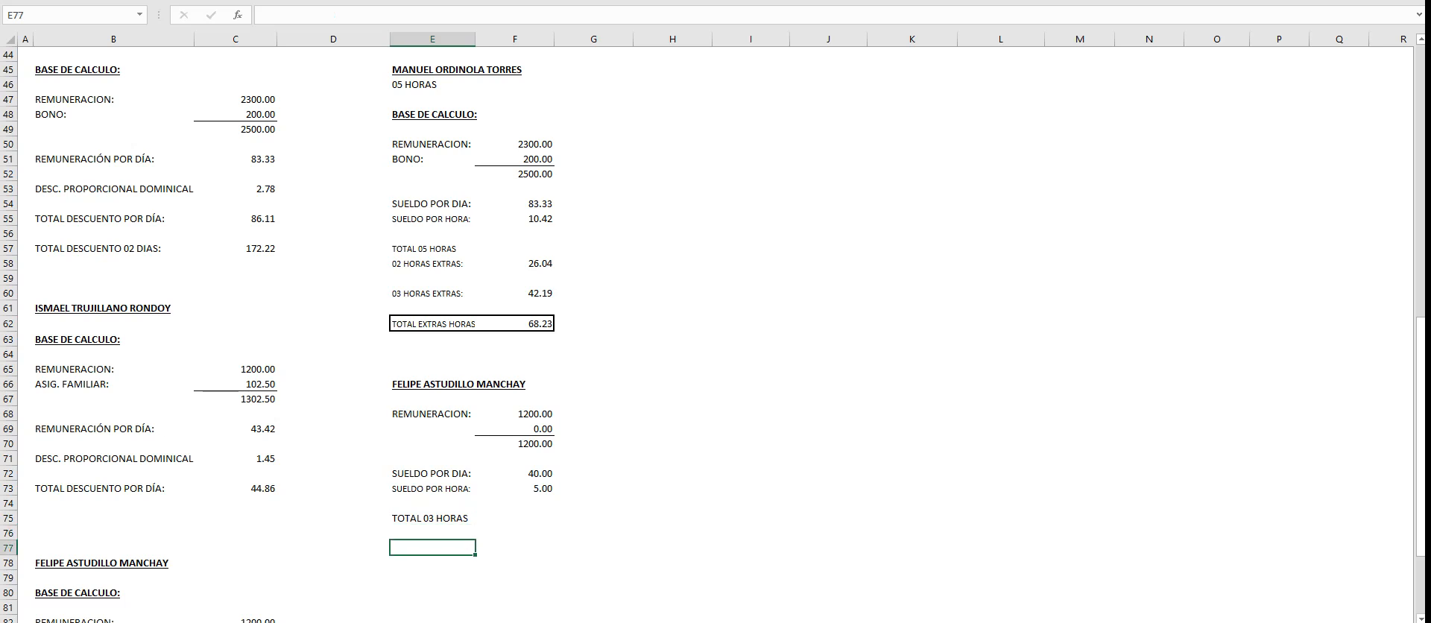
- Copy the 02 HORAS EXTRAS: label from E58 to E77
left_click(432, 263)
key("ctrl+c")
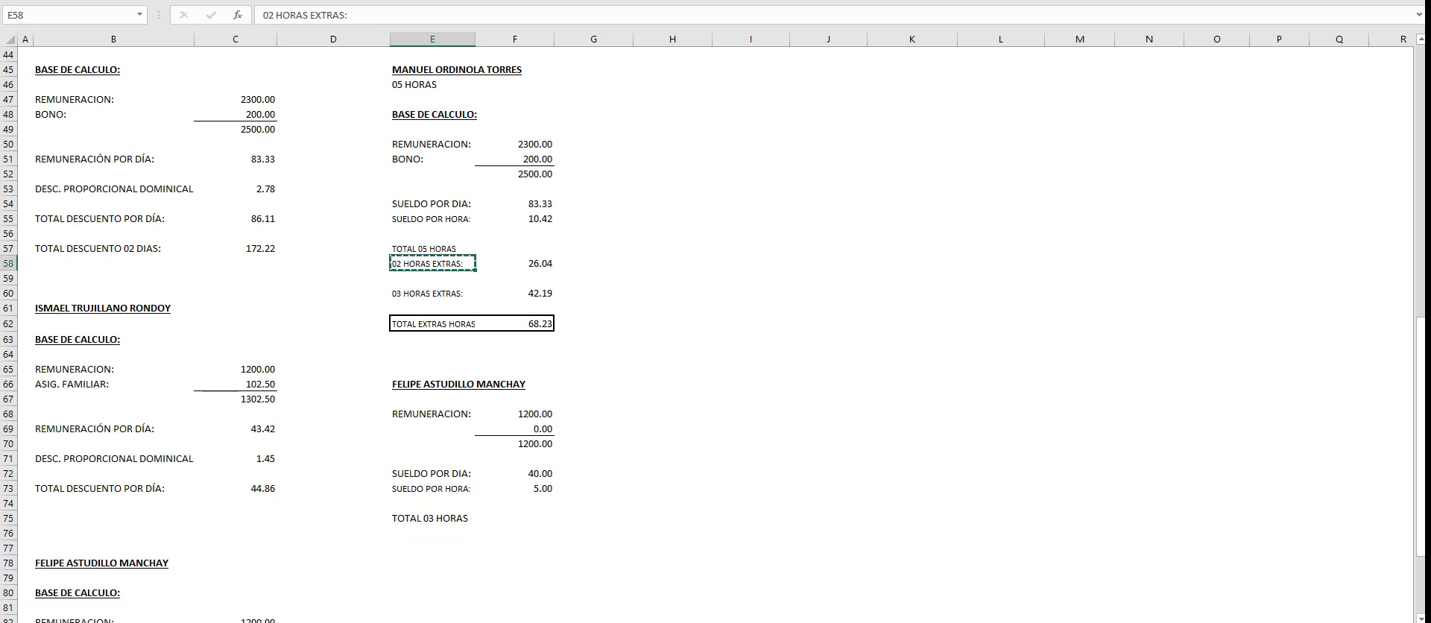
left_click(432, 548)
key("ctrl+v")
key("Right")
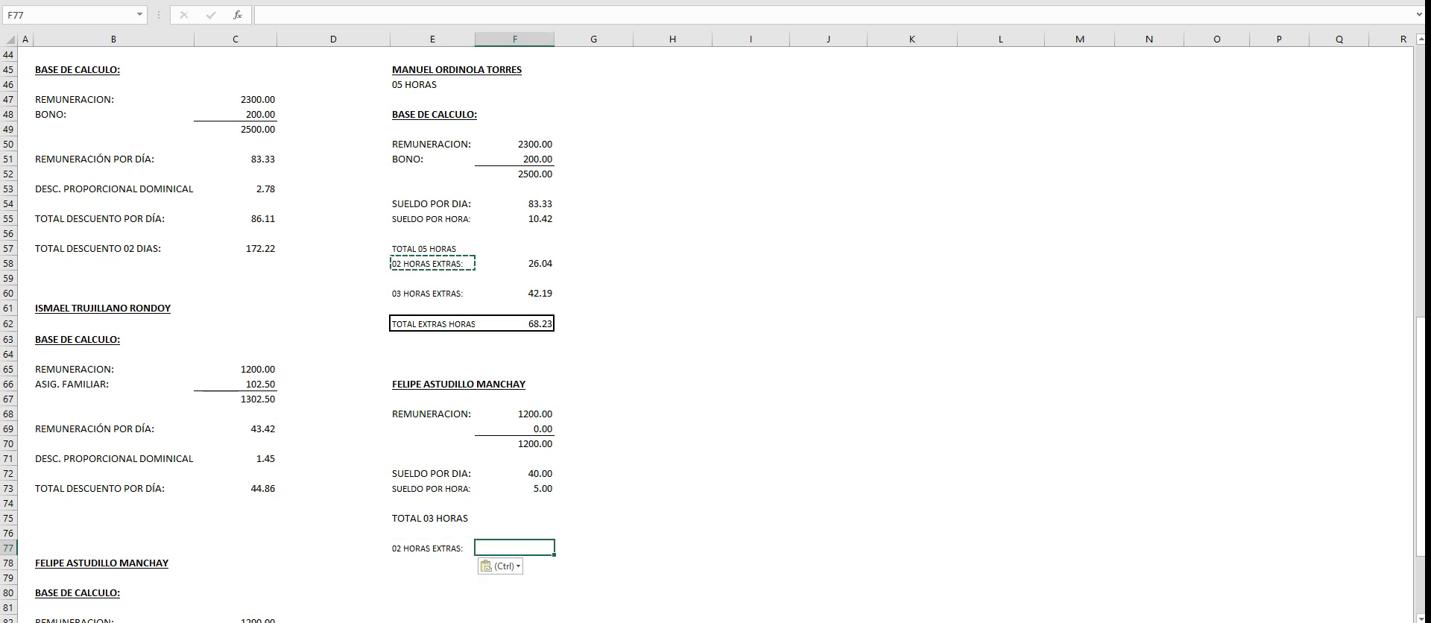
- Calculate the two overtime hours at the 25% surcharge in F77 with the formula +F73*2*1.25
type("+")
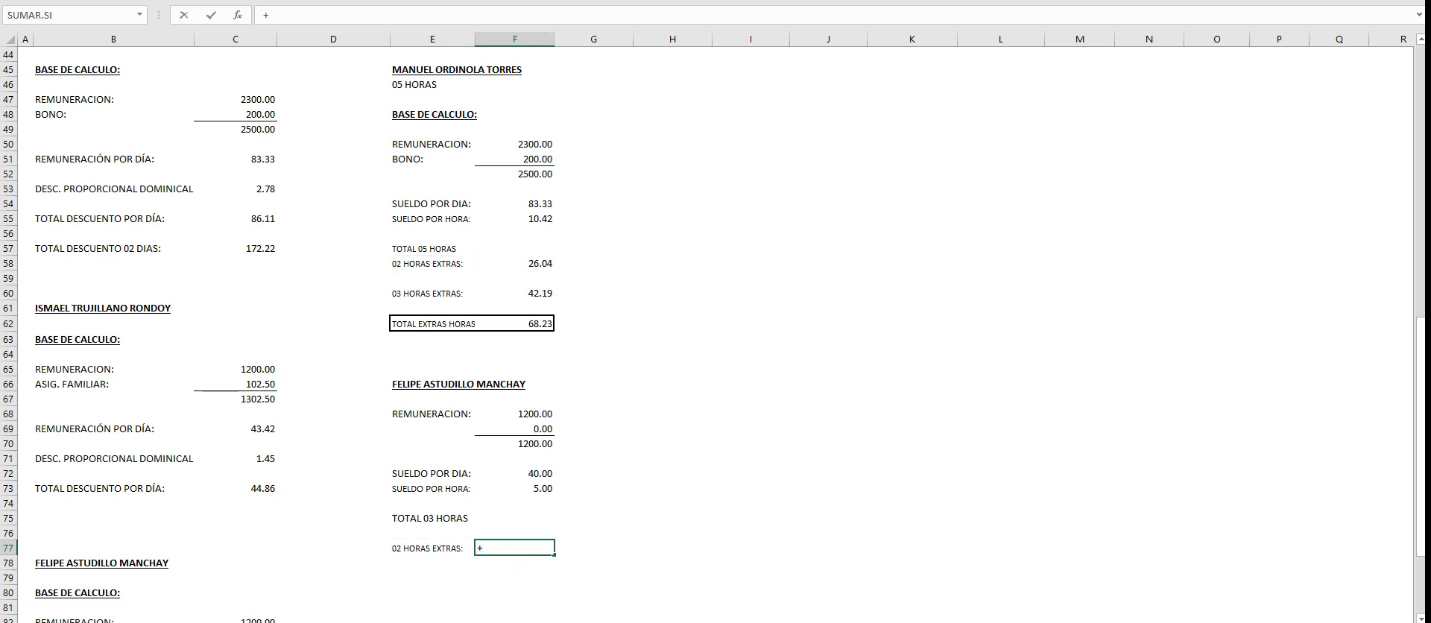
left_click(514, 489)
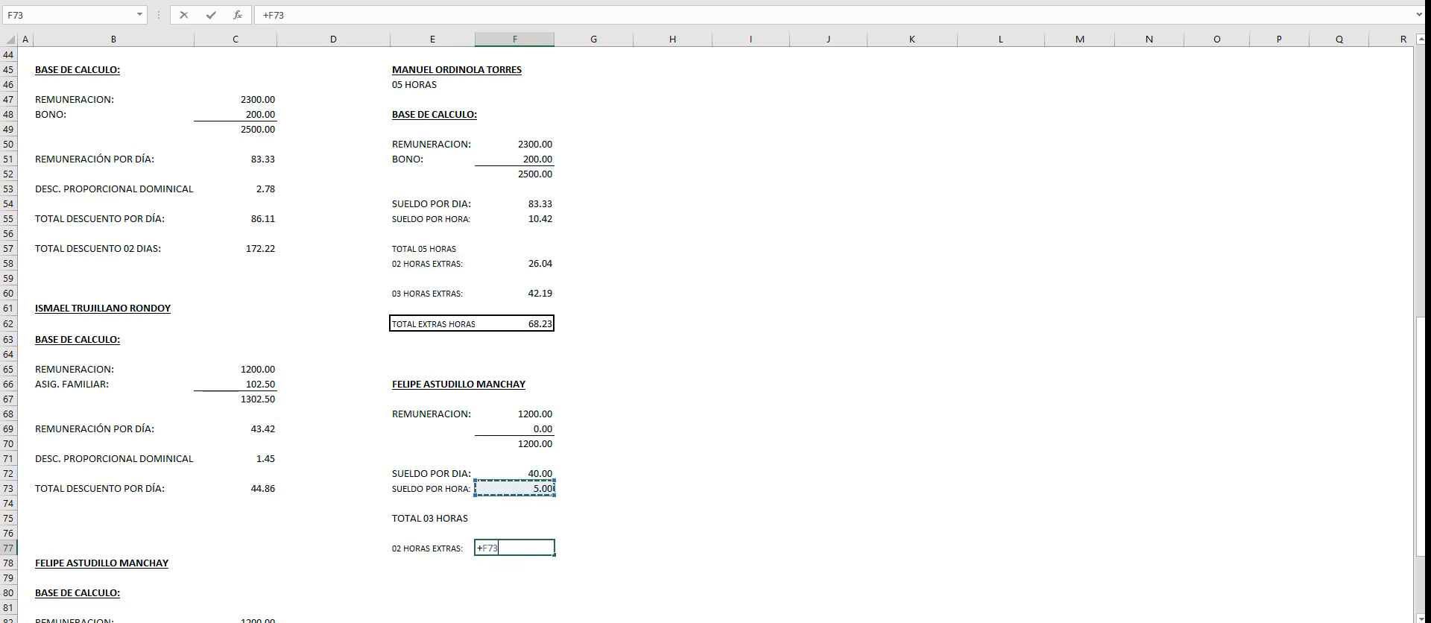
type("*2*1.25")
key("Return")
- Enter the label 01 HORA EXTRA: in E79 and give it the same formatting as E77
left_click(432, 577)
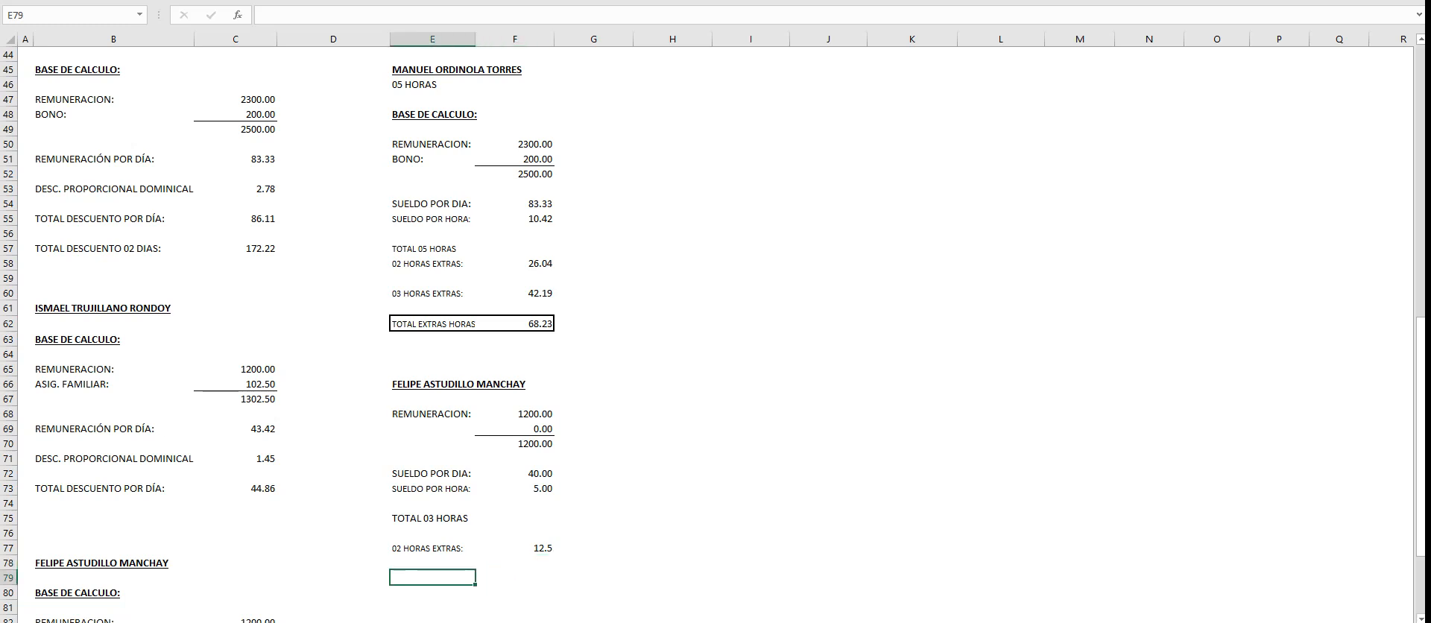
type("01 HORA EXTRA:")
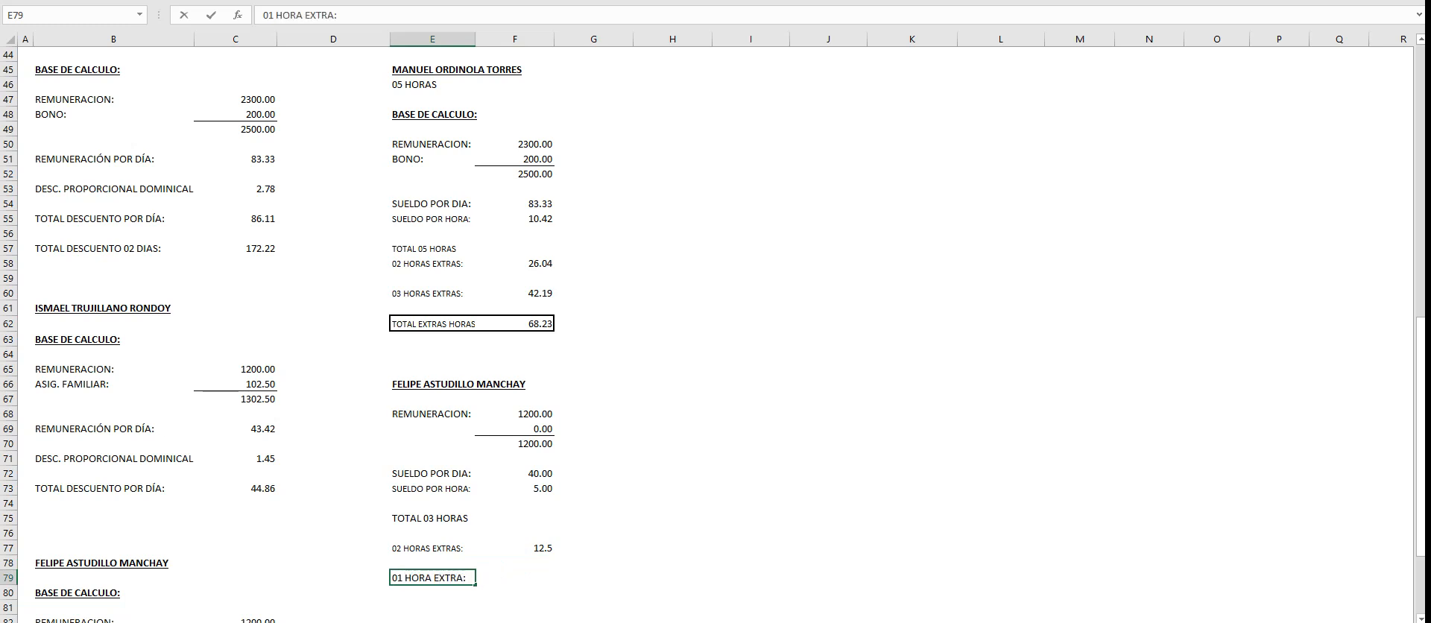
key("Tab")
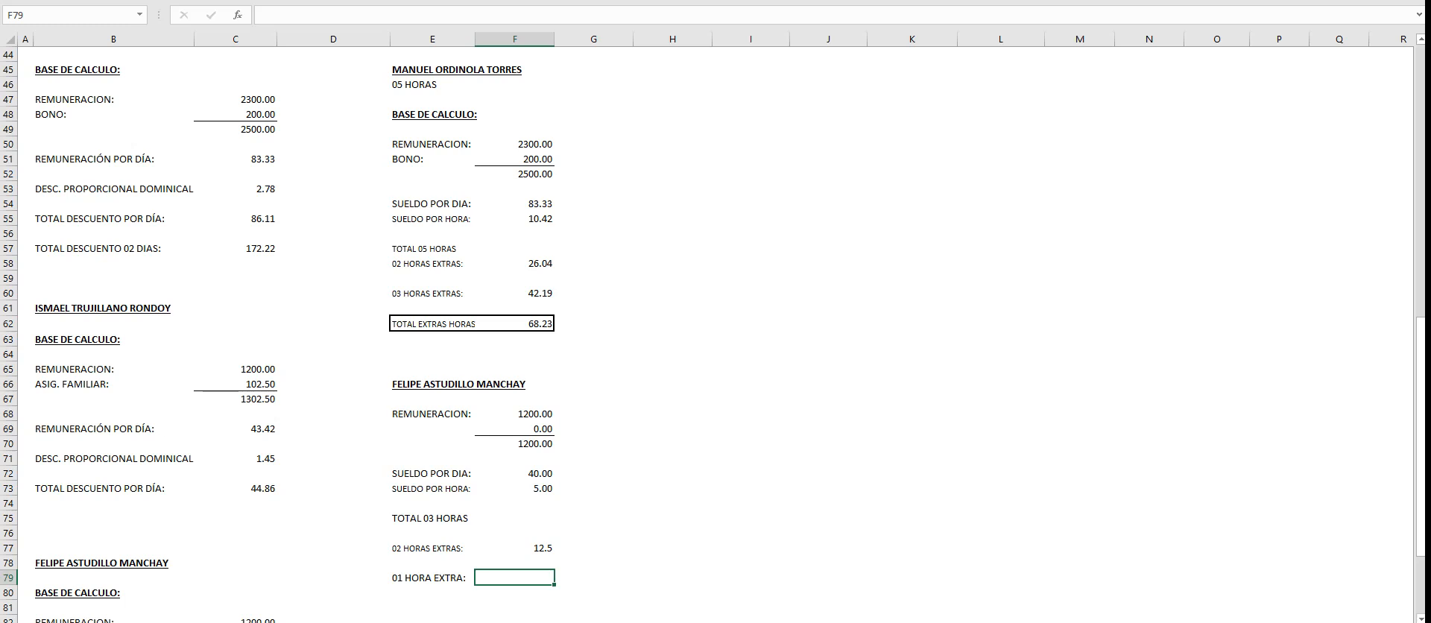
key("Left")
left_click(432, 548)
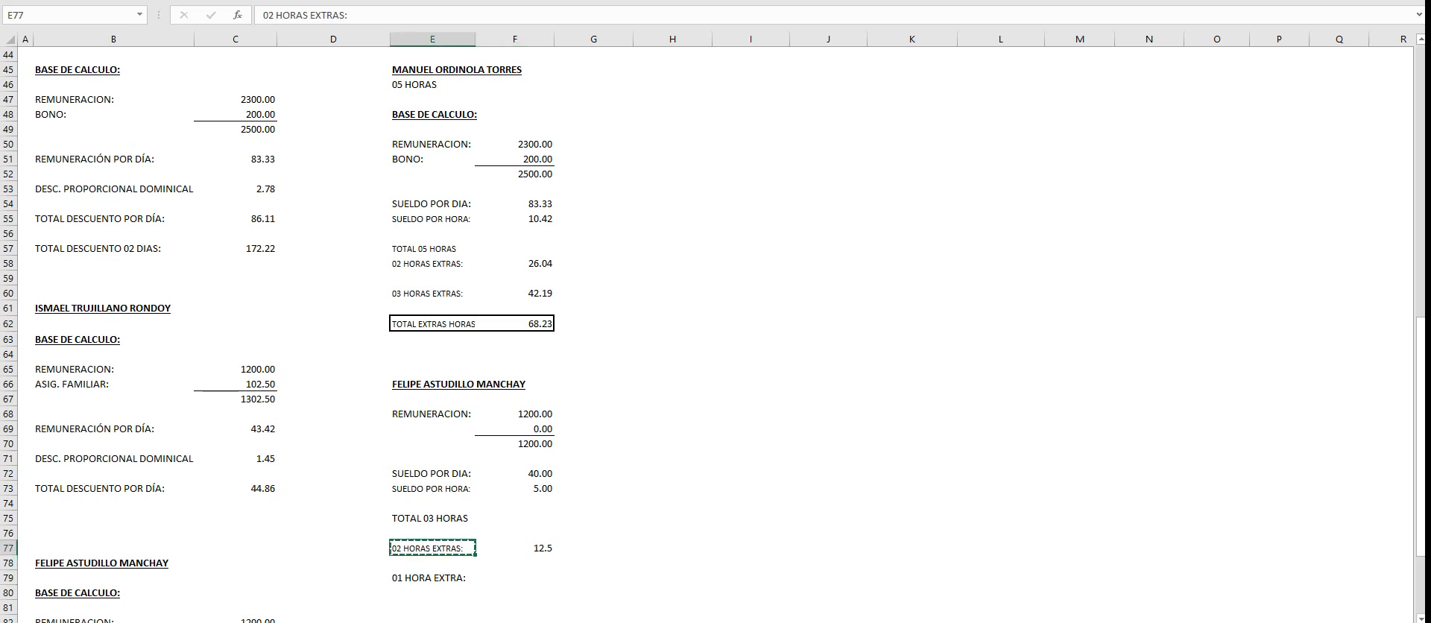
left_click(432, 578)
- Calculate the third overtime hour at the 35% surcharge in F79 with the formula +F73*1*1.35
key("Right")
type("+")
key("Up")
key("Up")
key("Up")
key("Up")
key("Up")
key("Up")
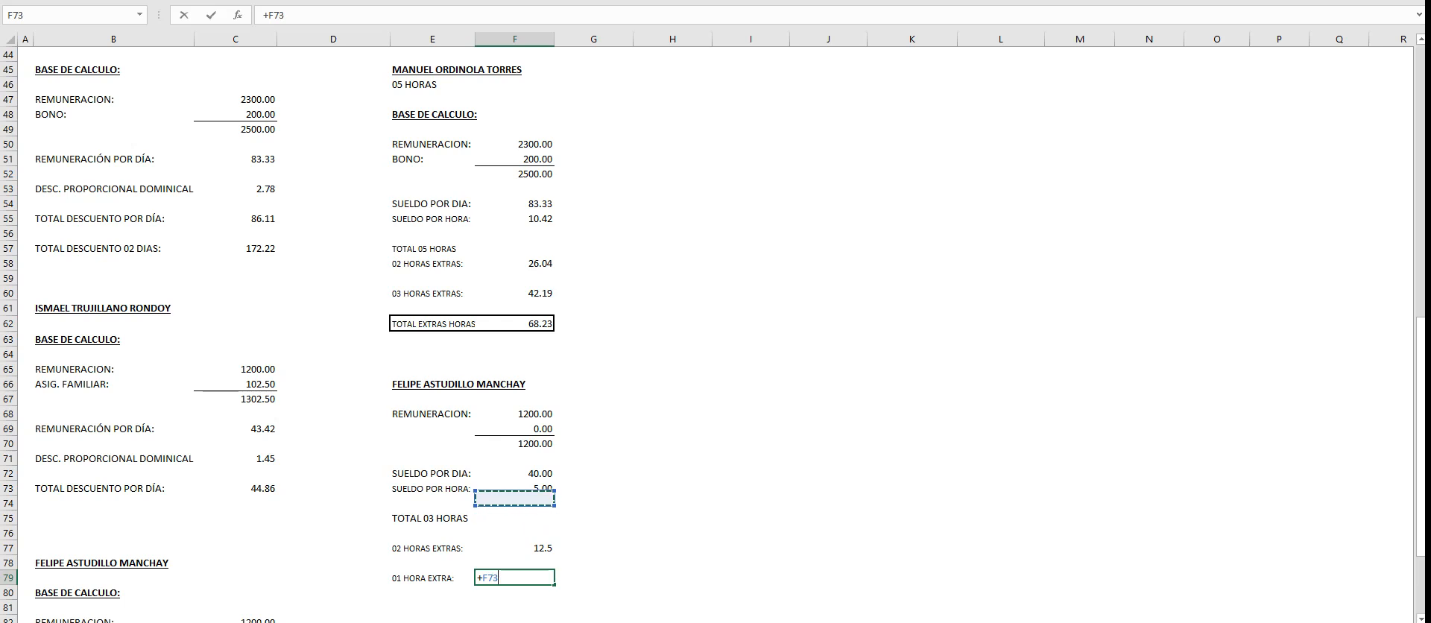
type("*1*1.35")
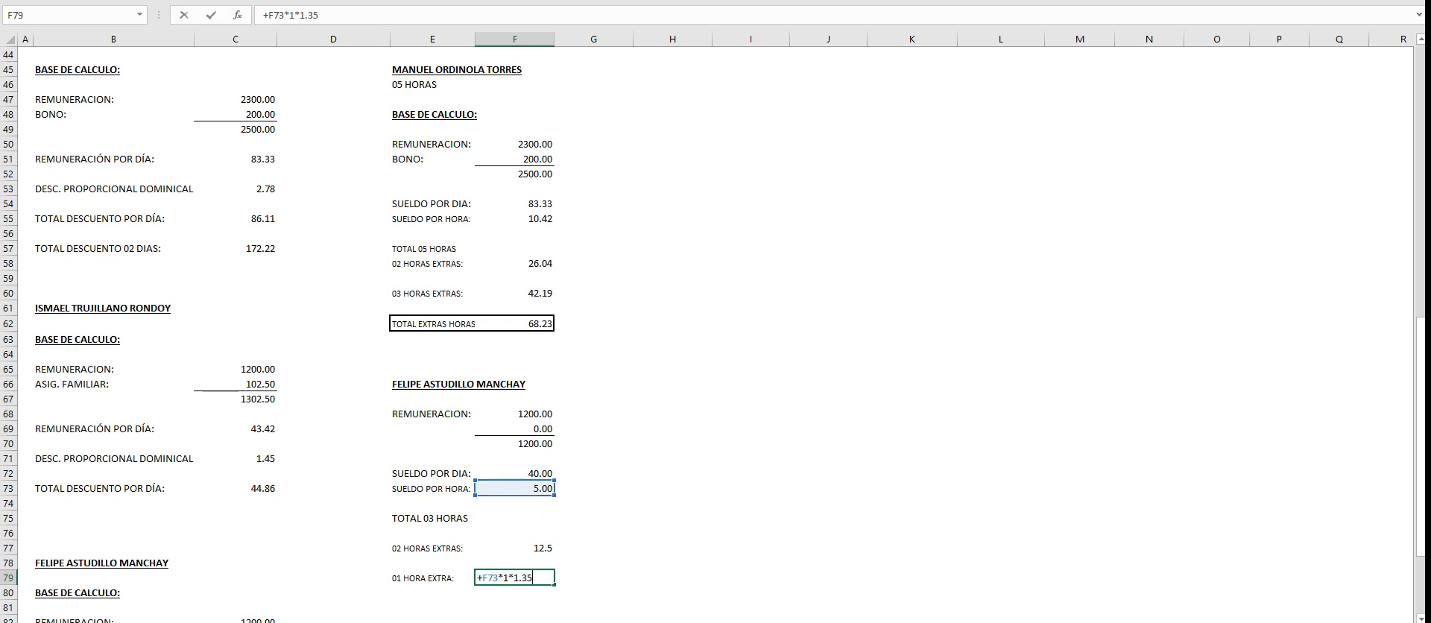
key("Return")
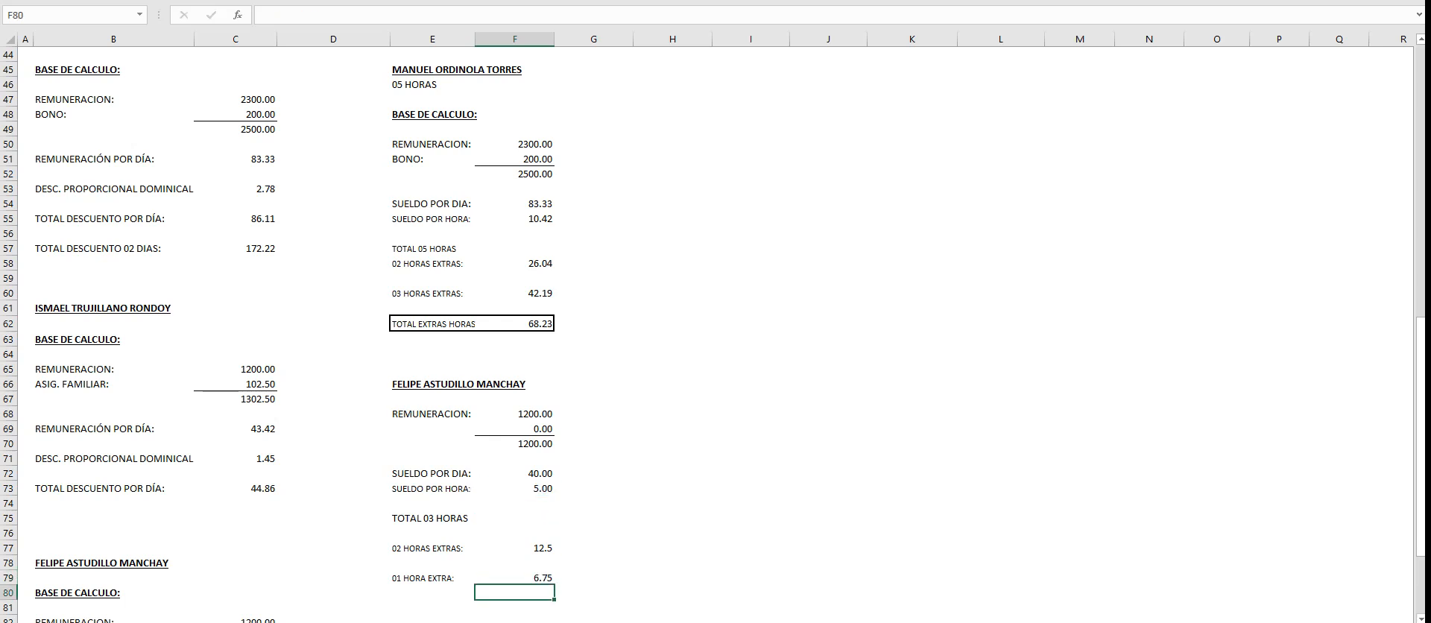
- Copy the bordered total overtime row, E62:F62, to E81 so that F81 adds F77 and F79
scroll(713, 336, "down", 4)
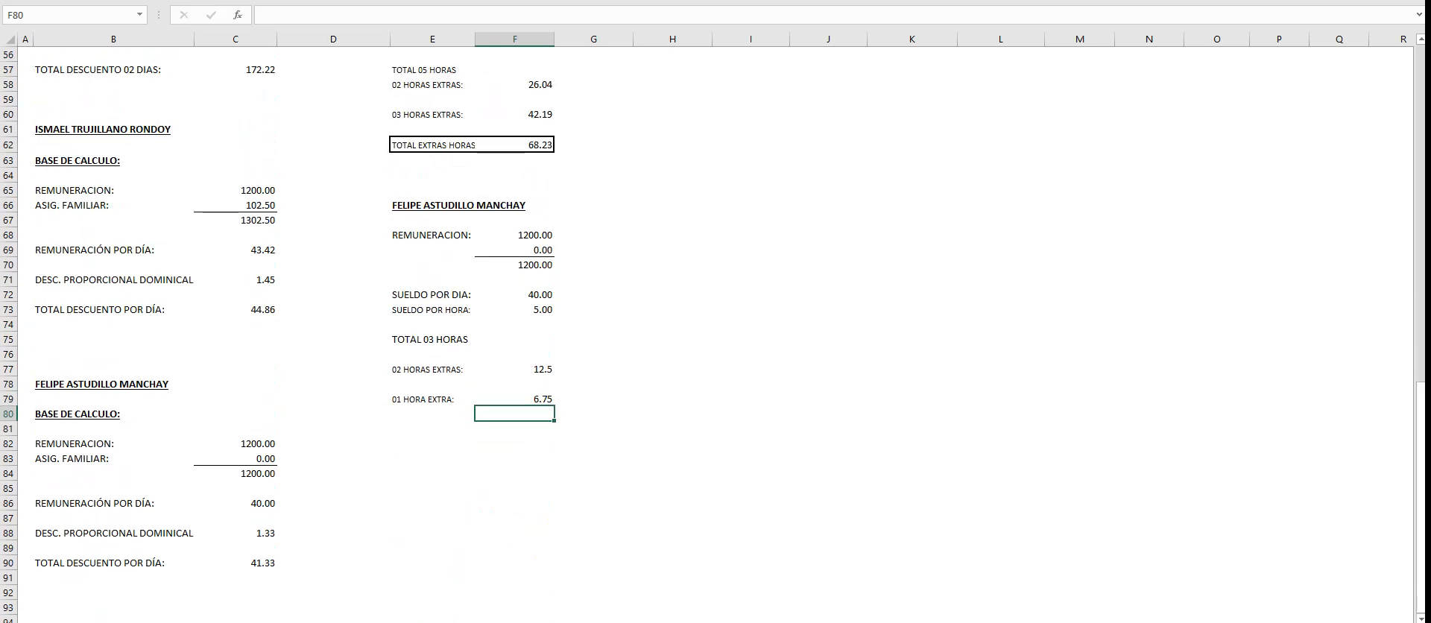
left_click_drag(432, 146, 521, 145)
key("ctrl+c")
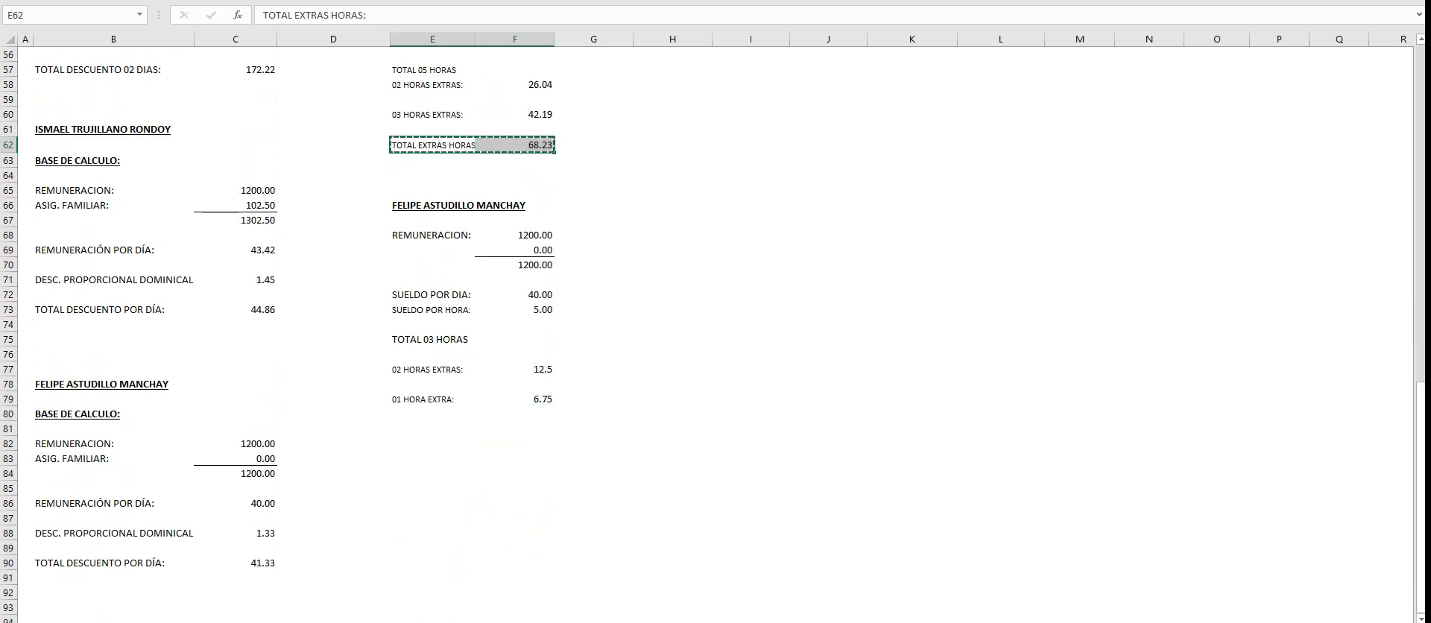
left_click(432, 429)
key("ctrl+v")
left_click(514, 429)
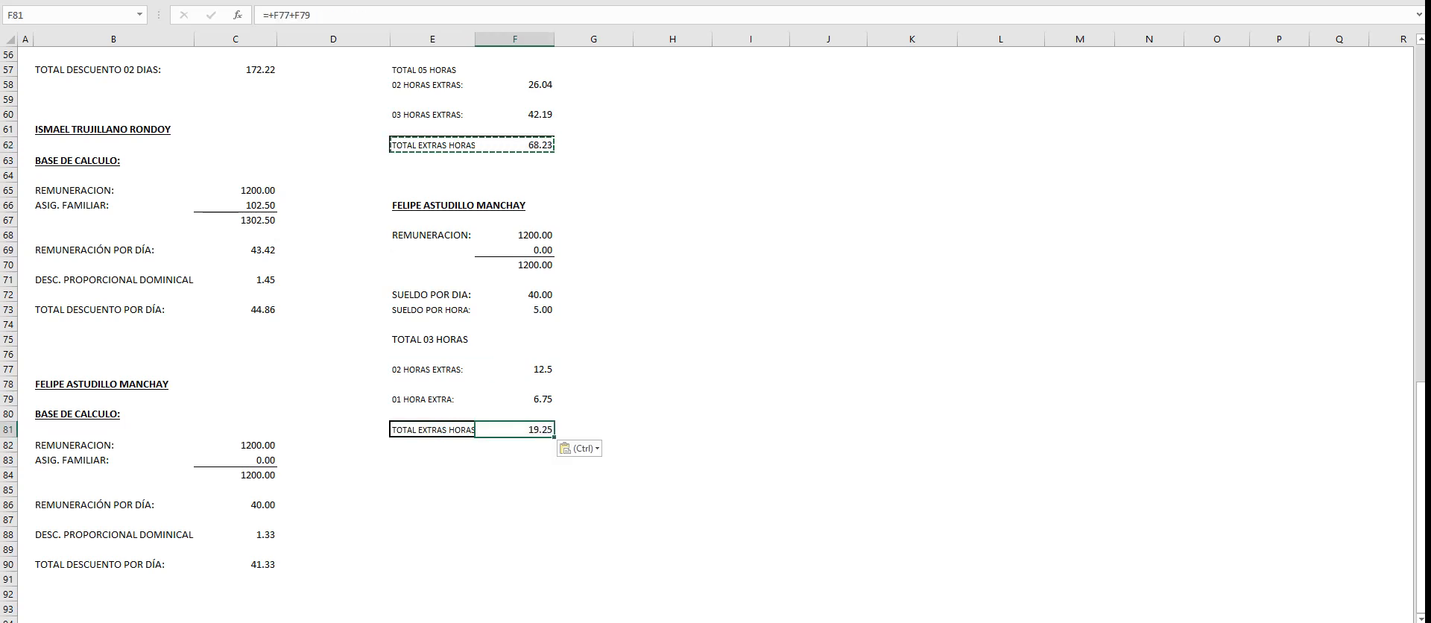
left_click_drag(514, 369, 514, 399)
left_click(672, 398)
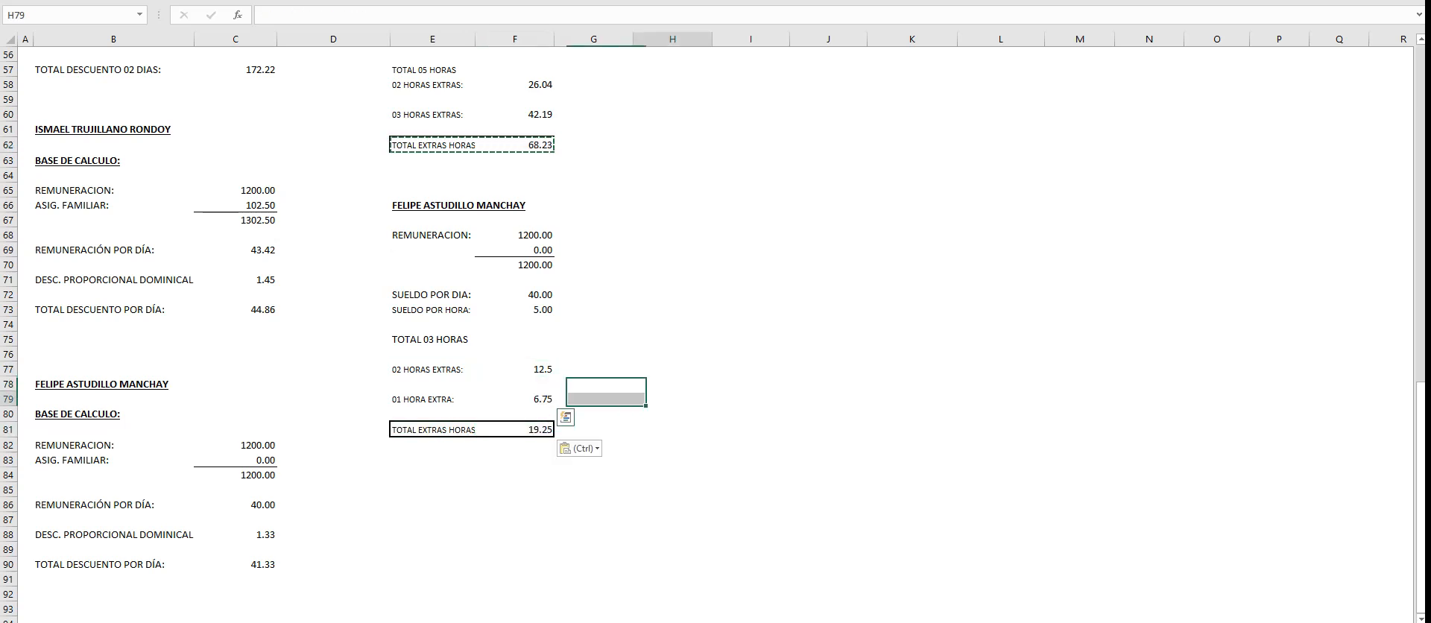
- Link the Asistente Logístico's 25% overtime cell, I15 in the payroll table, to the two-hour amount in F77
scroll(716, 335, "up", 18)
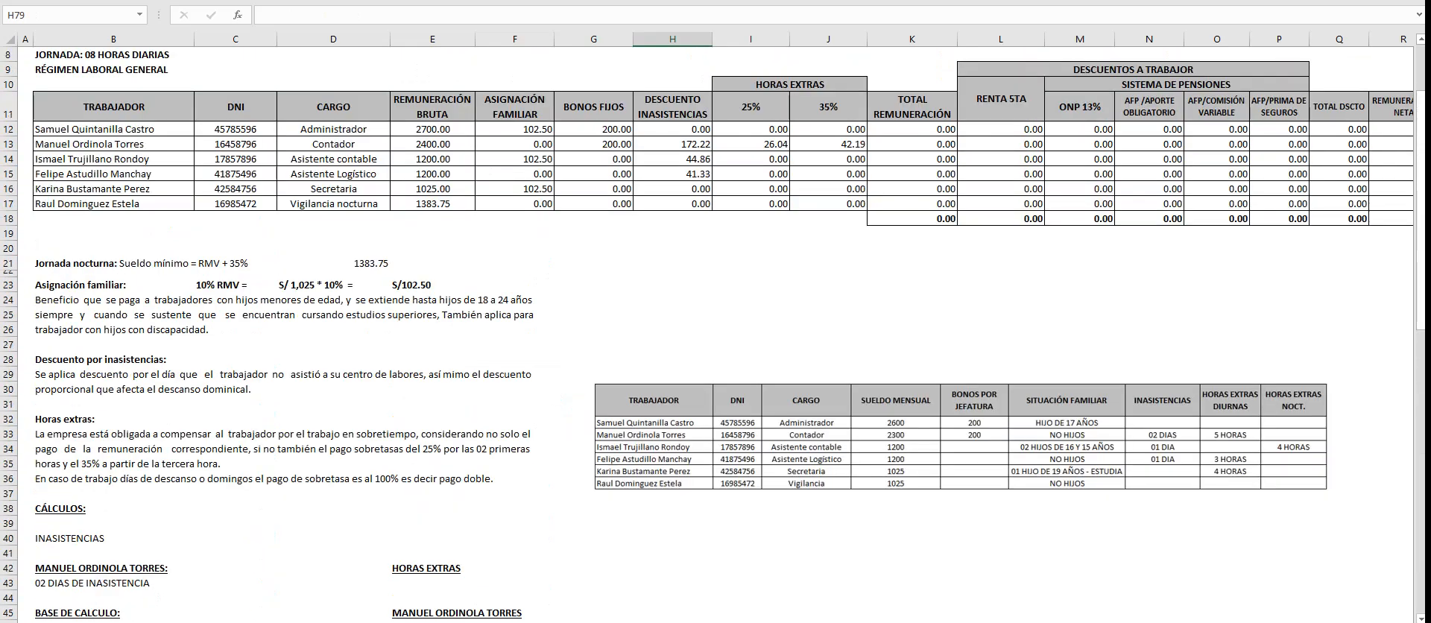
scroll(716, 336, "down", 2)
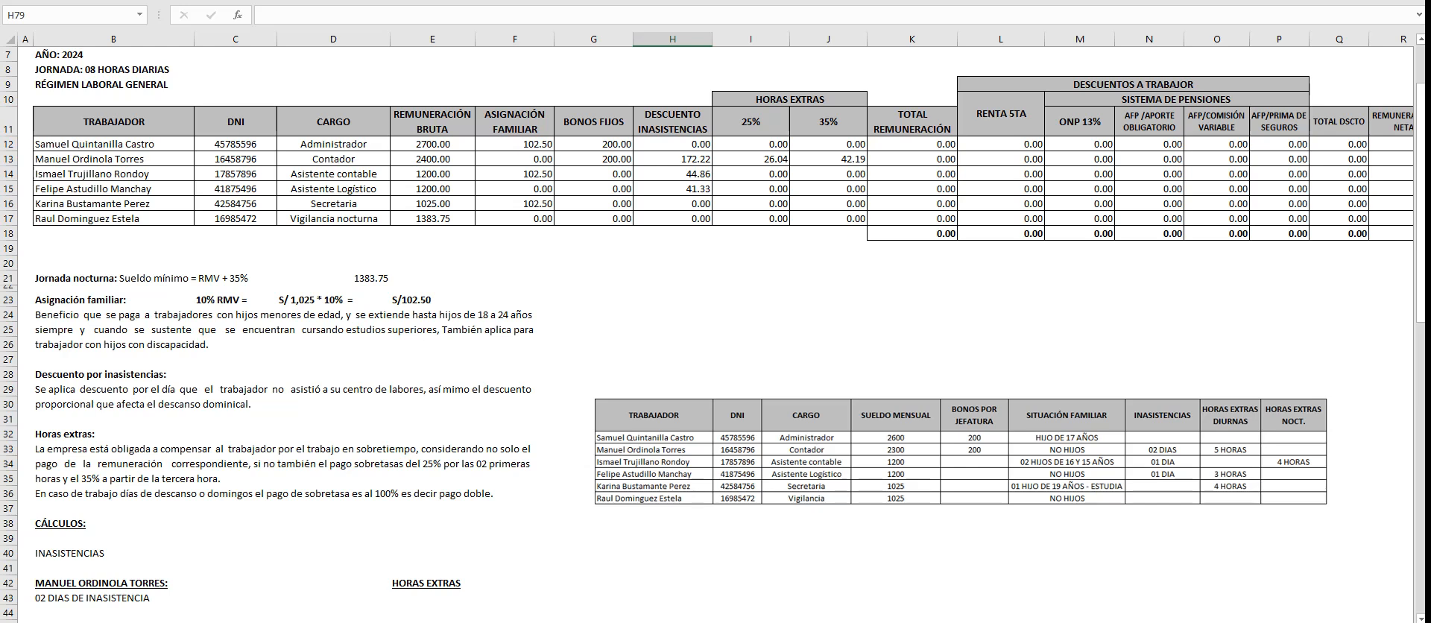
left_click(750, 189)
type("+")
scroll(716, 335, "down", 8)
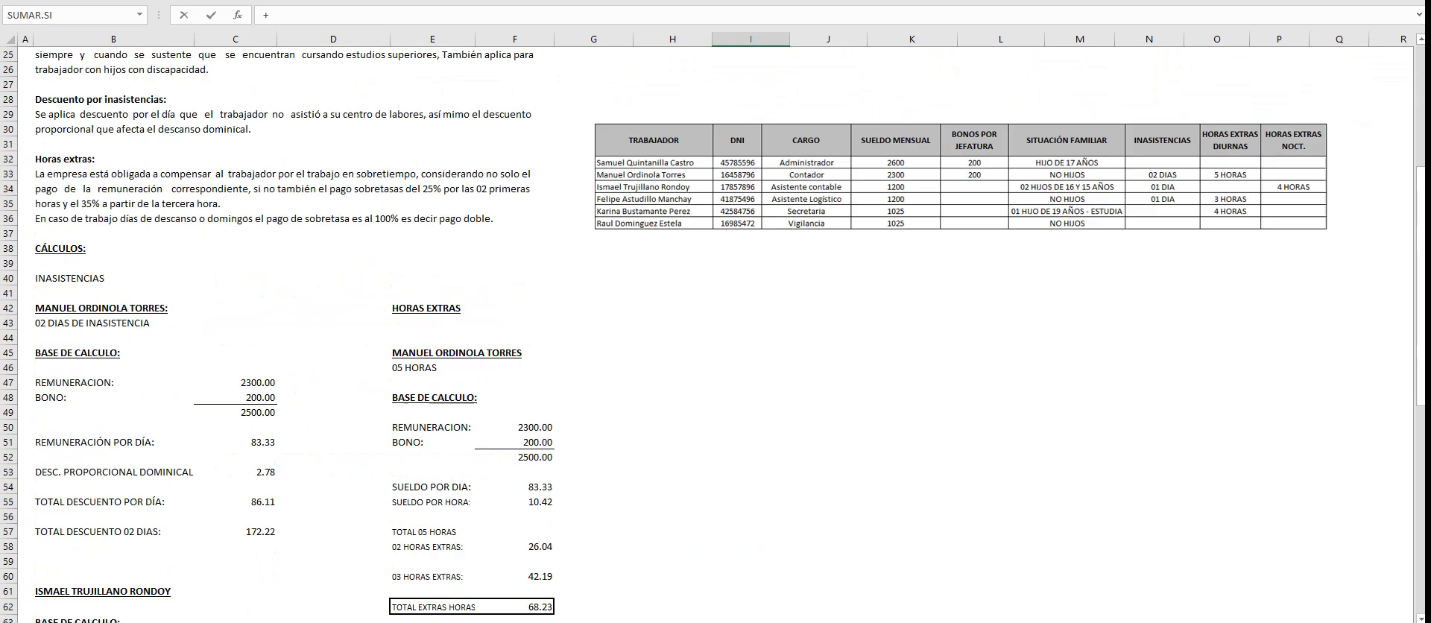
scroll(716, 336, "down", 7)
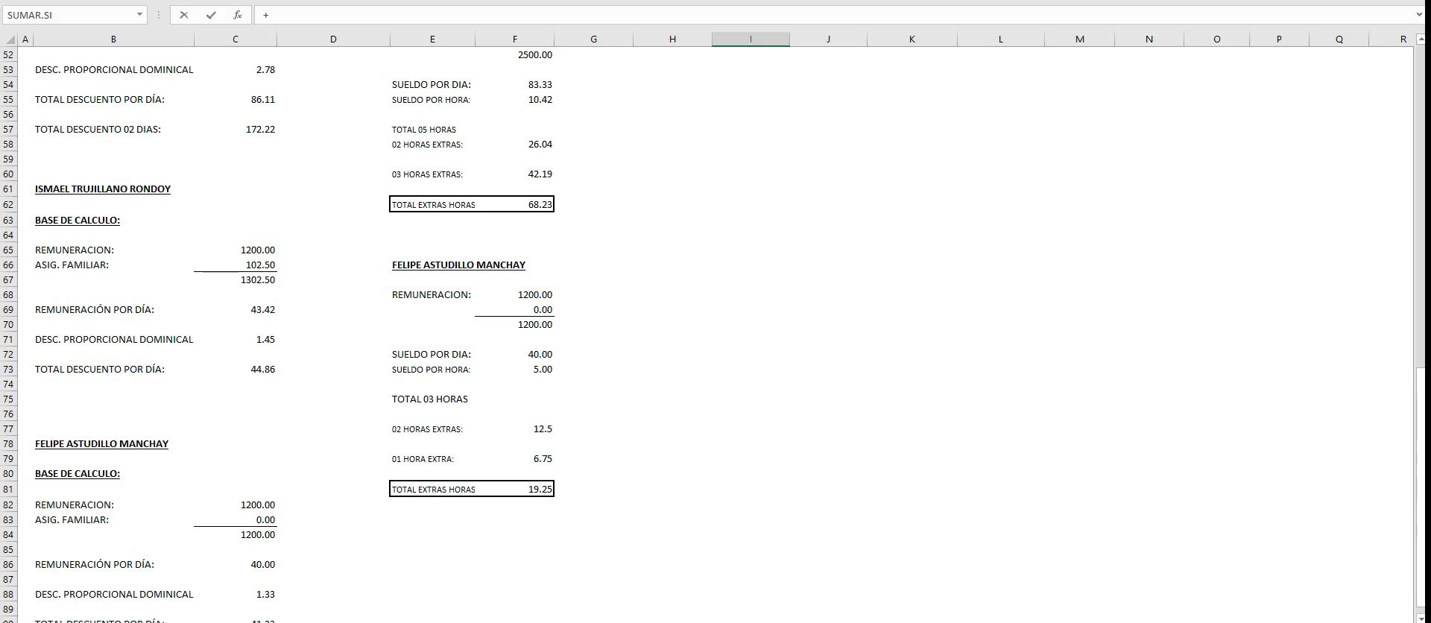
left_click(514, 429)
key("Return")
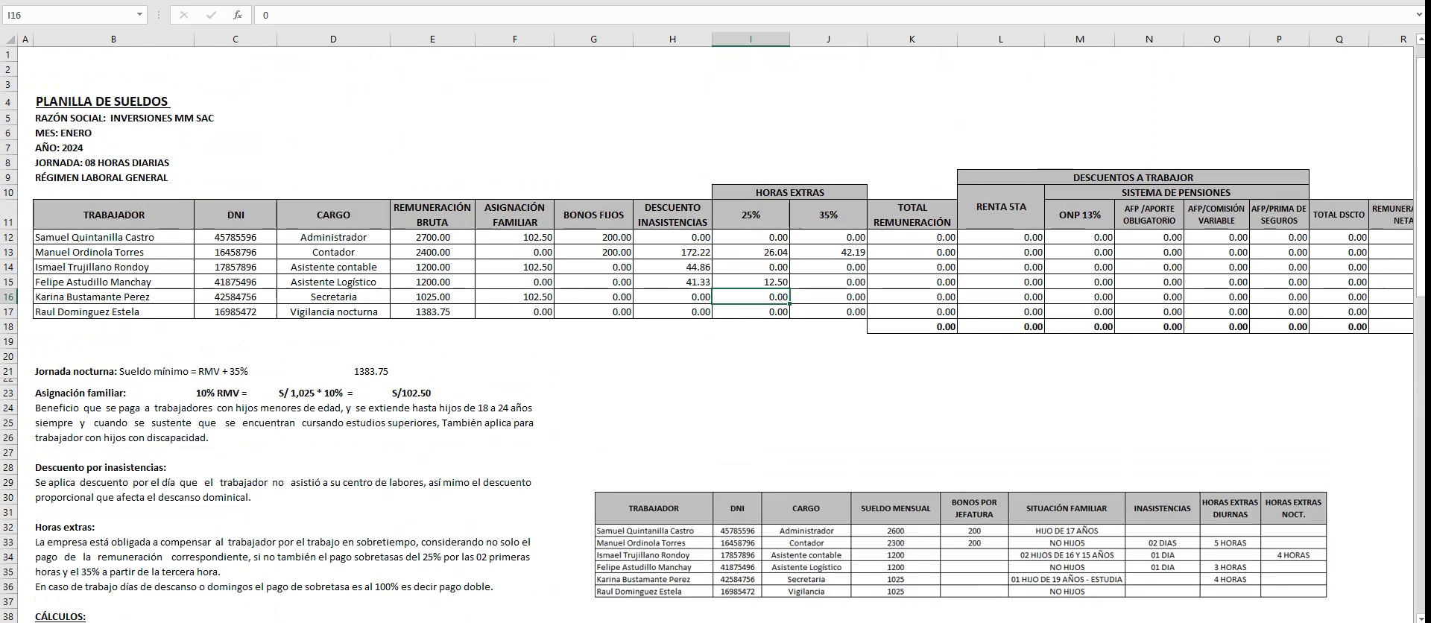
- Link the Asistente Logístico's 35% overtime cell, J15 in the payroll table, to the third-hour amount in F79
left_click(828, 282)
type("+")
scroll(715, 336, "down", 12)
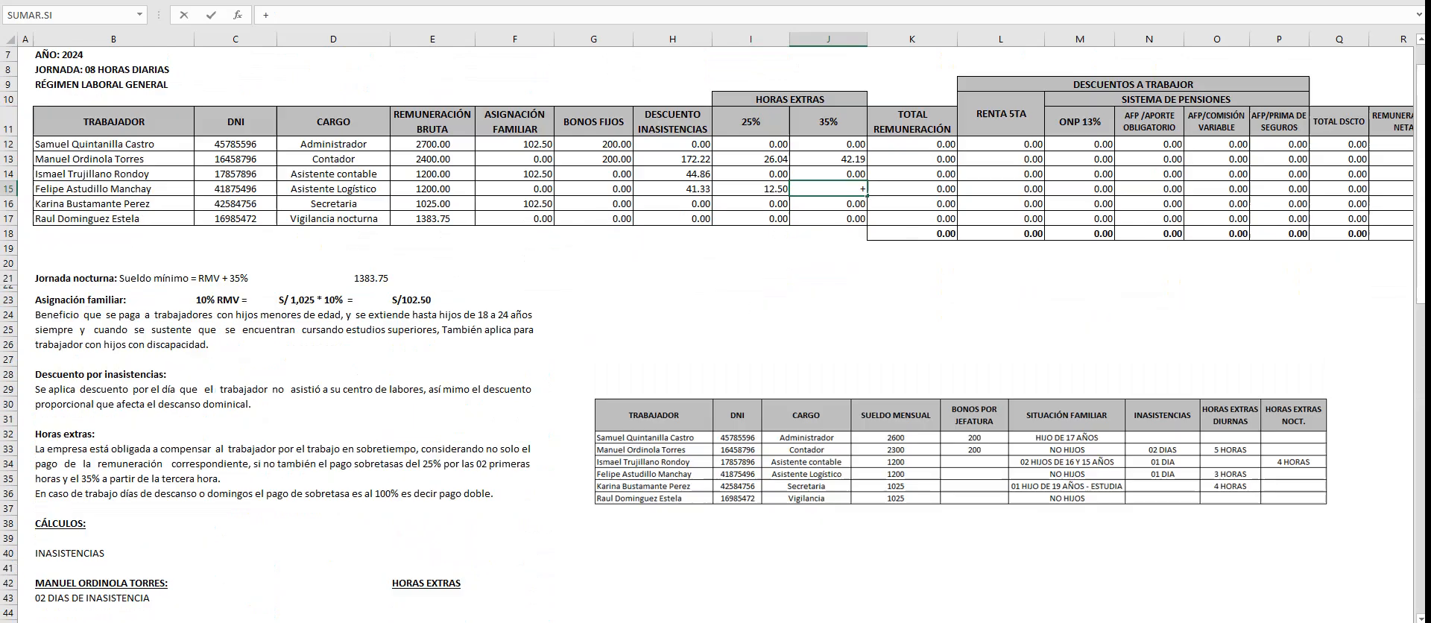
scroll(716, 336, "down", 5)
left_click(514, 459)
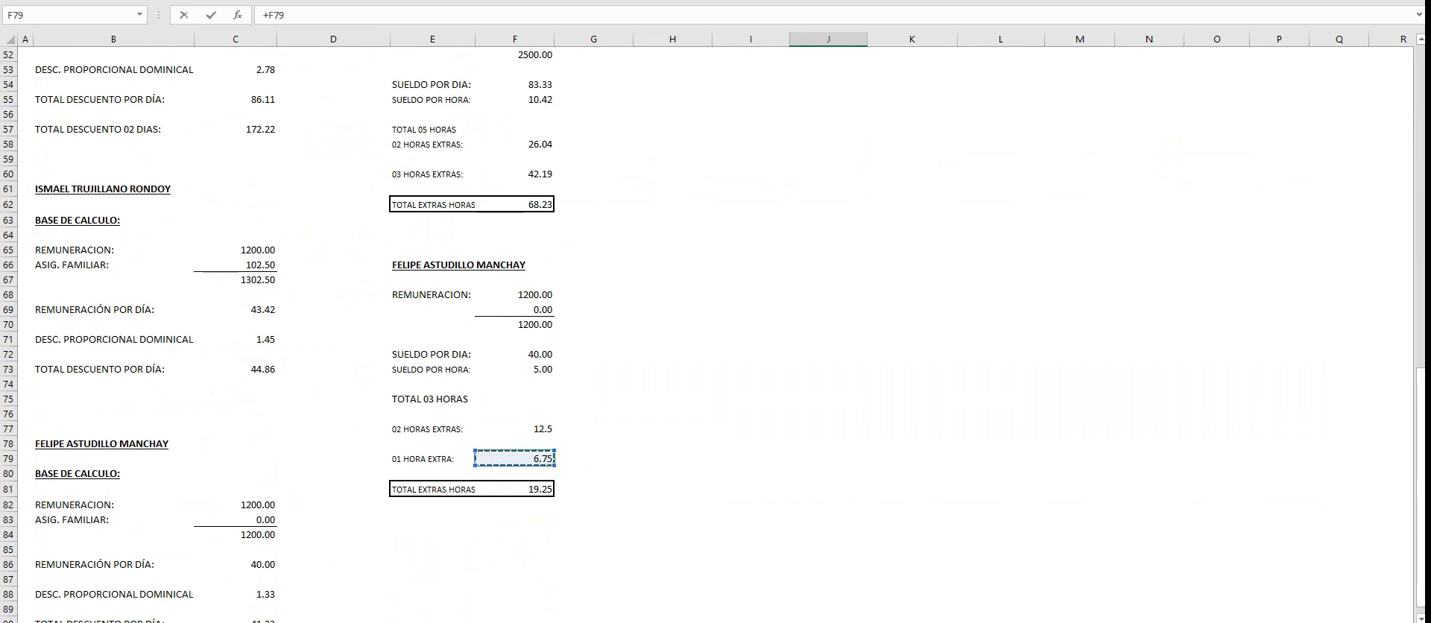
key("Return")
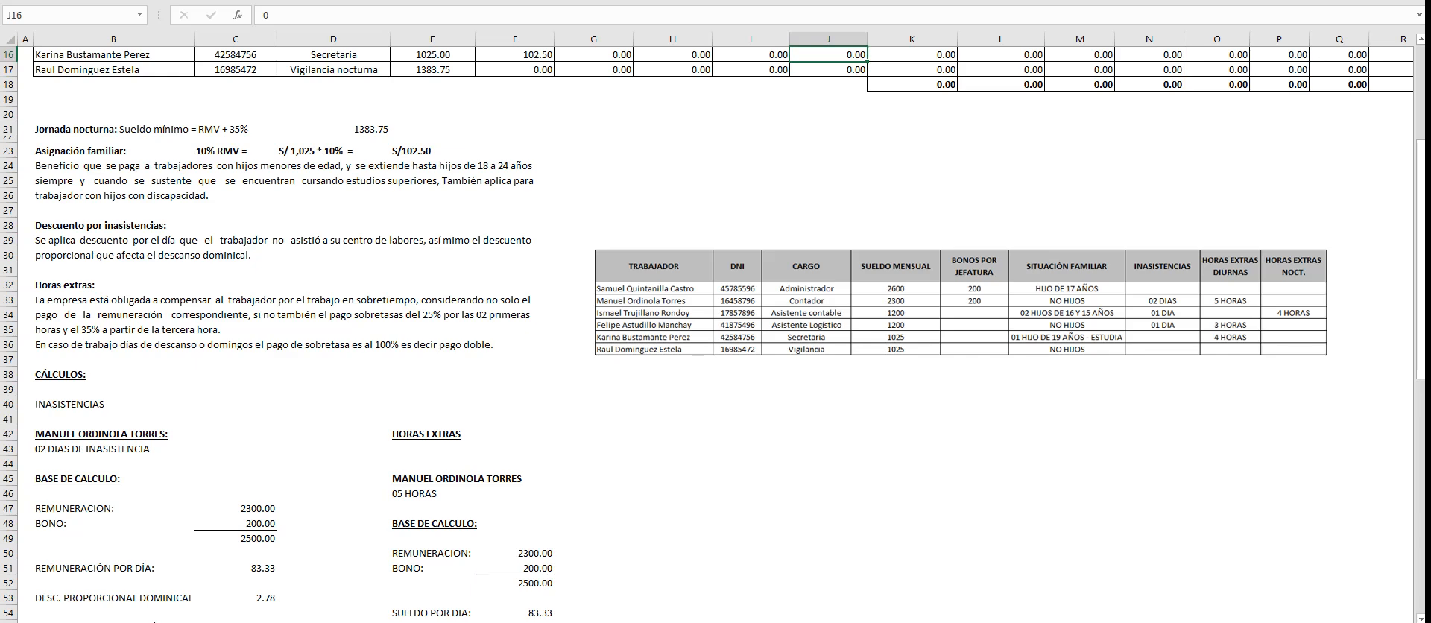
scroll(715, 335, "up", 3)
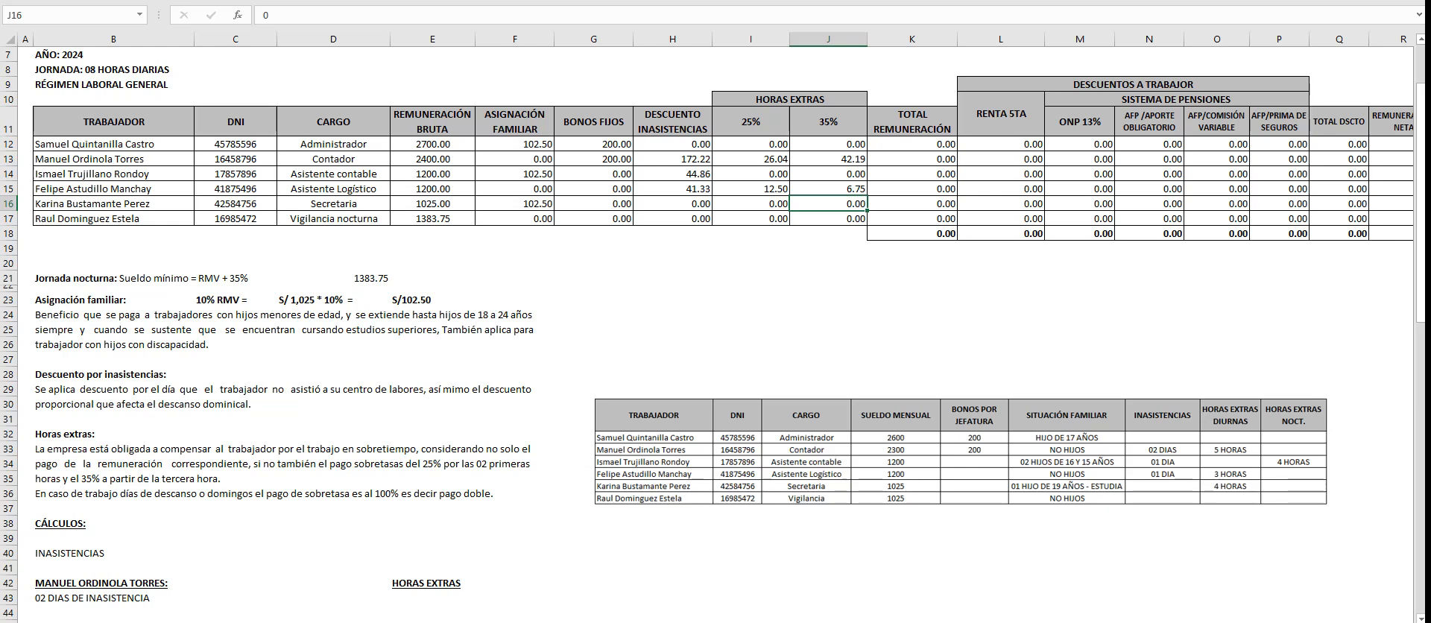
scroll(713, 336, "down", 2)
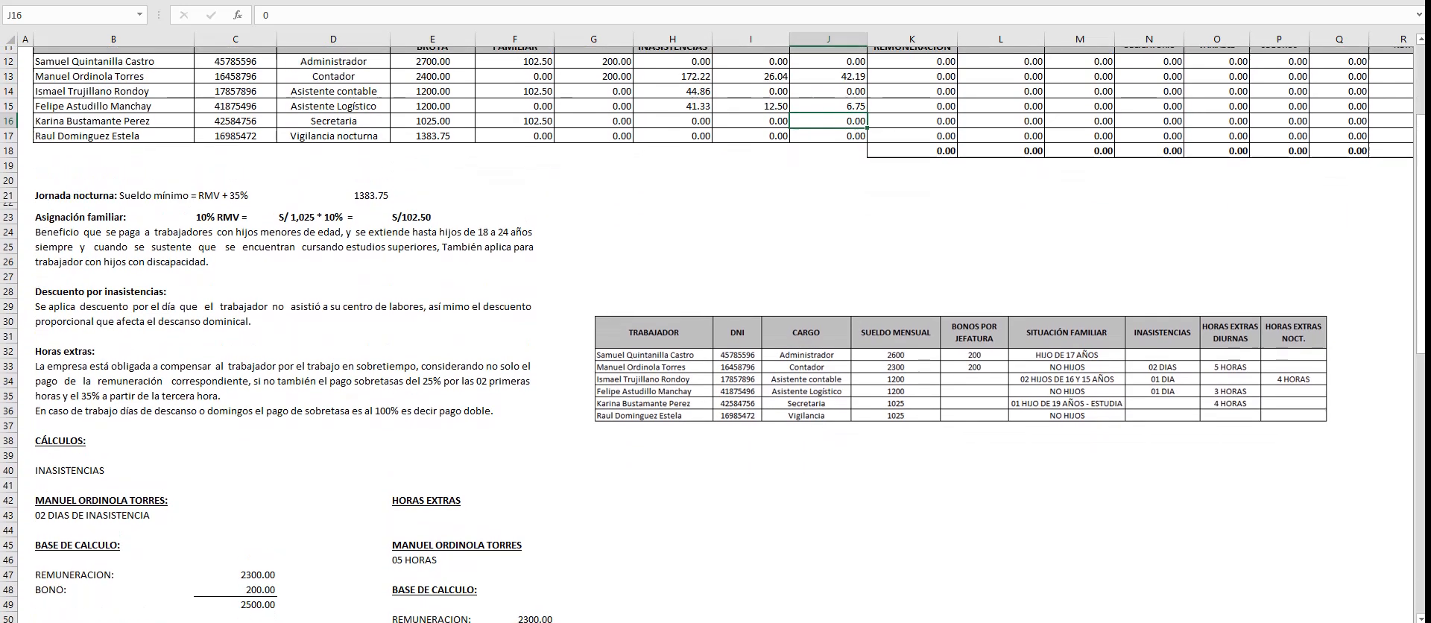
scroll(713, 336, "up", 1)
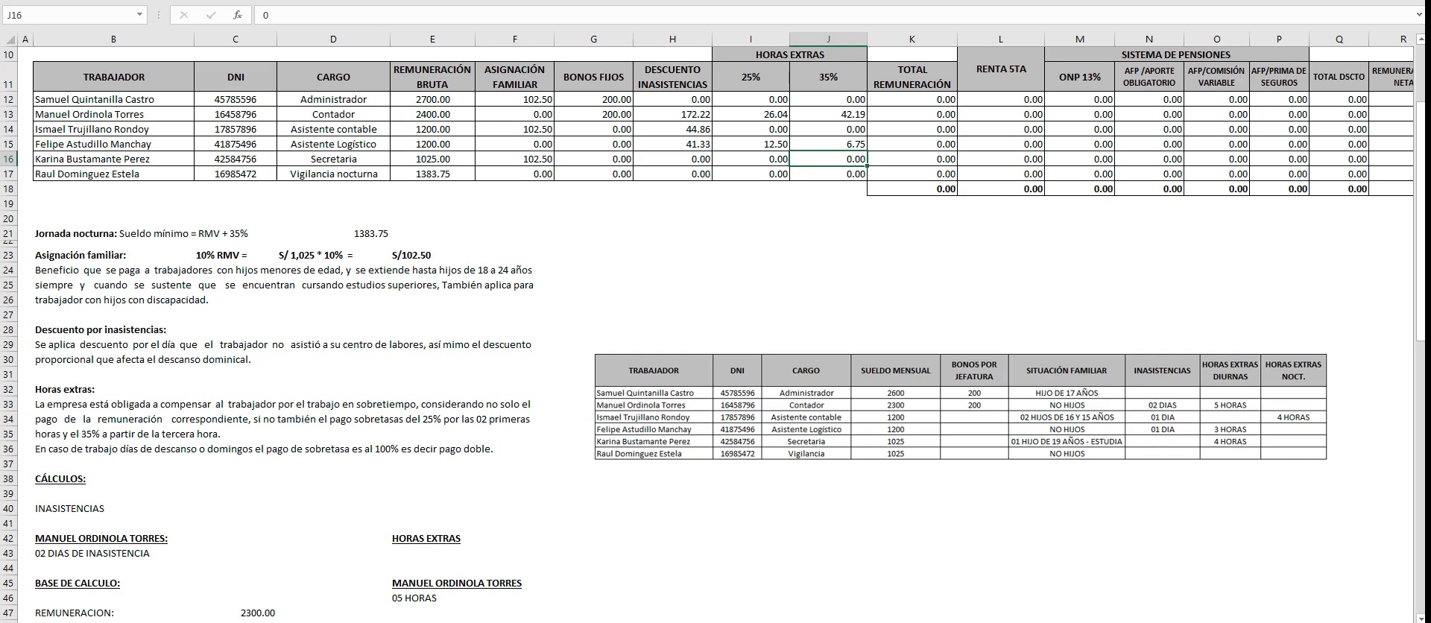
- Enter the Secretaria's full name in E84 as a bold, underlined heading for a new overtime calculation
key("Left")
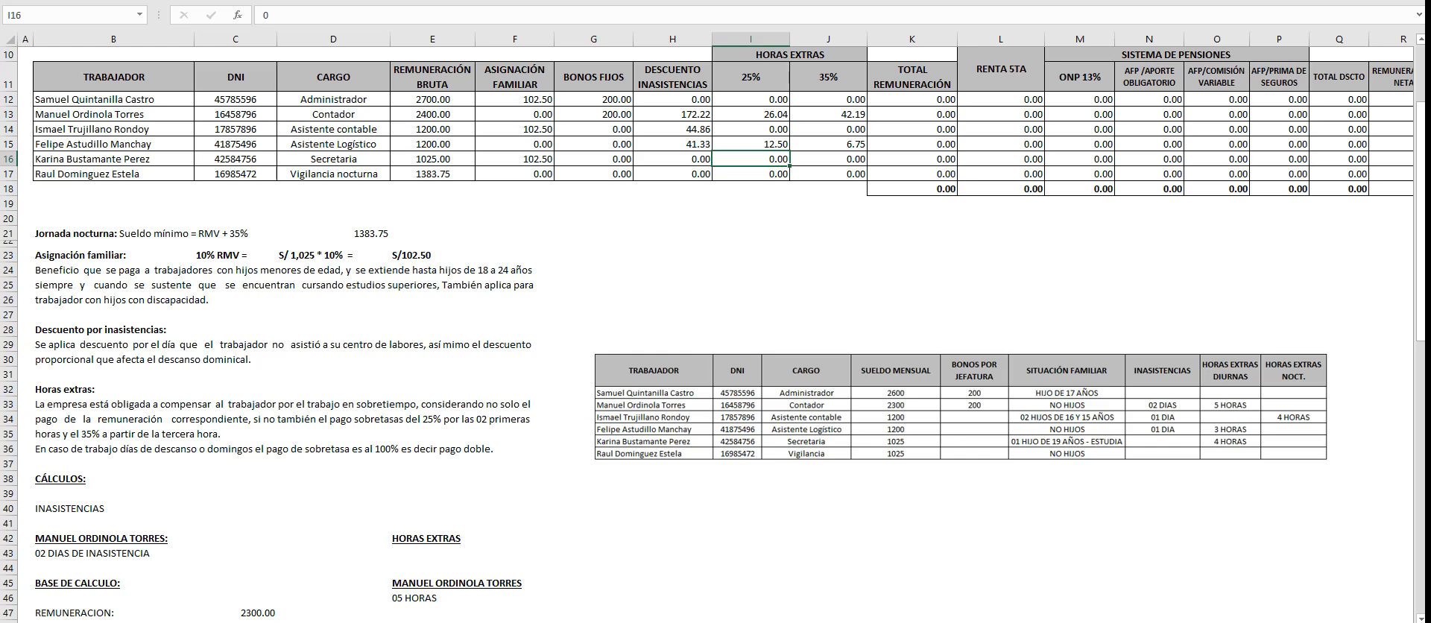
scroll(715, 332, "down", 6)
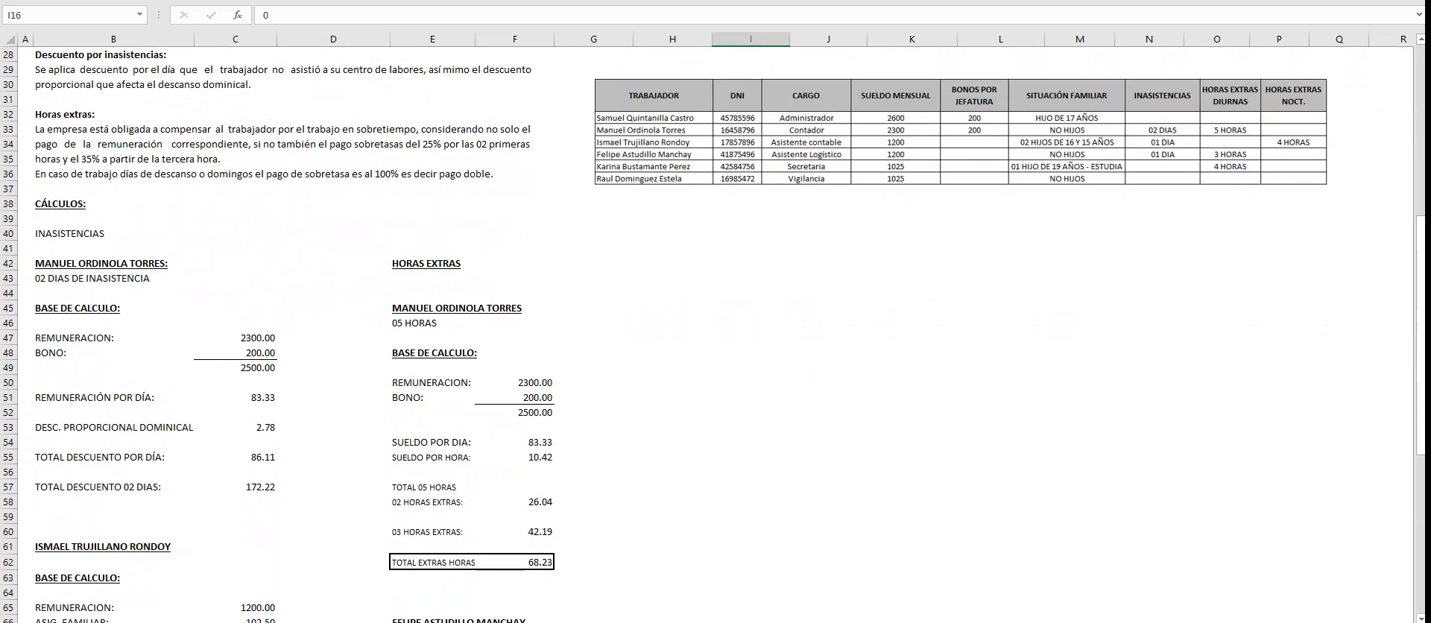
scroll(715, 332, "down", 3)
scroll(715, 332, "up", 2)
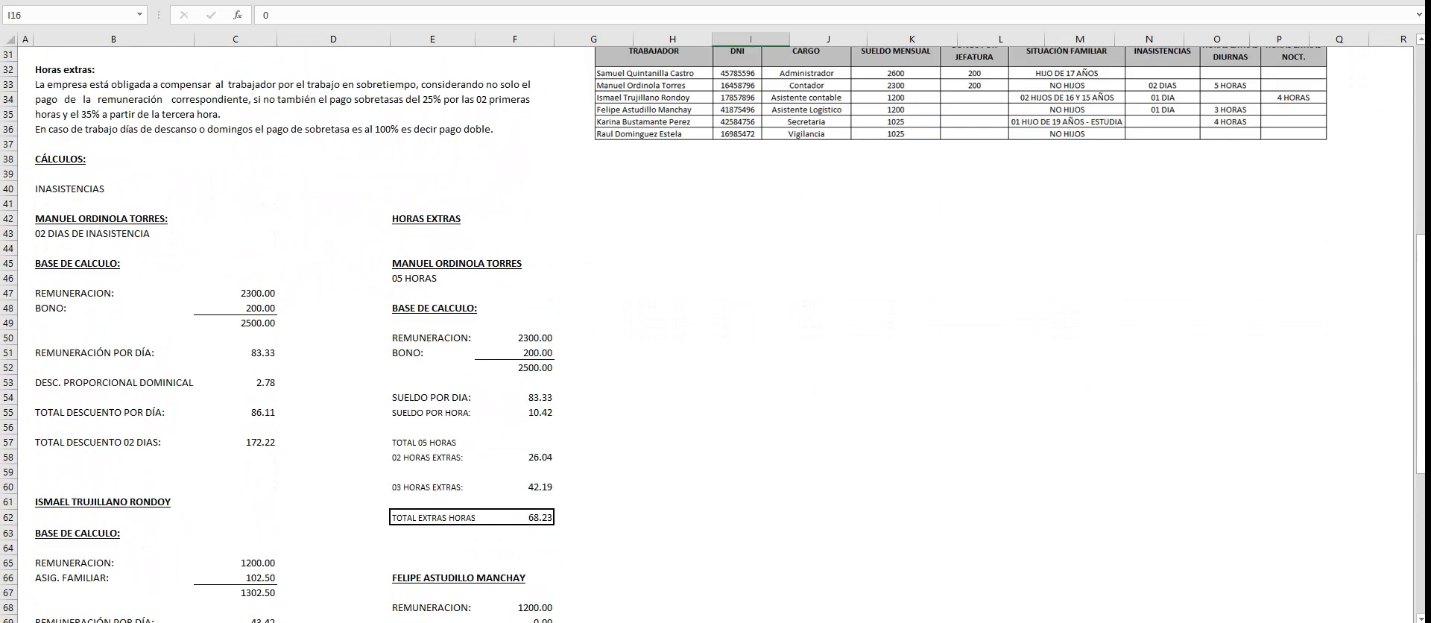
scroll(715, 332, "down", 6)
scroll(715, 331, "down", 2)
left_click(432, 489)
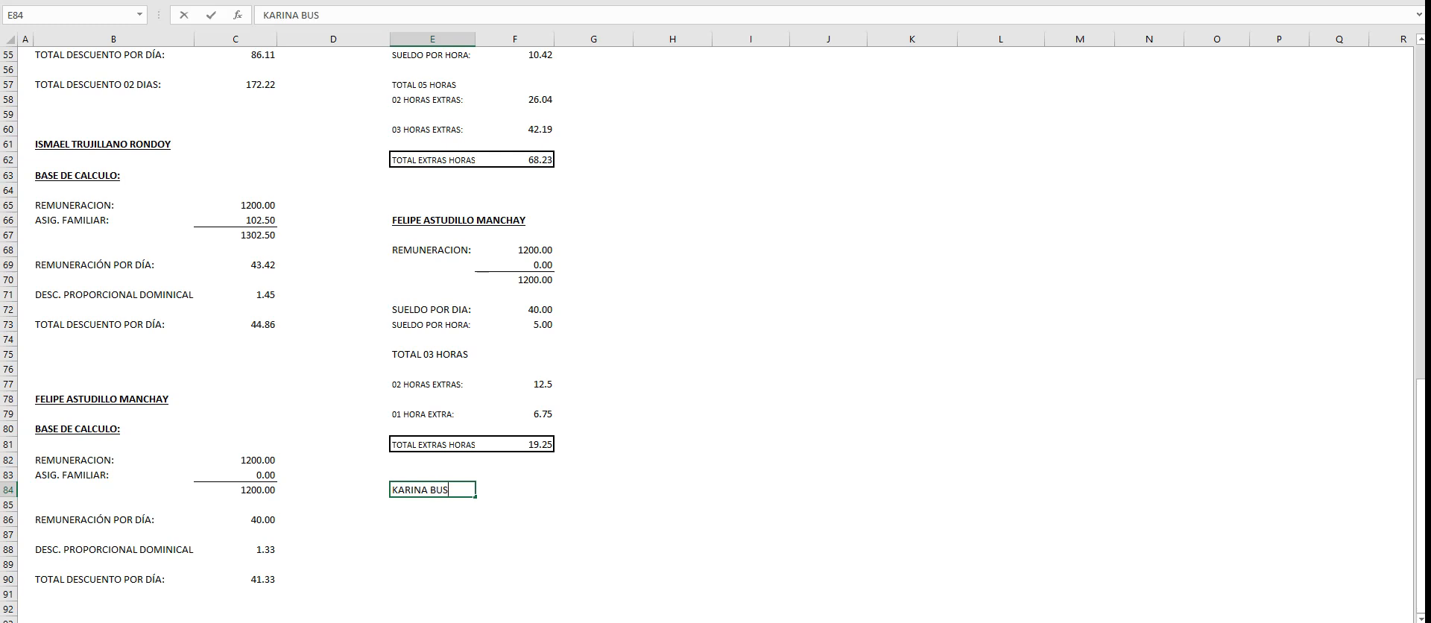
key("Return")
key("Up")
key("ctrl+n")
key("ctrl+s")
left_click_drag(594, 519, 594, 534)
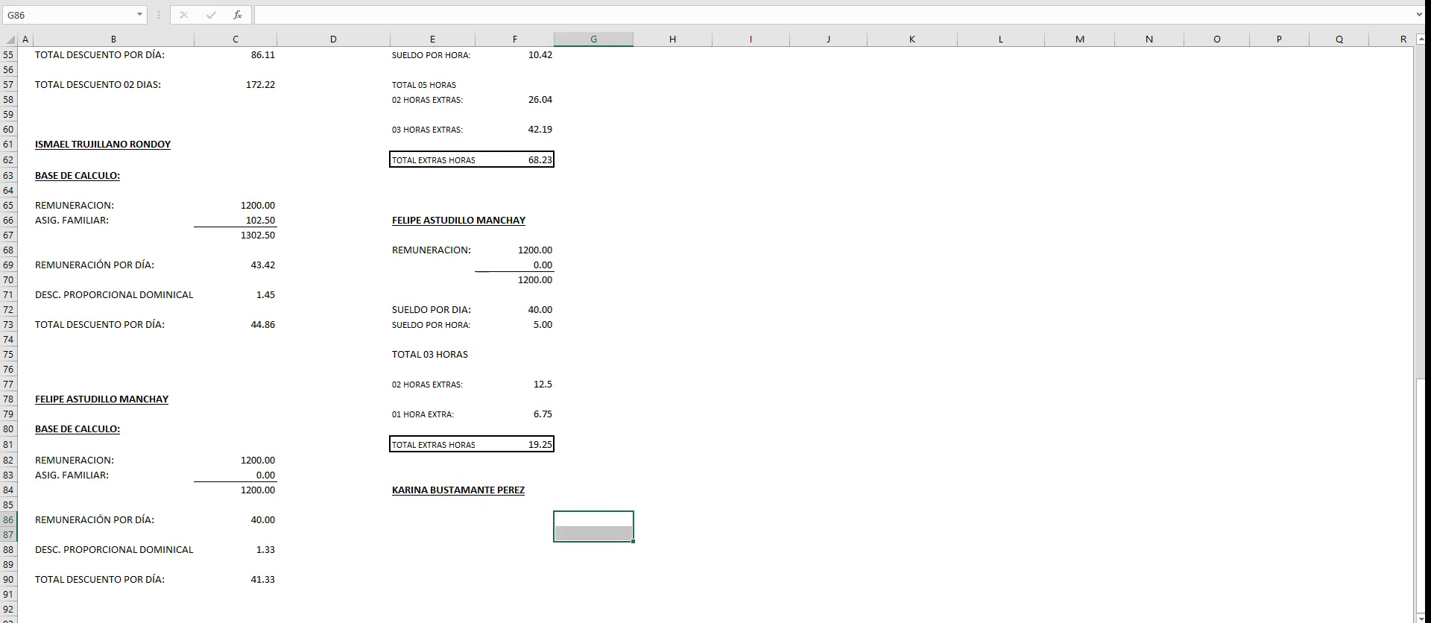
- Copy the BASE DE CALCULO: heading from B63 to E67, under the Asistente Logístico's name in the overtime section
left_click(113, 176)
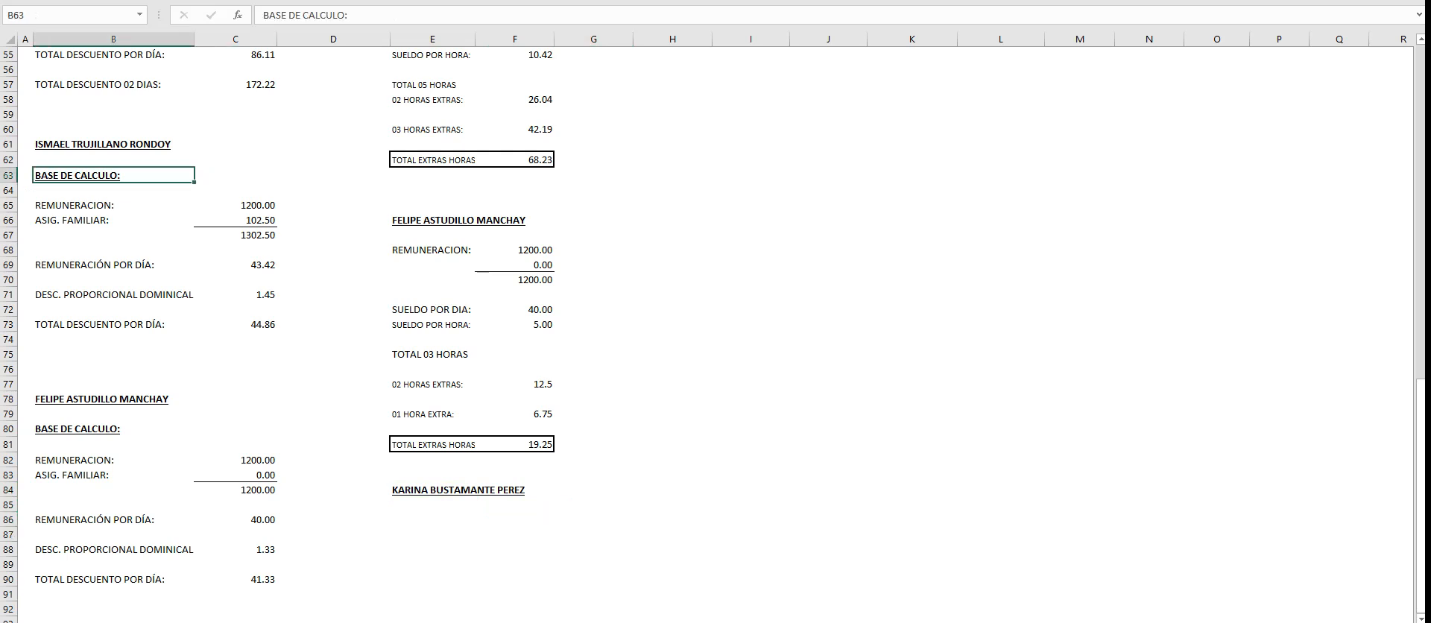
key("ctrl+c")
left_click(432, 236)
key("ctrl+v")
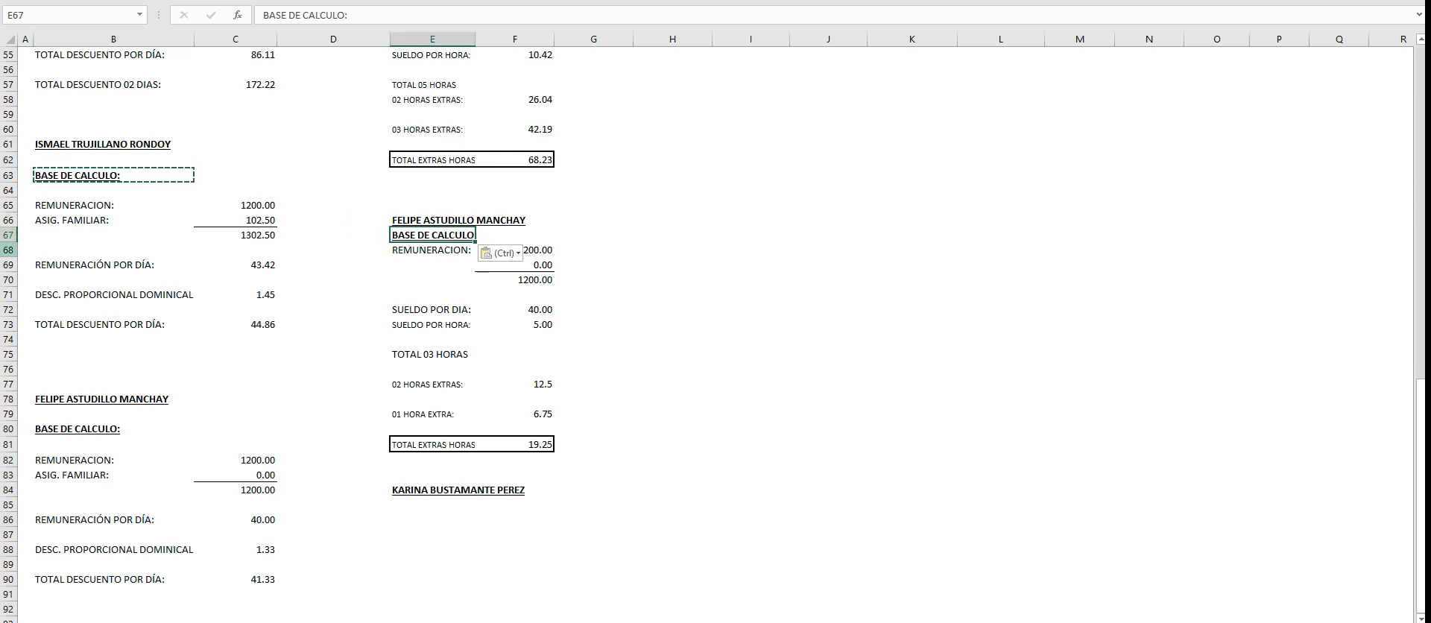
left_click(9, 242)
left_click(672, 279)
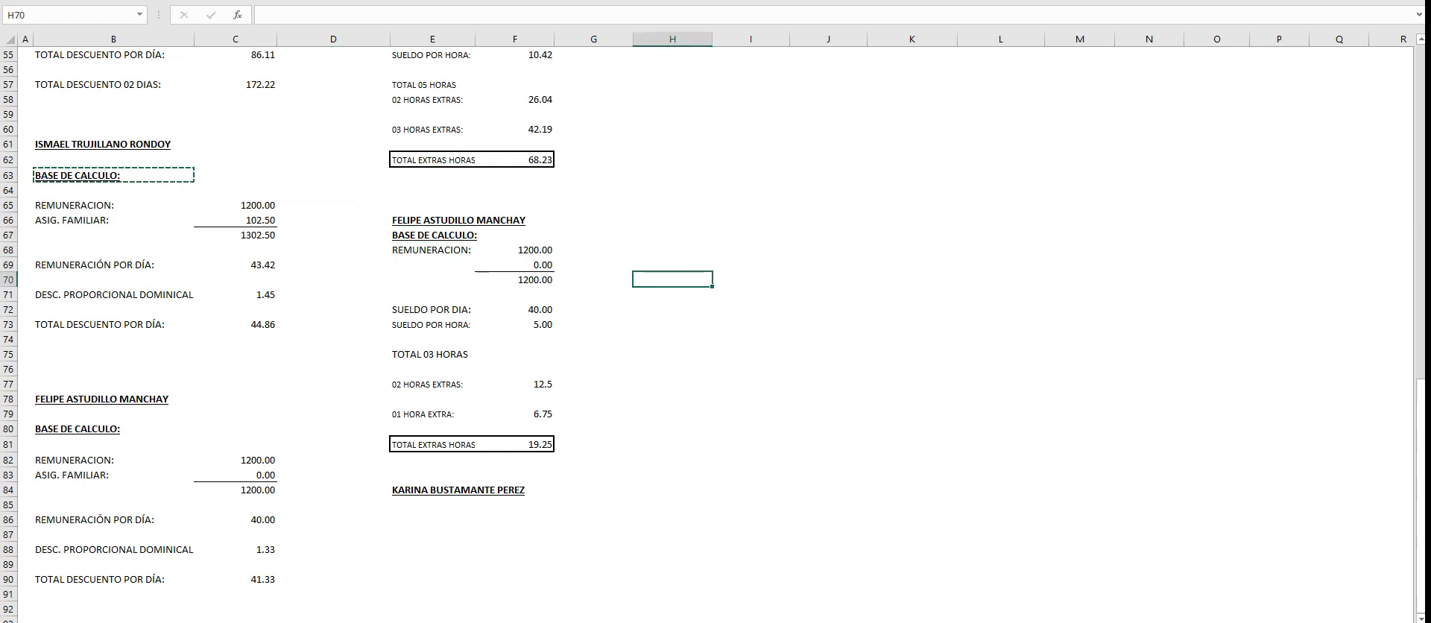
- Copy the calculation base block E67:F70 to E86, under the Secretaria's heading
scroll(713, 334, "up", 3)
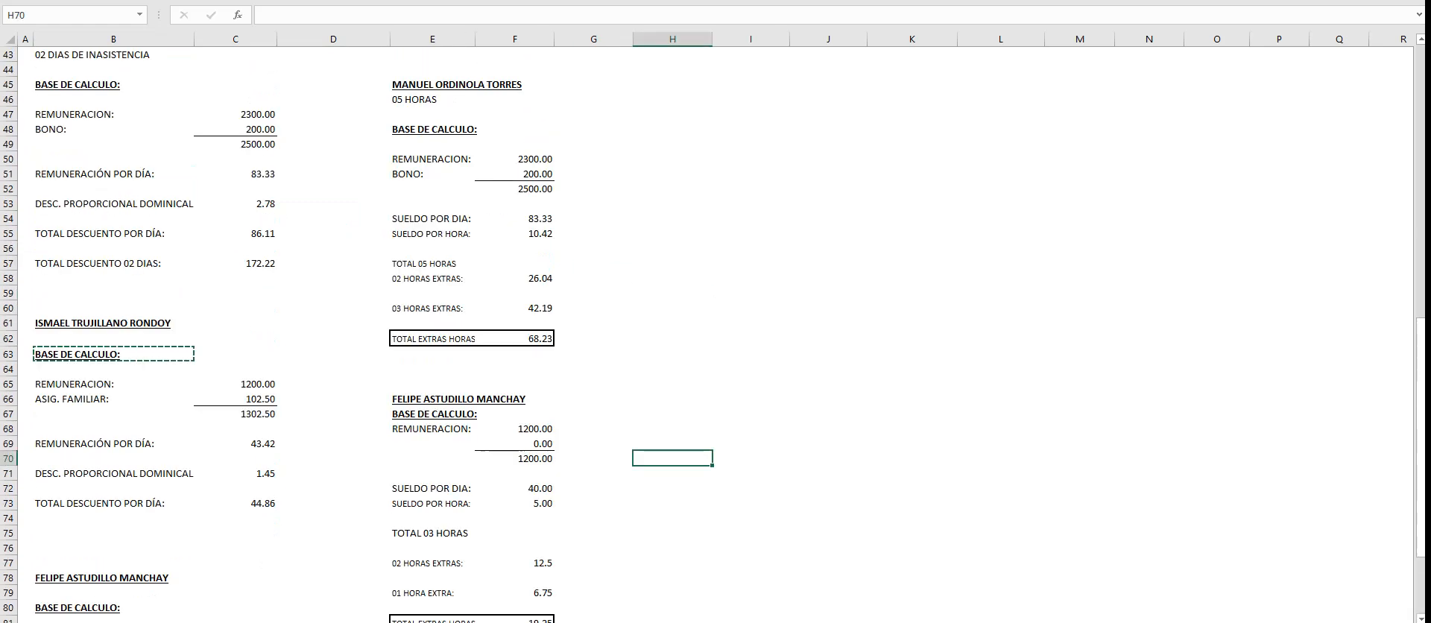
scroll(714, 334, "down", 2)
scroll(713, 334, "down", 2)
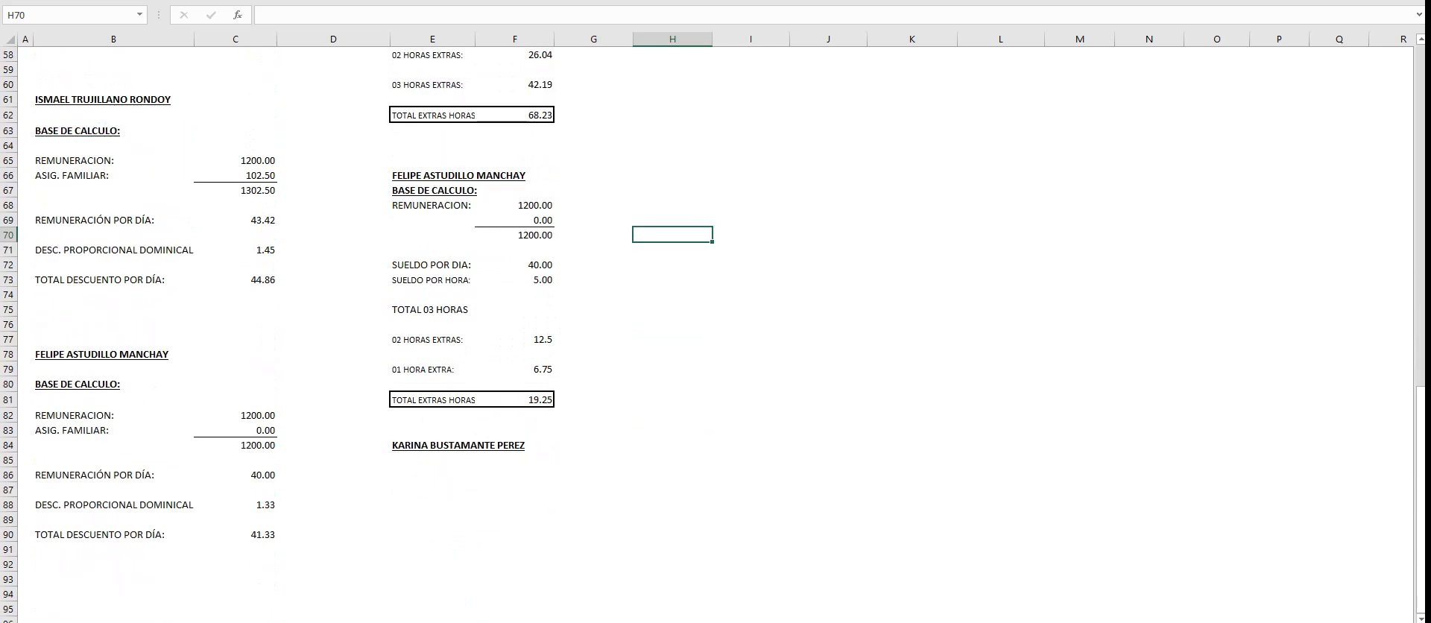
left_click_drag(432, 190, 514, 235)
key("ctrl+c")
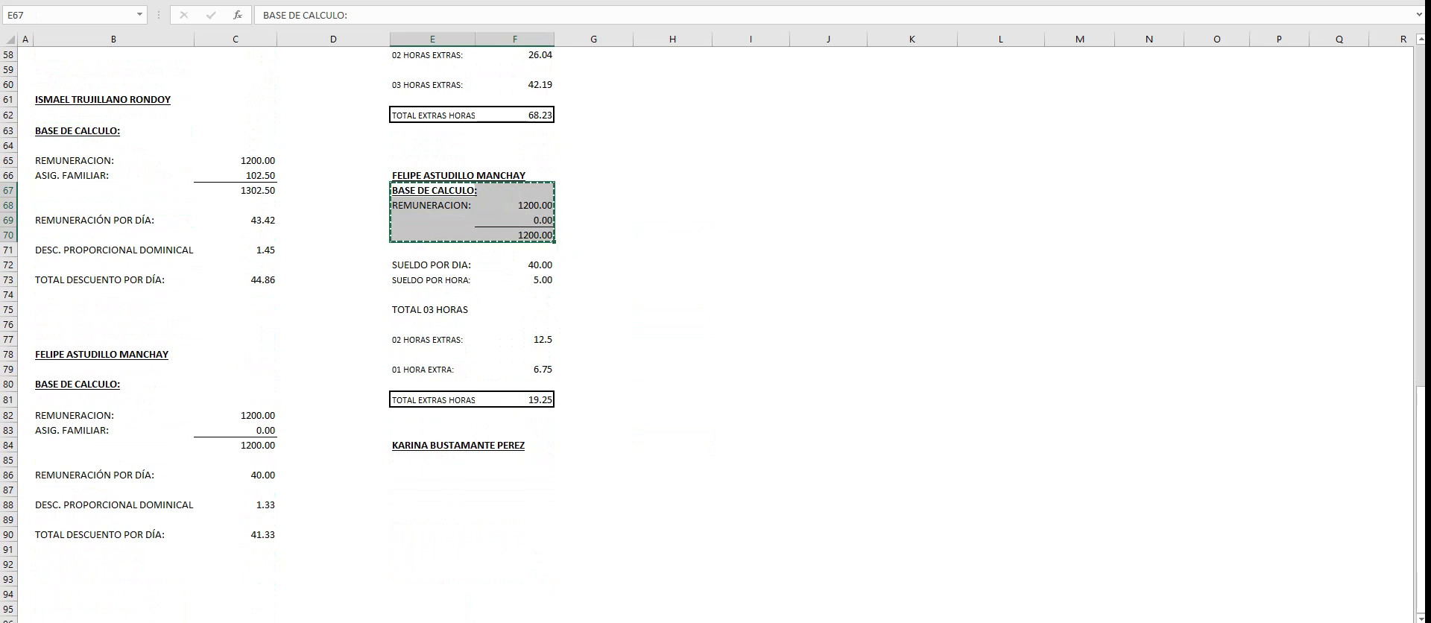
left_click(433, 460)
left_click(433, 474)
key("ctrl+v")
key("Escape")
left_click(672, 416)
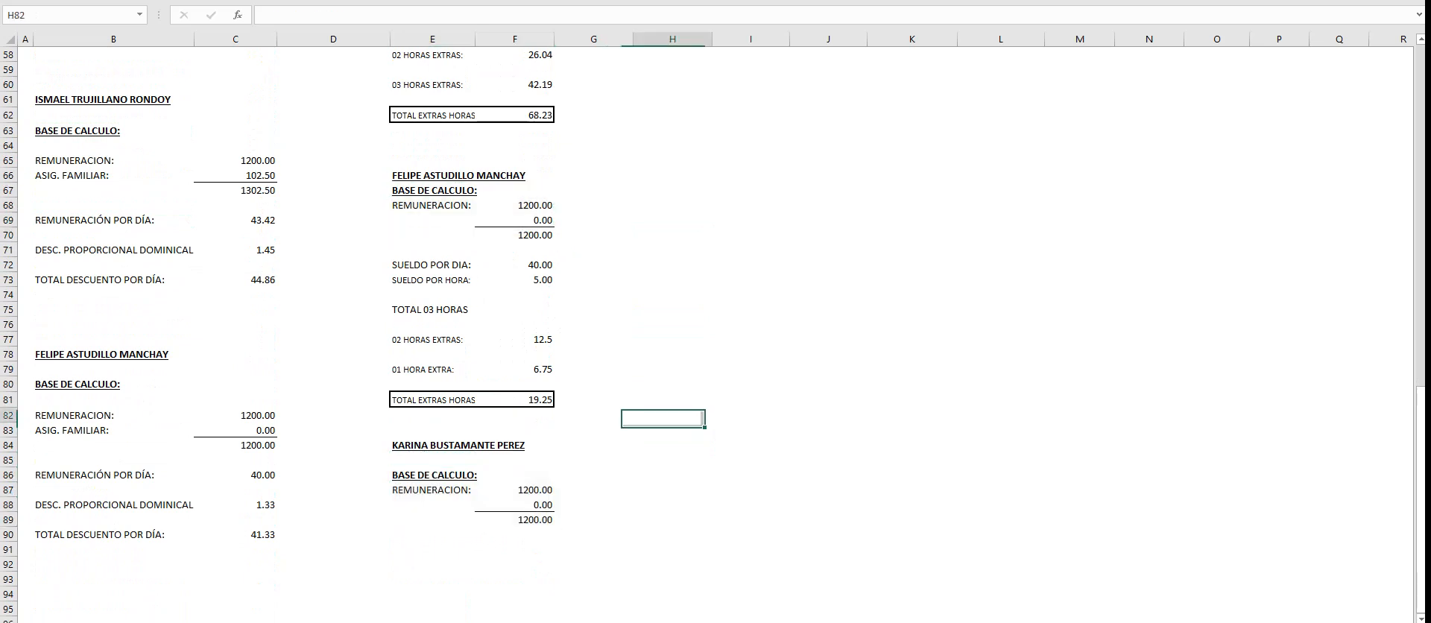
- Set the Secretaria's remuneration in F87 to 1025 and the family allowance in F88 to 102.5
scroll(714, 333, "up", 12)
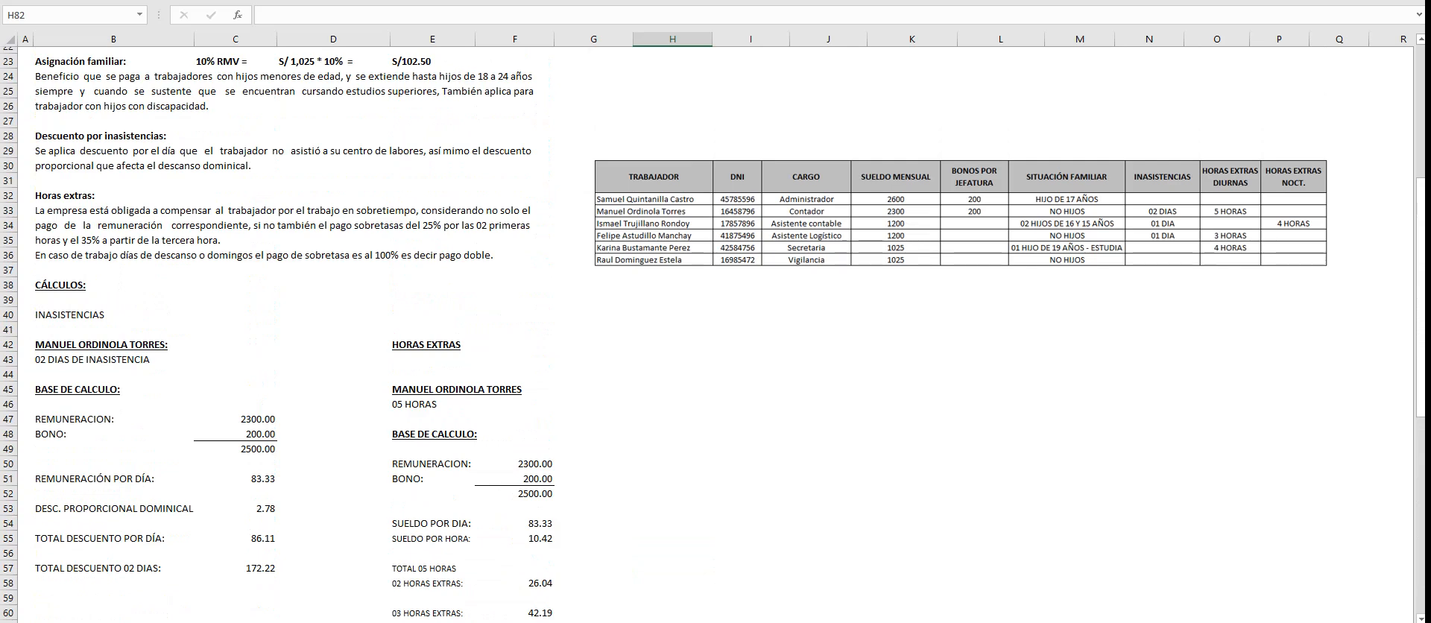
scroll(713, 334, "up", 5)
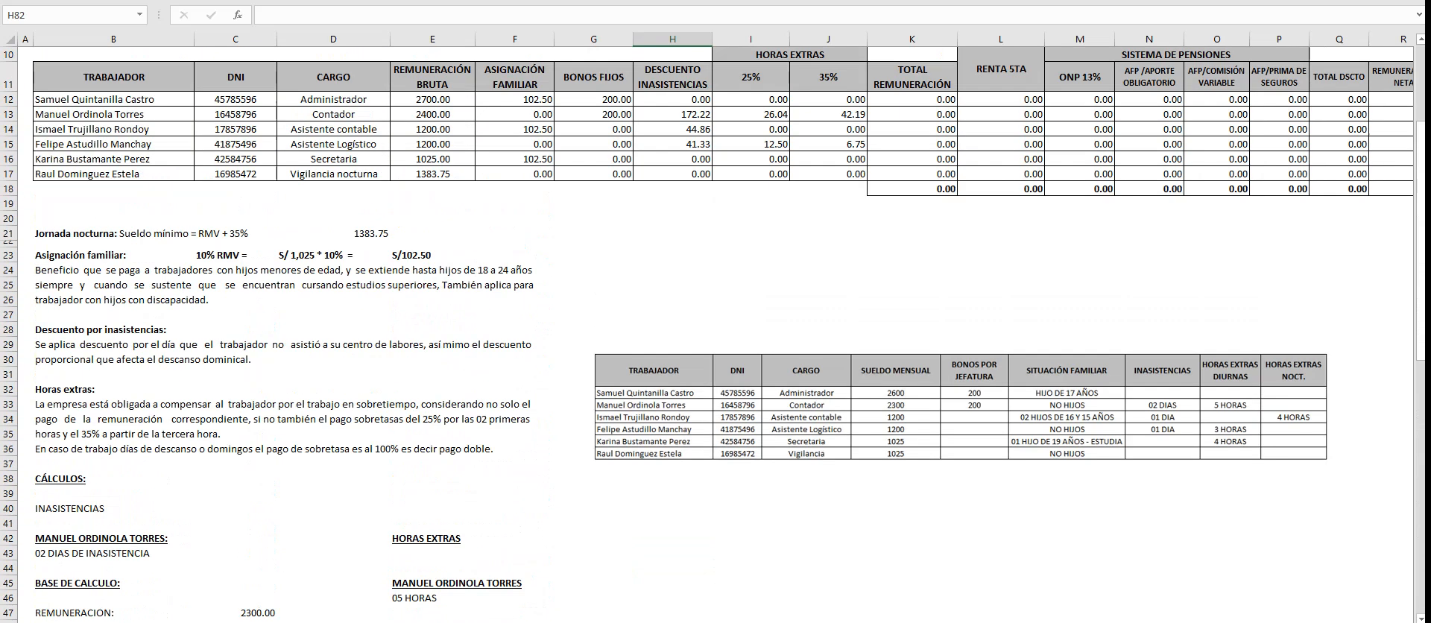
scroll(713, 334, "down", 17)
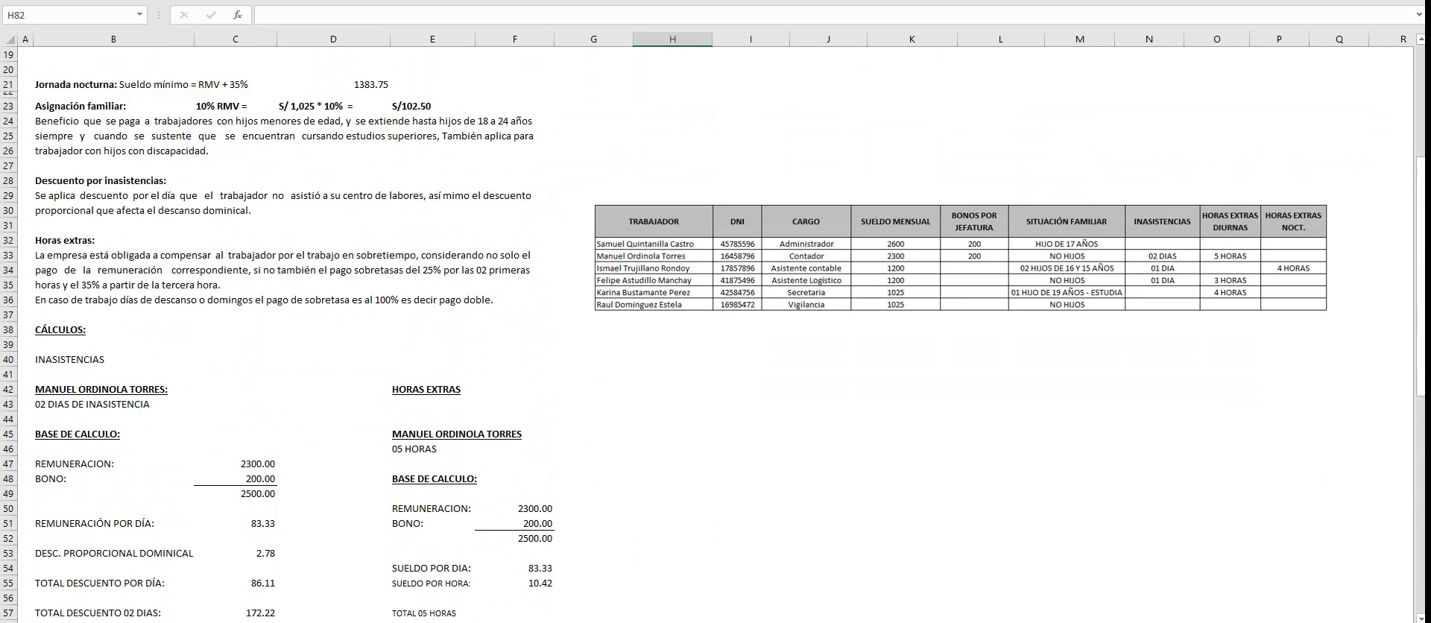
left_click(515, 490)
type("1025")
key("Return")
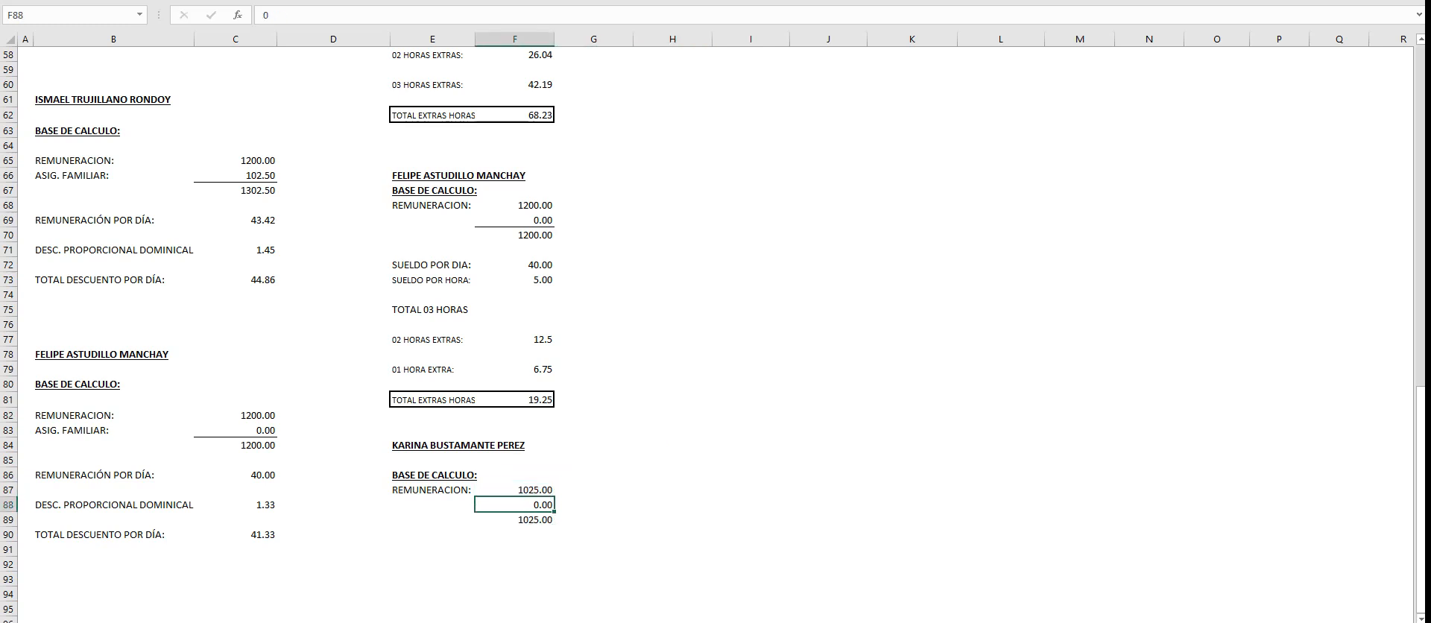
type("102.5")
key("Return")
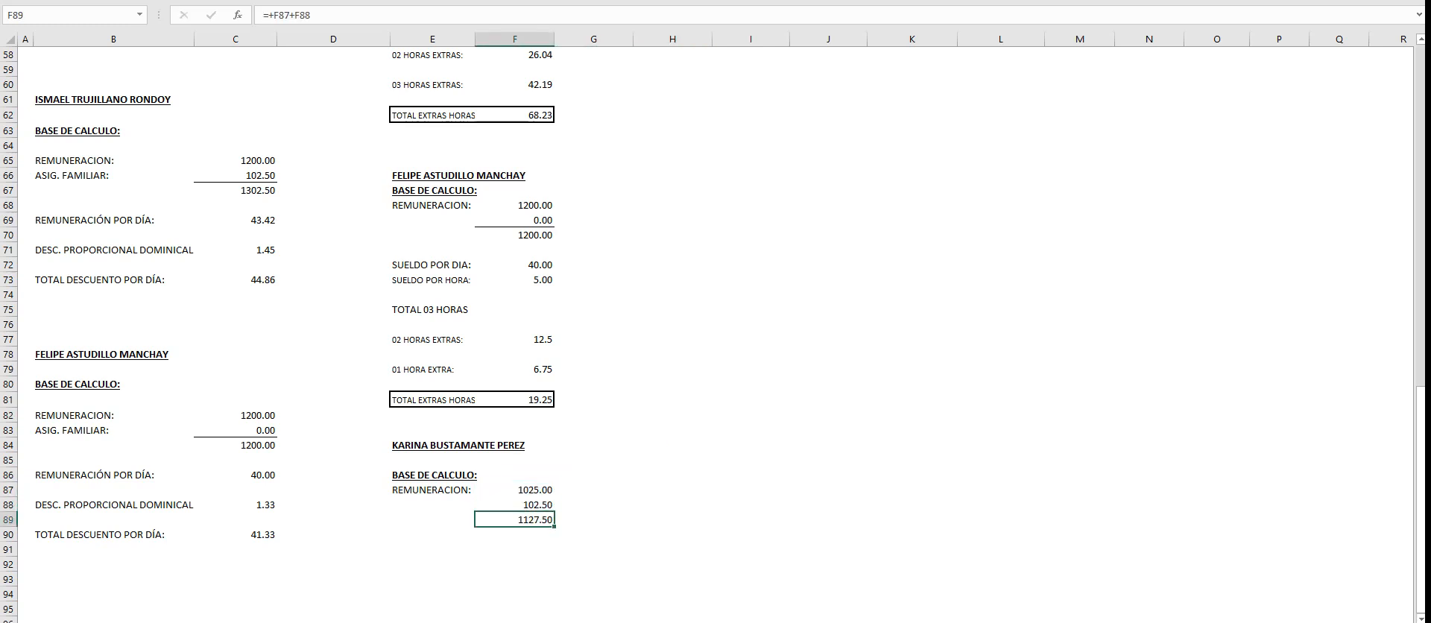
- Copy the ASIG. FAMILIAR: label from B66 to E88, beside the Secretaria's family allowance
left_click(113, 175)
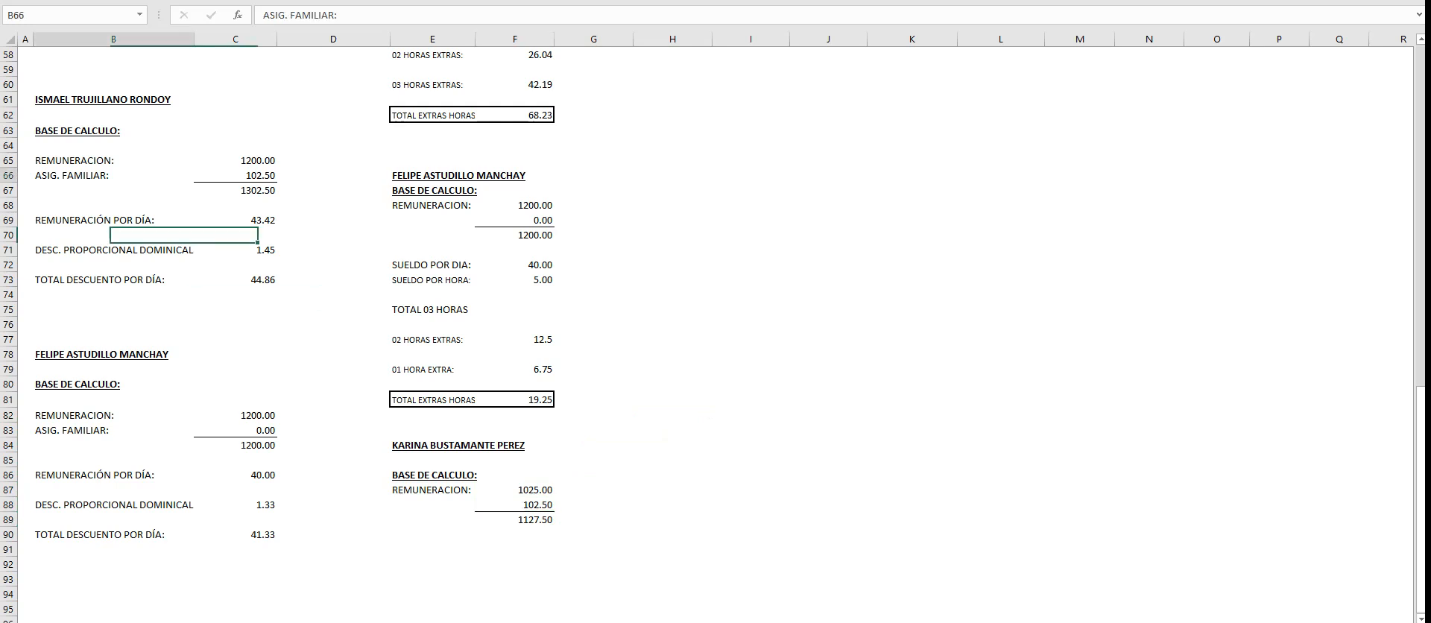
type("C")
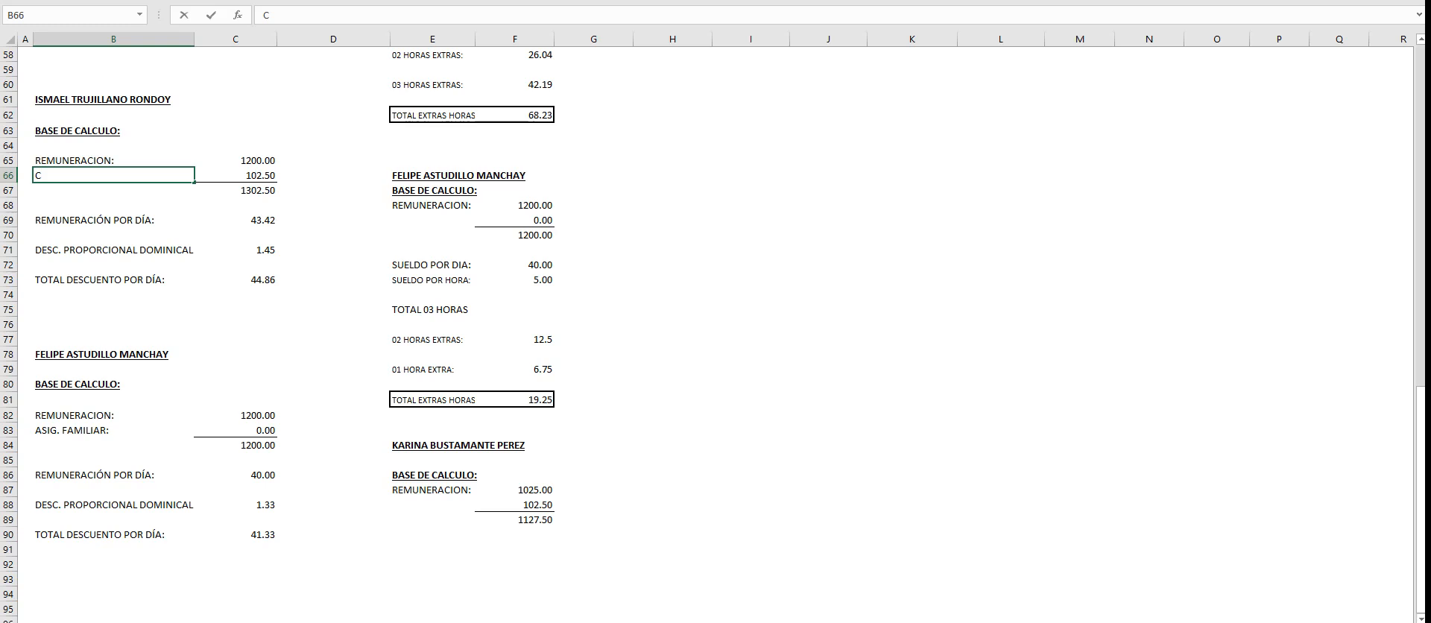
key("Escape")
key("ctrl+c")
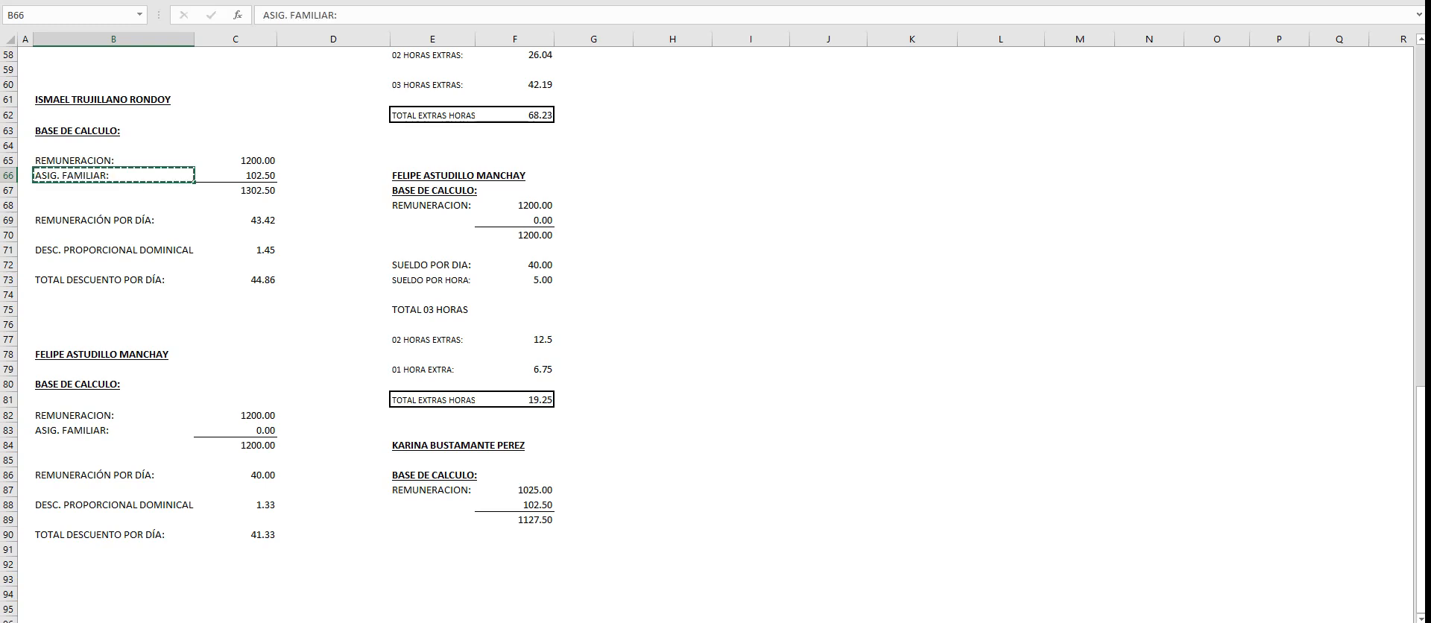
left_click(432, 505)
key("ctrl+v")
key("Escape")
left_click(594, 519)
- Copy the daily and hourly pay rows, E72:F73, to E91 under the Secretaria's calculation base
scroll(594, 519, "down", 3)
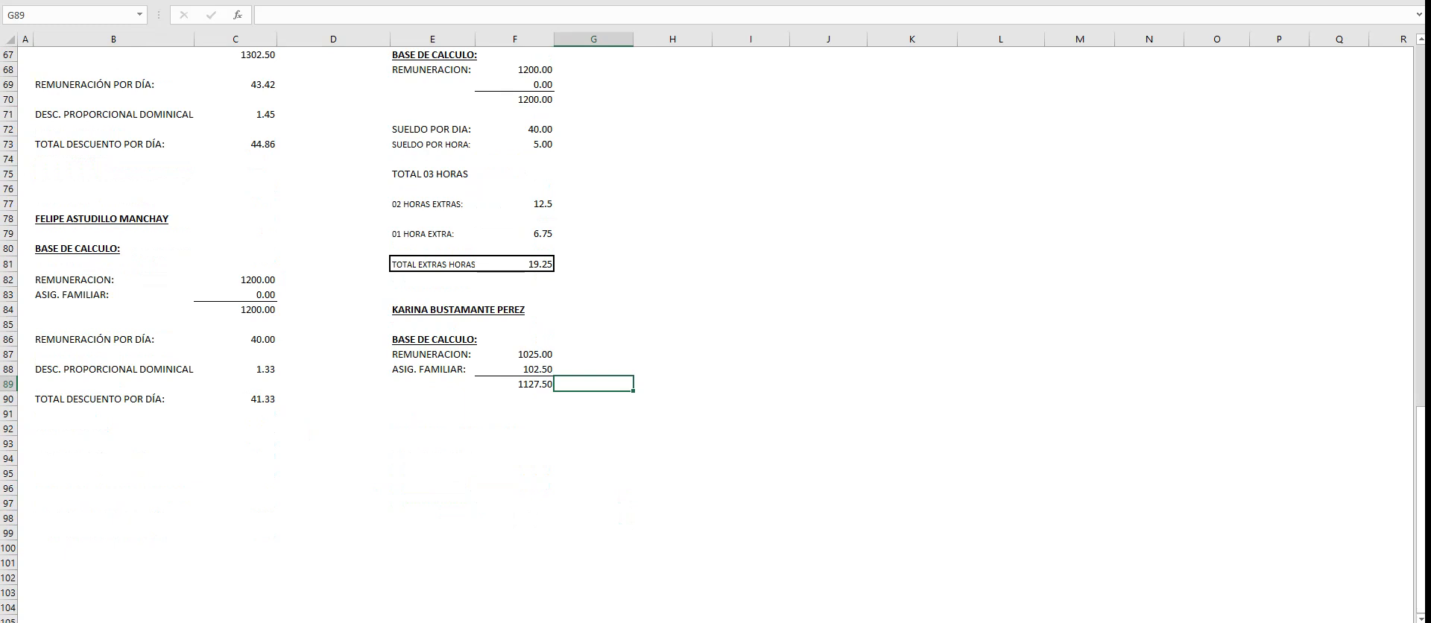
left_click(432, 413)
left_click_drag(432, 129, 516, 145)
key("ctrl+c")
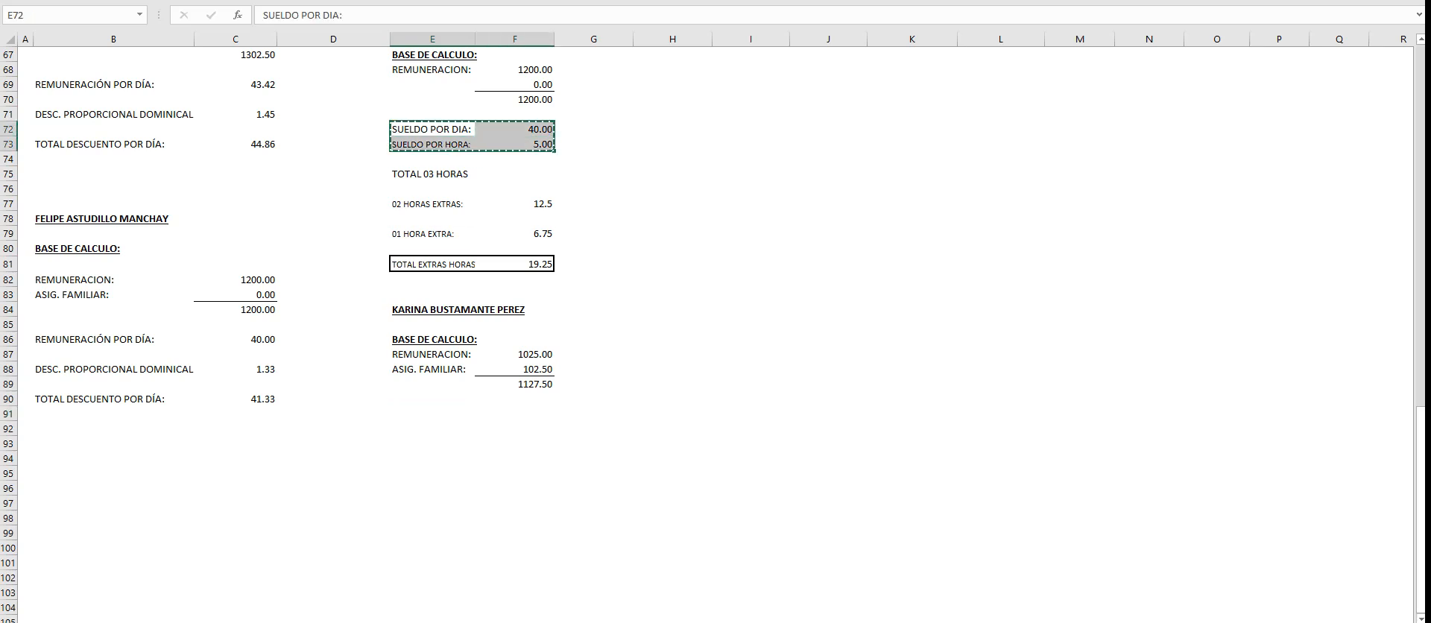
left_click(433, 399)
left_click(432, 413)
key("ctrl+v")
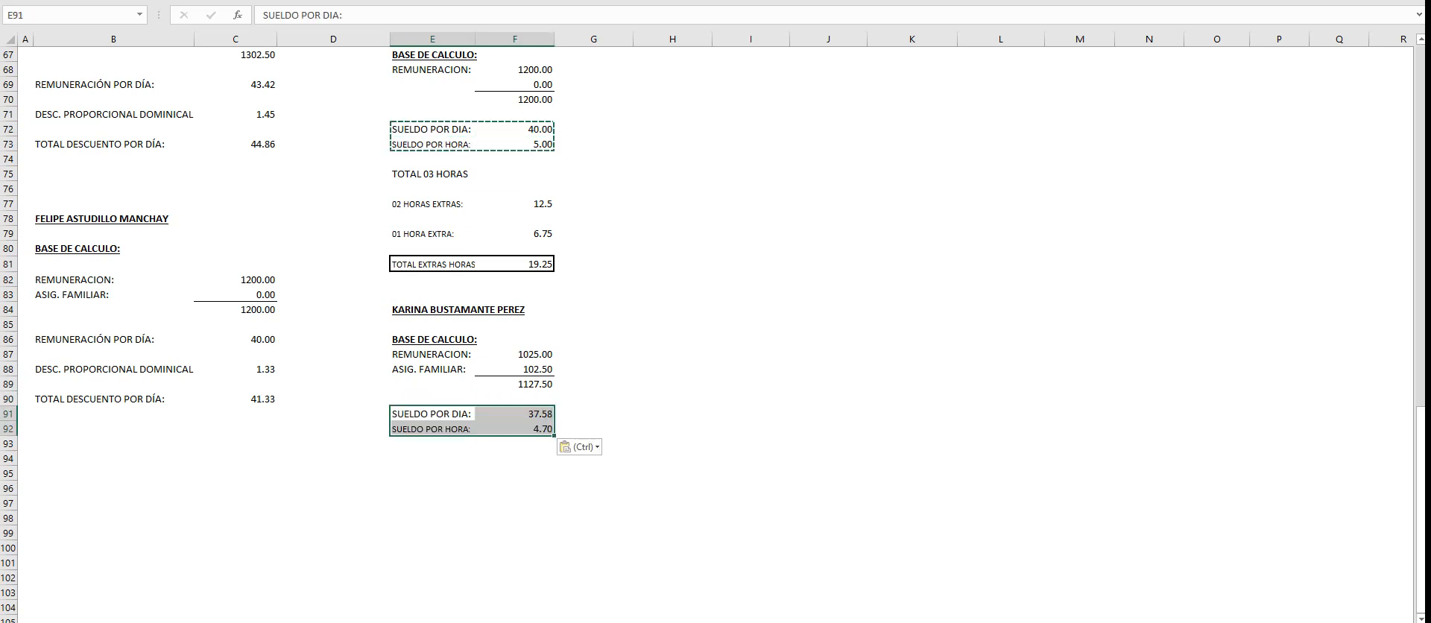
- Calculate the Secretaria's daily pay in F91 with the formula +F89/30
left_click(514, 413)
type("+")
key("Up")
key("Up")
type("/30")
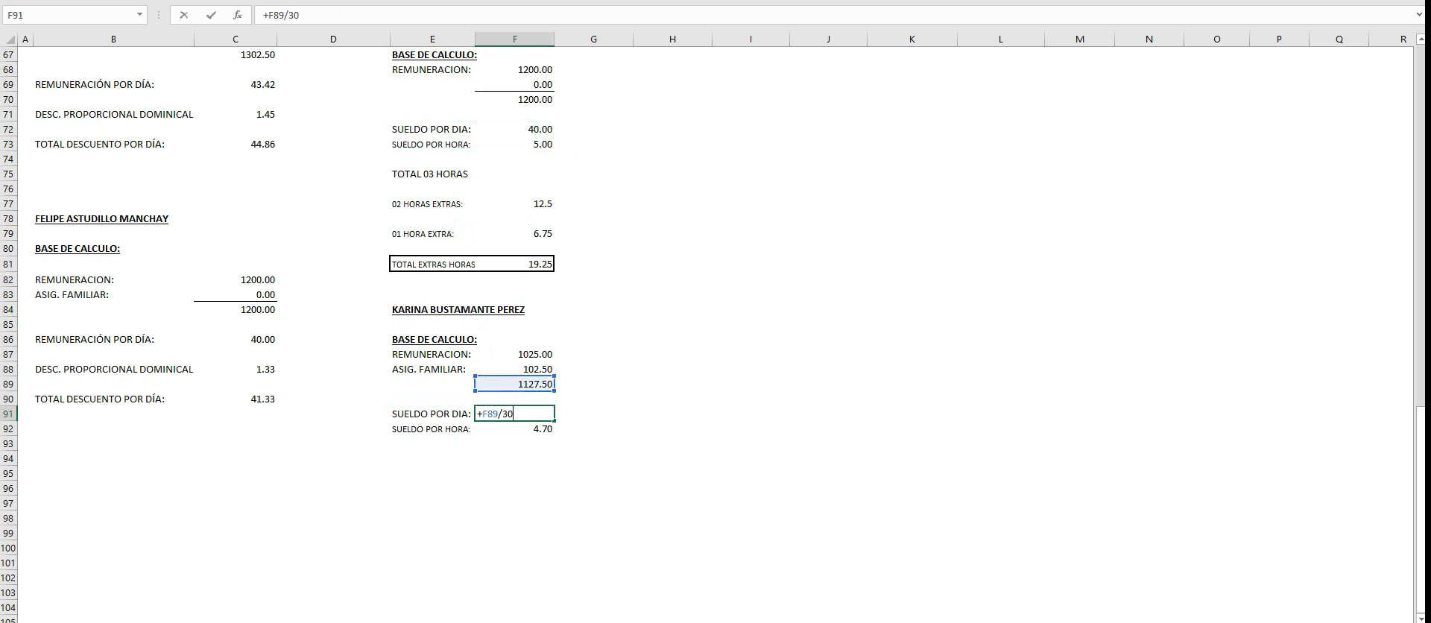
key("Return")
- Calculate the Secretaria's hourly pay in F92 by dividing the daily pay in F91 by 8
type("+")
key("Up")
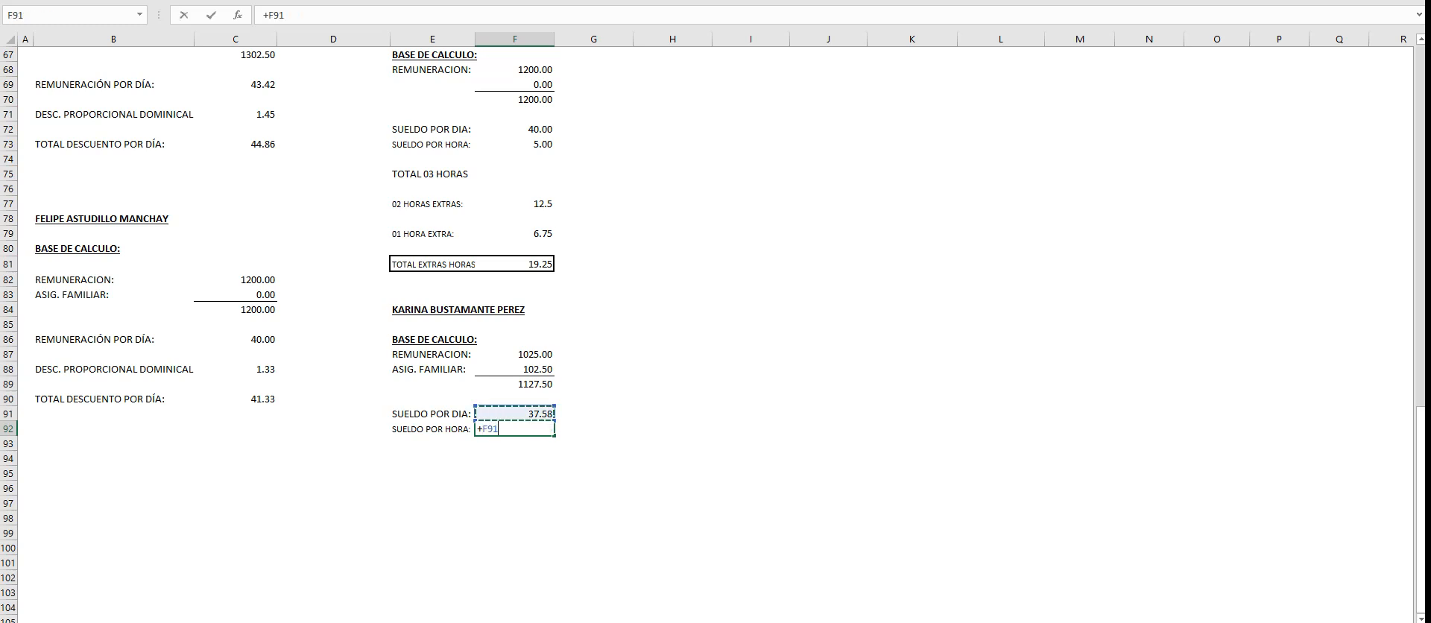
type("/30")
key("BackSpace")
key("BackSpace")
type("8")
key("Return")
left_click(514, 414)
left_click(514, 430)
- Check the Secretaria's overtime hours in the worker data table and enter the label TOTAL 04 HORAS in E94
left_click(432, 474)
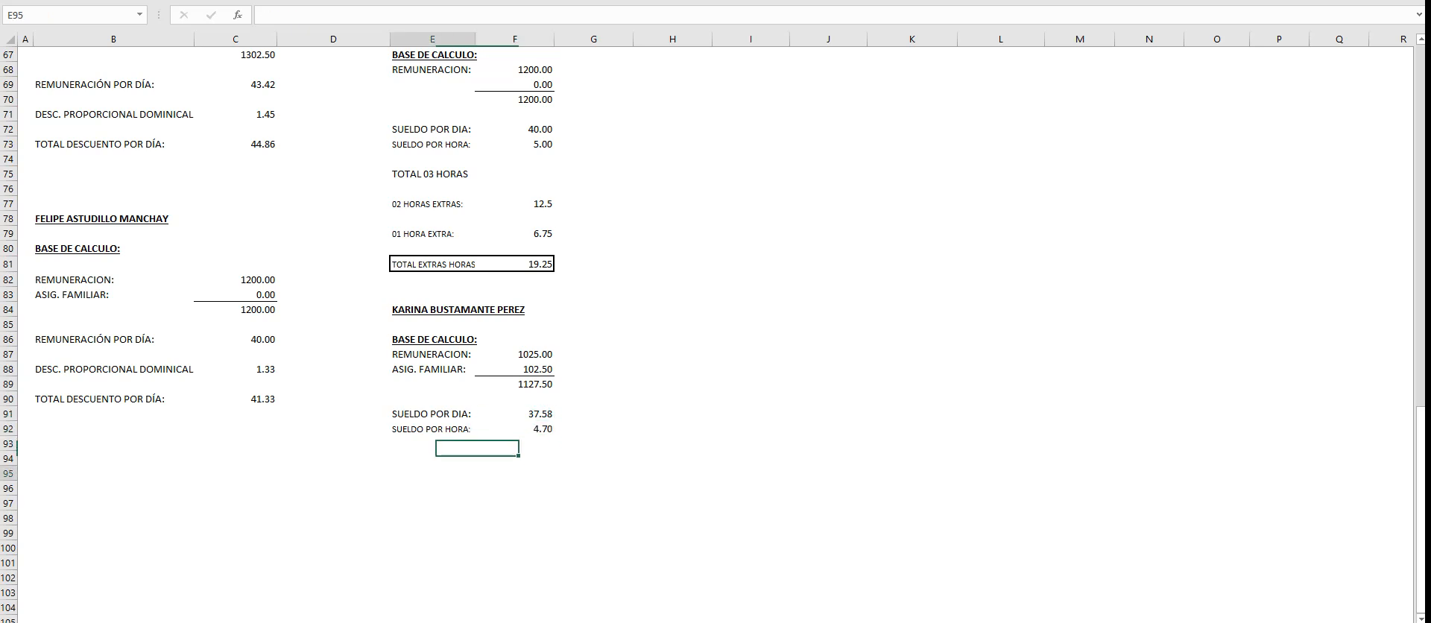
scroll(714, 334, "up", 14)
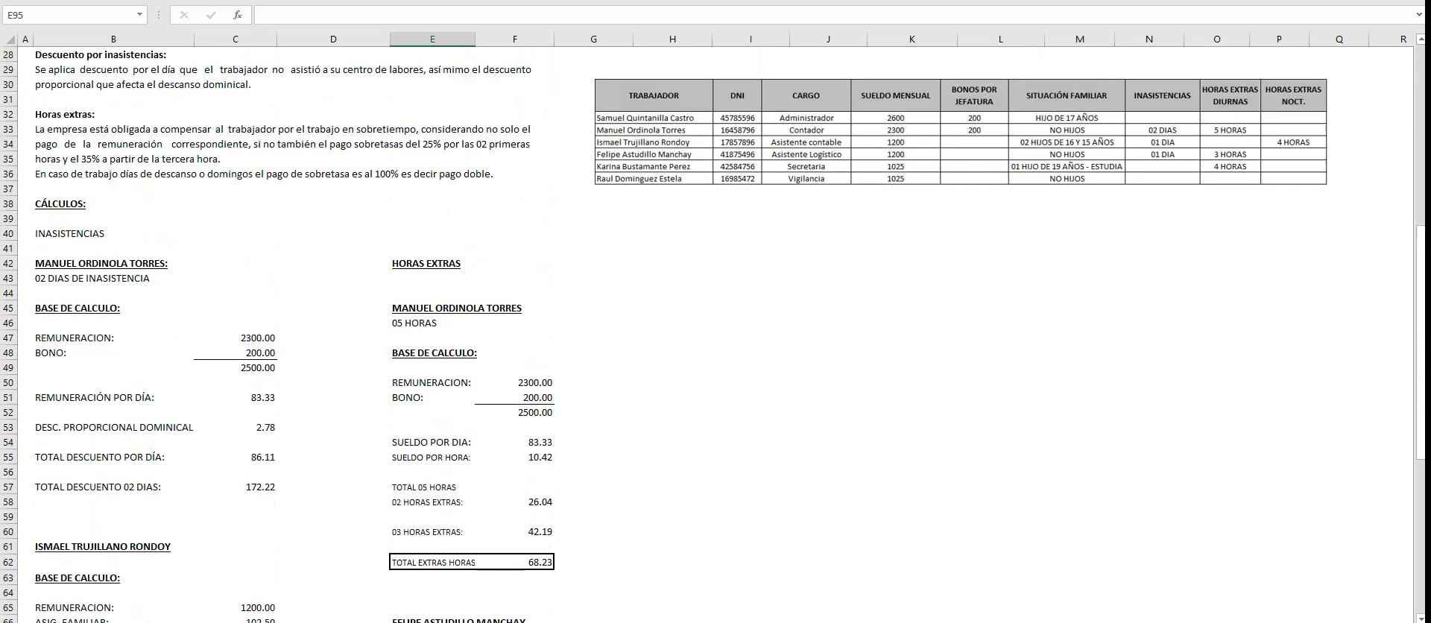
scroll(713, 334, "down", 16)
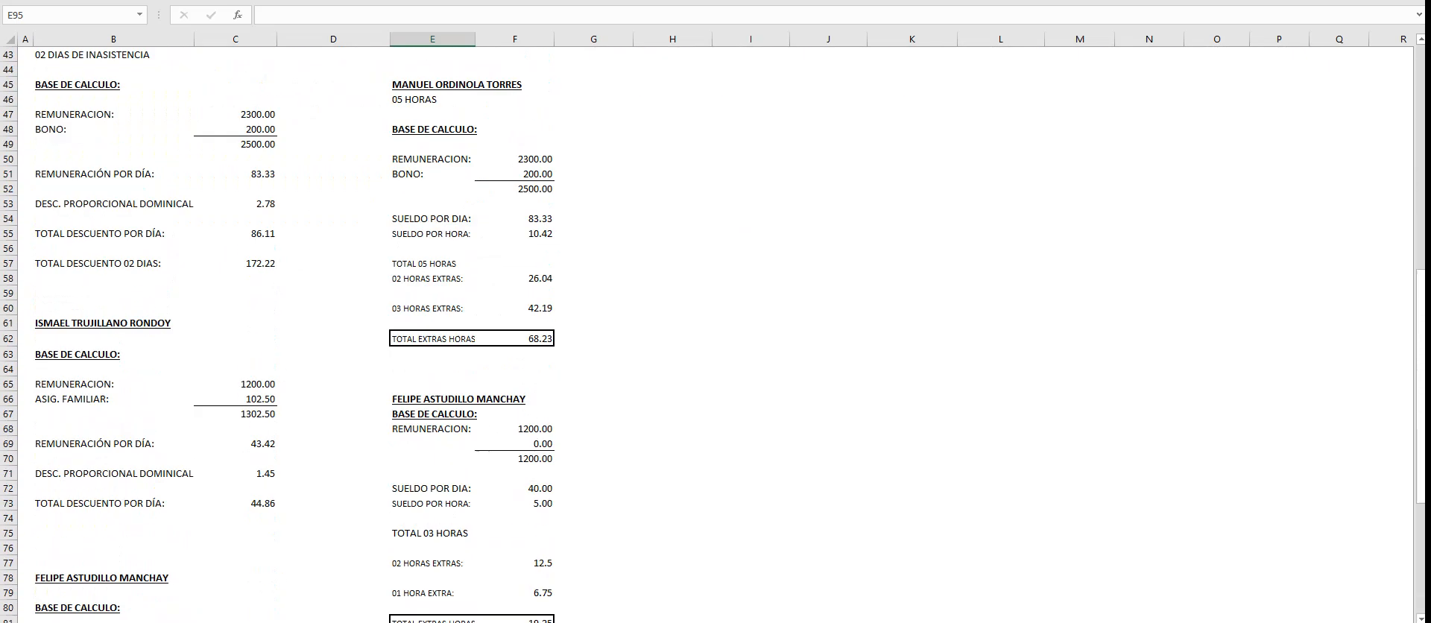
key("Up")
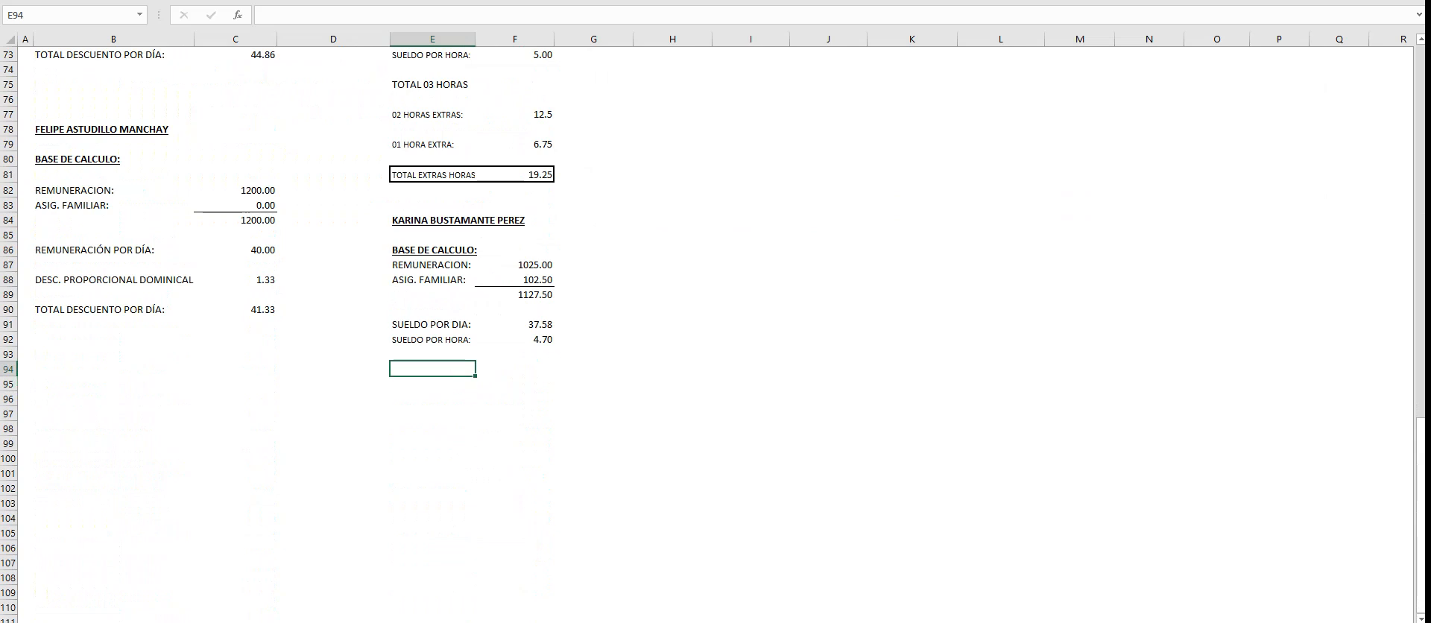
type("TOTAL 04 HORAS")
key("Return")
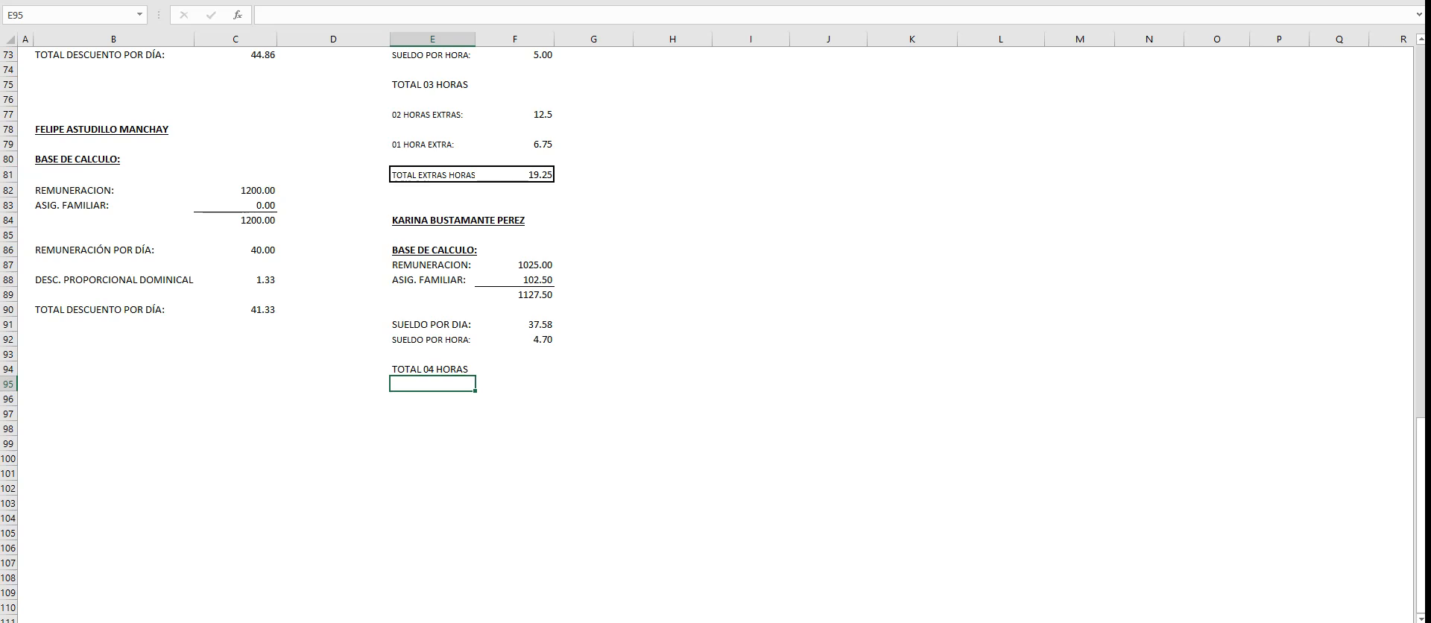
- Copy the overtime rows E77:F79 to E96 and format the amounts in F96:F99 with two decimals
left_click_drag(435, 114, 522, 145)
key("ctrl+c")
left_click(432, 399)
key("ctrl+v")
left_click(522, 399)
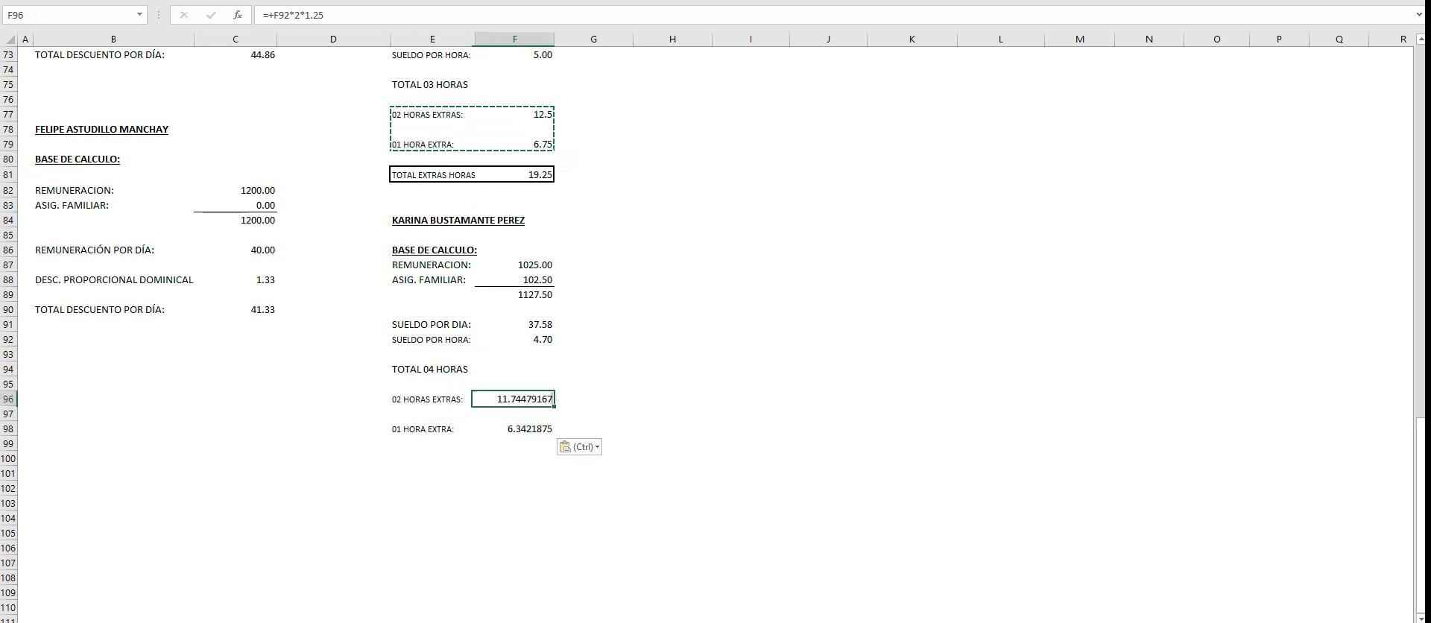
left_click_drag(521, 399, 522, 444)
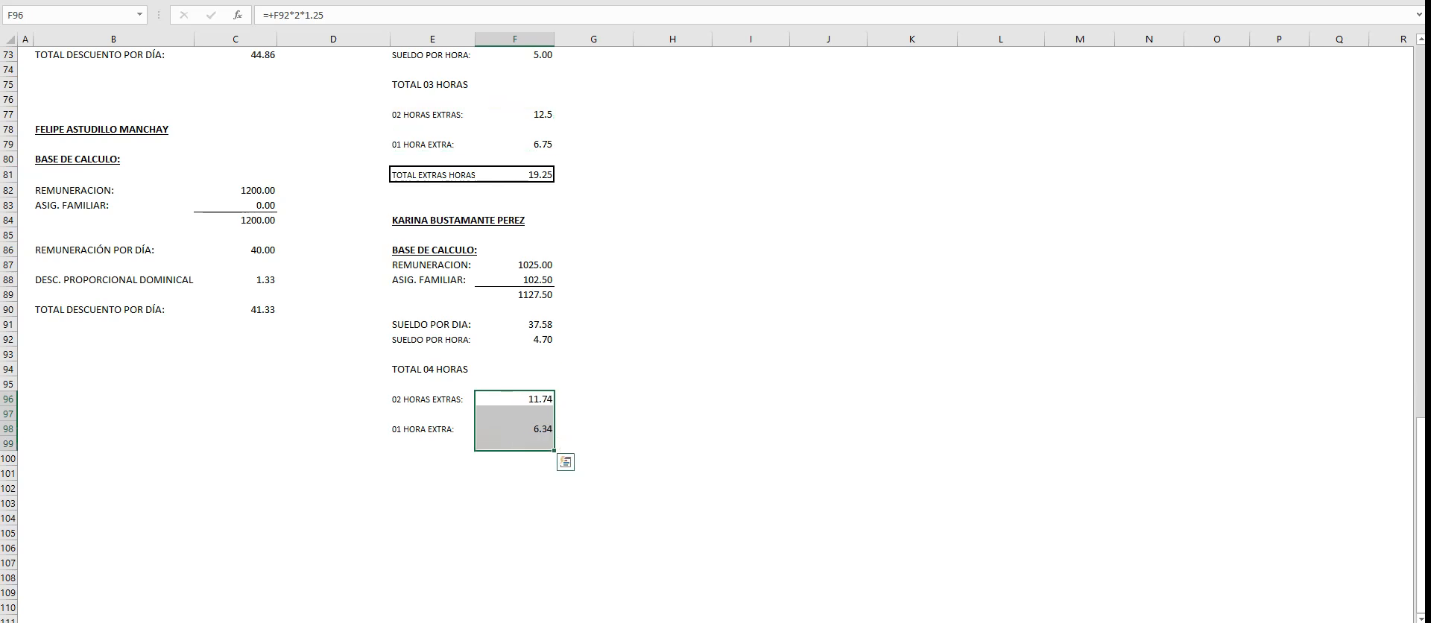
- Check the 25% overtime formula in F96 and change the 35% formula in F98 to =+F92*2*1.35
left_click(516, 400)
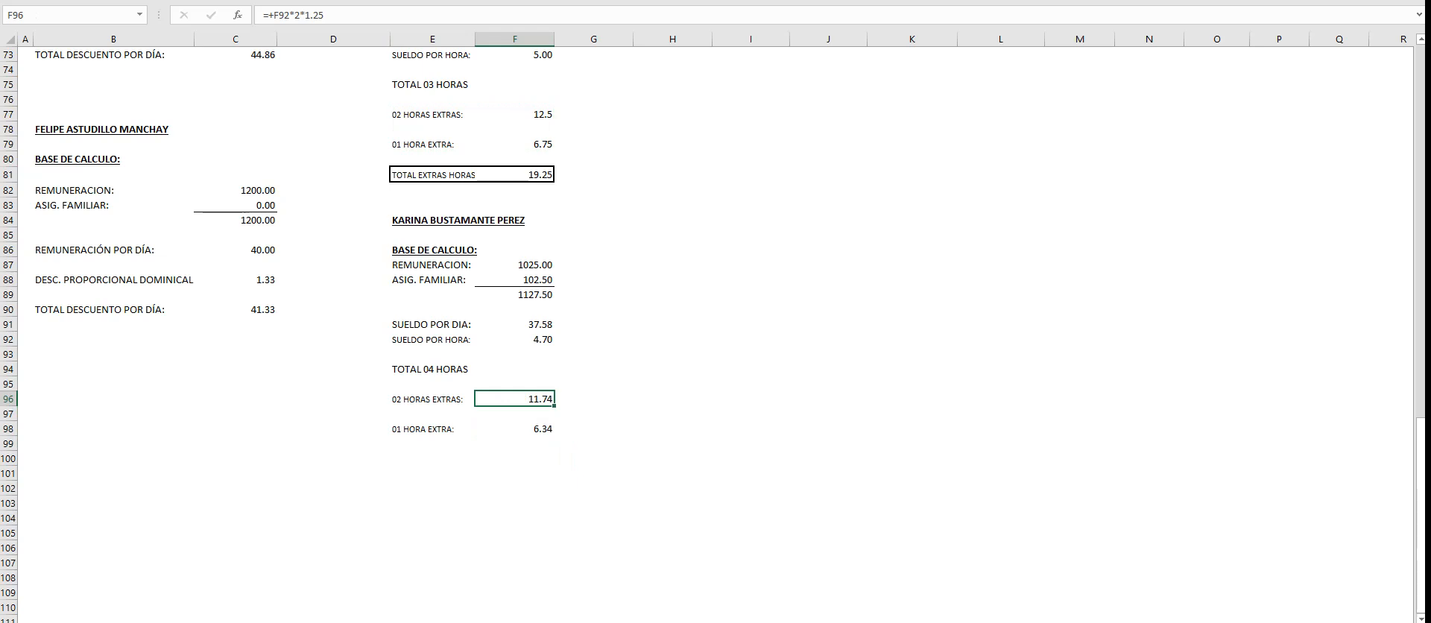
key("F2")
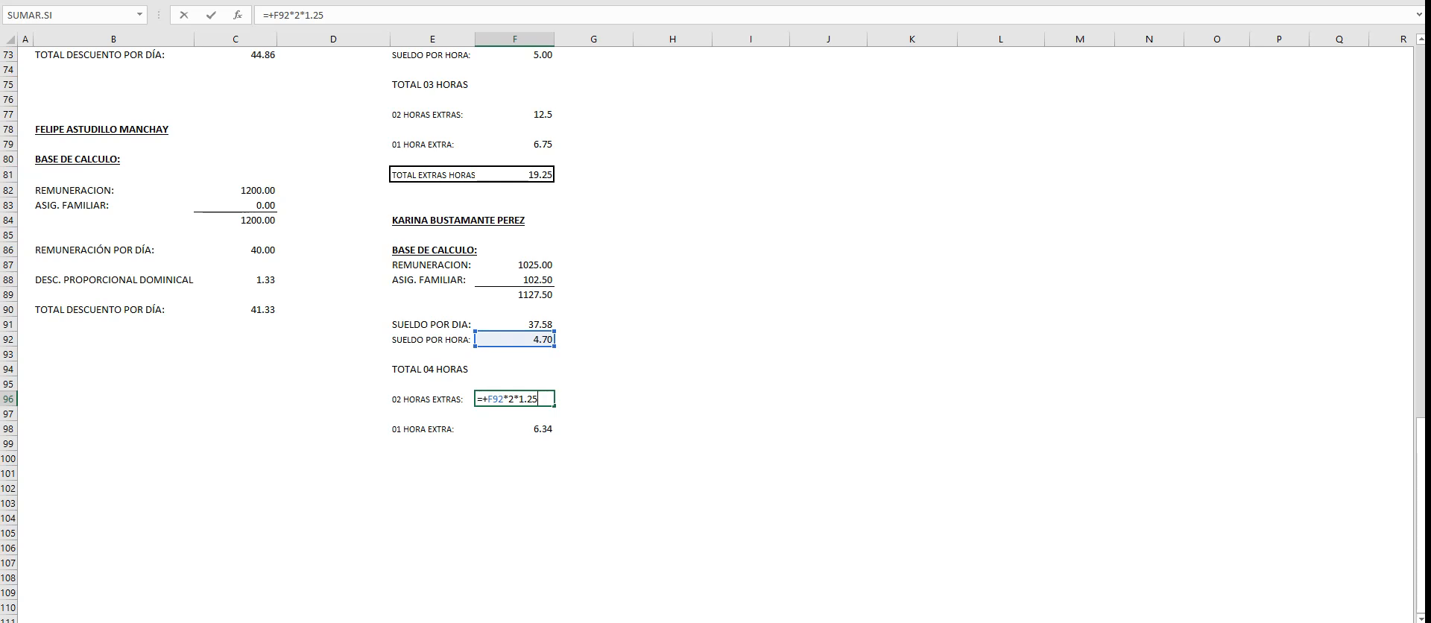
key("Tab")
double_click(525, 429)
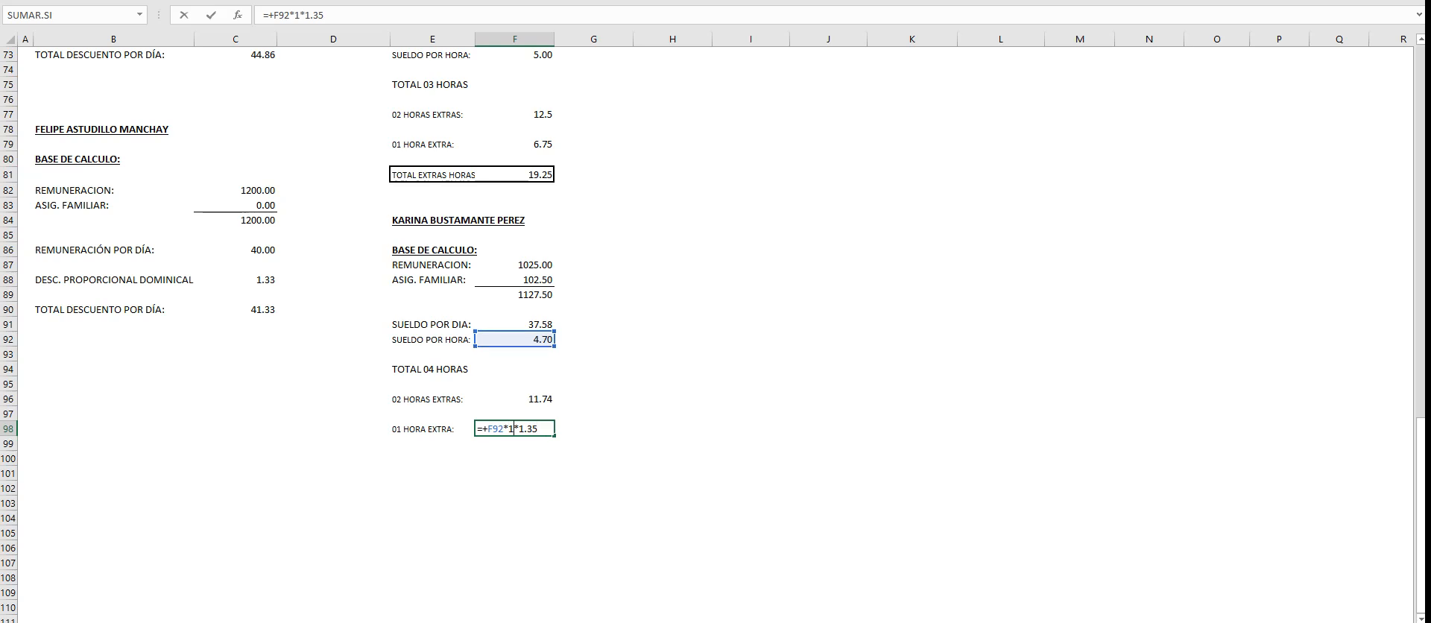
key("BackSpace")
key("BackSpace")
key("BackSpace")
key("BackSpace")
key("BackSpace")
key("BackSpace")
type("2*1.35")
key("Return")
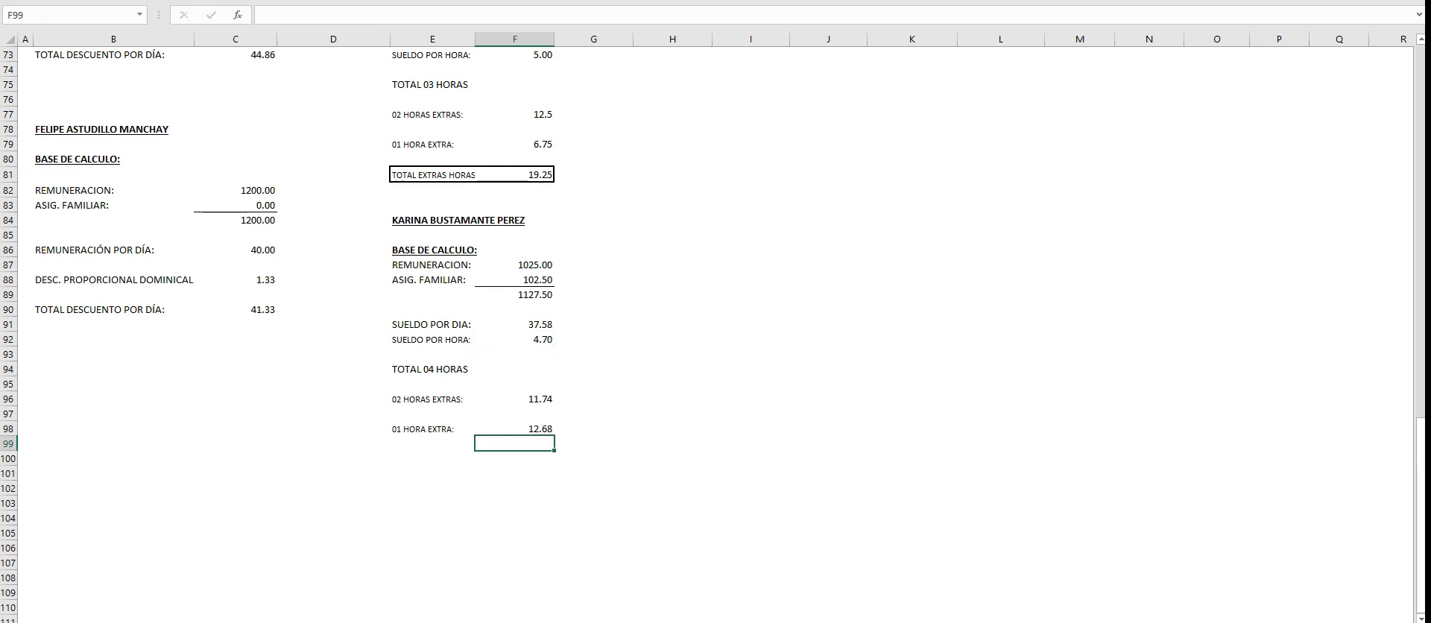
- Correct the label in E98 to 02 HORAS EXTRAS:
left_click(432, 428)
left_click_drag(275, 15, 268, 15)
type("EXTRA")
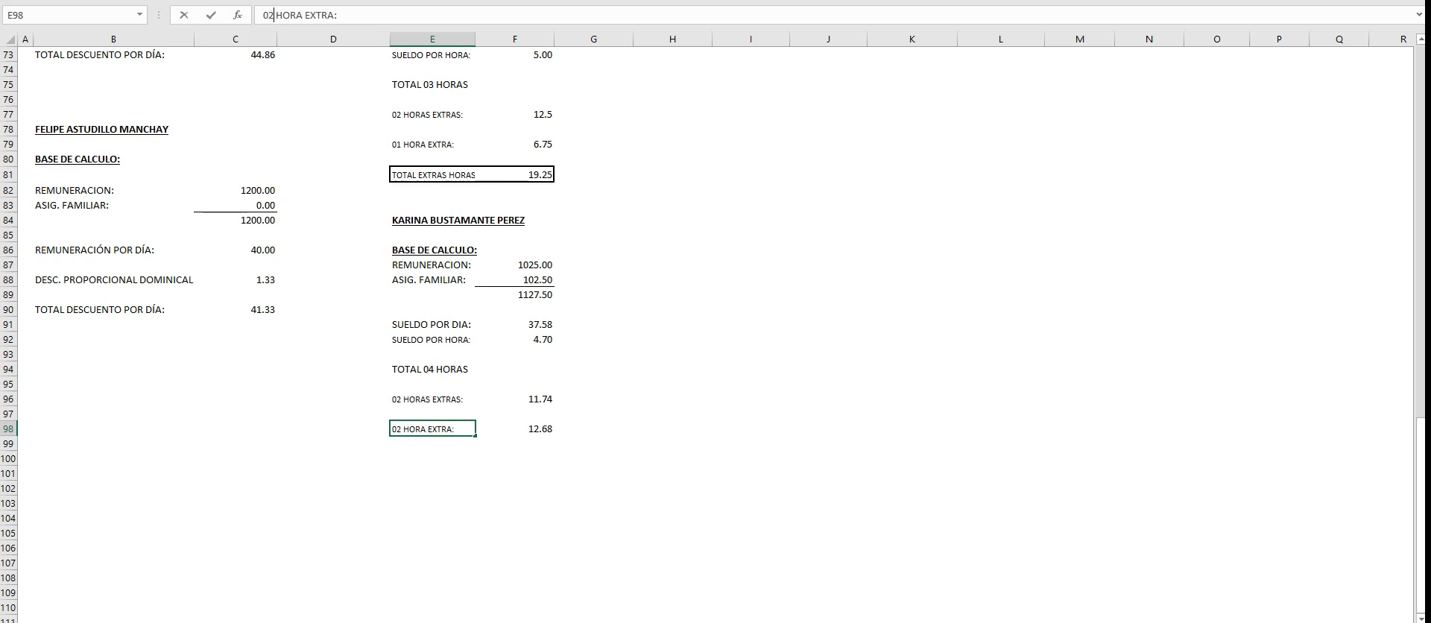
type("S")
left_click(672, 414)
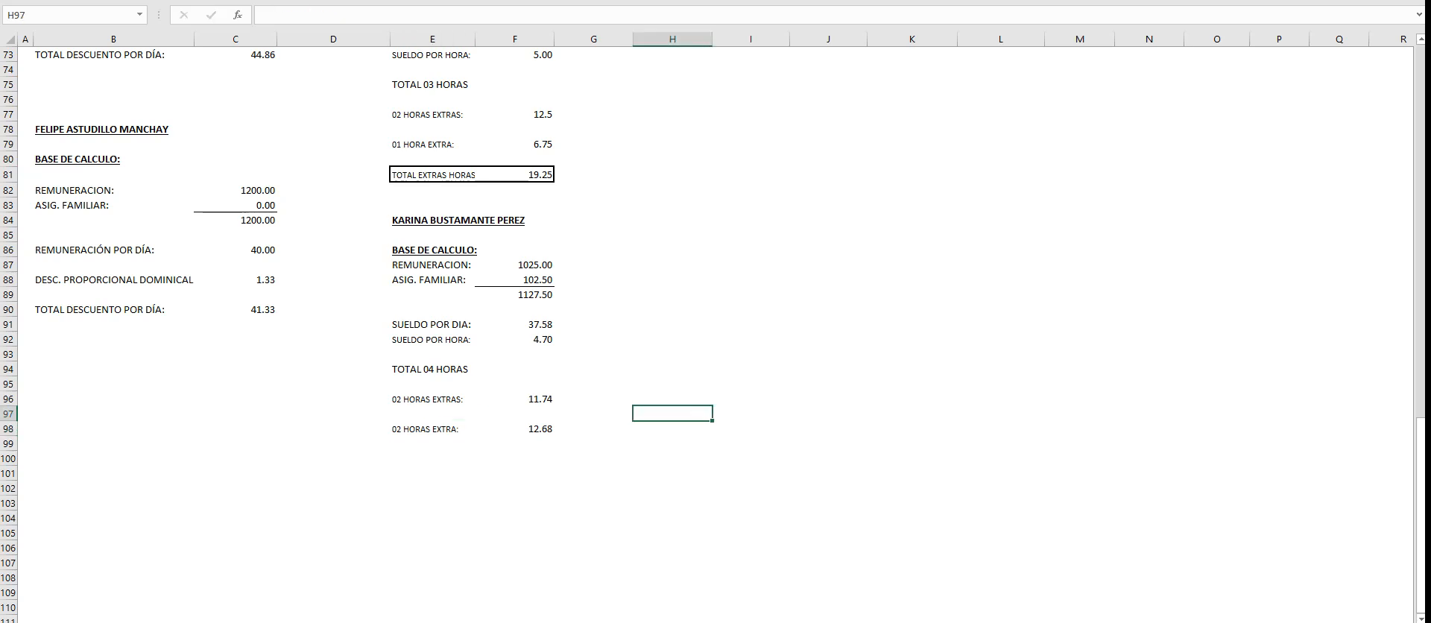
left_click(432, 429)
left_click(338, 15)
type("S")
left_click(750, 503)
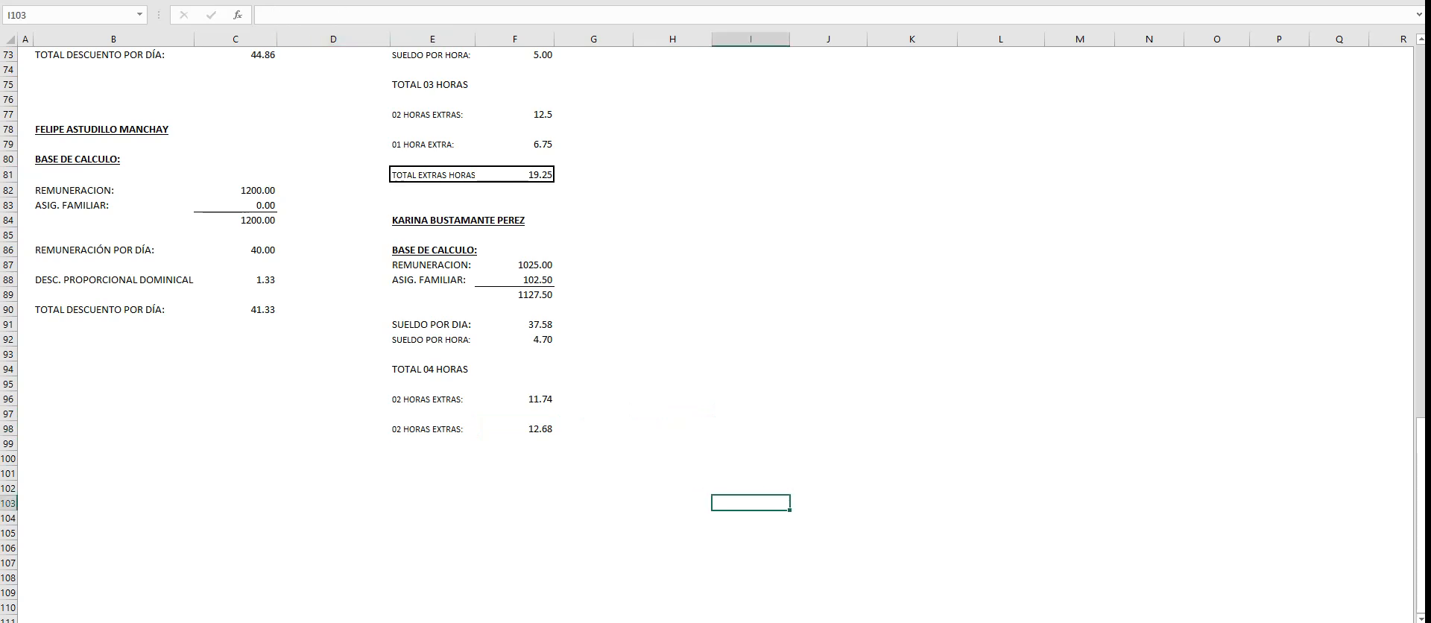
- Copy the boxed overtime total row E81:F81 to E100 to total the Secretaria's overtime amounts
left_click_drag(432, 175, 515, 175)
key("ctrl+c")
left_click(432, 458)
key("ctrl+v")
key("Escape")
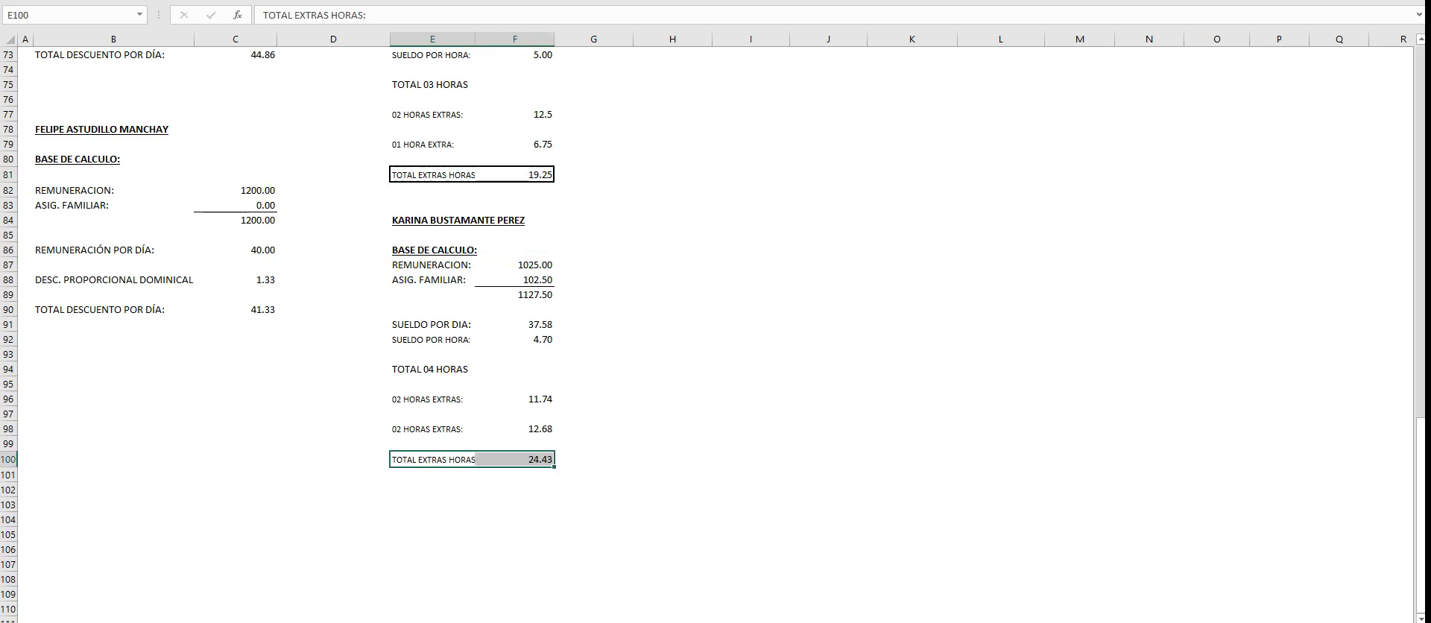
left_click(594, 443)
left_click(514, 399)
left_click_drag(514, 398, 514, 428)
left_click(673, 429)
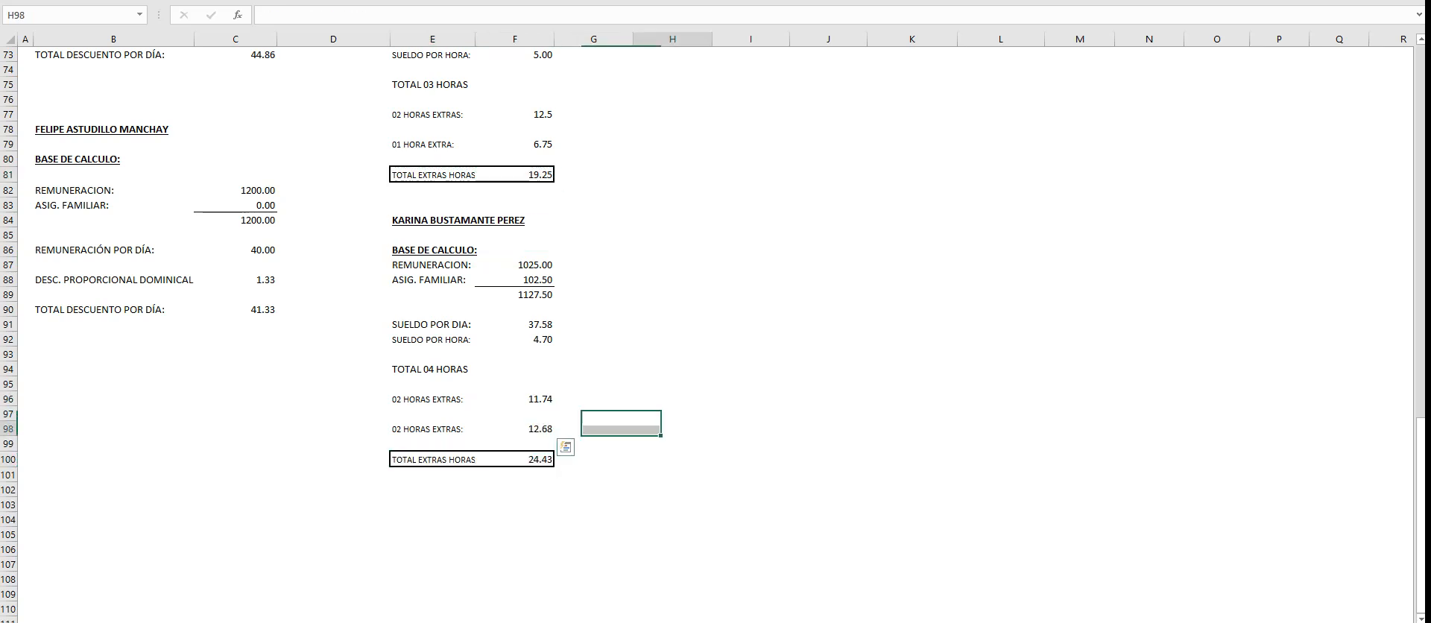
- Link the Secretaria's 25% overtime cell I16 in the payroll table to F96
scroll(672, 428, "up", 6)
scroll(715, 328, "up", 15)
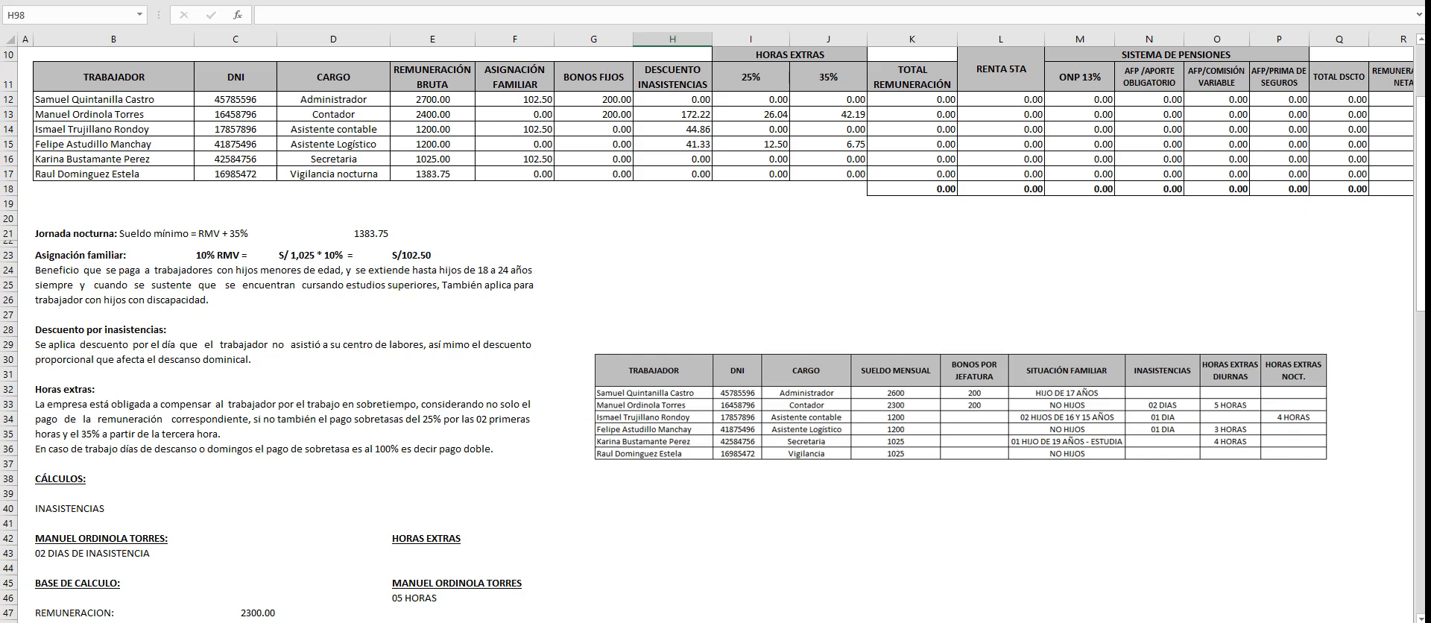
left_click(786, 159)
type("+")
scroll(715, 335, "down", 17)
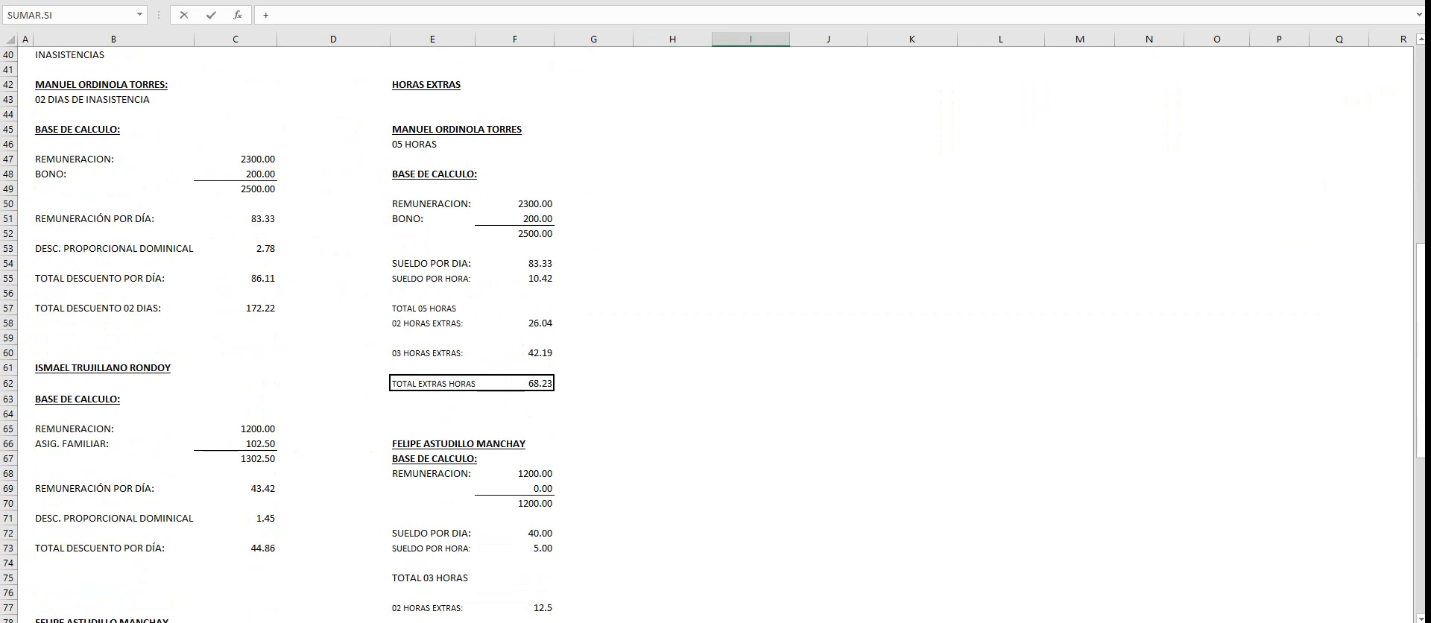
scroll(715, 335, "down", 5)
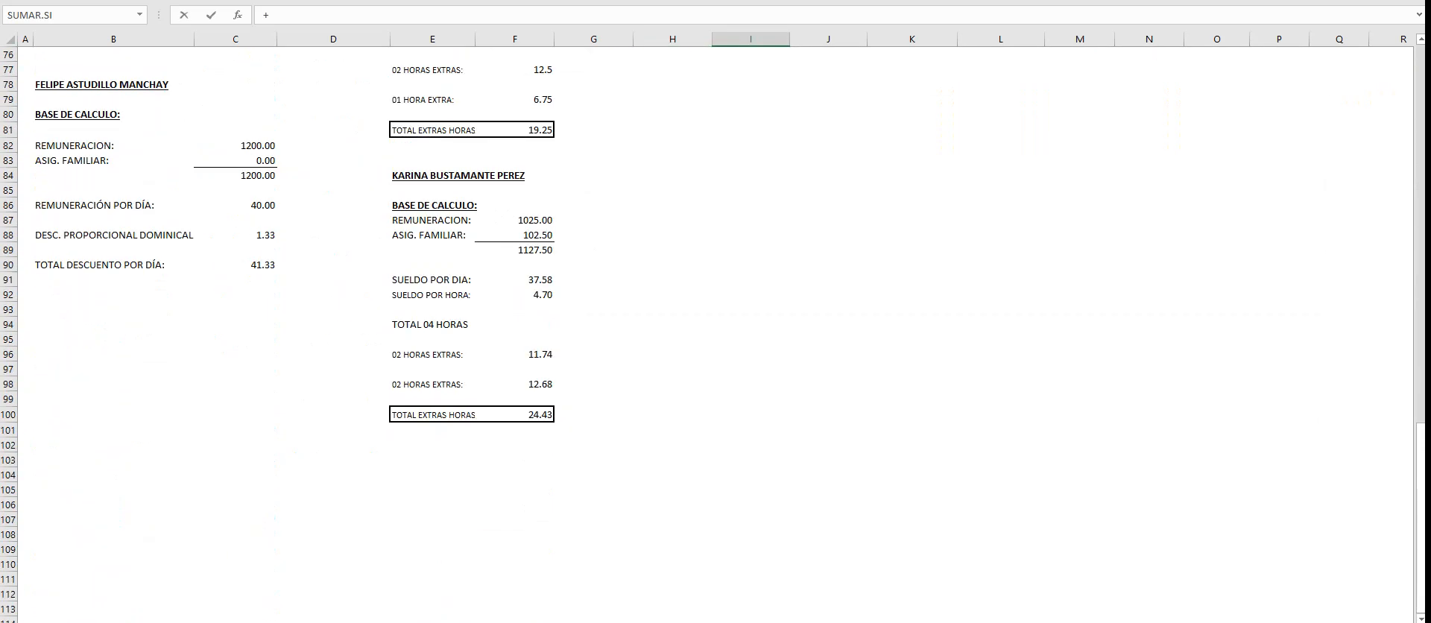
left_click(514, 355)
key("Return")
scroll(716, 335, "up", 5)
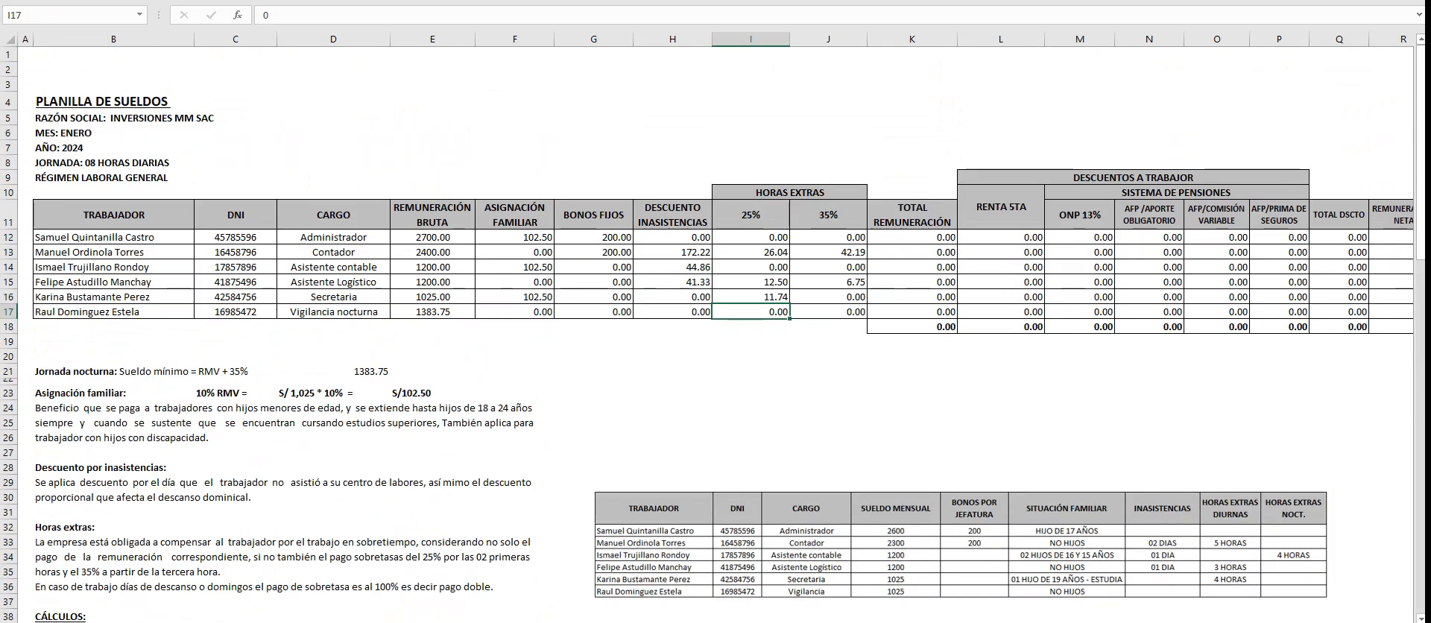
- Link the Secretaria's 35% overtime cell J16 in the payroll table to F98
left_click(828, 296)
type("+")
scroll(715, 336, "down", 12)
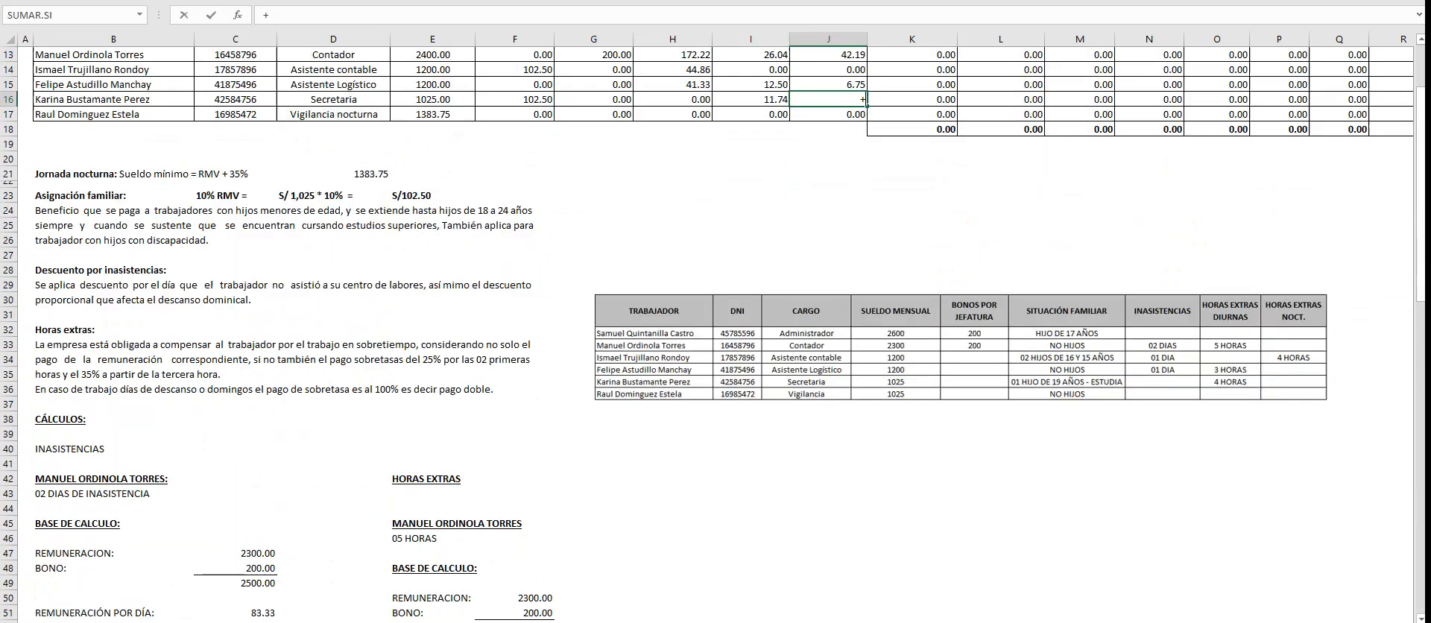
scroll(715, 336, "down", 10)
left_click(514, 517)
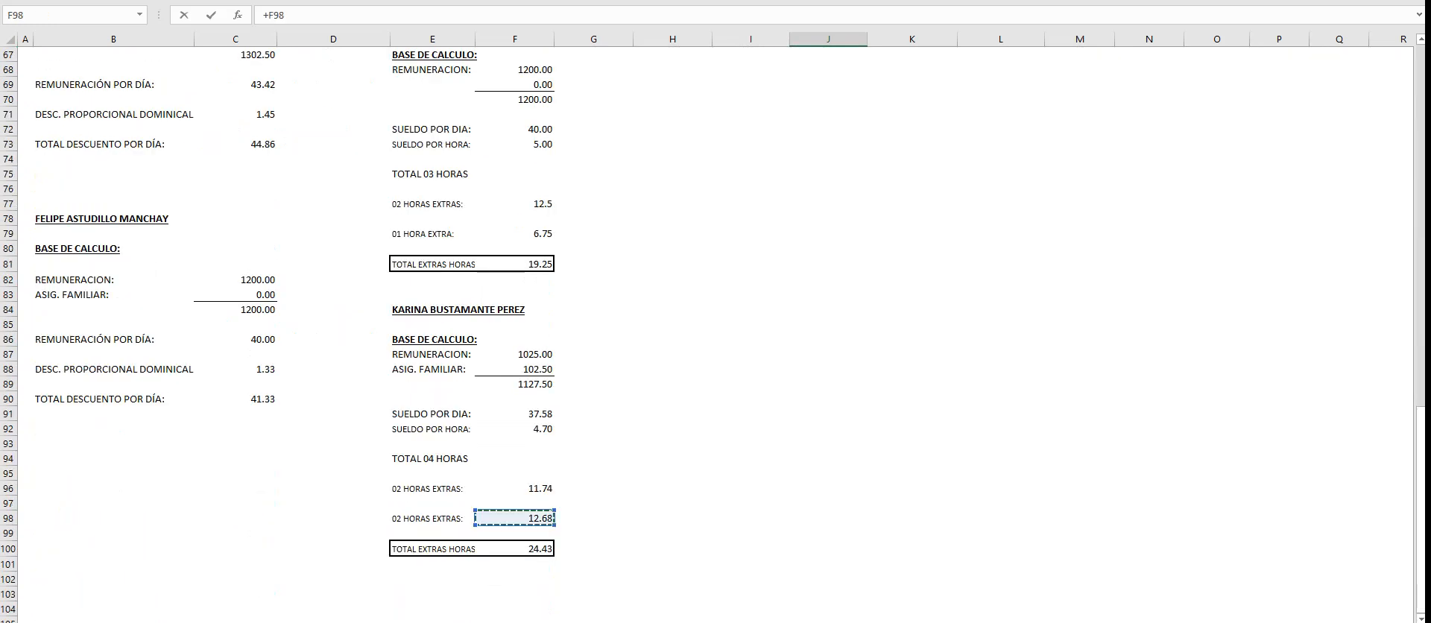
key("Return")
scroll(715, 336, "up", 4)
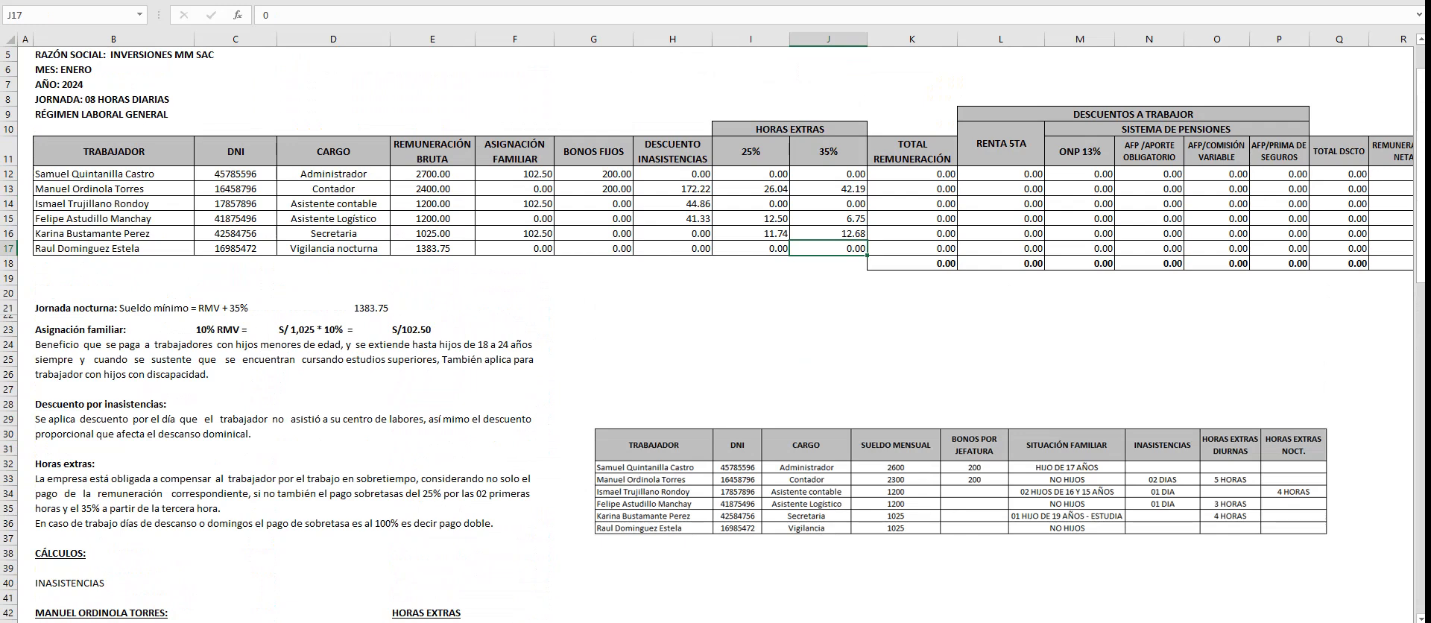
- Calculate the Administrador's TOTAL REMUNERACIÓN in K12 with the formula +E12+F12+G12-H12+I12+J12
left_click(912, 174)
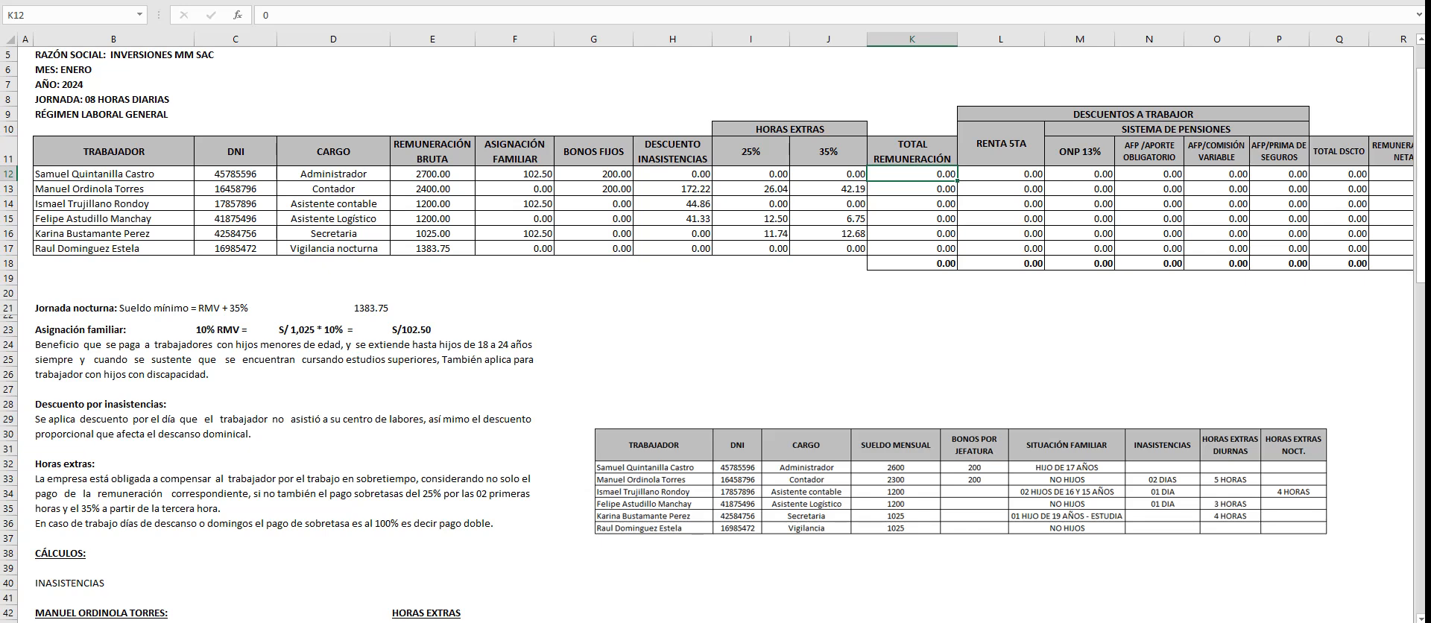
type("+")
key("Left")
key("Left")
key("Left")
key("Left")
key("Left")
key("Left")
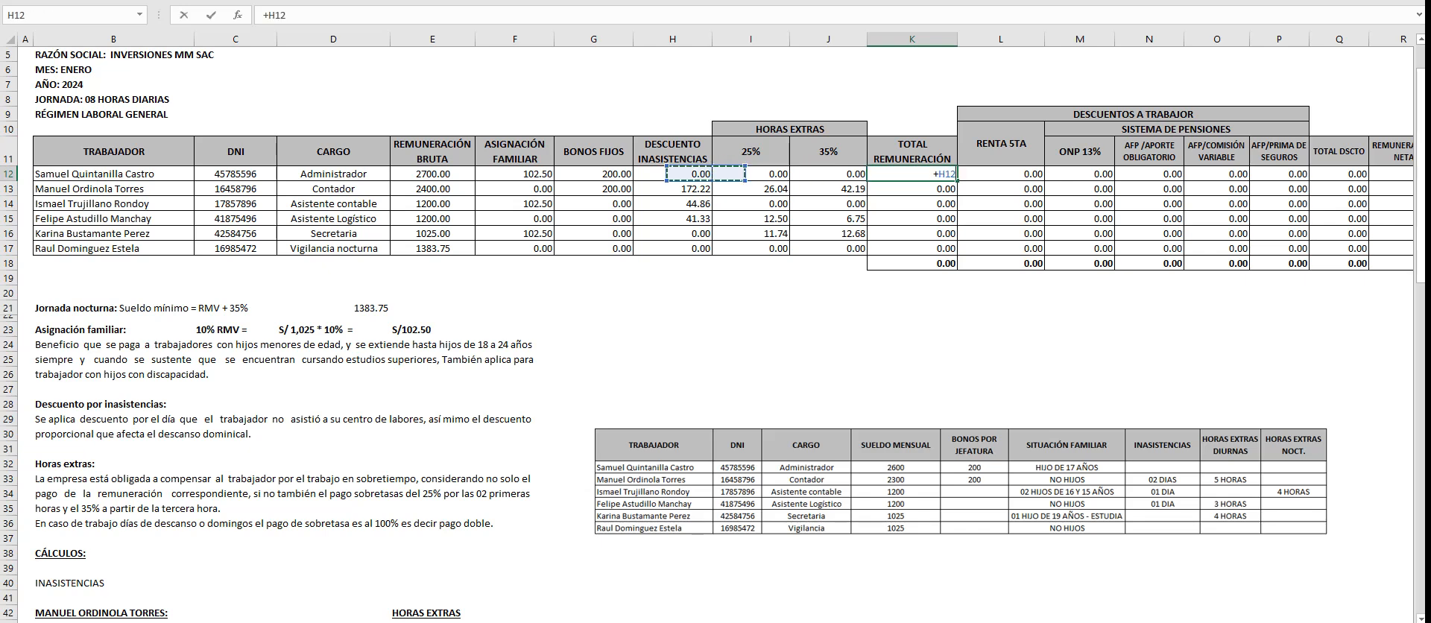
type("+")
key("Left")
key("Left")
key("Left")
key("Left")
key("Left")
type("+")
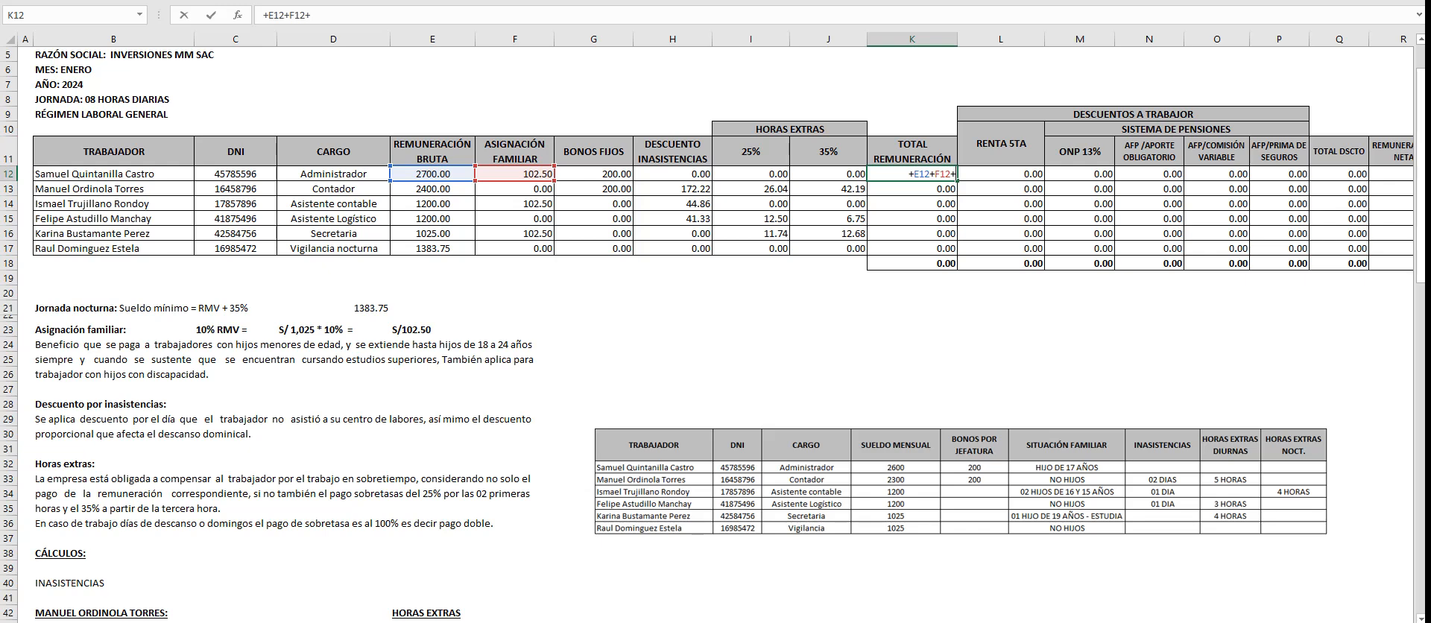
key("Left")
key("Left")
key("Left")
key("Left")
type("+")
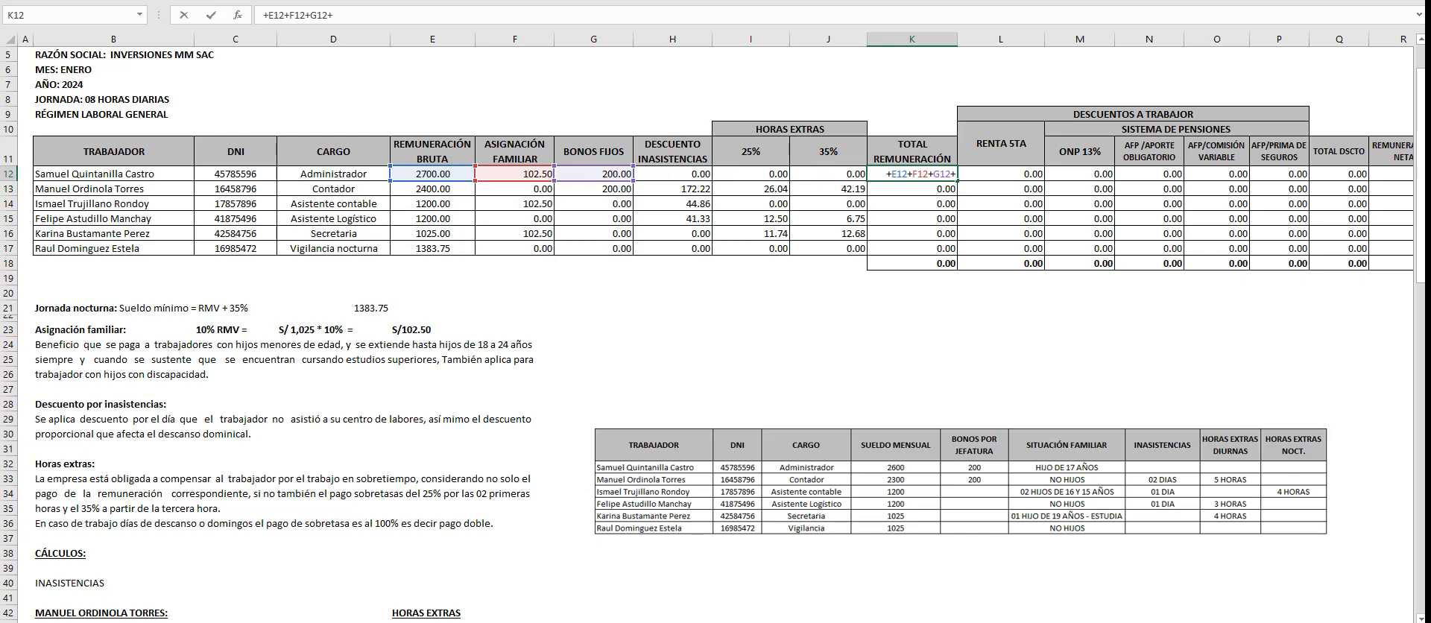
key("Left")
key("Left")
key("Left")
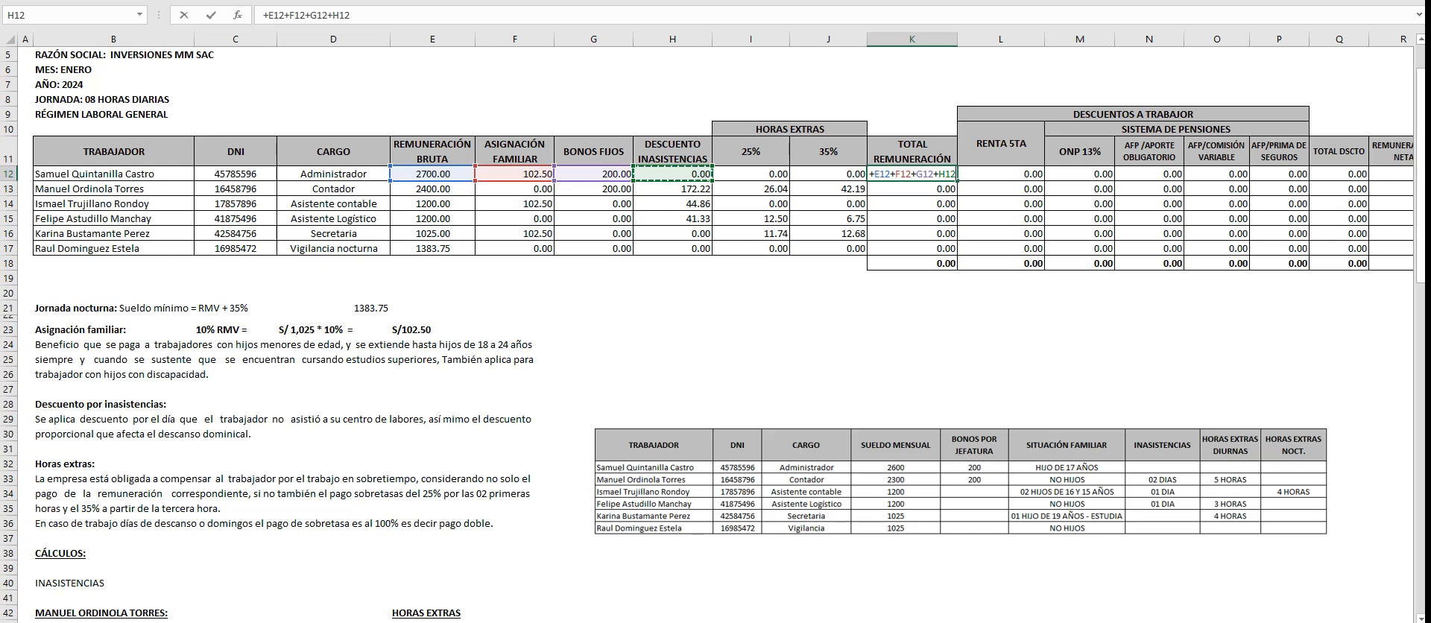
key("BackSpace")
key("BackSpace")
key("BackSpace")
key("BackSpace")
type("-")
key("Left")
key("Left")
key("Left")
type("+")
key("Left")
key("Left")
type("+")
key("Left")
key("Return")
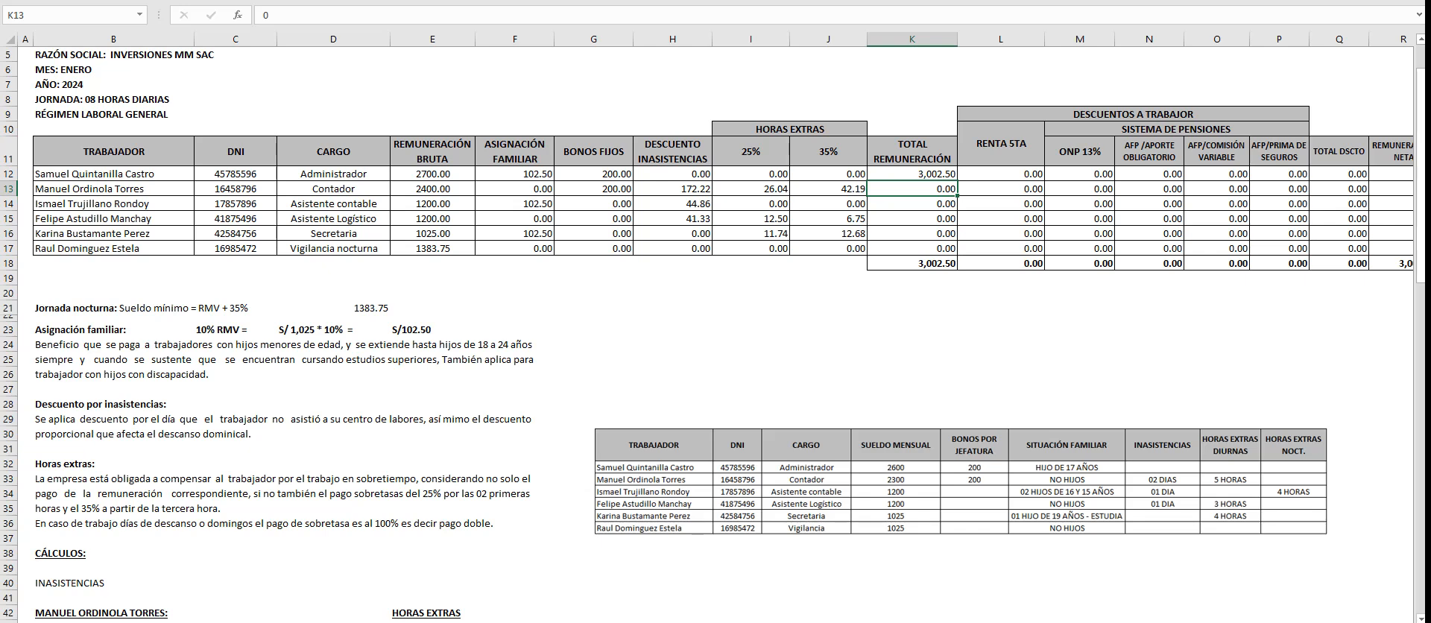
key("Up")
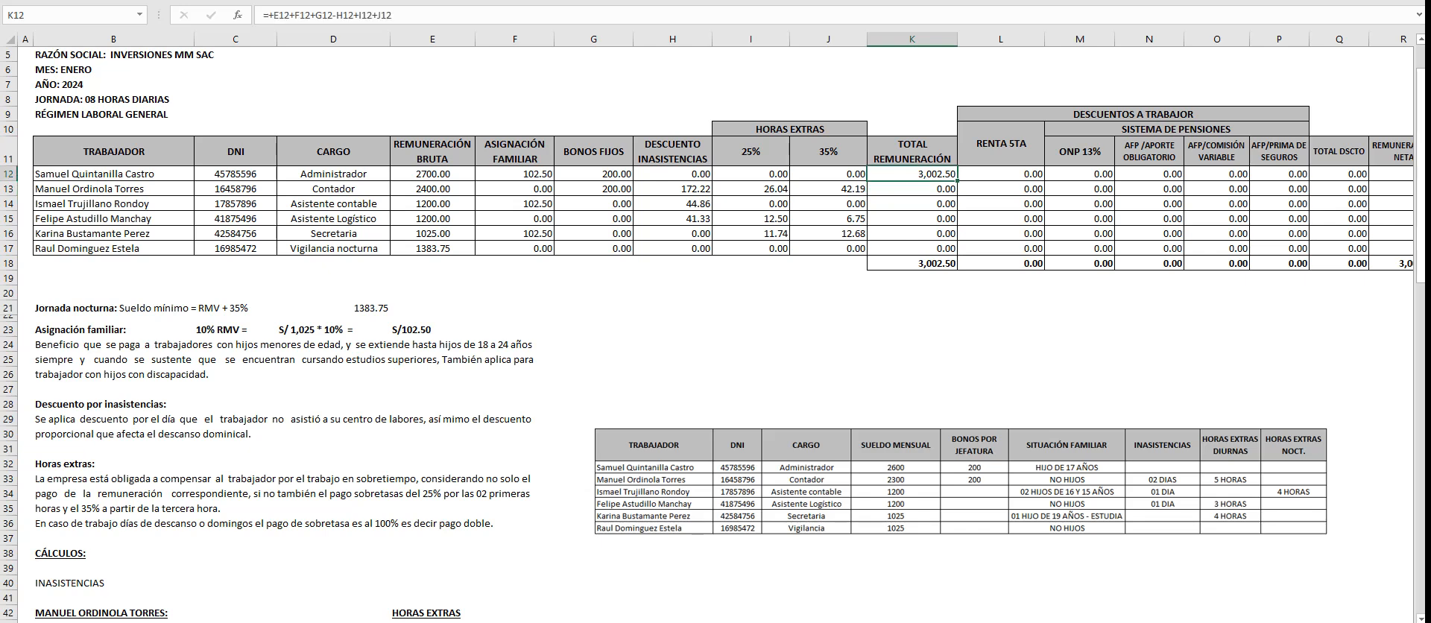
- Rebuild the Administrador's total pay formula +E12+F12+G12-H12+I12+J12 in the empty cell H20 as a demonstration
left_click_drag(672, 279, 672, 290)
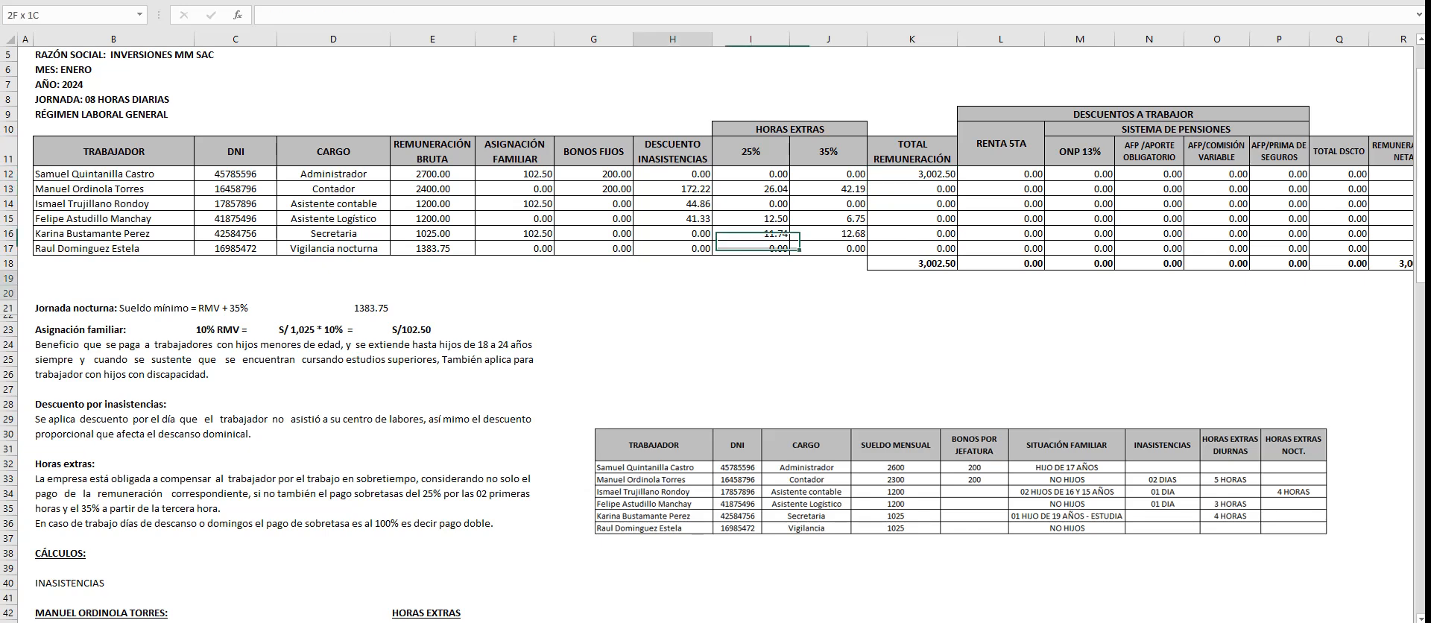
left_click(672, 293)
type("+")
left_click(433, 174)
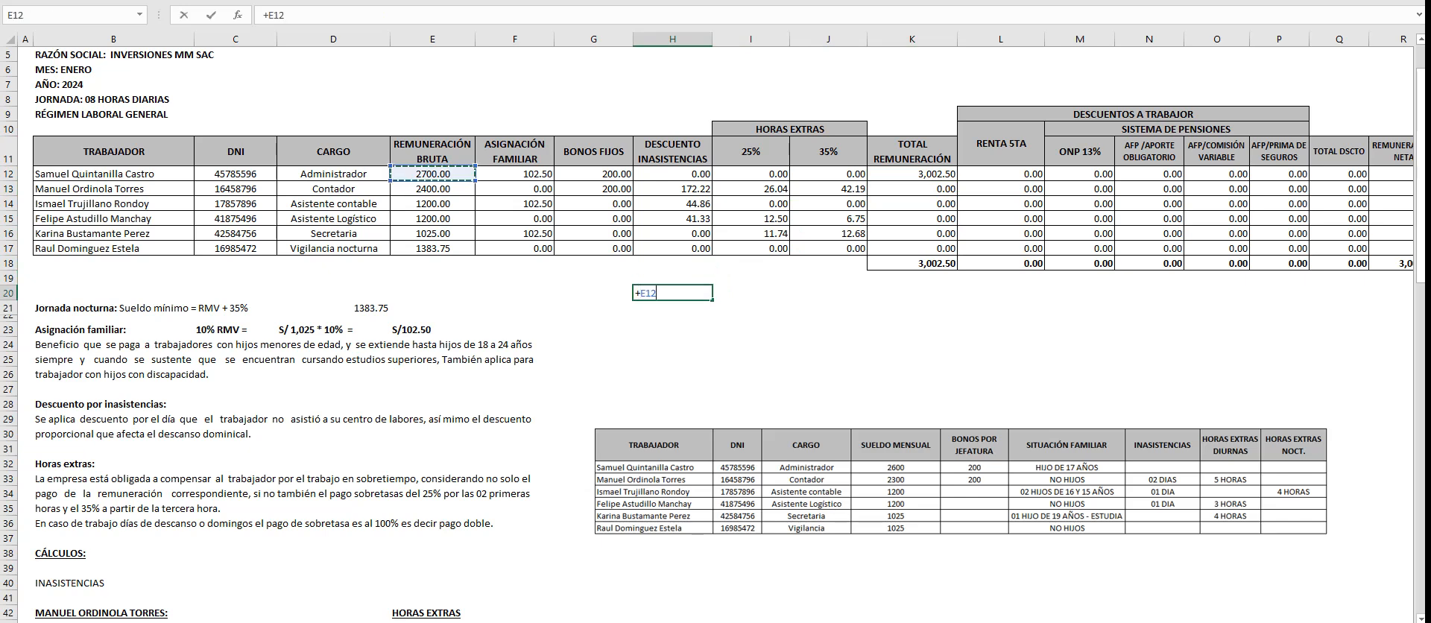
type("+")
left_click(514, 174)
type("+F12+")
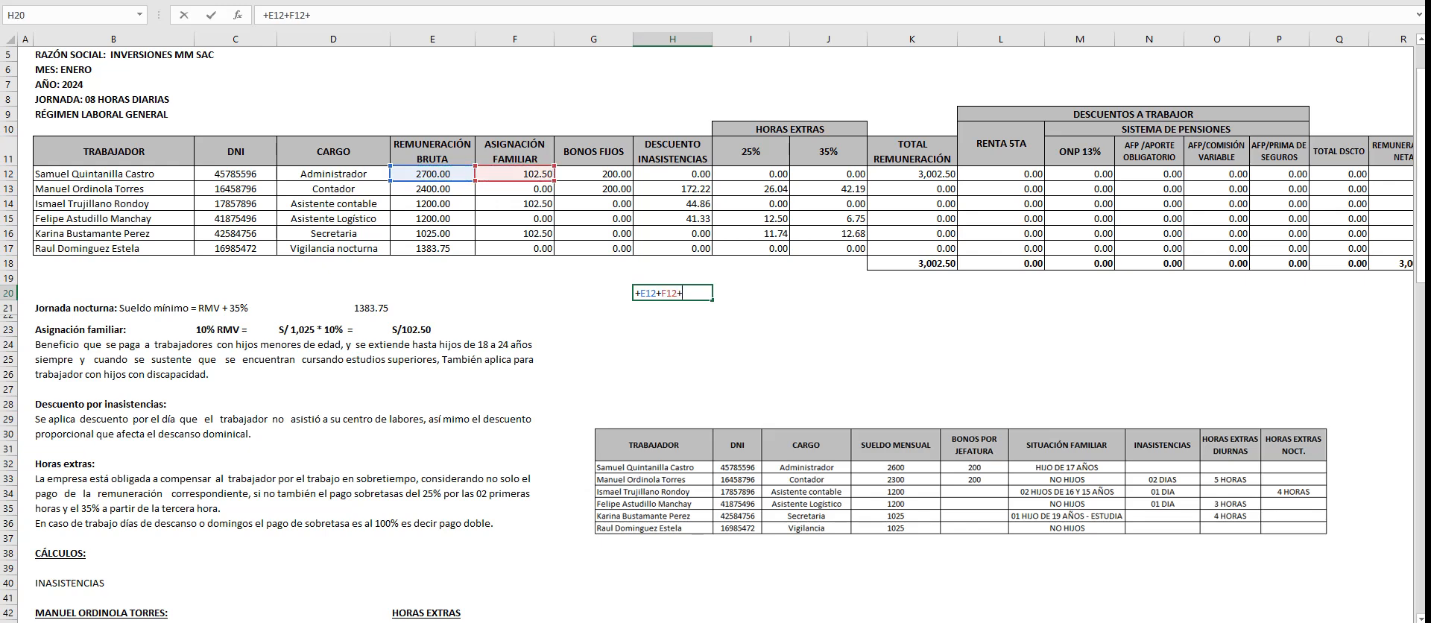
left_click(593, 174)
type("+")
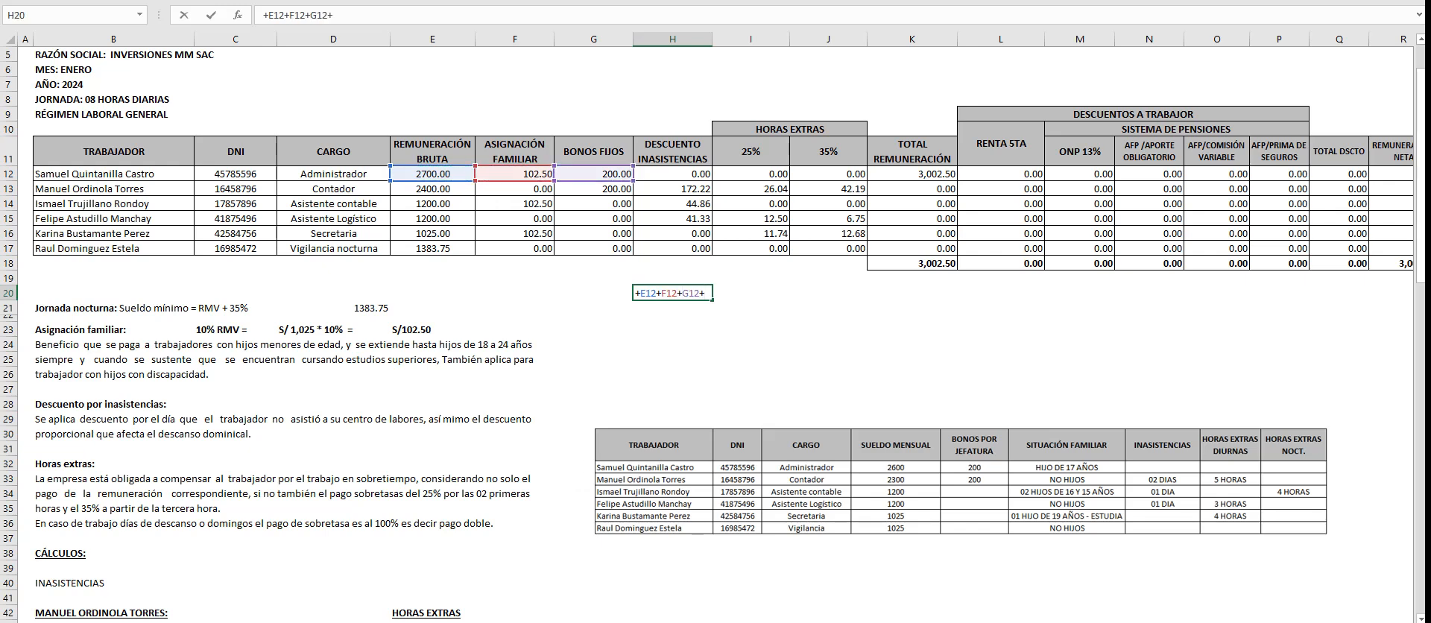
left_click(673, 173)
key("BackSpace")
key("BackSpace")
key("BackSpace")
key("BackSpace")
type("-")
left_click(672, 173)
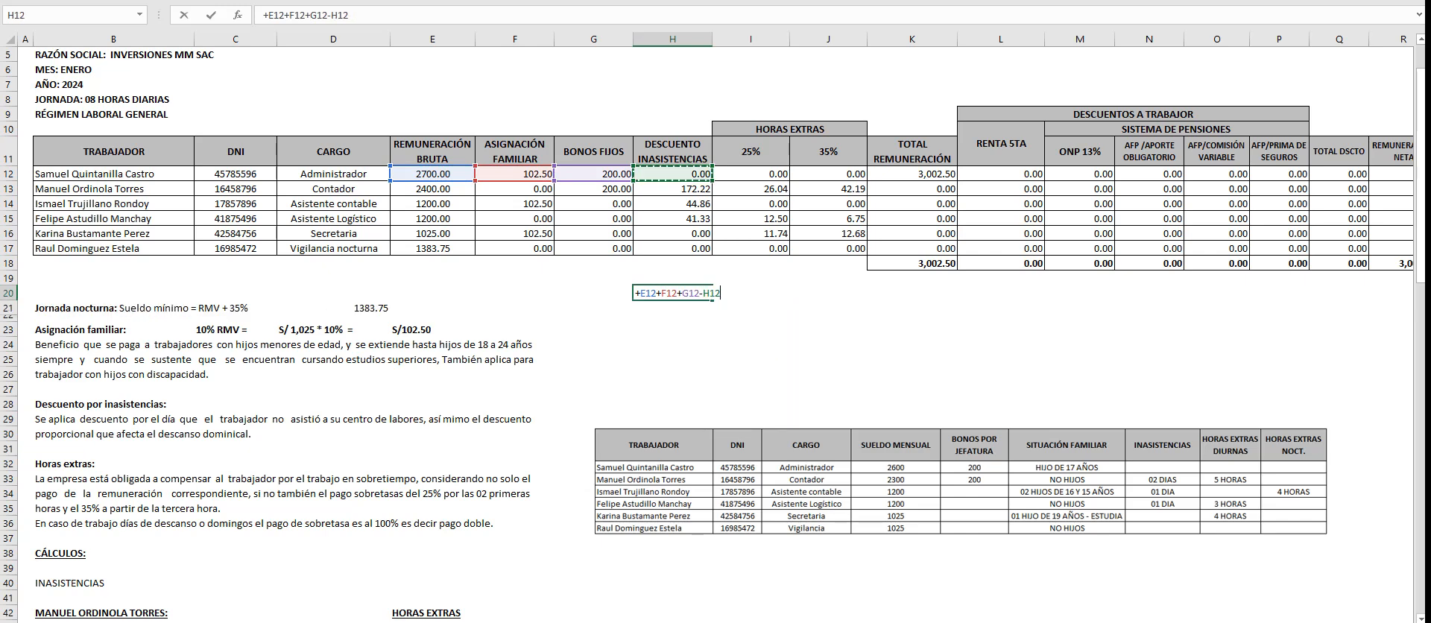
type("+")
left_click(751, 173)
type("+I12+")
left_click(828, 173)
key("Return")
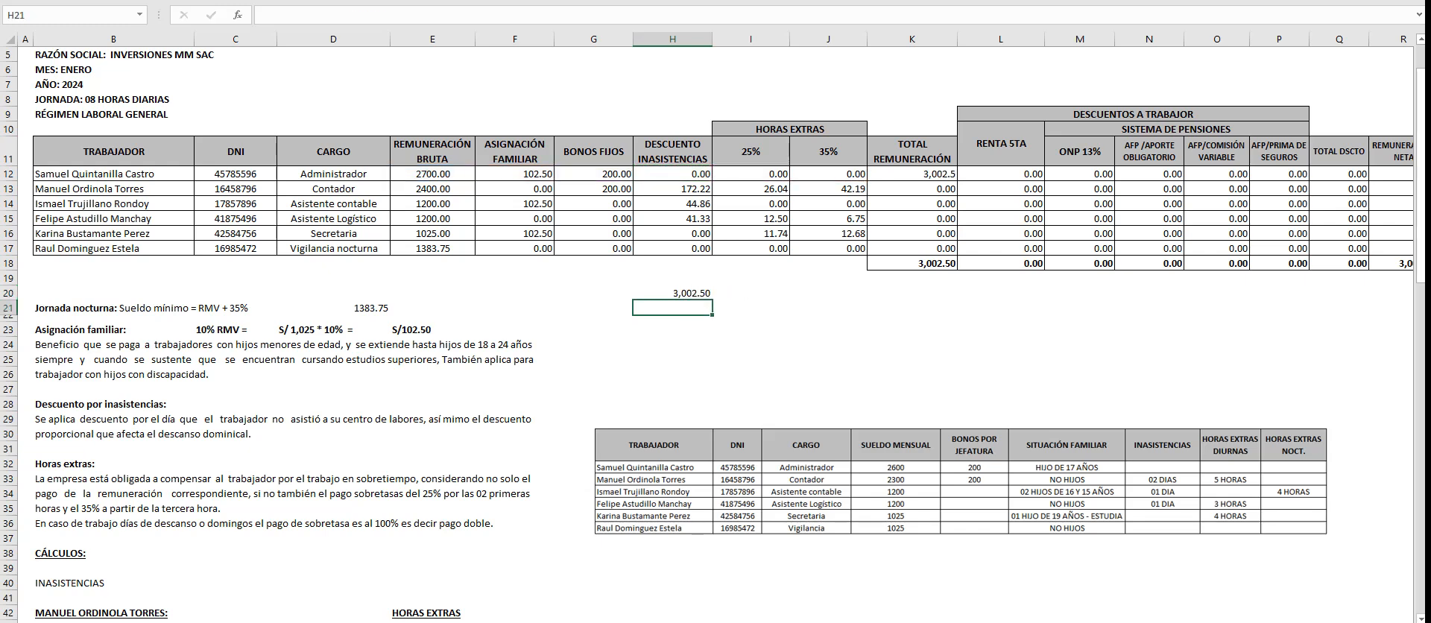
- Set the TOTAL REMUNERACIÓN cells K12:K18 to two decimals and clear the demonstration formula from H20
left_click_drag(912, 174, 911, 263)
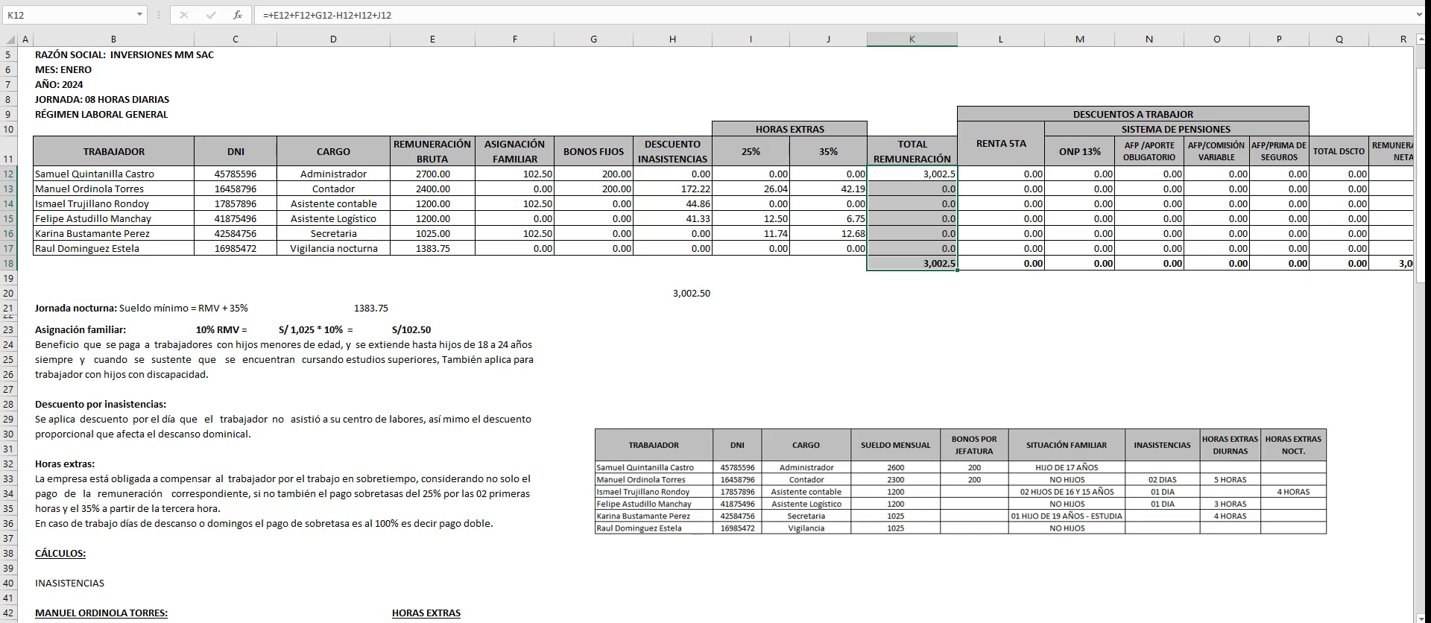
left_click(673, 292)
key("Delete")
left_click(1000, 389)
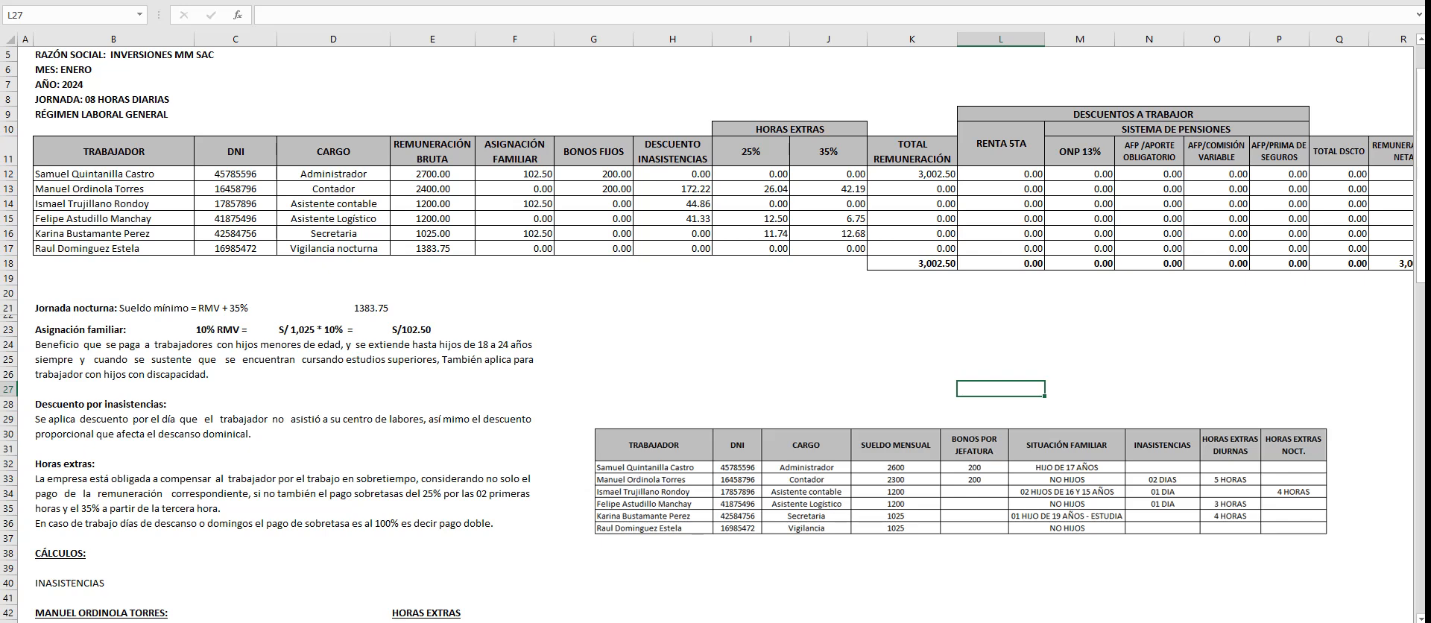
- Fill the K12 formula down through K18 and replace K18 with the sum of the workers' total pay
left_click(912, 174)
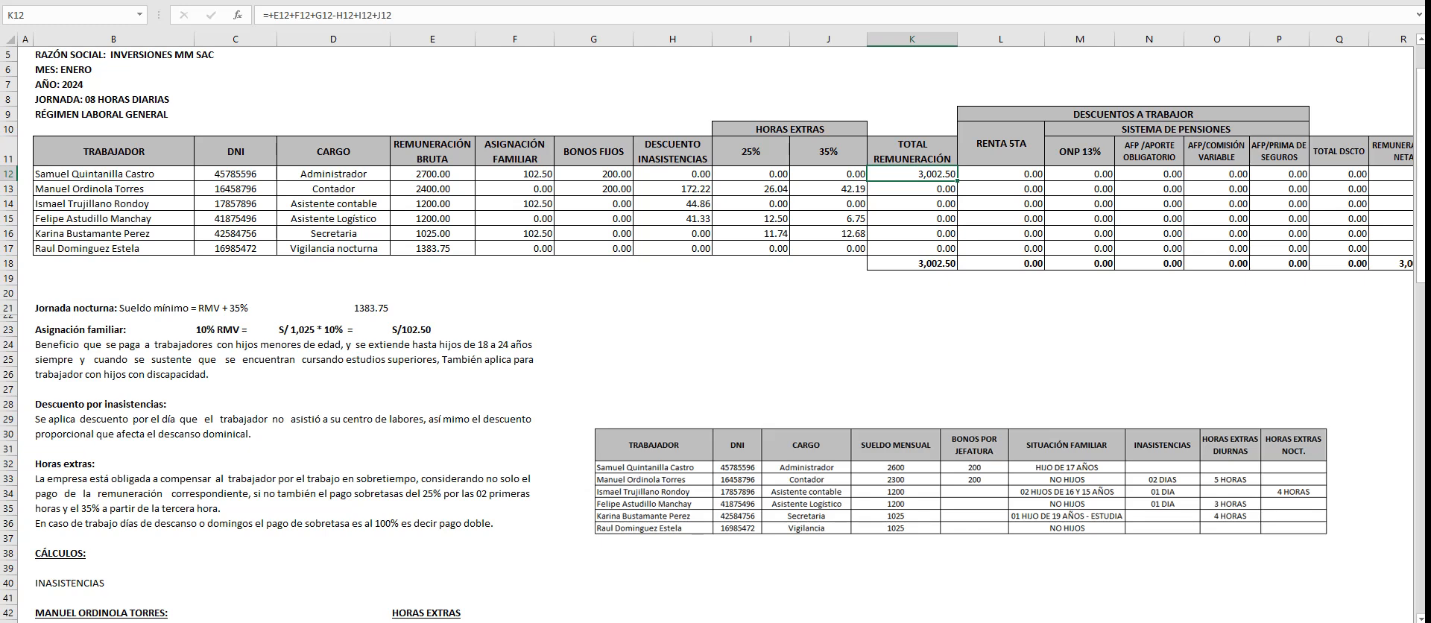
left_click_drag(957, 180, 951, 265)
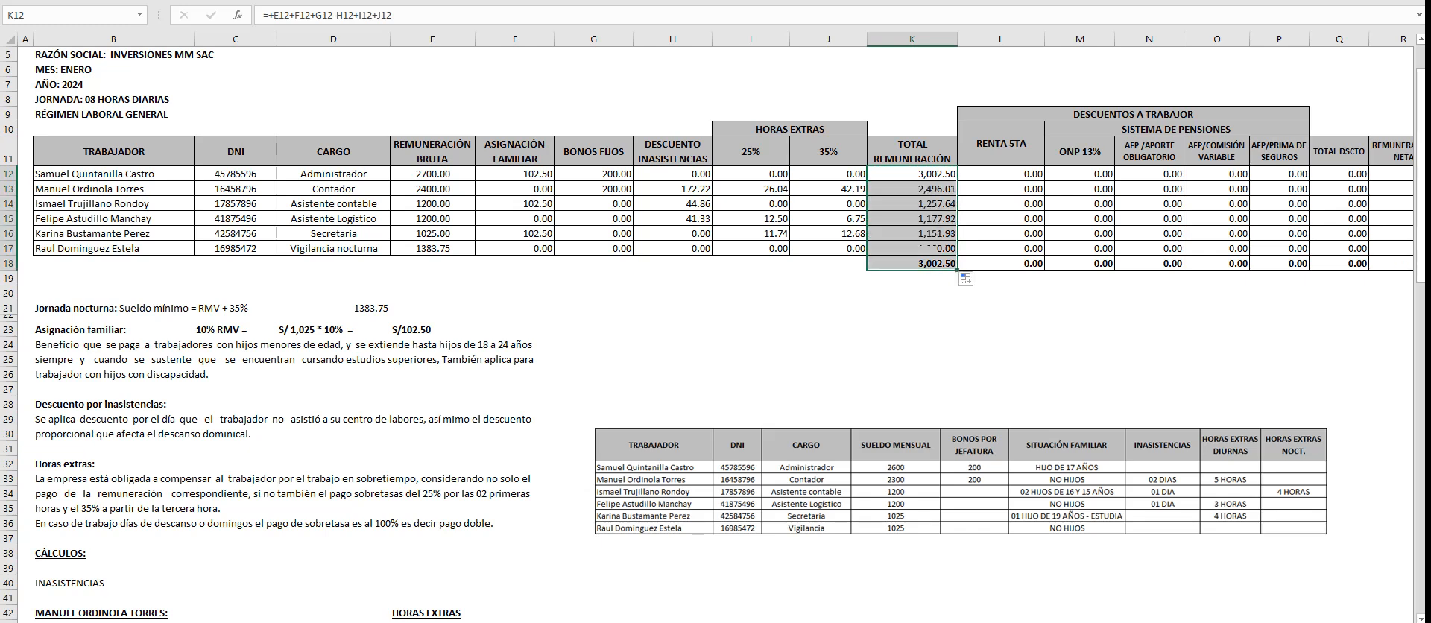
left_click(912, 263)
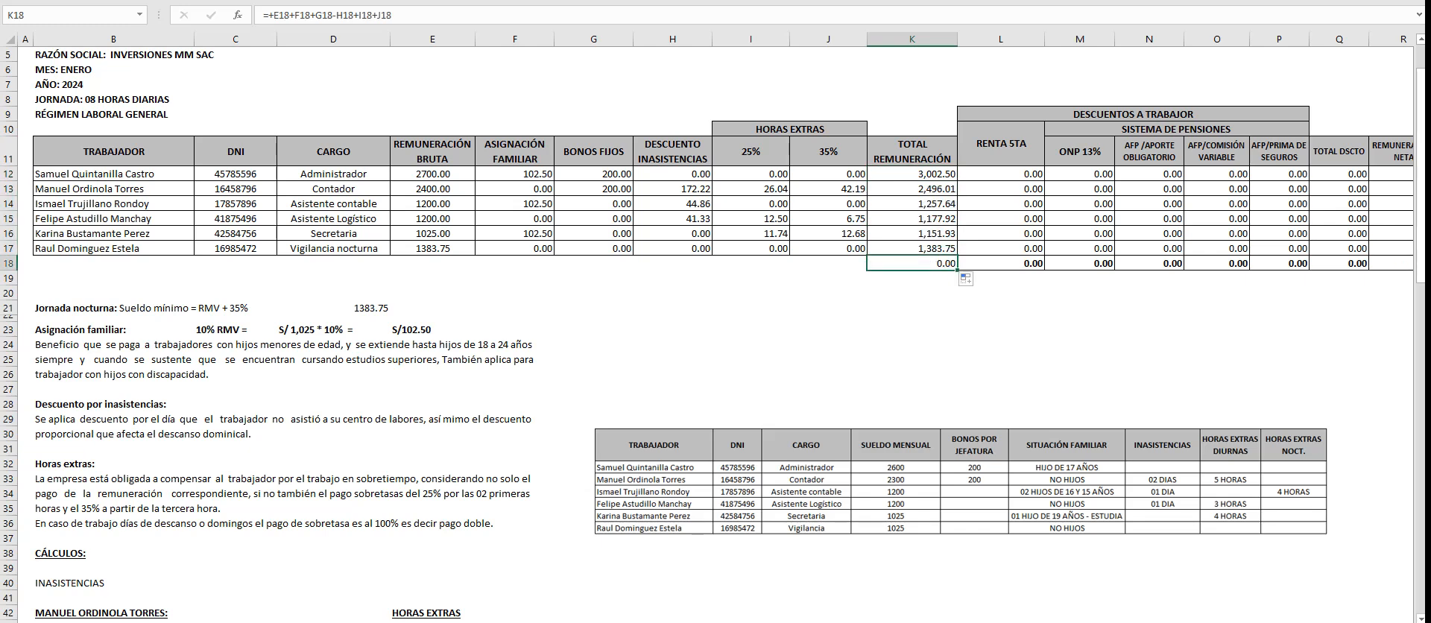
key("alt+equal")
key("Return")
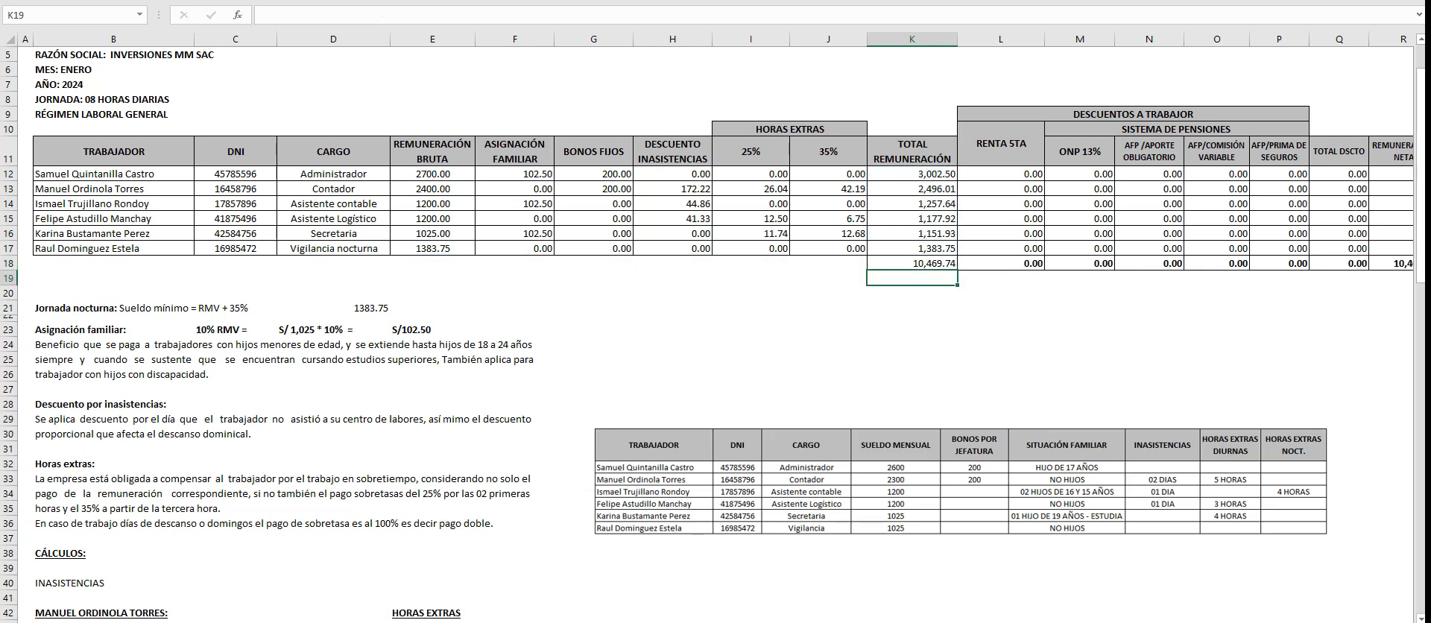
- Make the TOTAL REMUNERACIÓN sum in K18 bold
left_click_drag(912, 174, 912, 248)
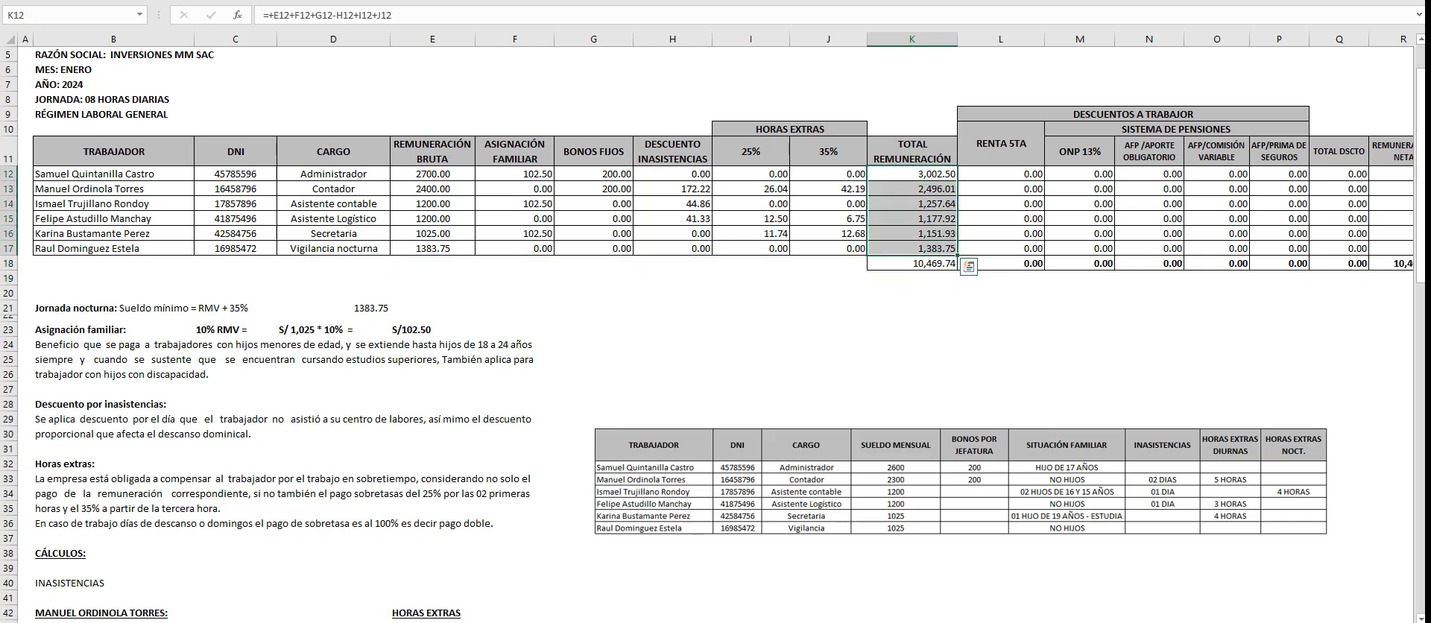
left_click(912, 329)
left_click(913, 263)
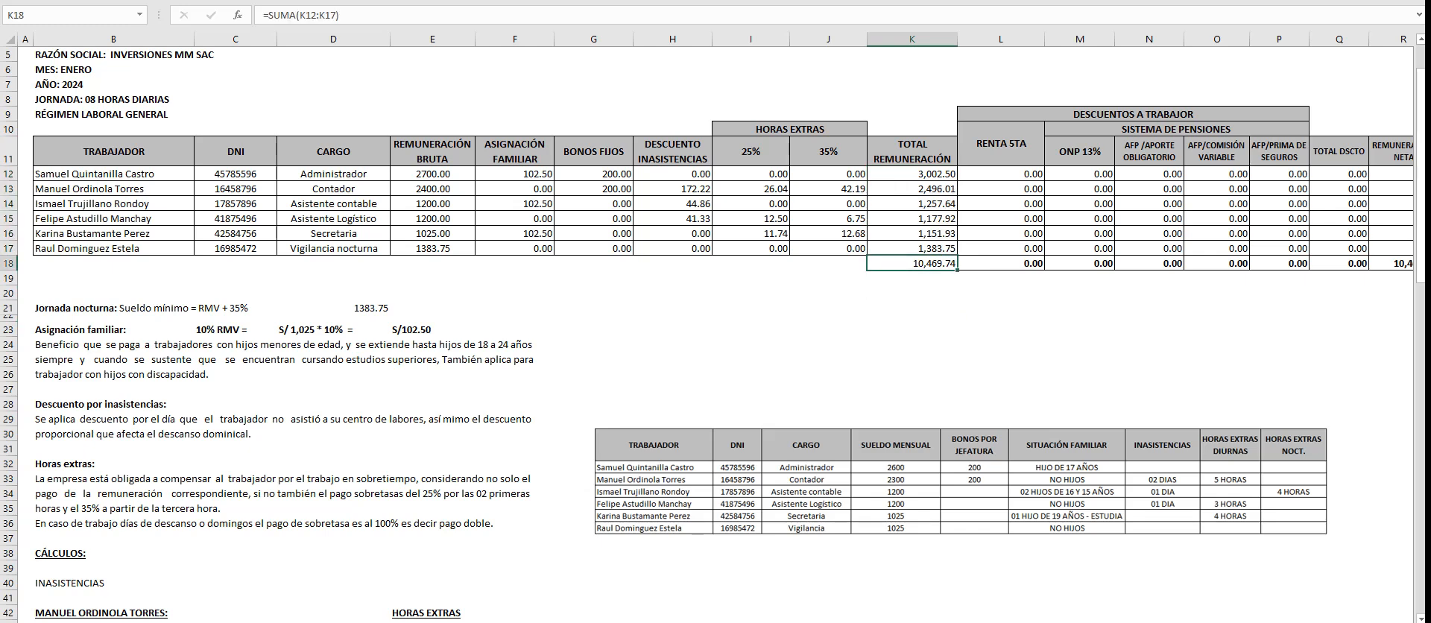
key("ctrl+n")
left_click(912, 329)
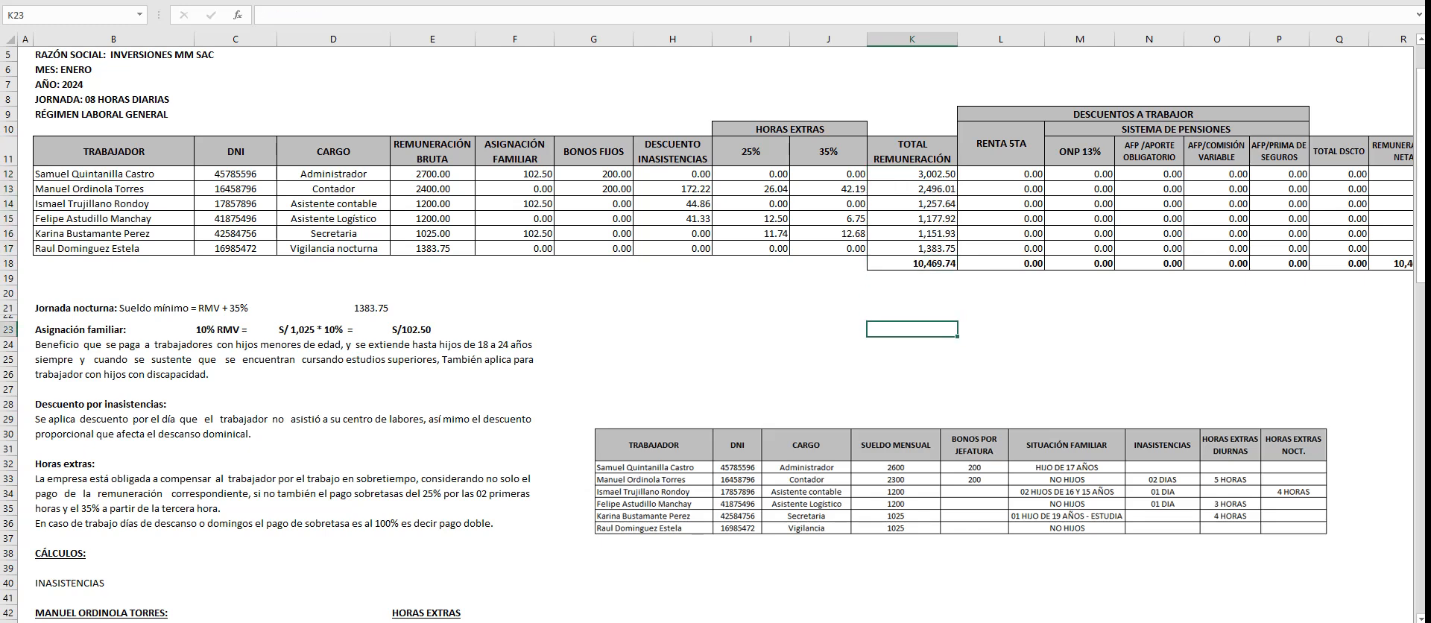
- Examine the payroll's deduction columns, the CÁLCULO RENTA DE 5TA CATEGORÍA sheet and the worker data table with absences and overtime hours
scroll(715, 325, "right", 4)
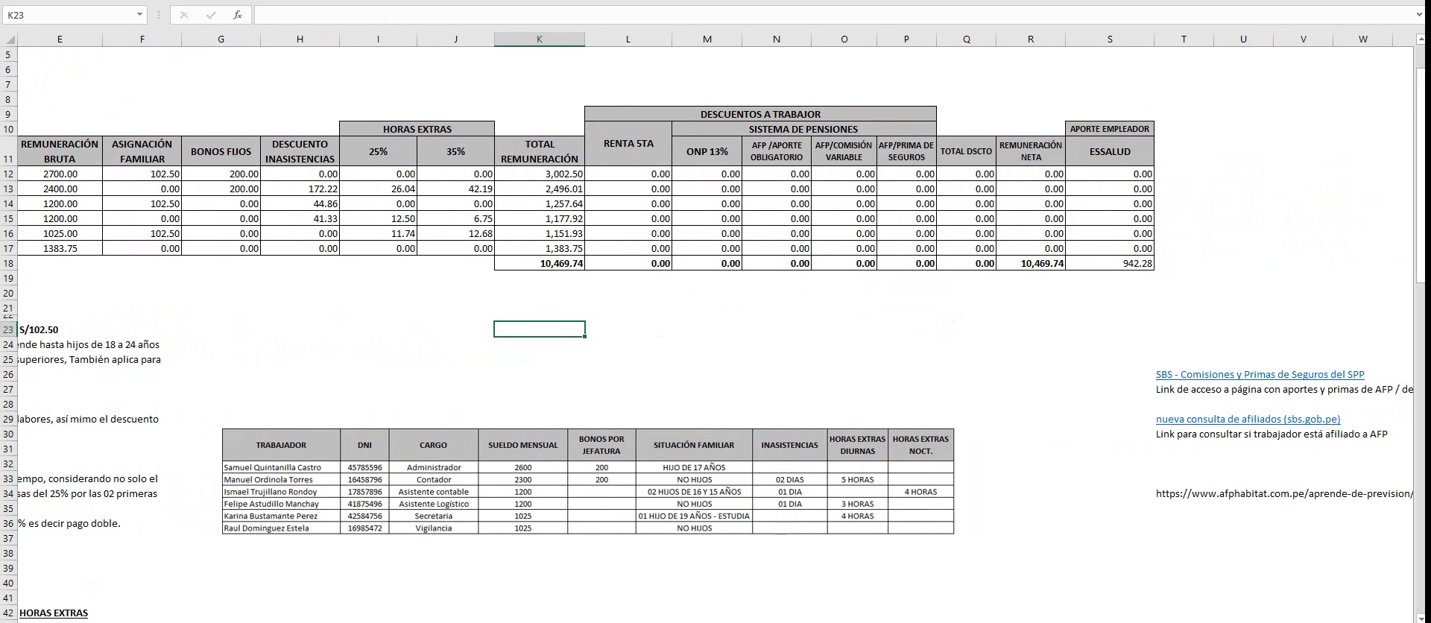
key("ctrl+Page_Down")
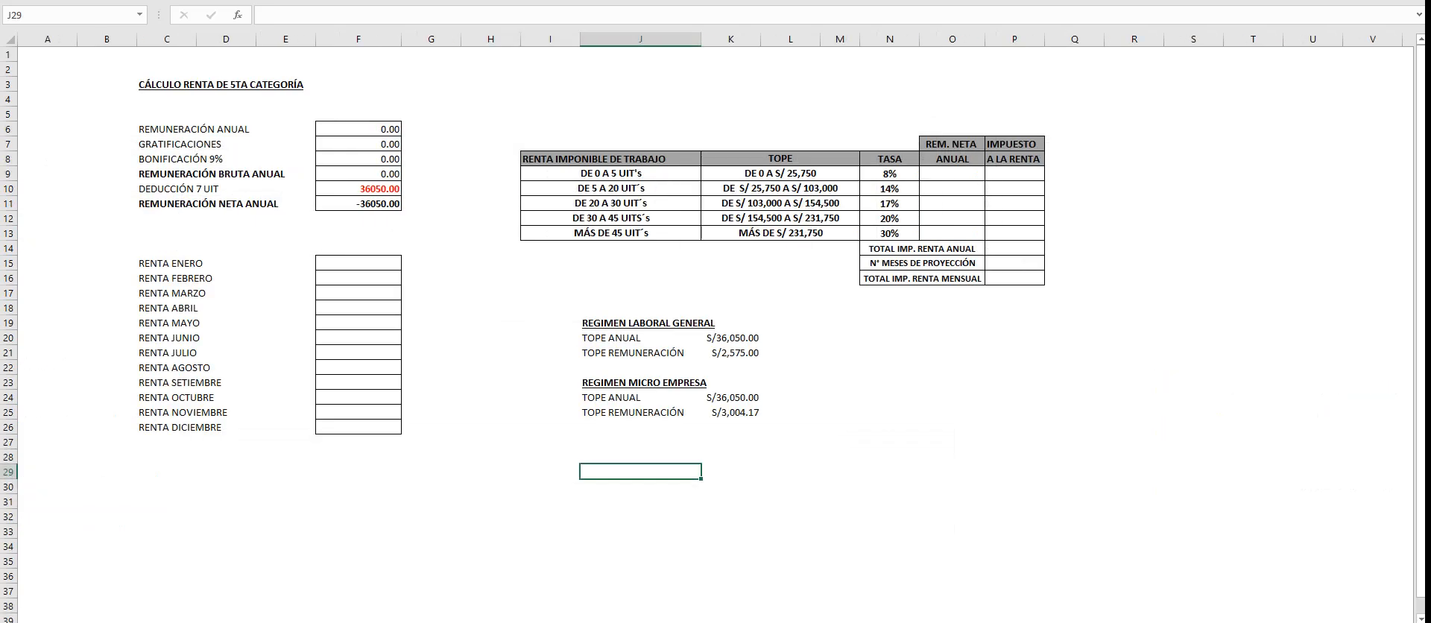
key("ctrl+Page_Up")
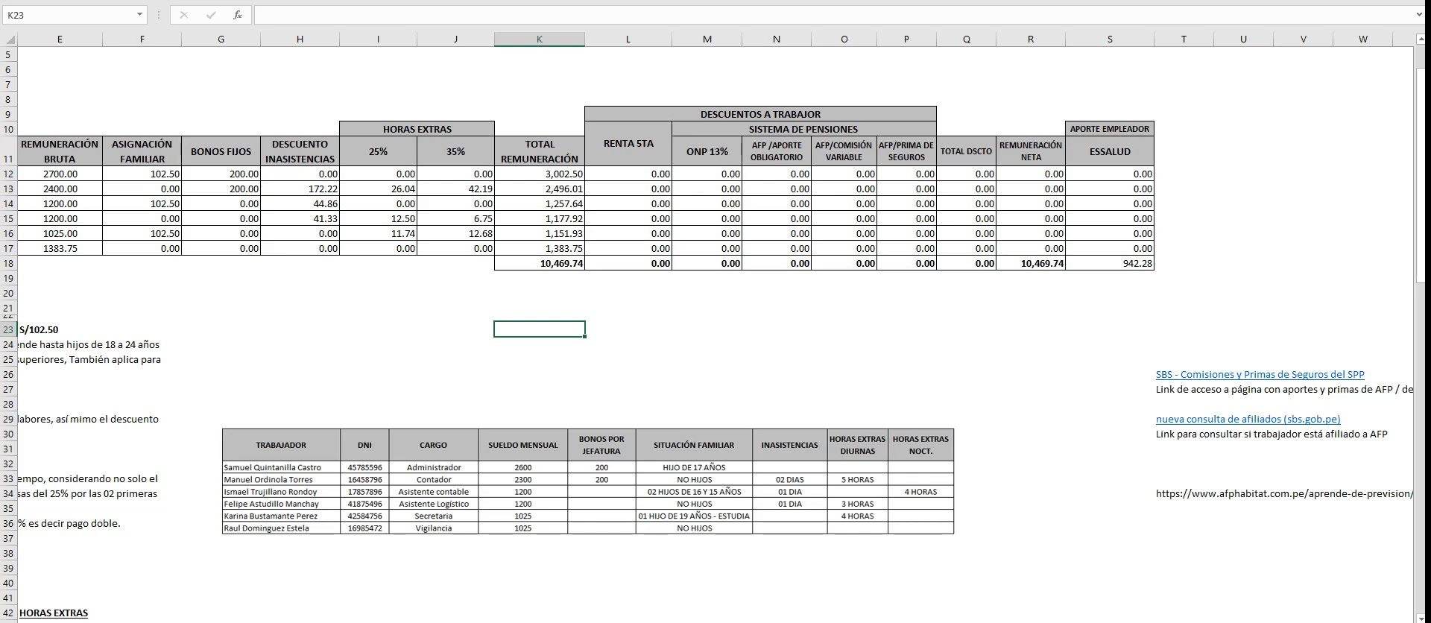
left_click_drag(1237, 622, 1210, 622)
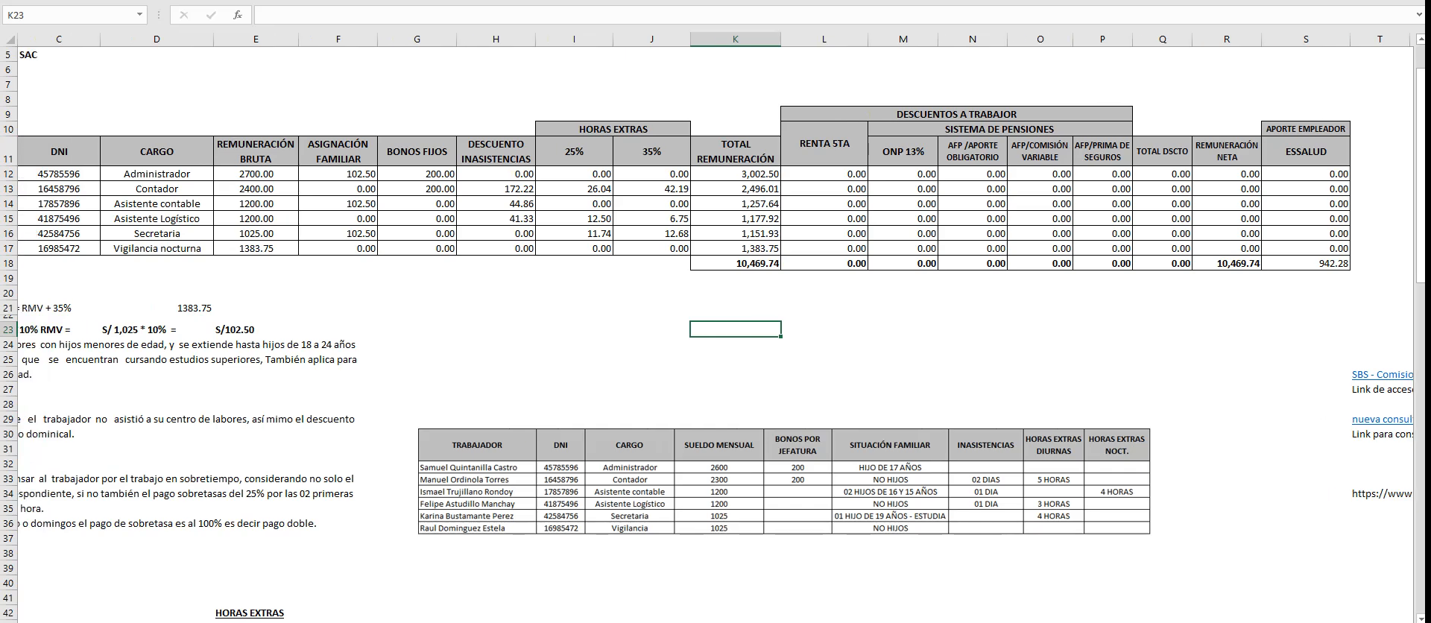
left_click_drag(1209, 622, 1187, 622)
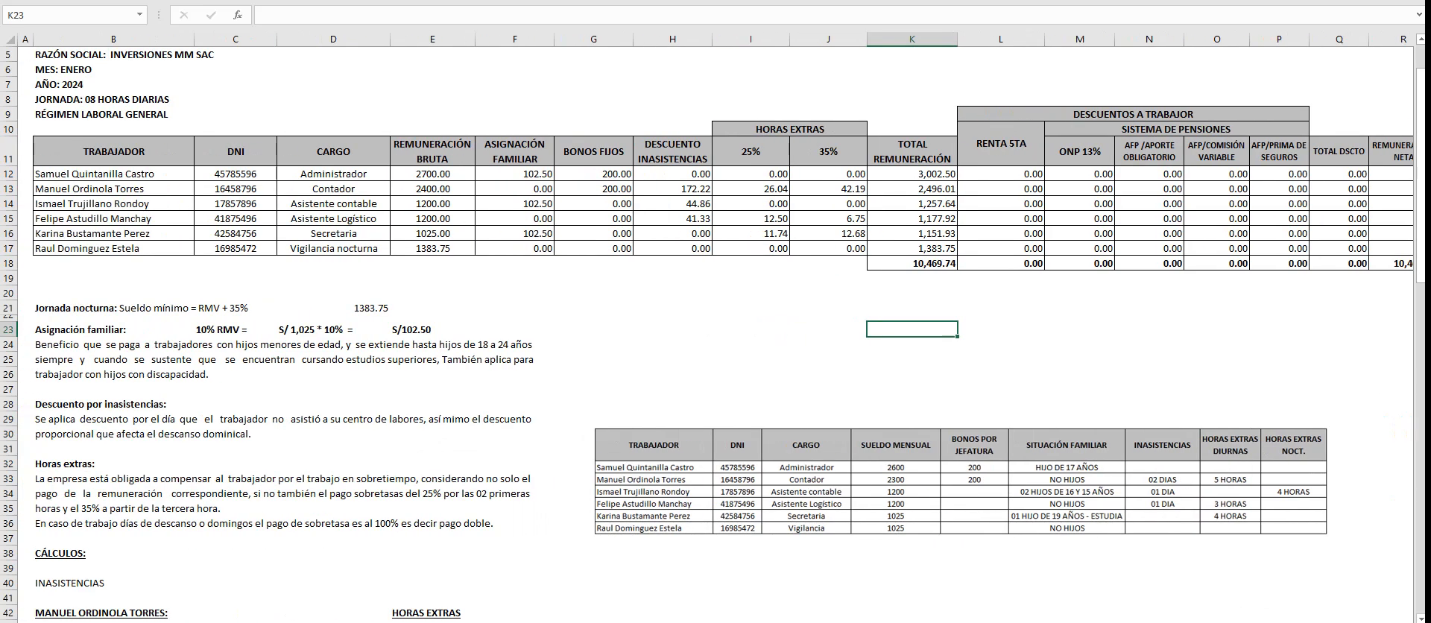
scroll(713, 336, "down", 2)
scroll(713, 335, "down", 20)
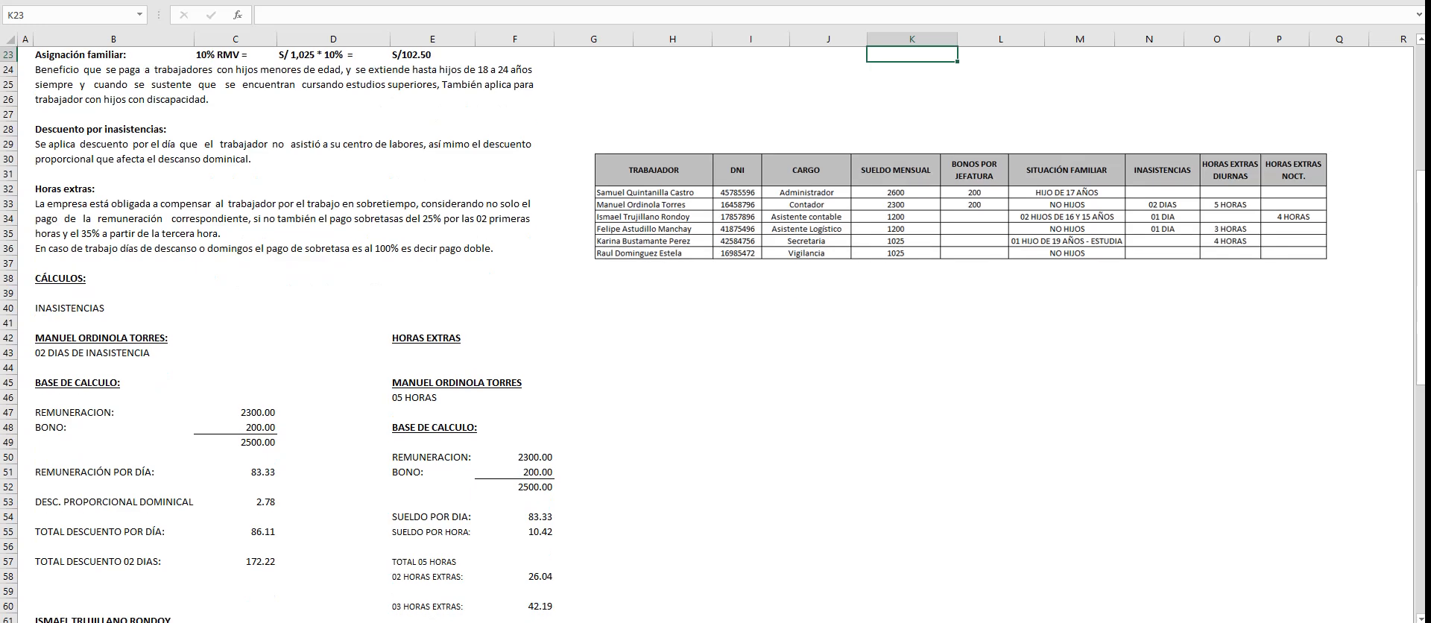
scroll(713, 336, "up", 19)
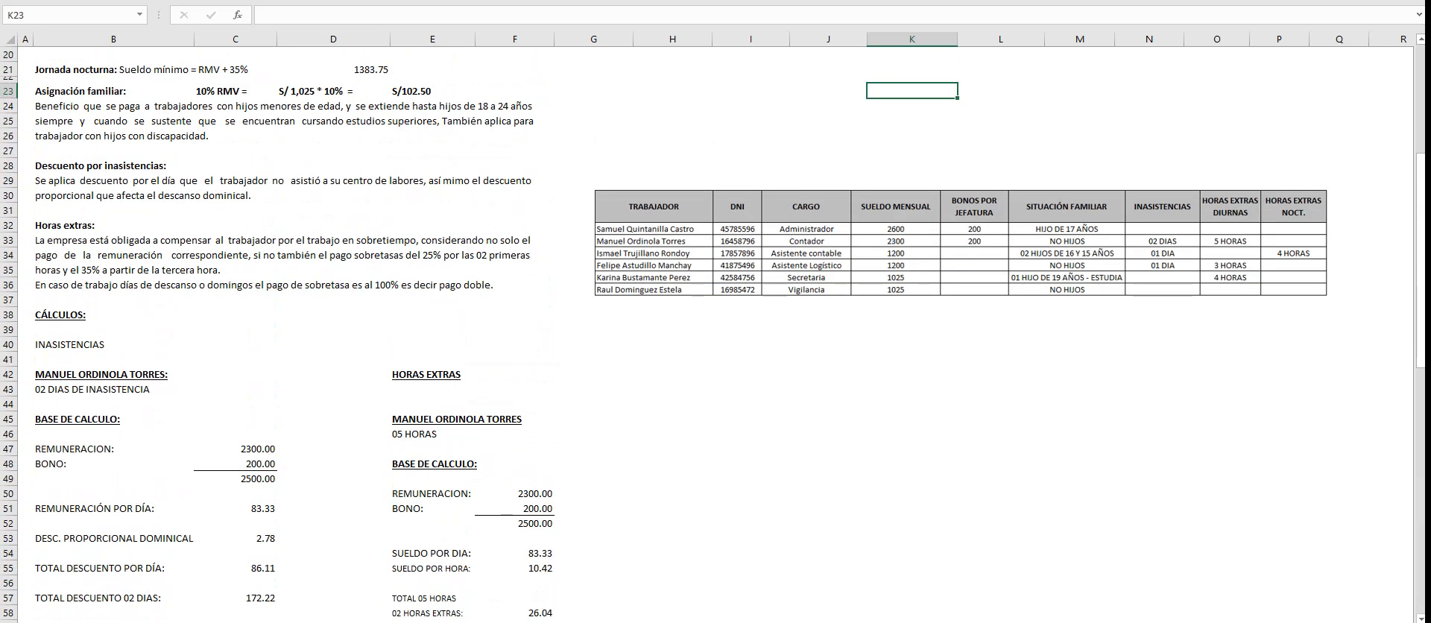
scroll(713, 335, "up", 1)
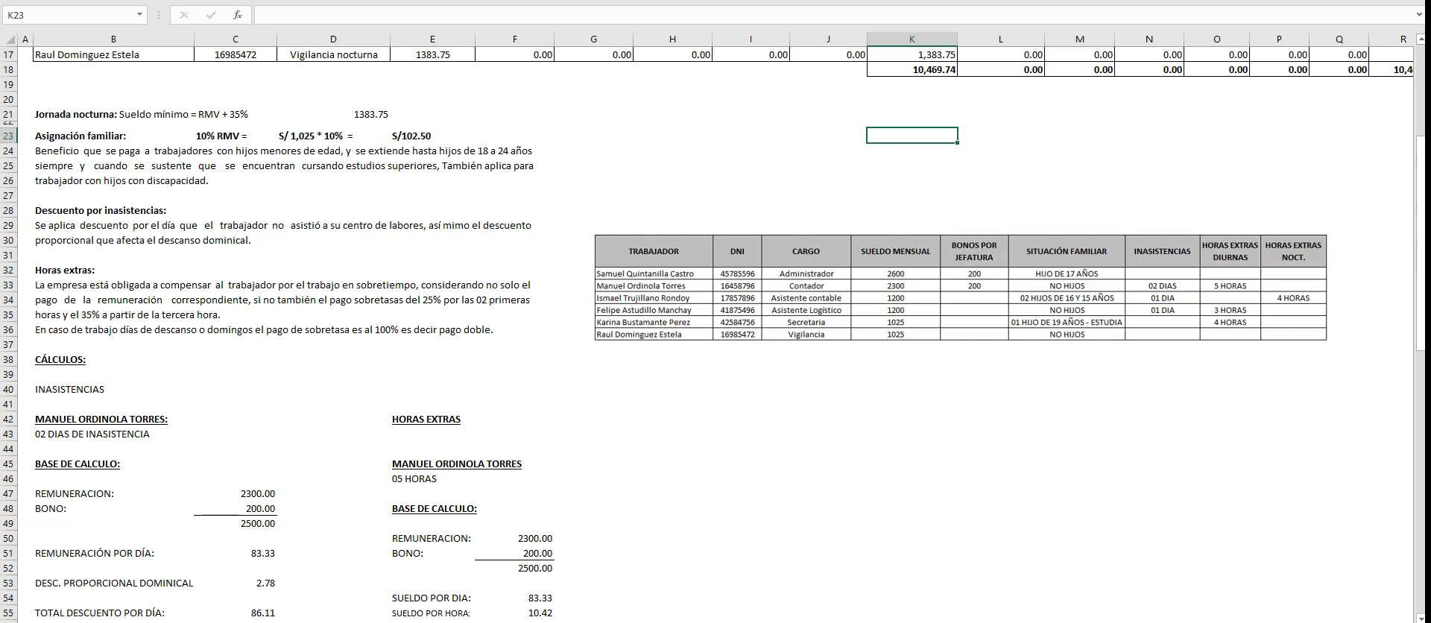
- Enter the Asistente contable's full name in E104, below the Secretaria's overtime total, and make it bold
scroll(713, 335, "down", 12)
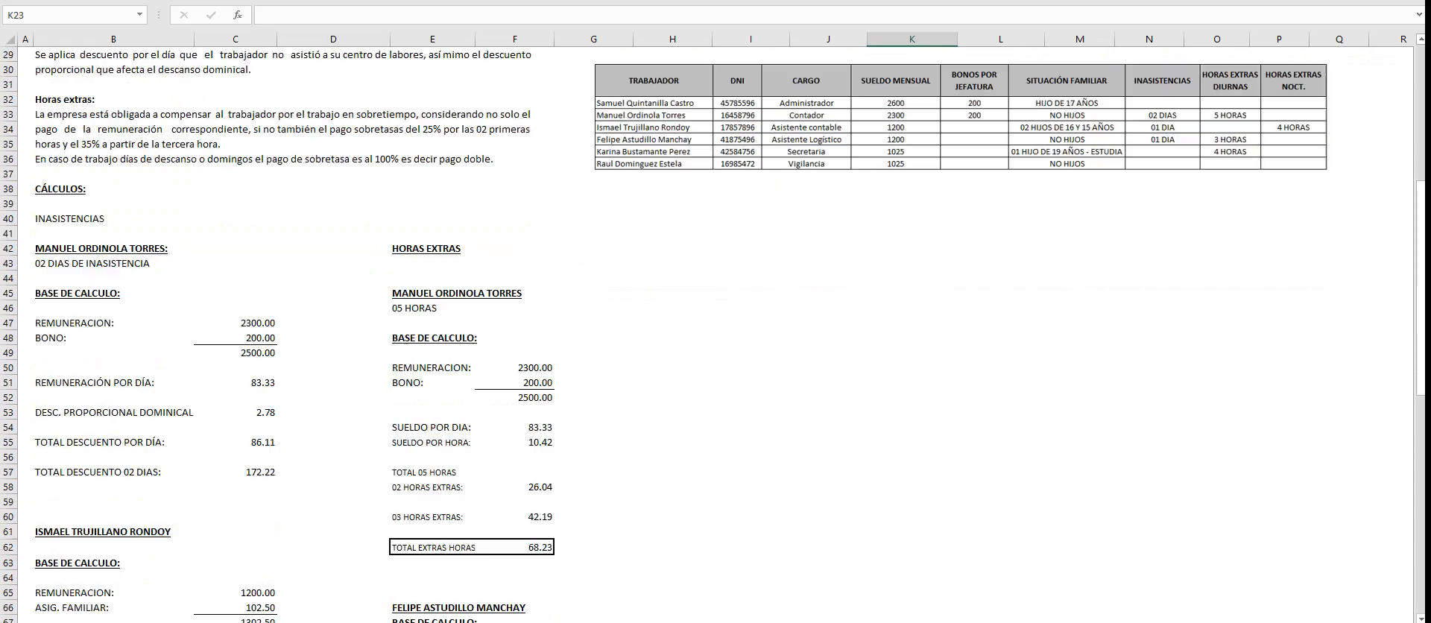
scroll(713, 336, "down", 10)
left_click(432, 369)
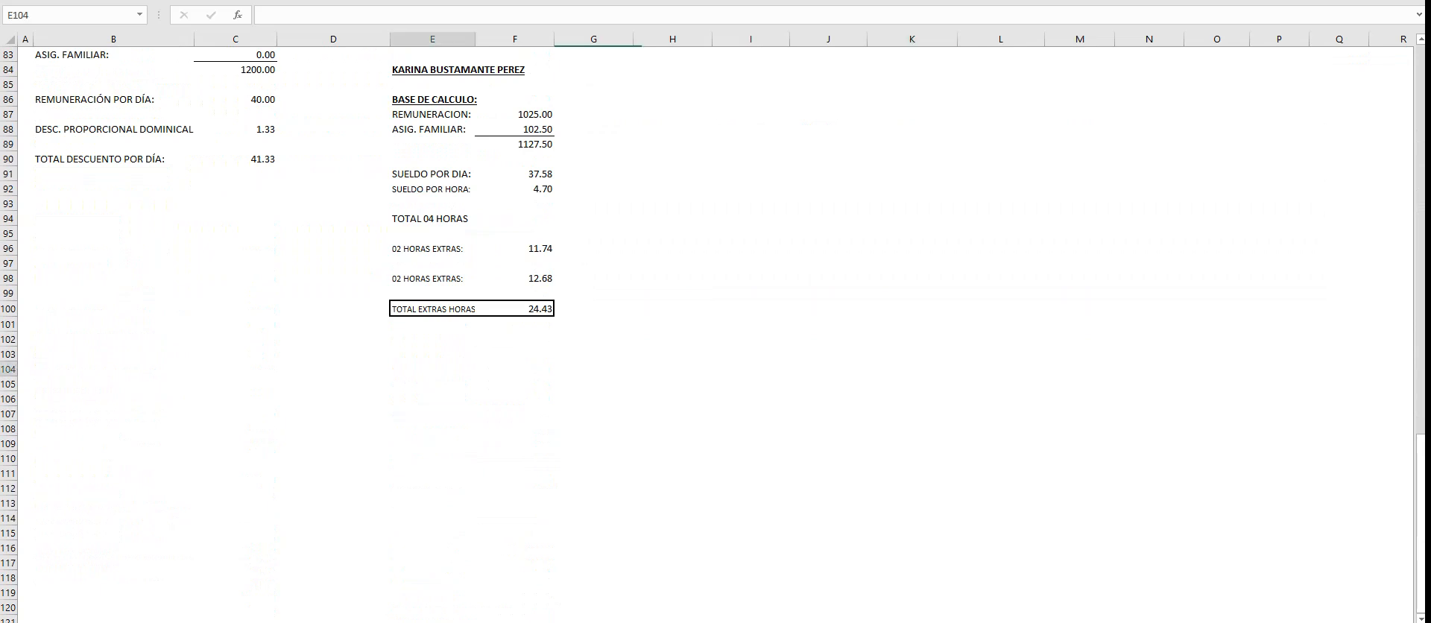
double_click(433, 368)
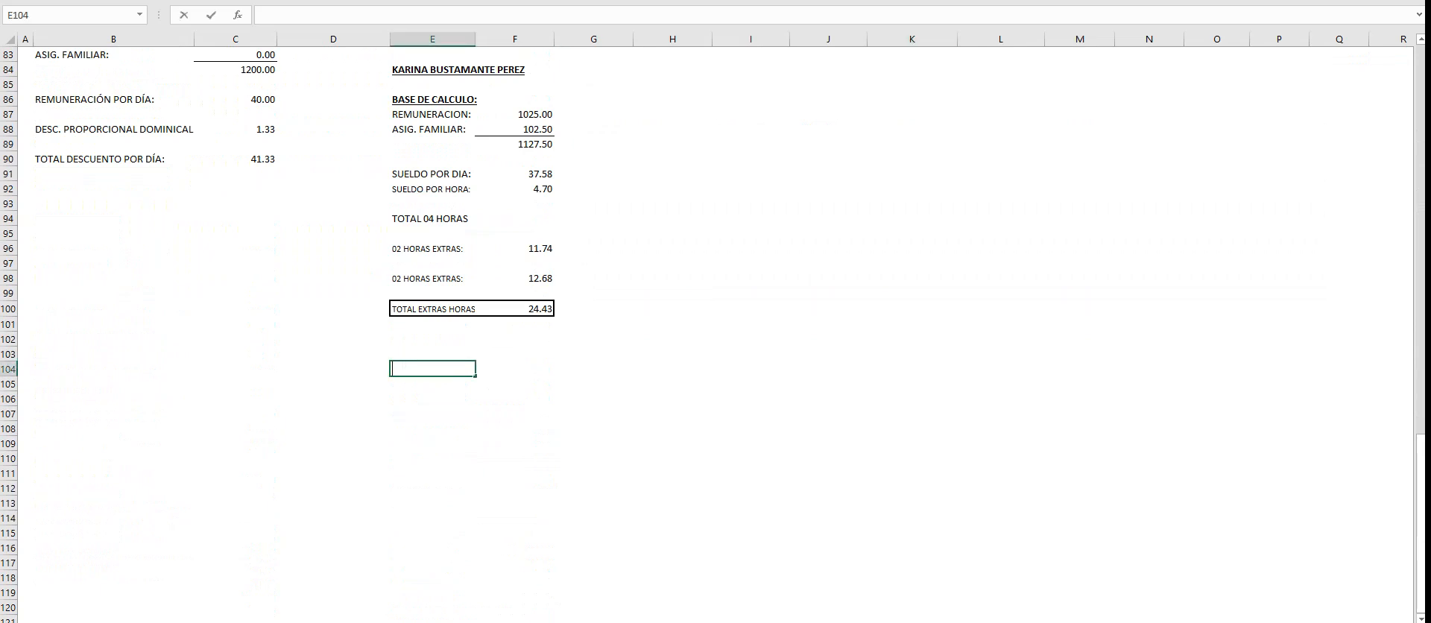
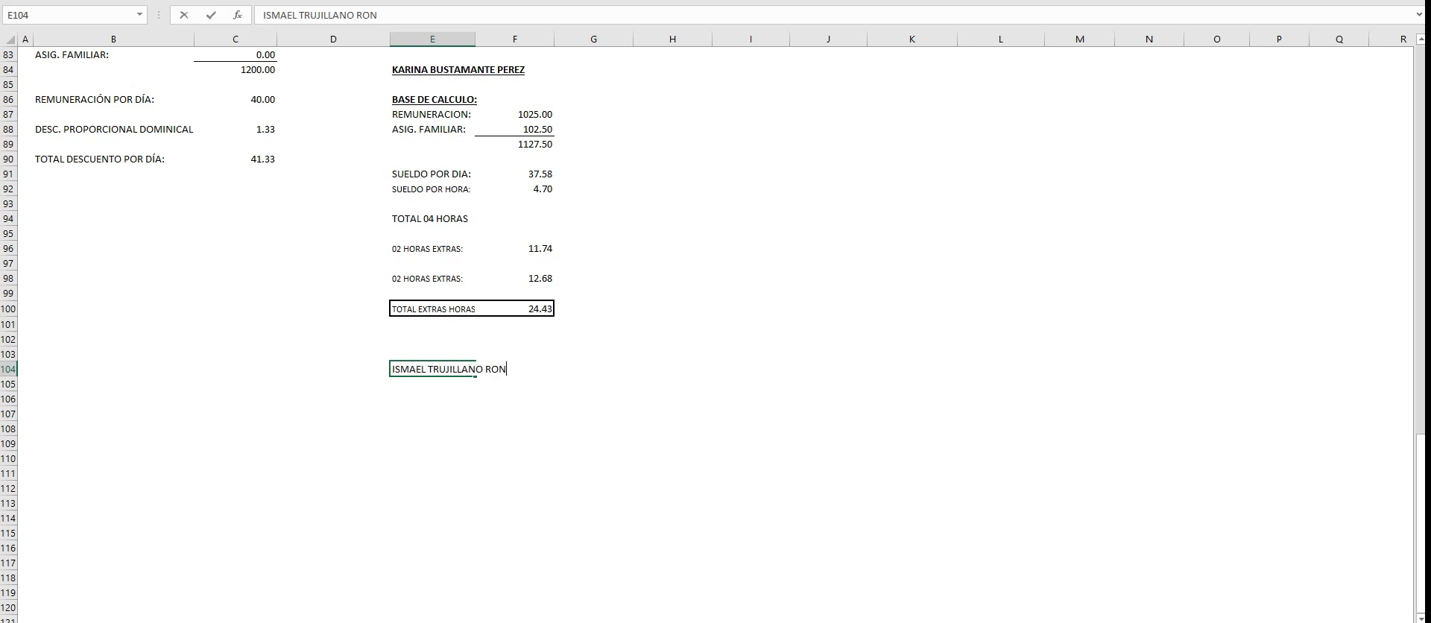
key("Return")
left_click(432, 369)
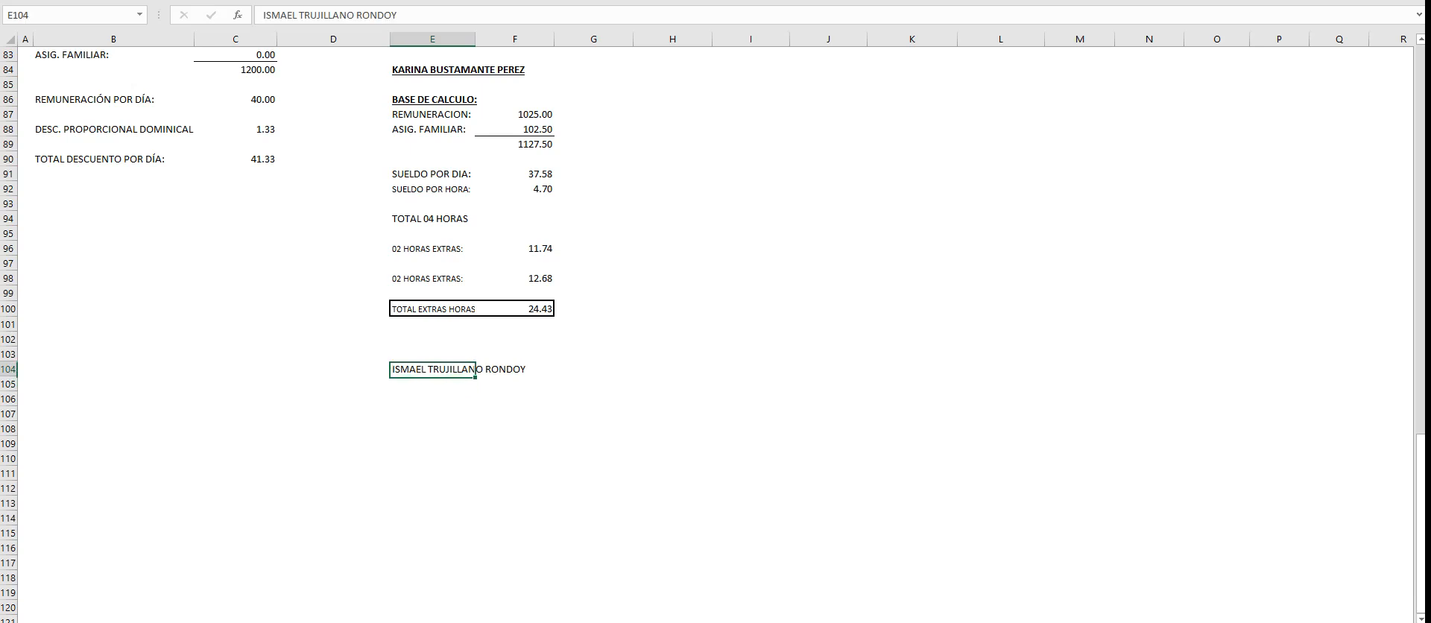
key("ctrl+b")
- Copy the Secretaria's BASE DE CALCULO block E86:F89 to E106, under the Asistente contable's heading
scroll(716, 334, "up", 2)
left_click_drag(433, 191, 516, 236)
key("ctrl+c")
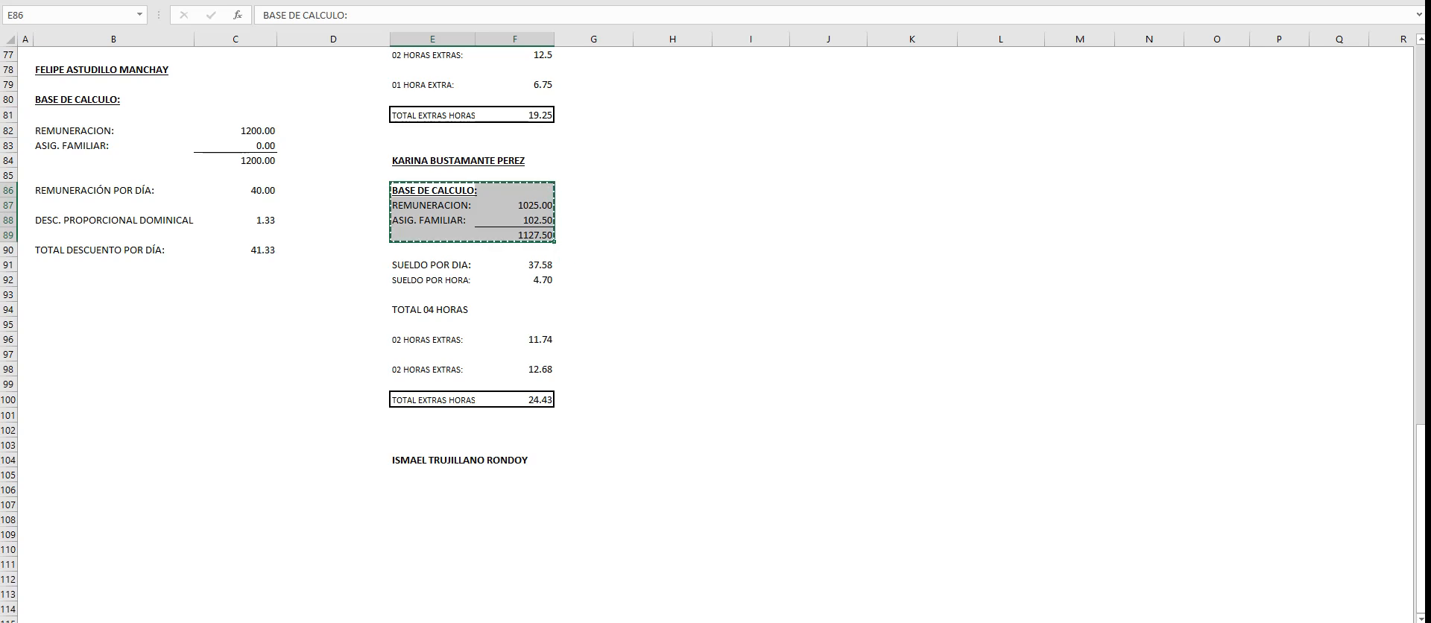
left_click(433, 490)
key("ctrl+v")
- Check the Asistente contable's row in the worker data table and set REMUNERACION in F107 to 1200
scroll(715, 335, "up", 12)
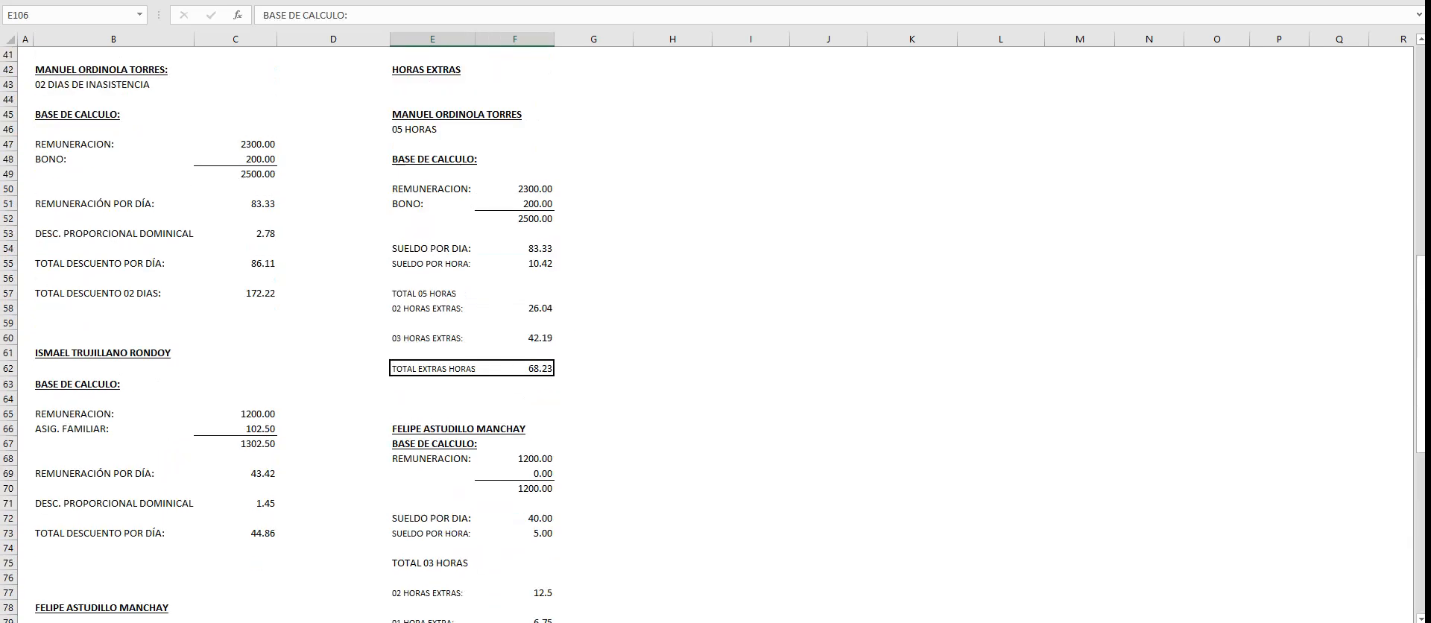
scroll(715, 335, "up", 7)
left_click(1000, 494)
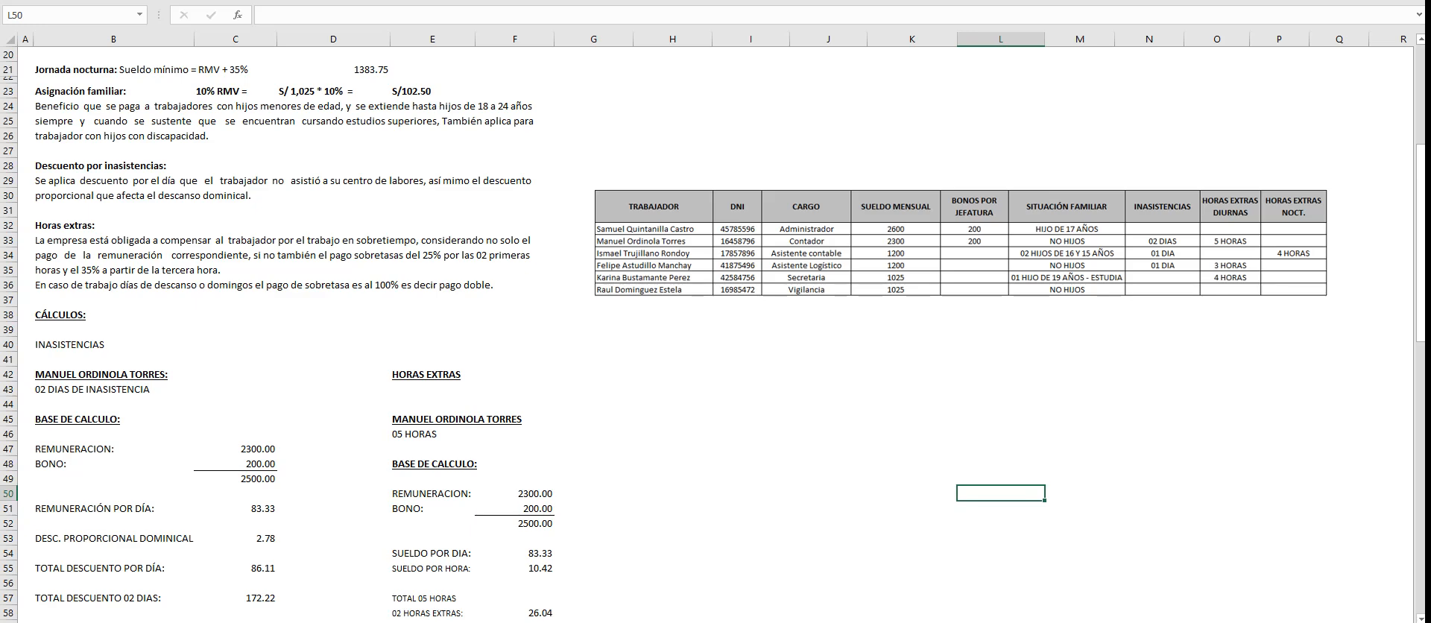
scroll(715, 335, "down", 13)
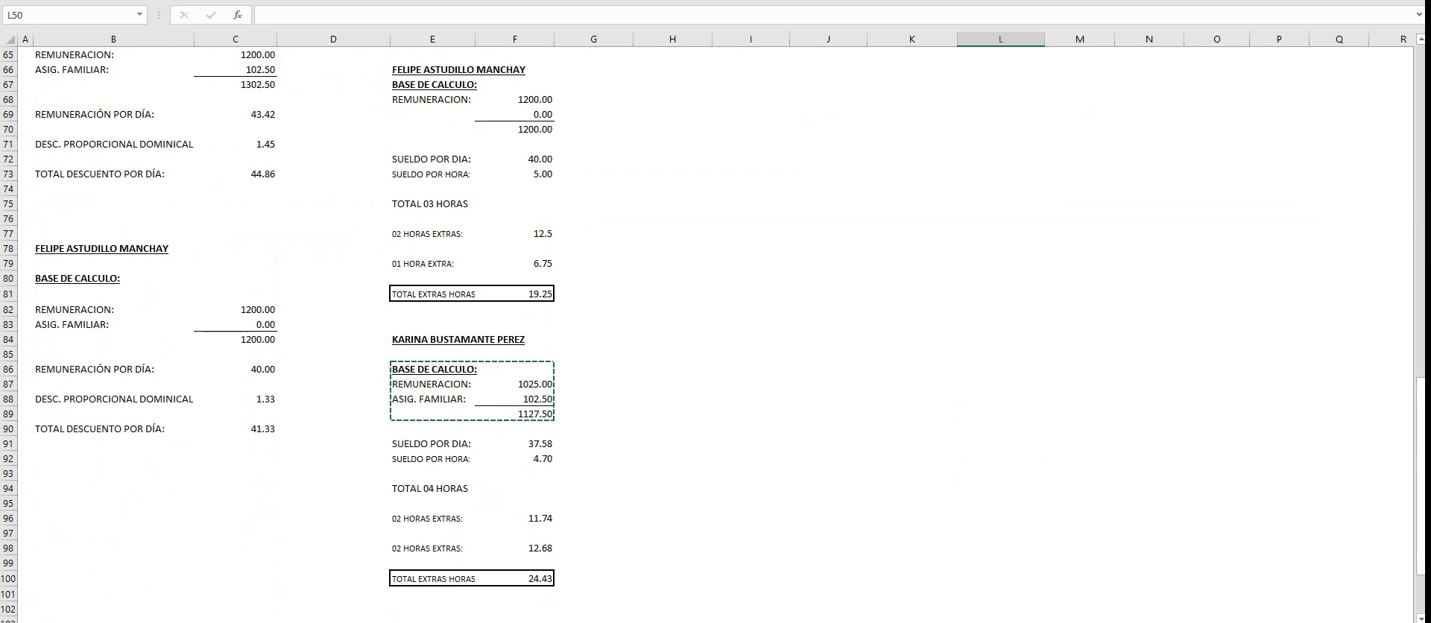
scroll(715, 336, "down", 6)
left_click(515, 505)
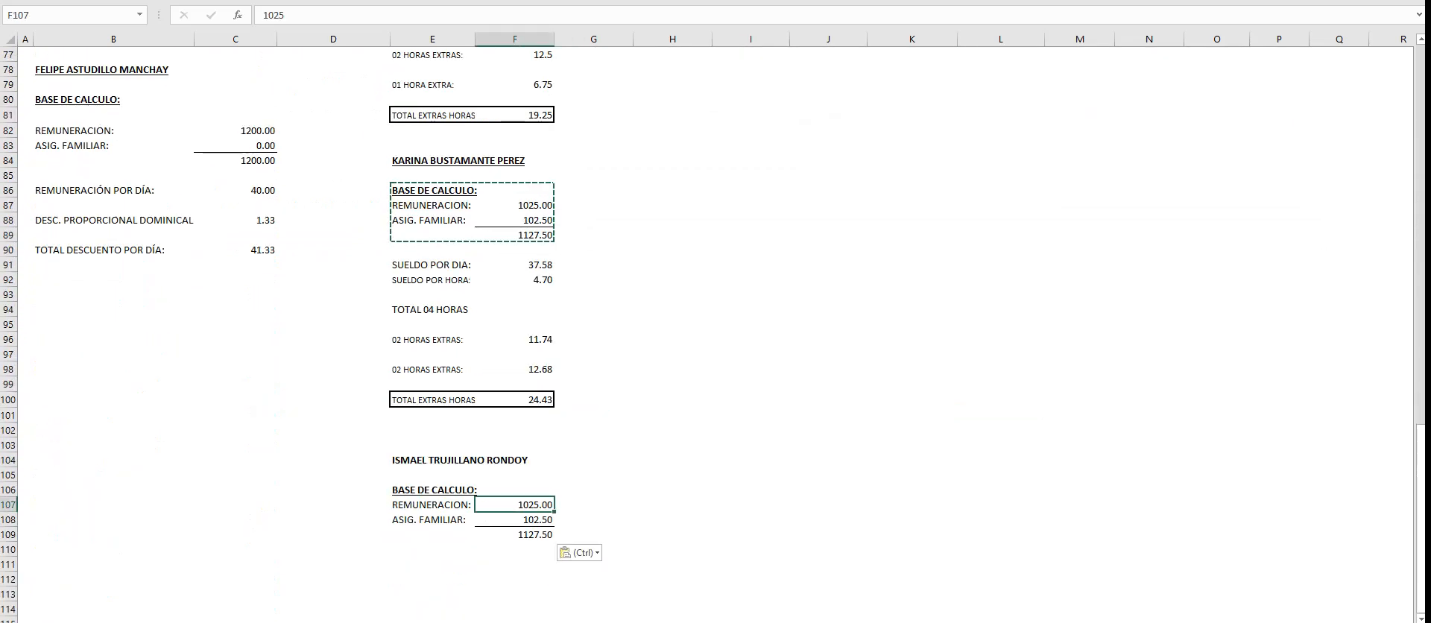
type("1200")
key("Return")
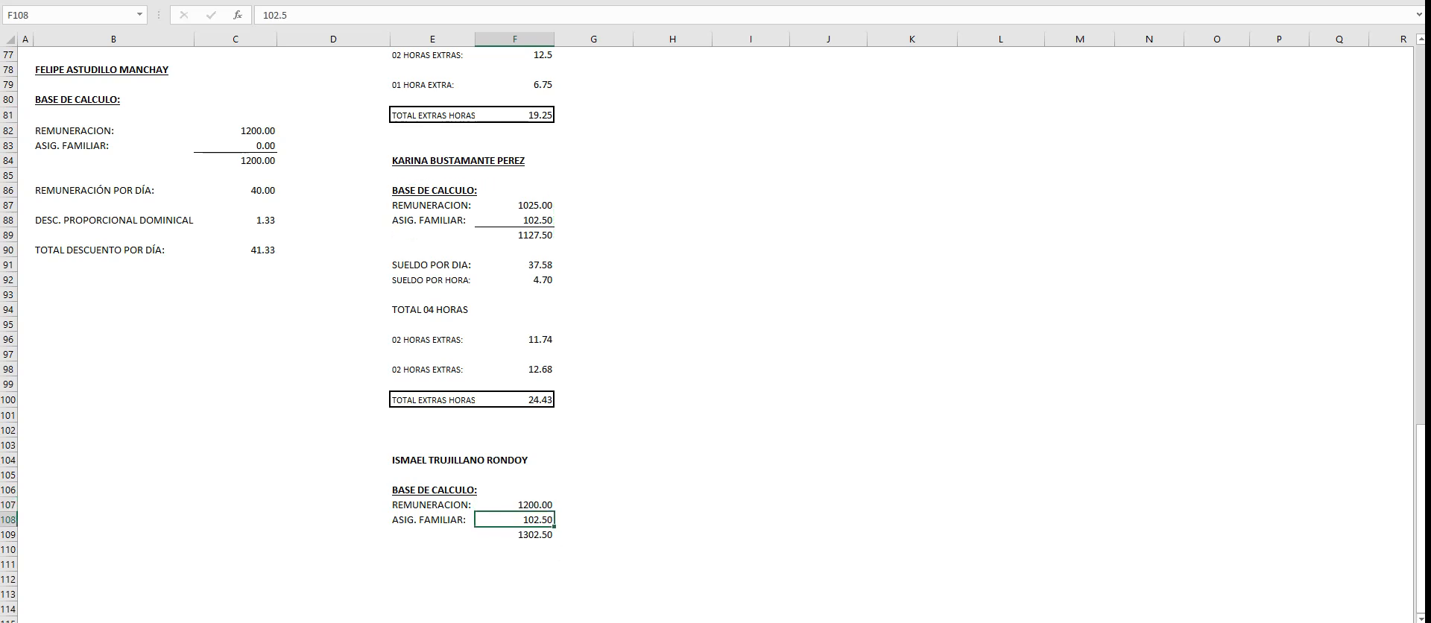
- Set the Asistente contable's REMUNERACION in F107 to 1383.75, the night-shift minimum wage, and check it against the worker data
left_click(514, 505)
type("13")
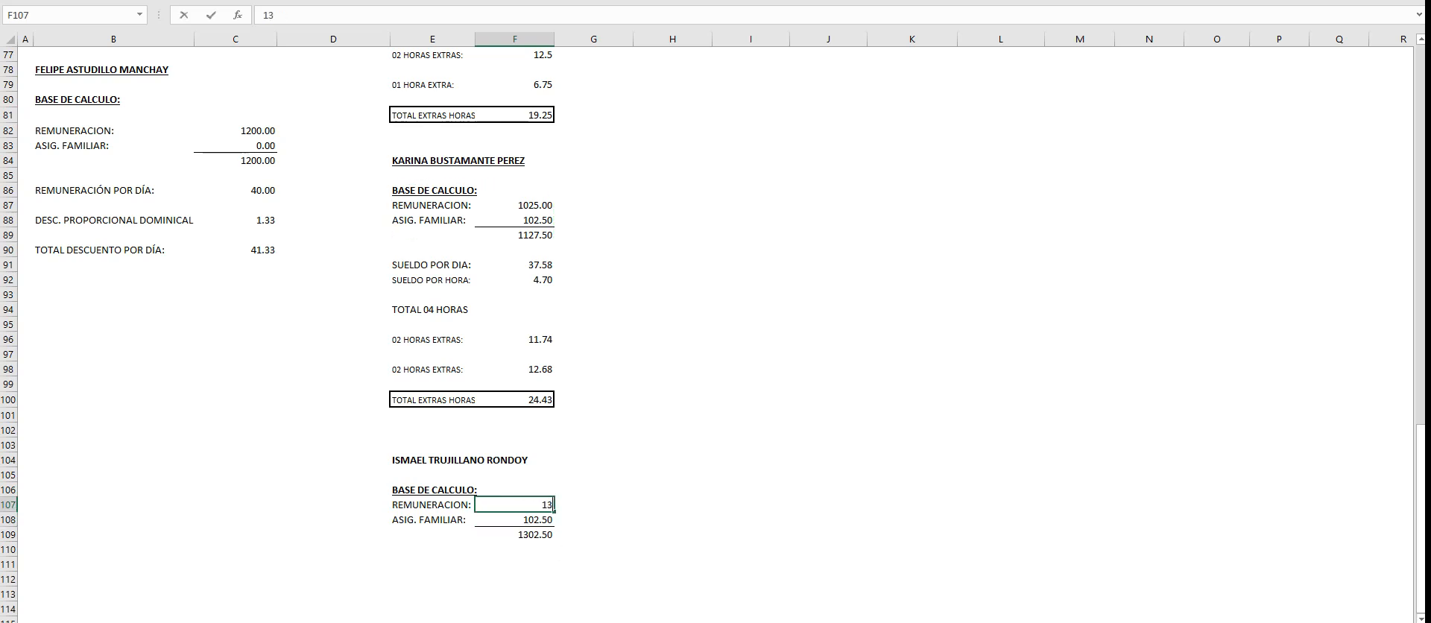
type("83.75")
key("Return")
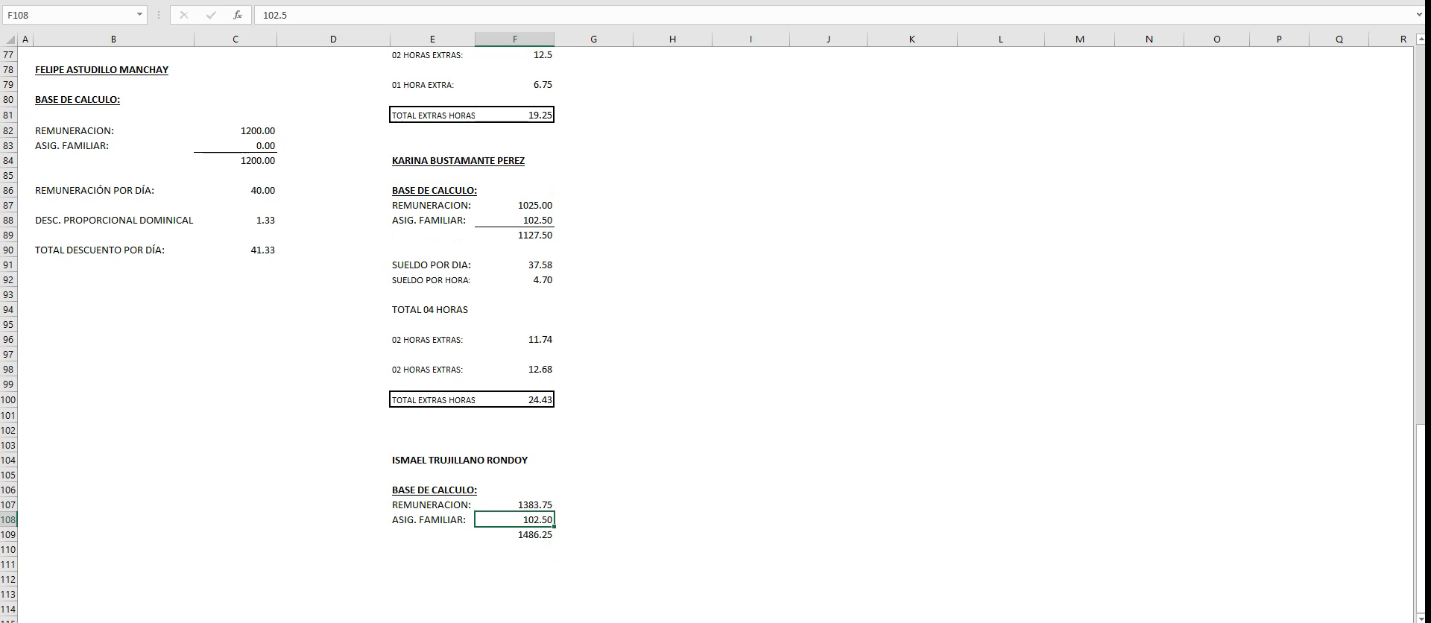
scroll(713, 334, "up", 19)
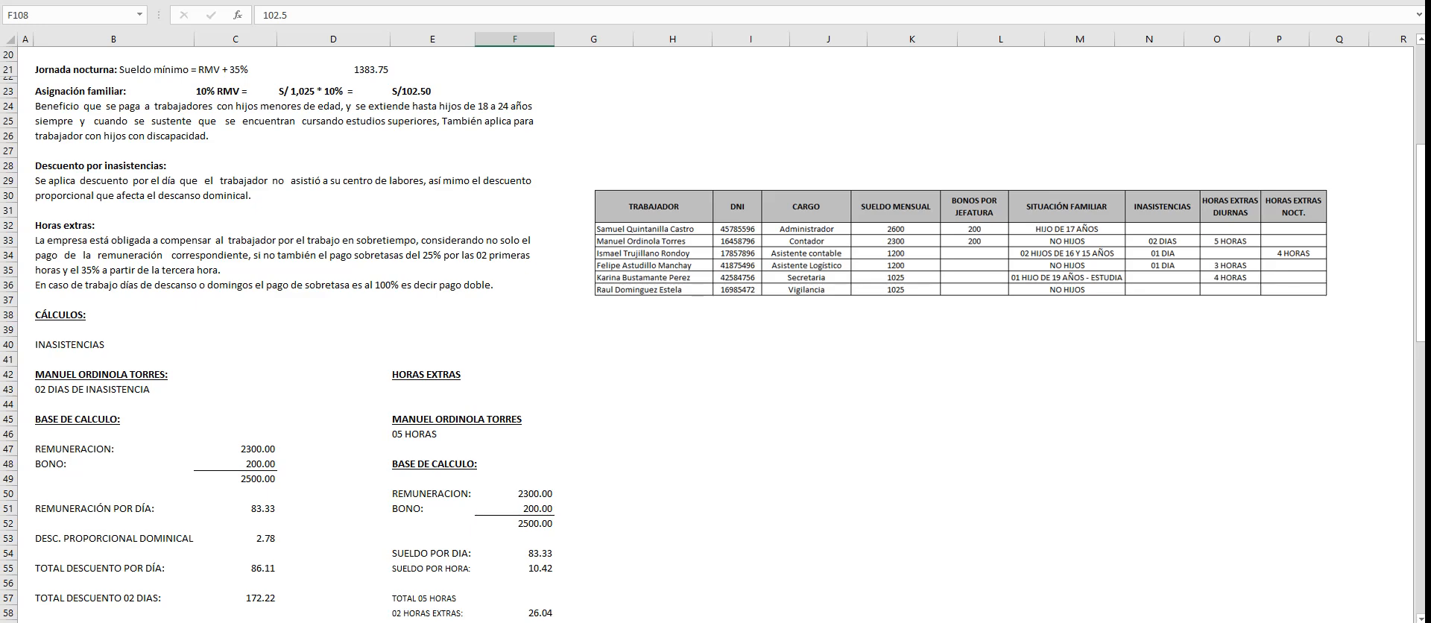
scroll(713, 334, "down", 18)
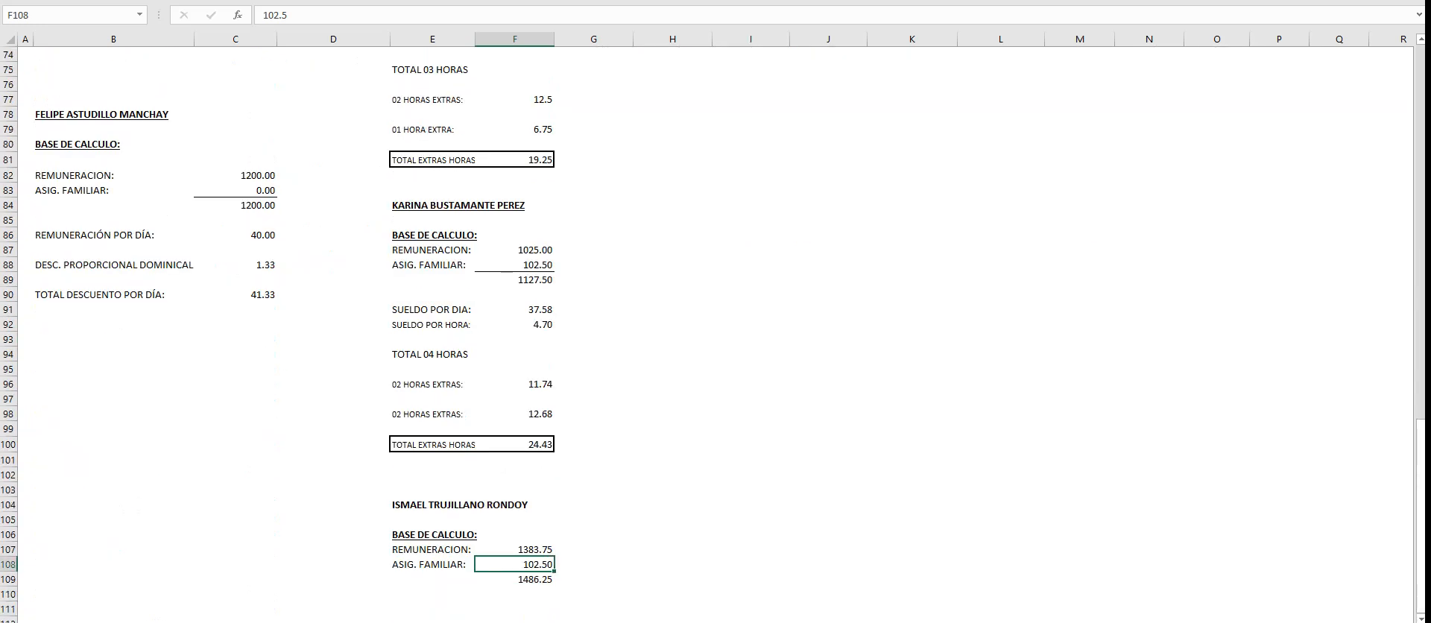
scroll(713, 334, "down", 3)
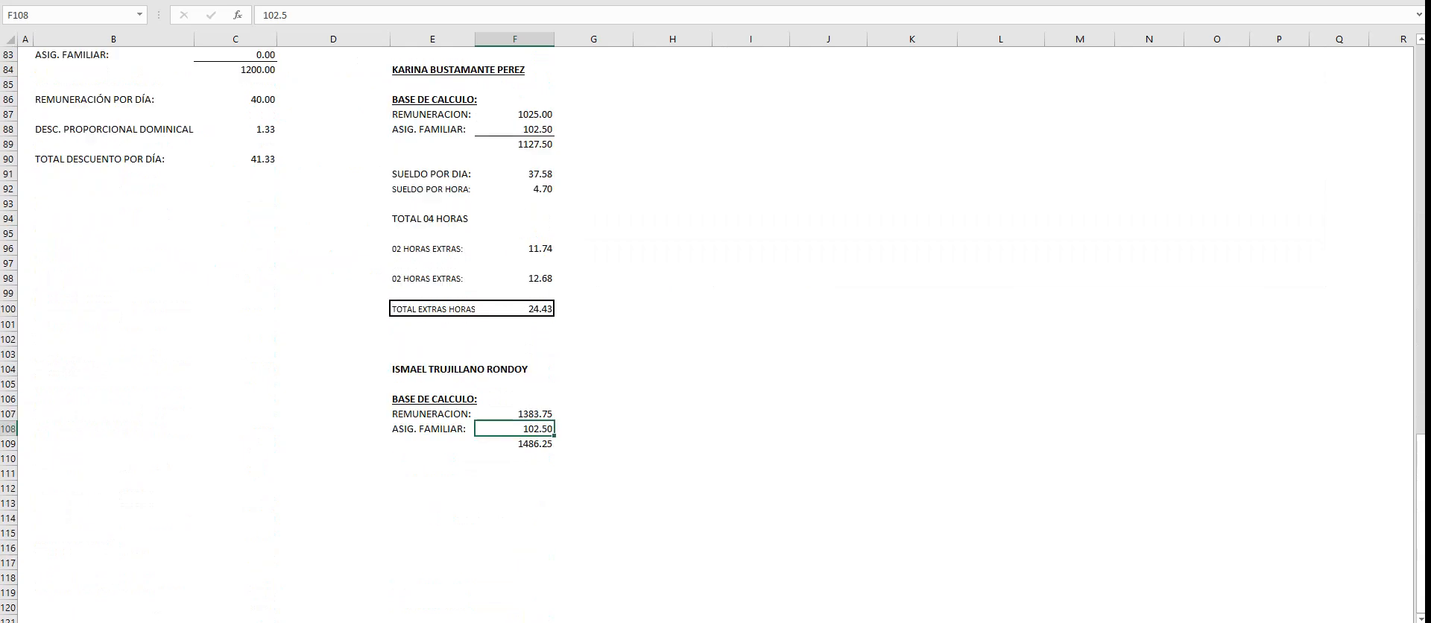
left_click_drag(515, 414, 515, 429)
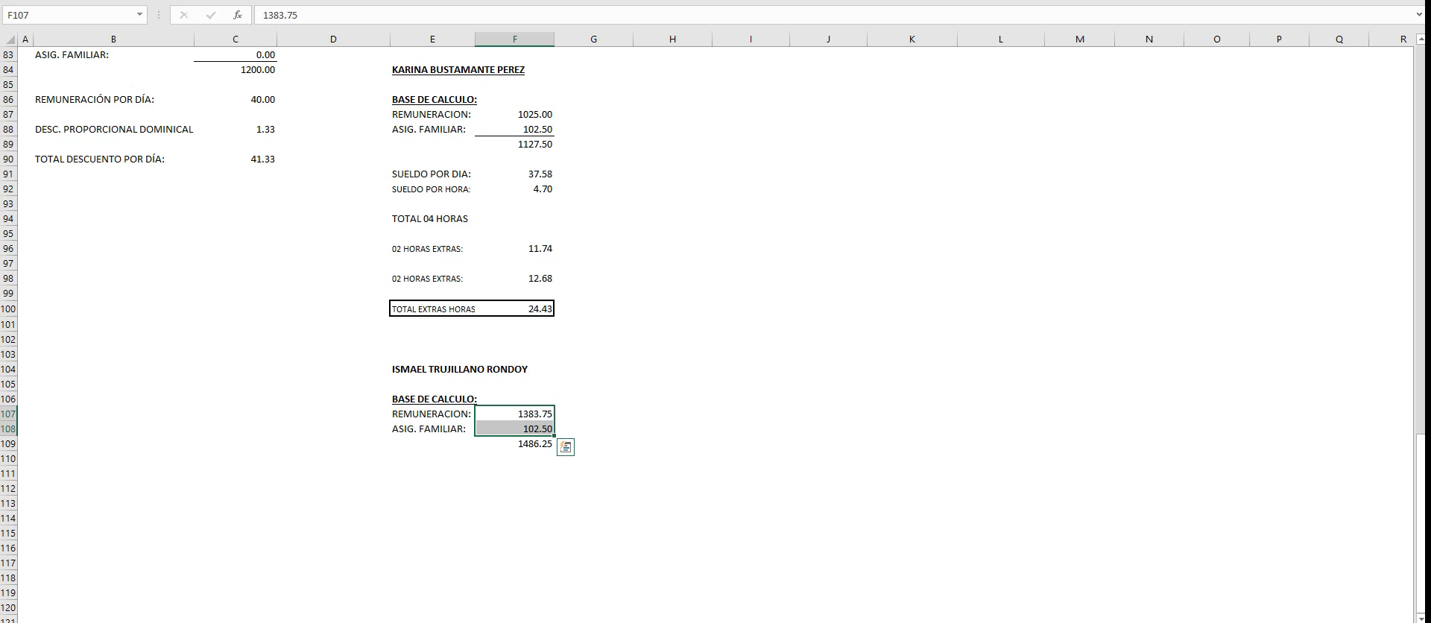
left_click(515, 518)
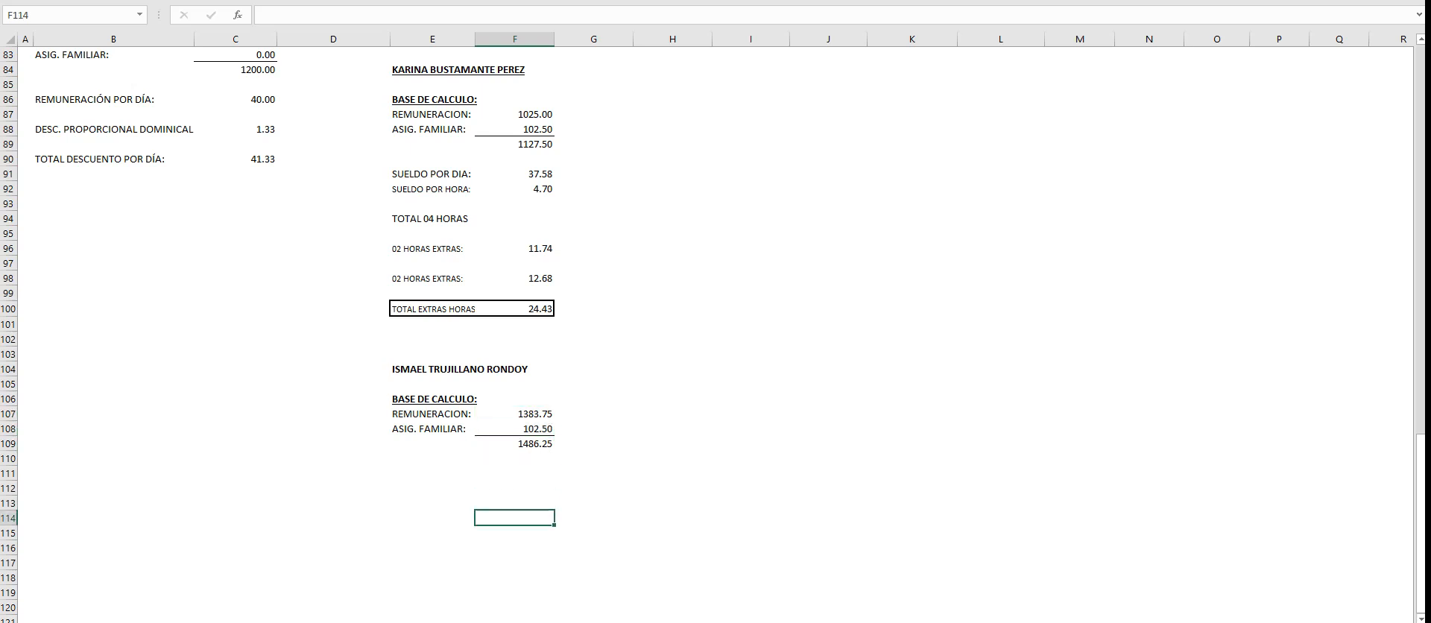
- Copy the SUELDO POR DIA and SUELDO POR HORA rows E91:F92 to E111 in the Asistente contable's block
left_click_drag(432, 174, 514, 189)
key("ctrl+c")
left_click(433, 473)
key("ctrl+v")
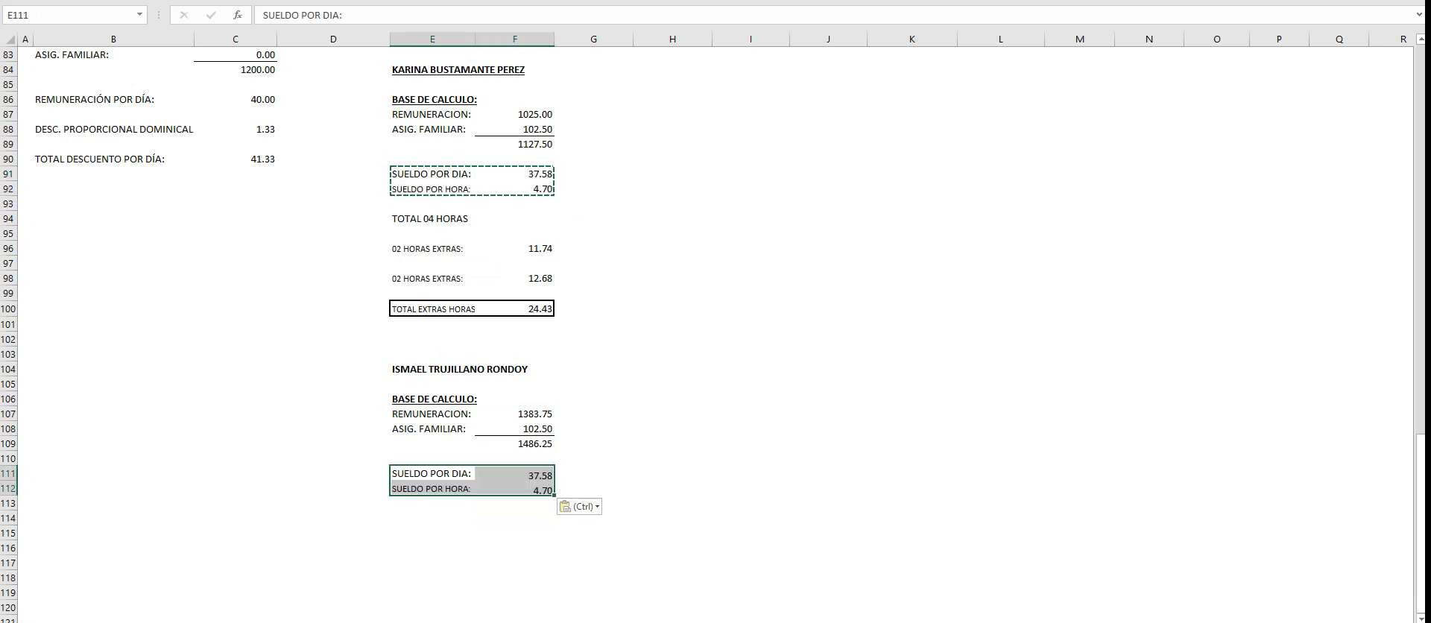
- Calculate the SUELDO POR DIA in F111 with +F109/30 and the SUELDO POR HORA in F112 with +F111/8
left_click(514, 473)
type("+")
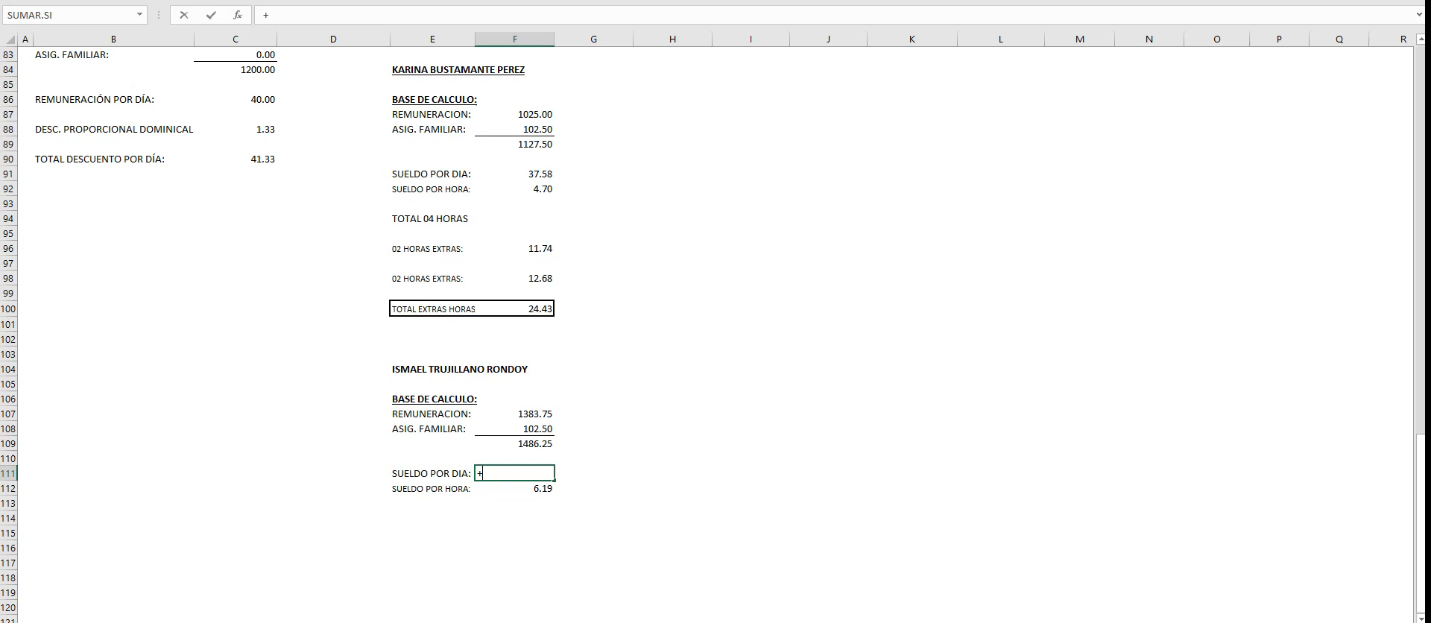
key("Up")
key("Up")
type("/30")
key("Return")
type("+")
key("Up")
type("/8")
key("Return")
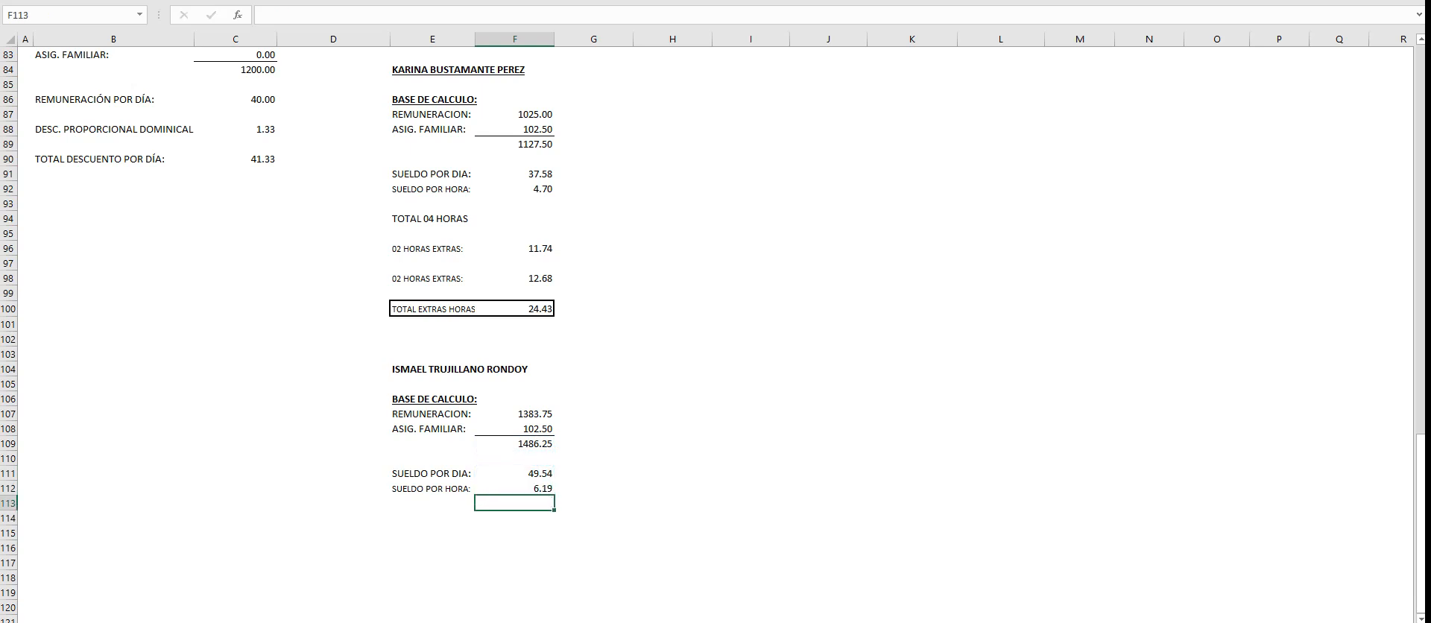
- Copy the TOTAL 04 HORAS overtime rows E94:F100 to E114 in the Asistente contable's block
left_click(432, 518)
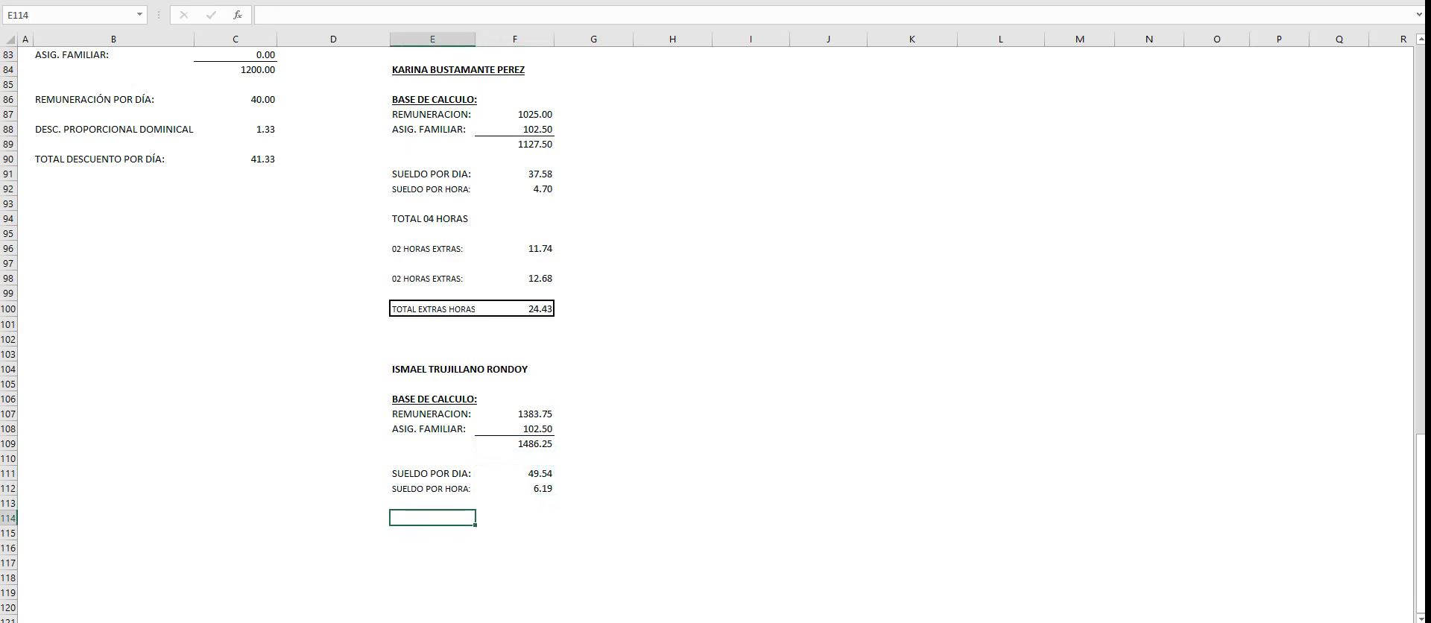
scroll(708, 334, "down", 2)
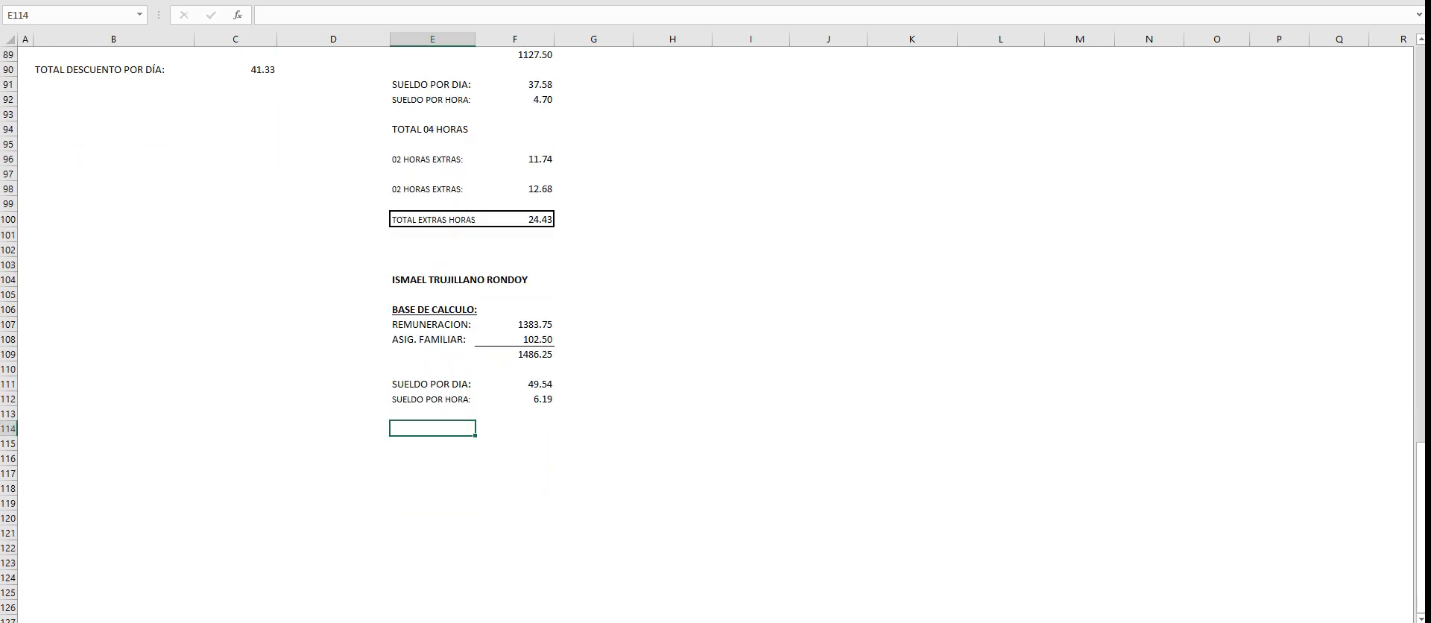
scroll(708, 334, "up", 20)
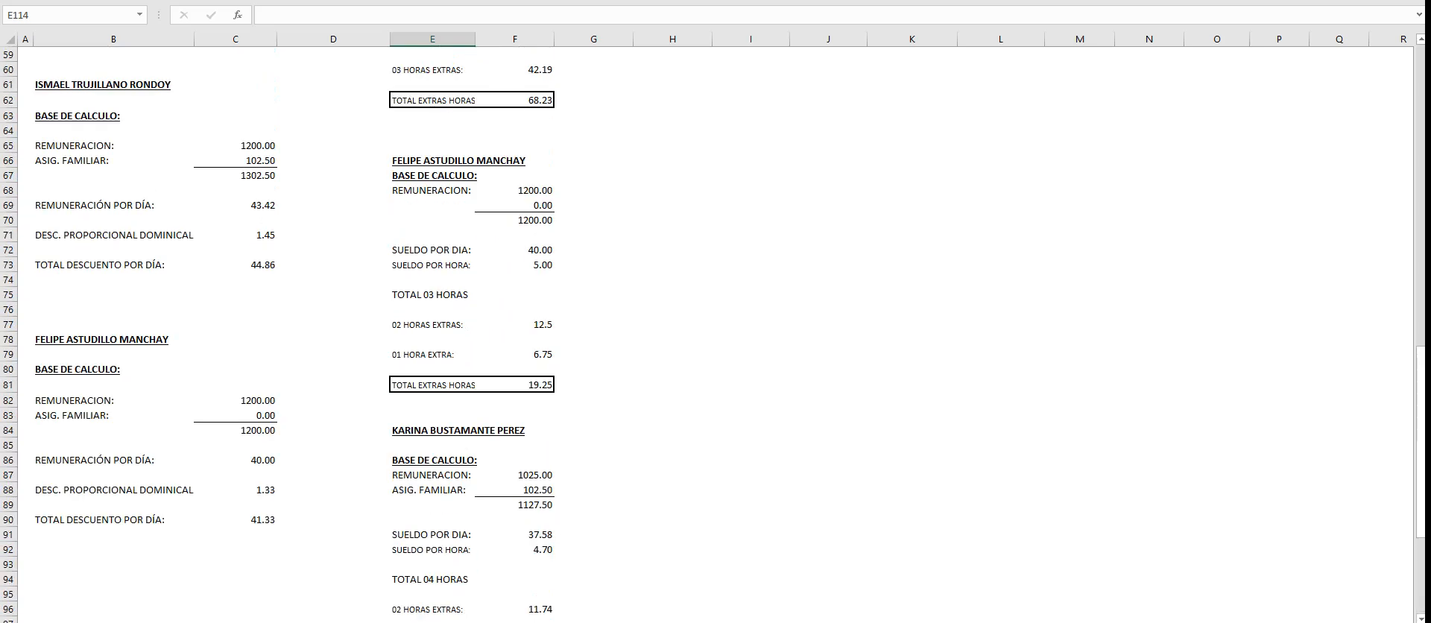
scroll(708, 334, "down", 15)
scroll(708, 334, "down", 7)
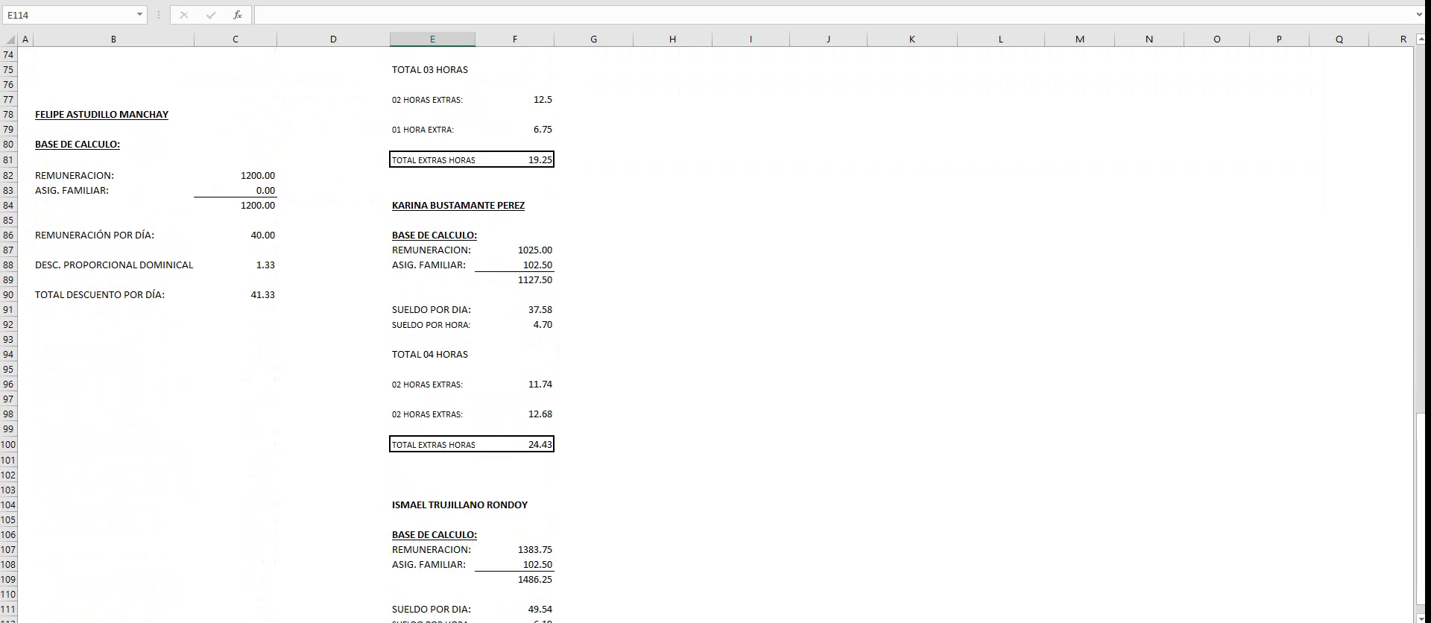
left_click_drag(432, 265, 520, 355)
key("ctrl+c")
left_click(432, 565)
key("ctrl+v")
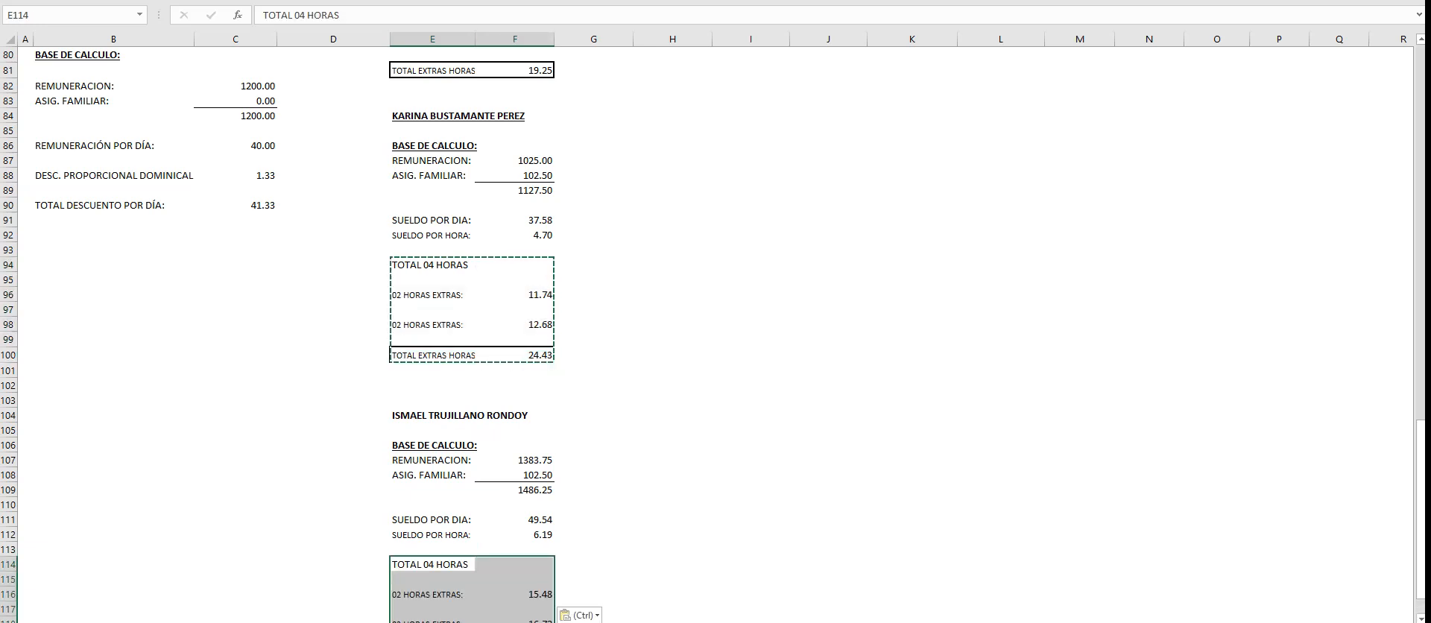
key("Escape")
left_click(672, 535)
scroll(672, 535, "down", 4)
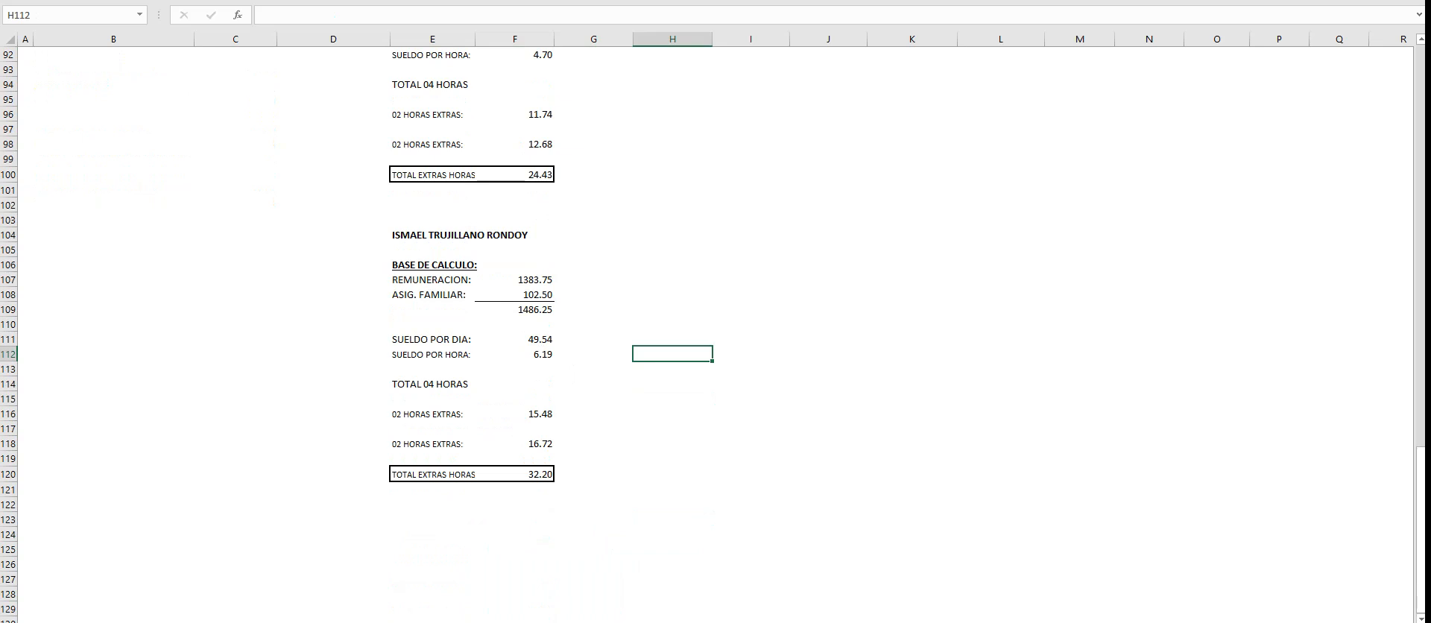
- Calculate the first 02 HORAS EXTRAS amount in F116 with +F112*1.25*2
left_click(515, 414)
type("+")
left_click(514, 355)
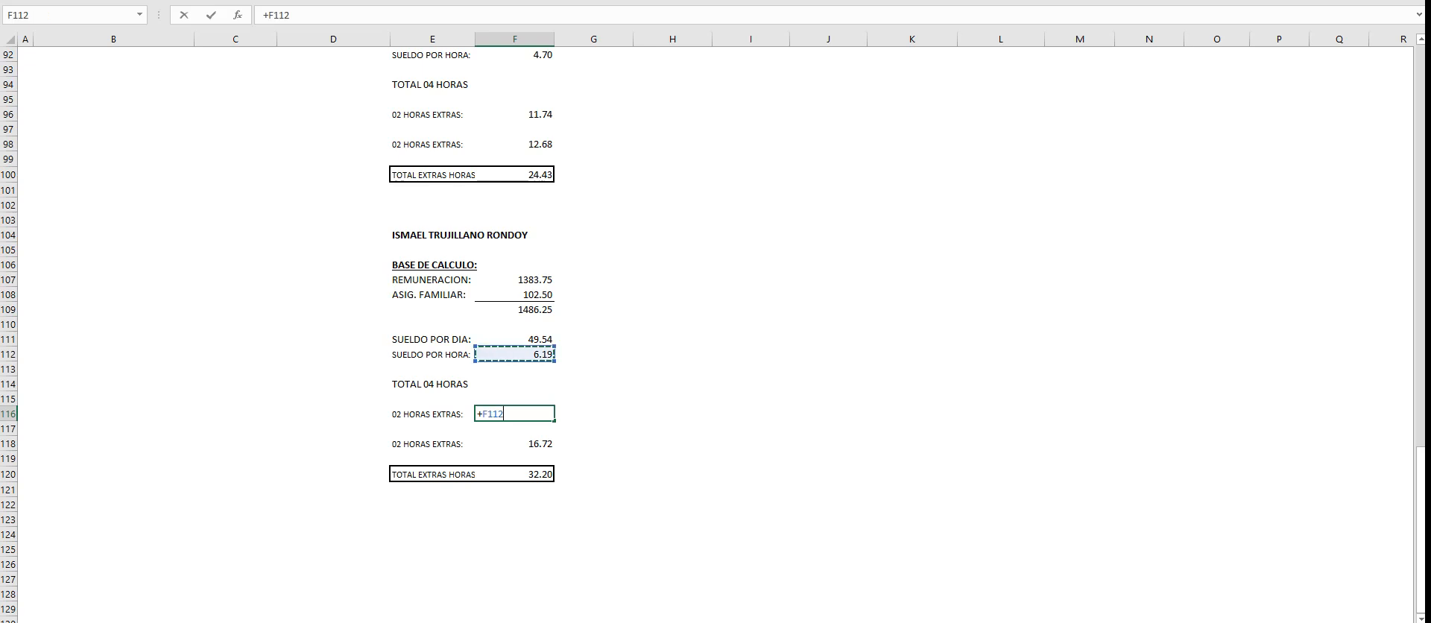
type("/*1.25*2")
key("Return")
- Calculate the second 02 HORAS EXTRAS amount in F118 with +F112*2*1.35
key("Down")
type("+")
left_click(515, 355)
type("*2*1.35")
key("Return")
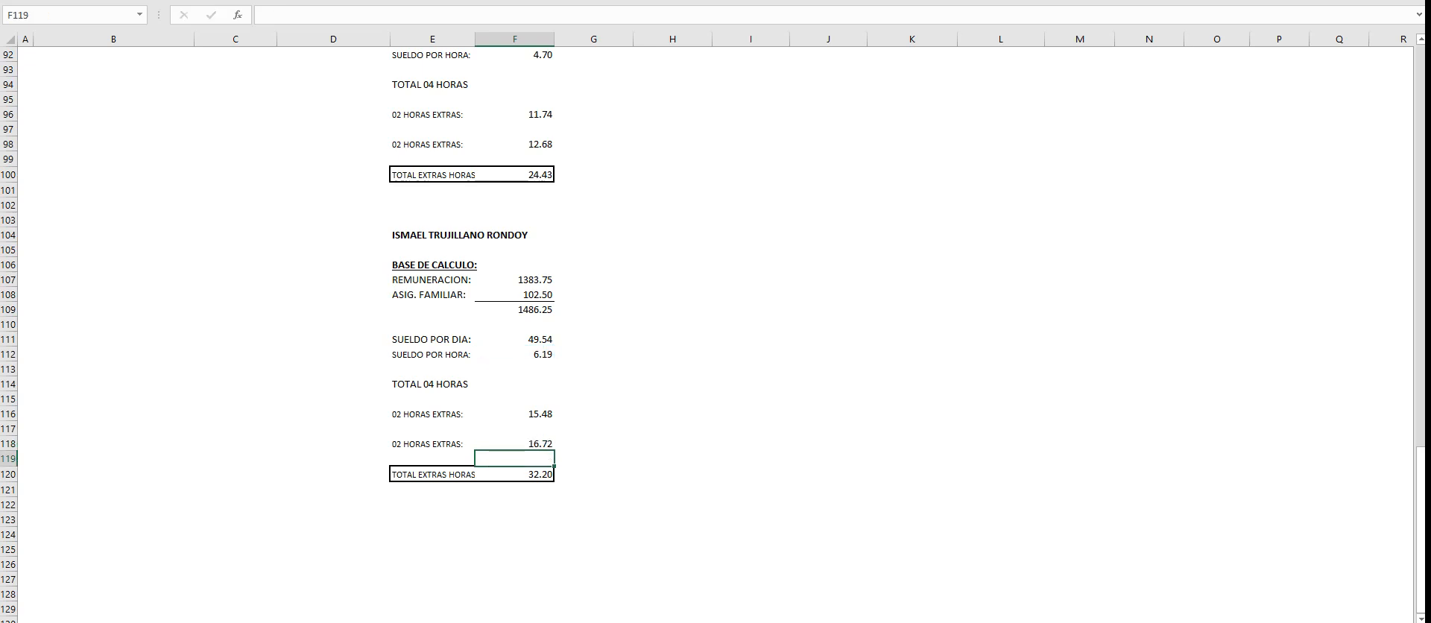
- Calculate TOTAL EXTRAS HORAS in F120 with +F116+F118 and check the block's REMUNERACION in F107
key("Down")
type("+")
key("Up")
key("Up")
key("Up")
key("Up")
type("+")
key("Up")
key("Up")
key("Return")
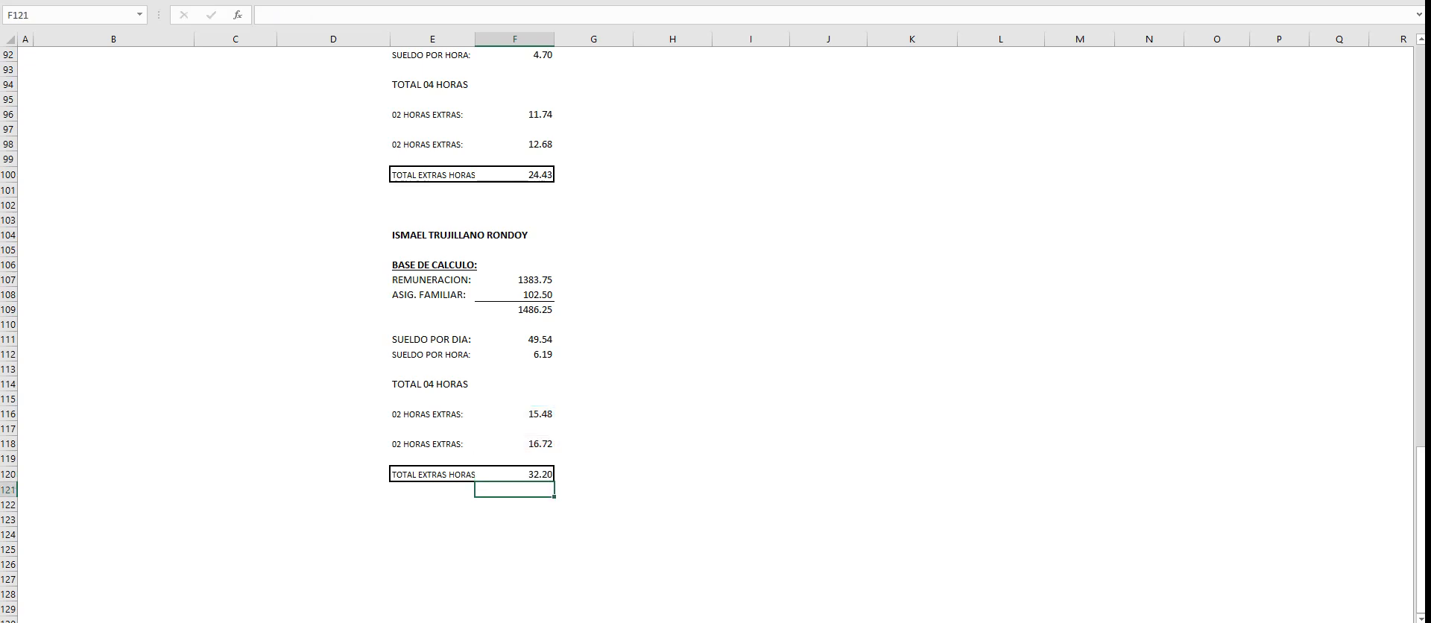
scroll(278, 331, "up", 1)
left_click(514, 325)
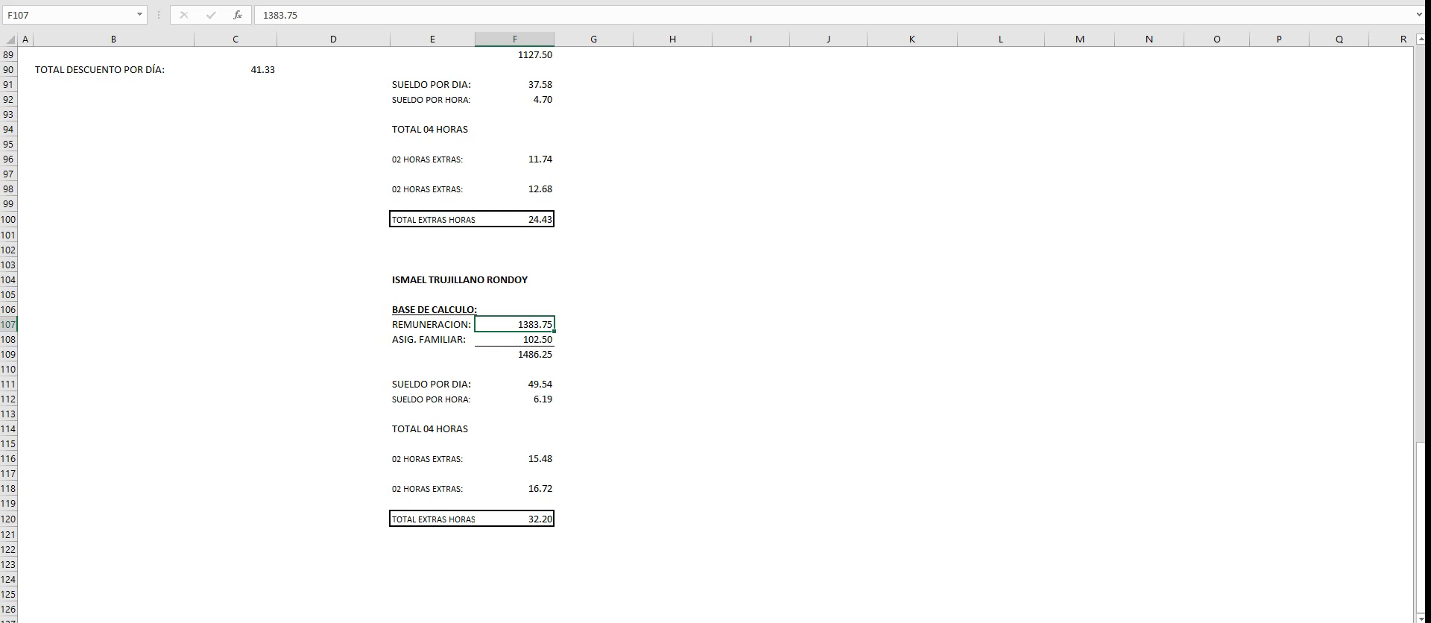
- Link the Asistente contable's 25% HORAS EXTRAS cell I14 in the payroll table to F116
scroll(713, 334, "up", 15)
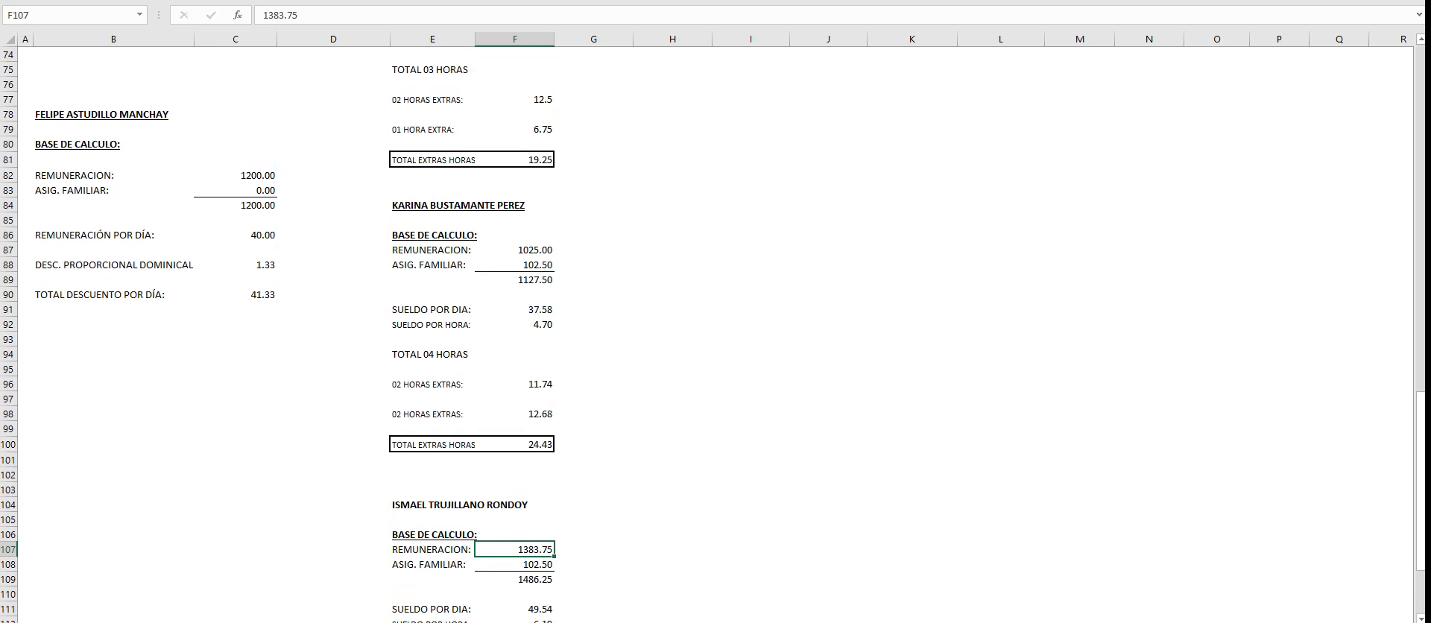
scroll(713, 334, "up", 12)
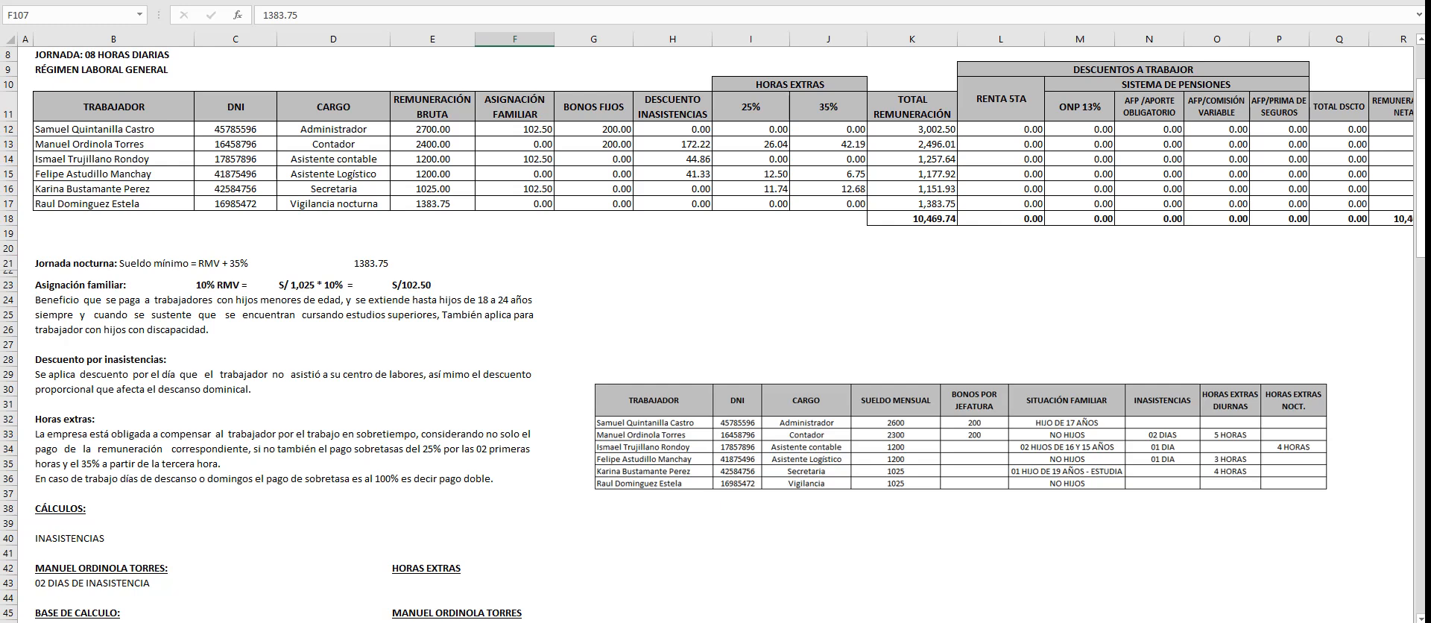
left_click(750, 159)
type("+")
scroll(715, 335, "down", 20)
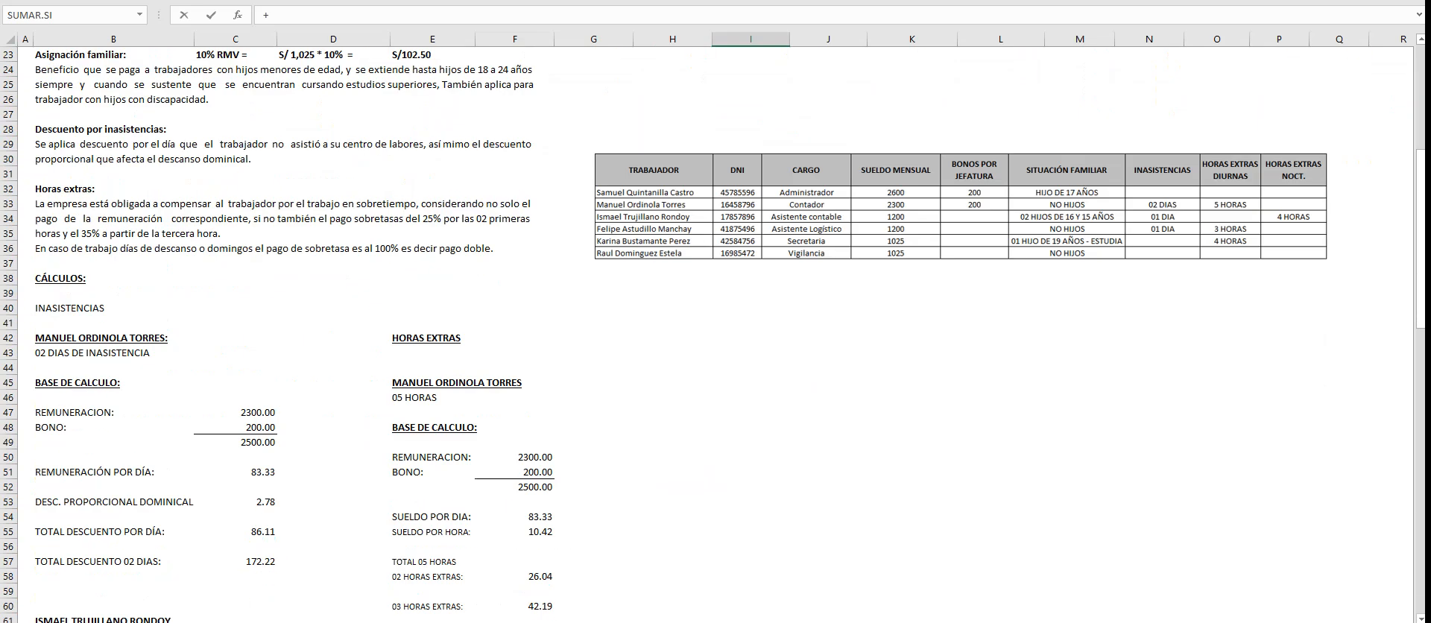
scroll(715, 335, "down", 11)
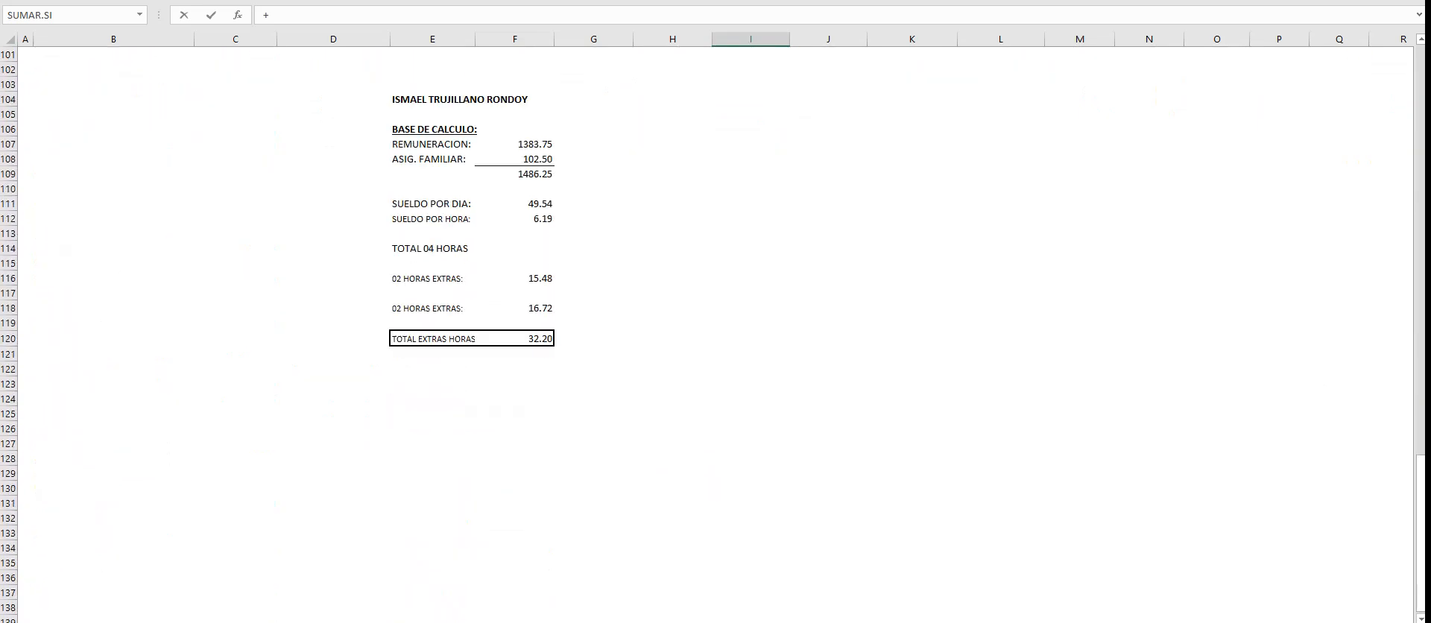
left_click(515, 279)
key("Return")
- Link the Asistente contable's 35% HORAS EXTRAS cell J14 in the payroll table to F118
scroll(715, 335, "up", 5)
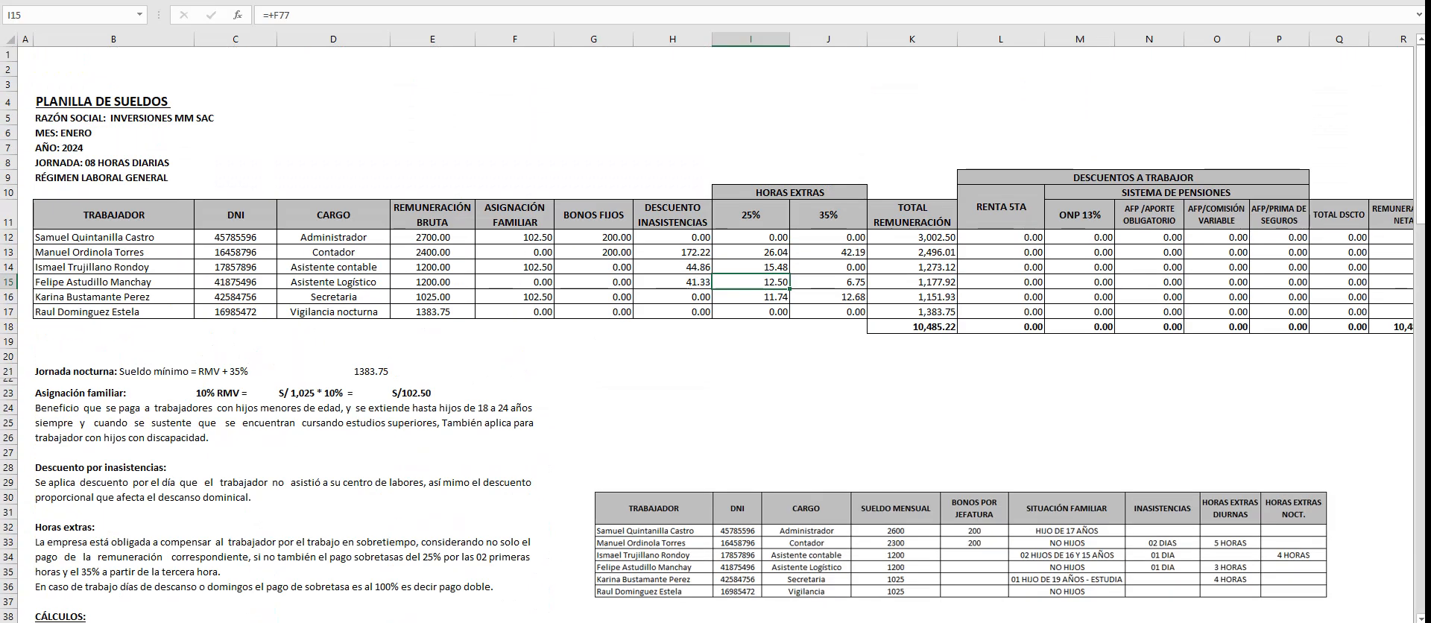
left_click(828, 266)
type("+")
scroll(715, 335, "down", 17)
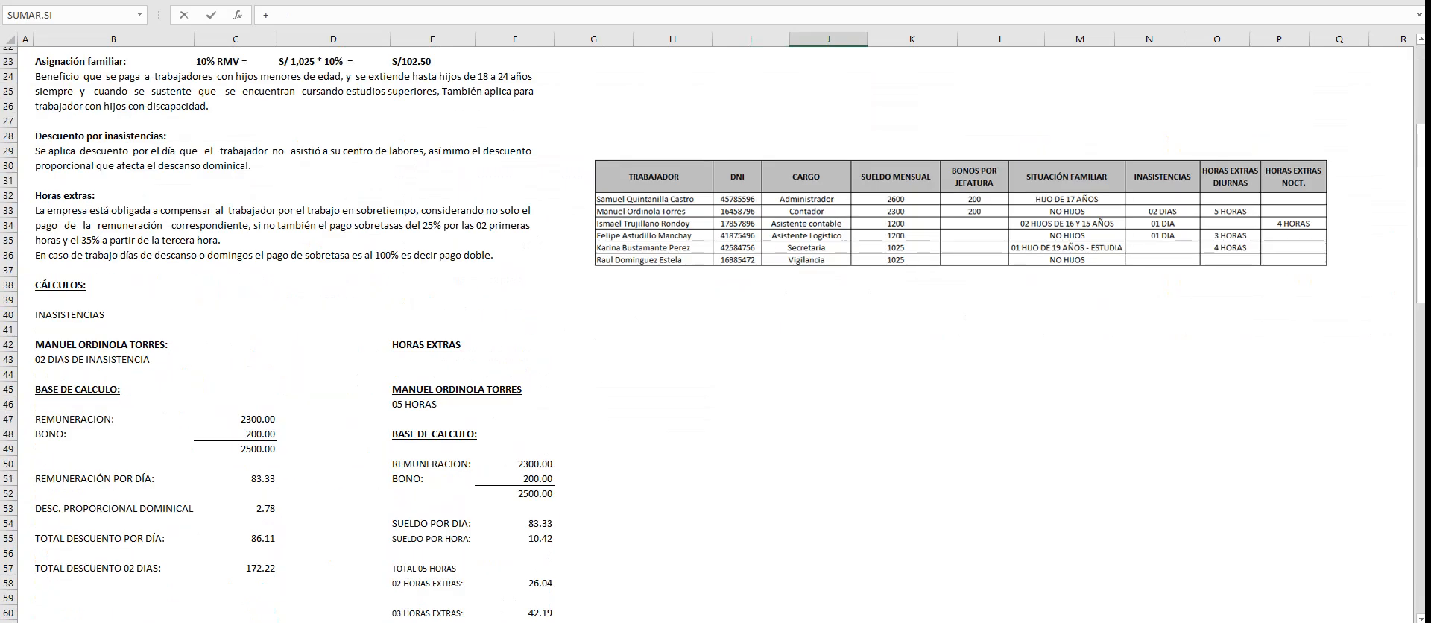
scroll(715, 336, "down", 16)
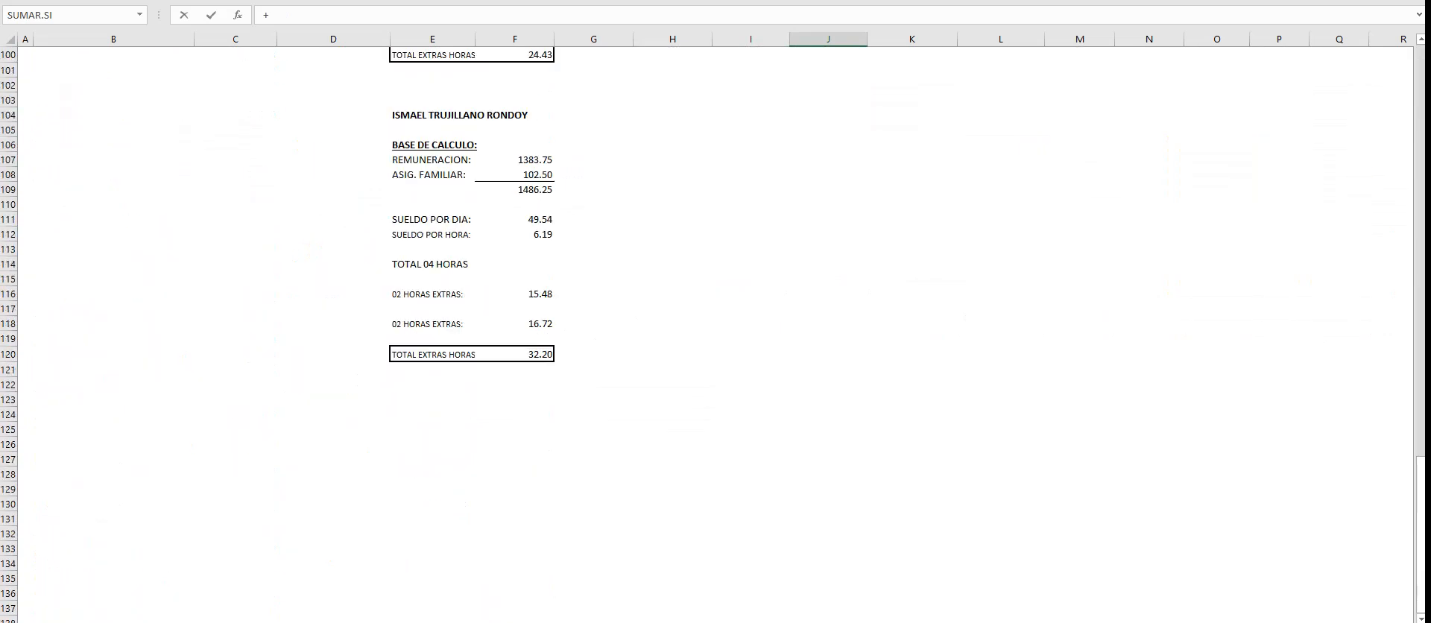
left_click(514, 323)
key("Return")
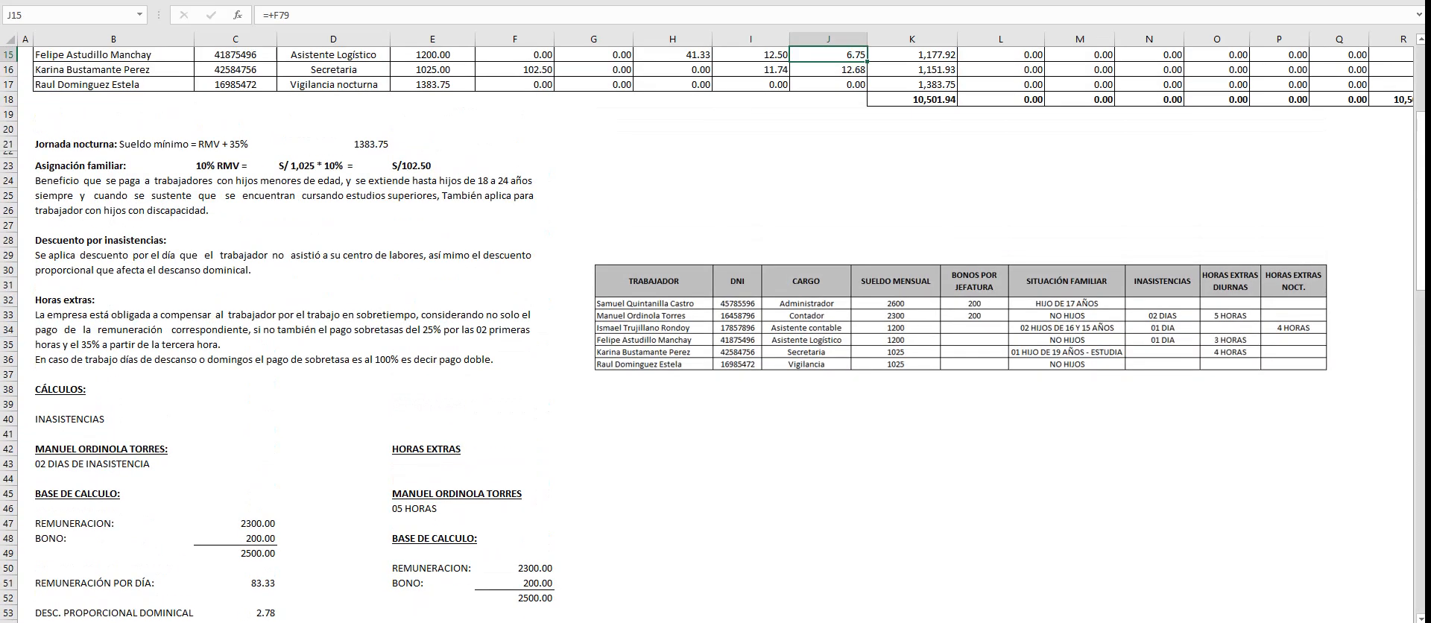
- Check the TOTAL REMUNERACIÓN formula in K13 and review the workers' totals in K12:K17 beside the deduction columns
left_click(912, 479)
scroll(715, 335, "up", 4)
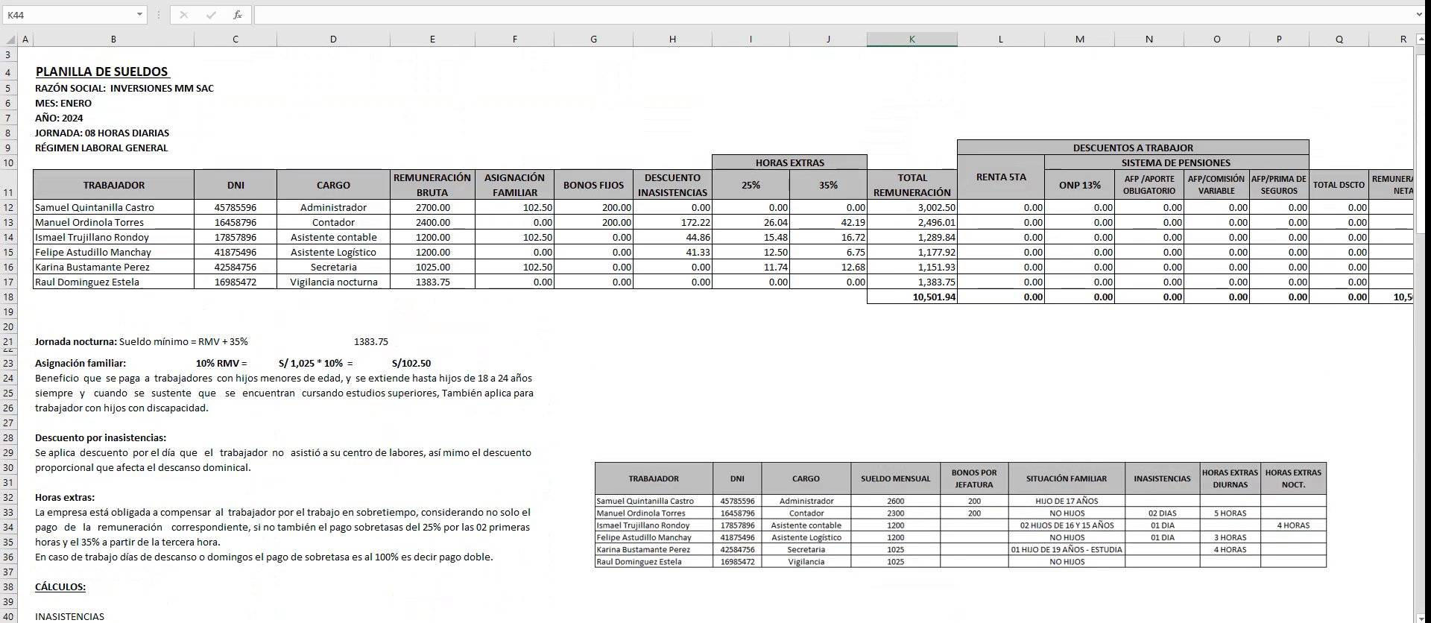
left_click(911, 222)
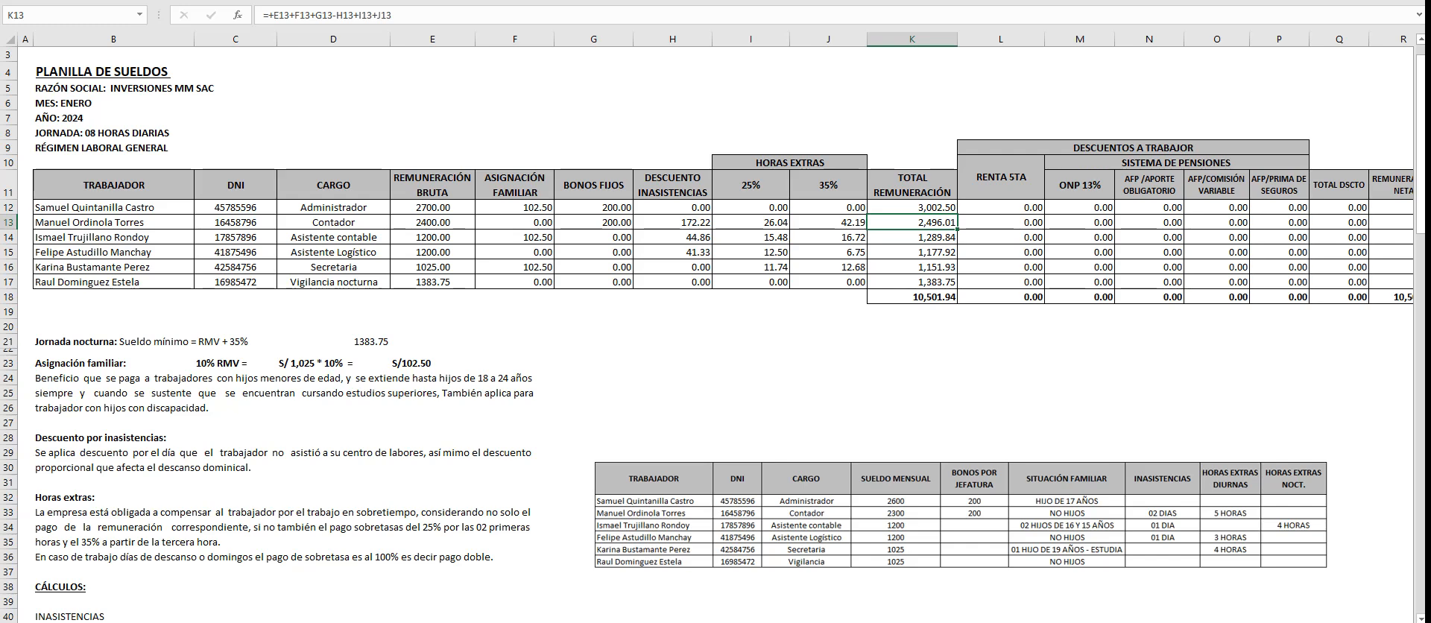
left_click(1079, 452)
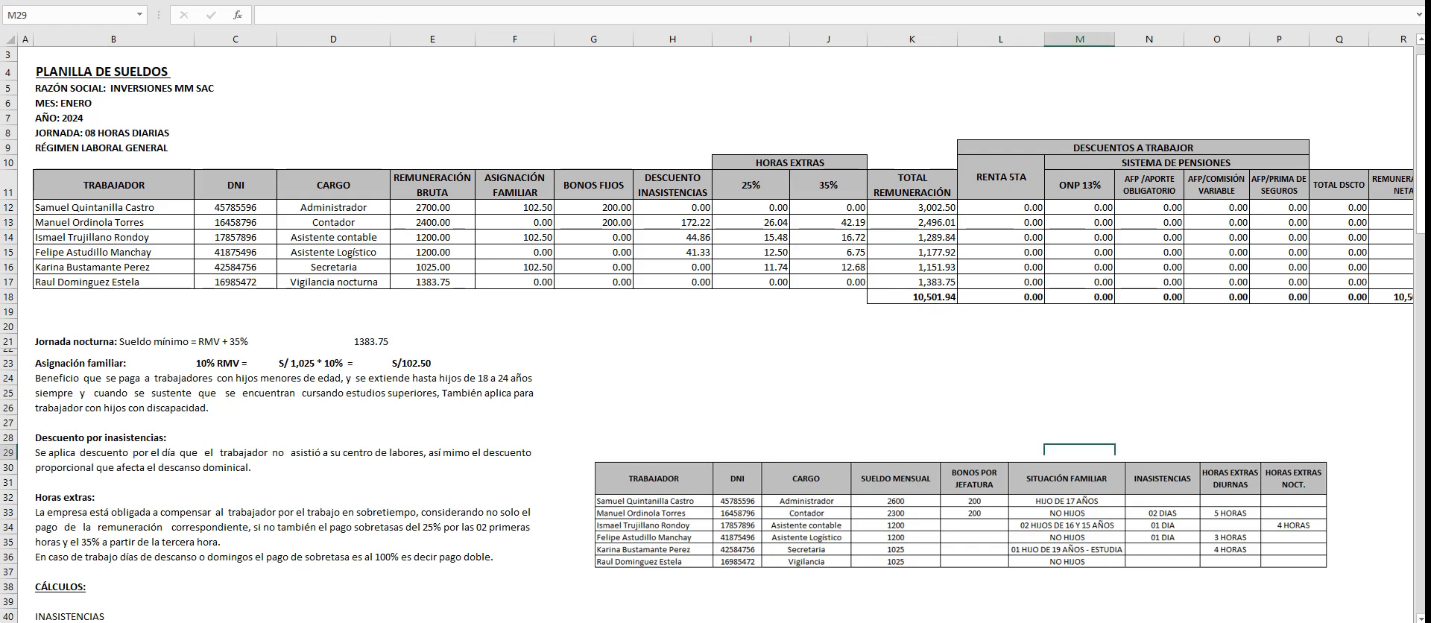
scroll(715, 327, "right", 3)
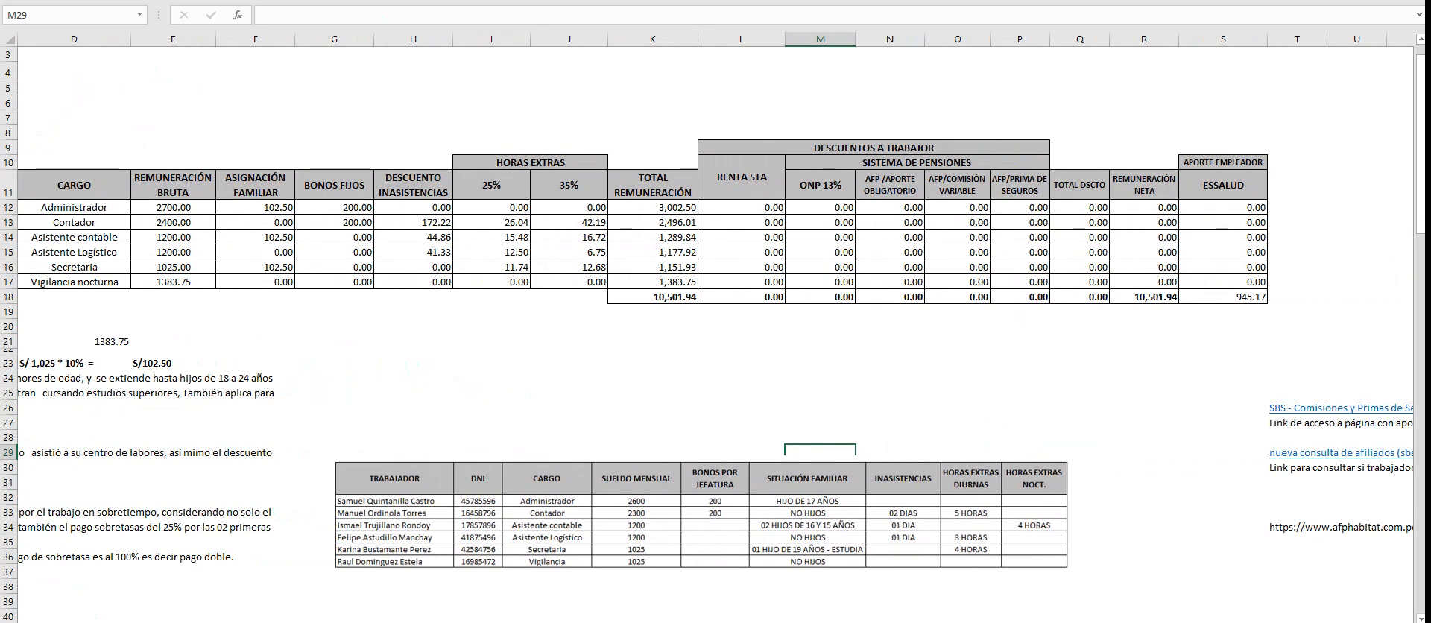
left_click_drag(653, 208, 652, 282)
left_click(742, 312)
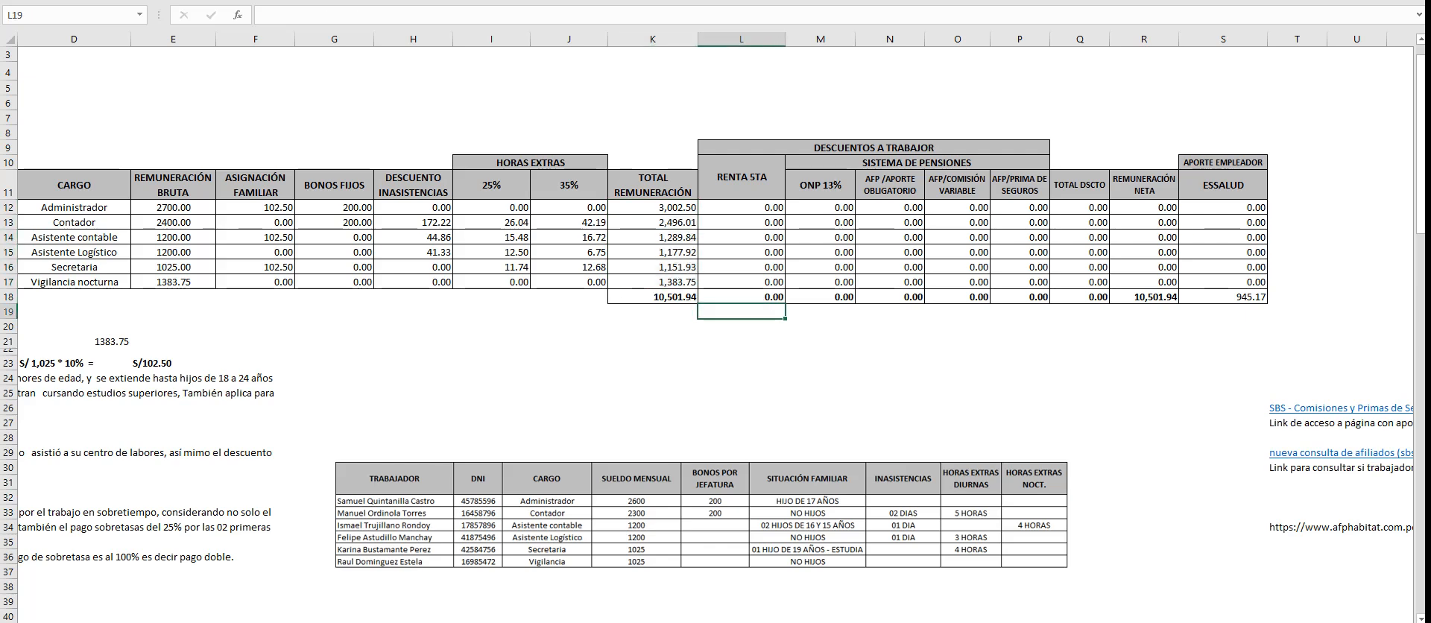